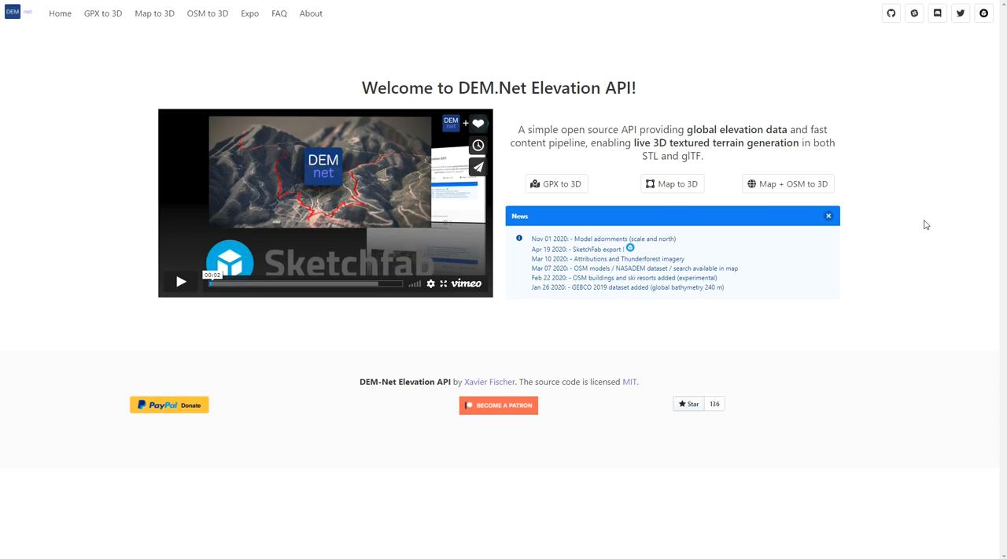
{"action": "left_click_drag", "start_coordinate": [534, 250], "coordinate": [659, 256]}
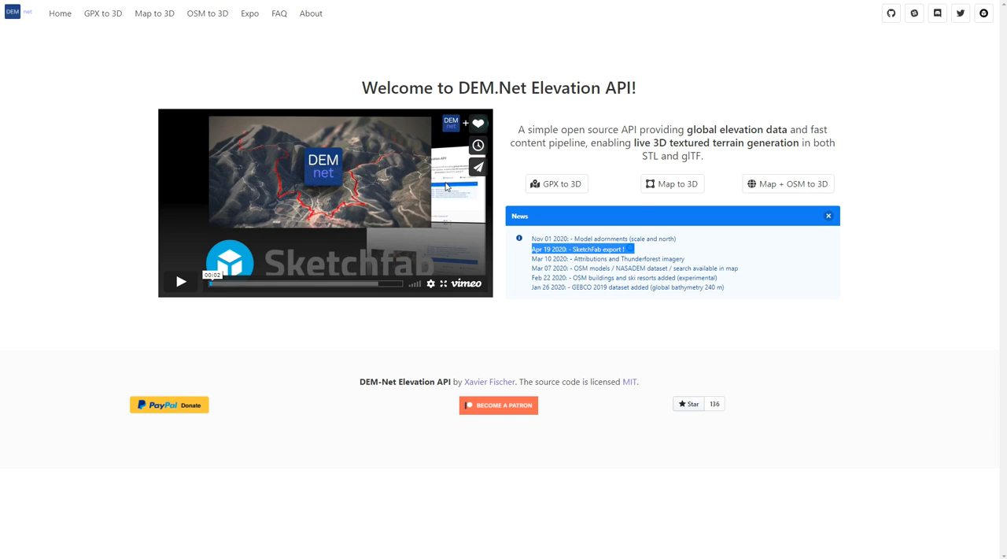
{"action": "left_click", "coordinate": [949, 161]}
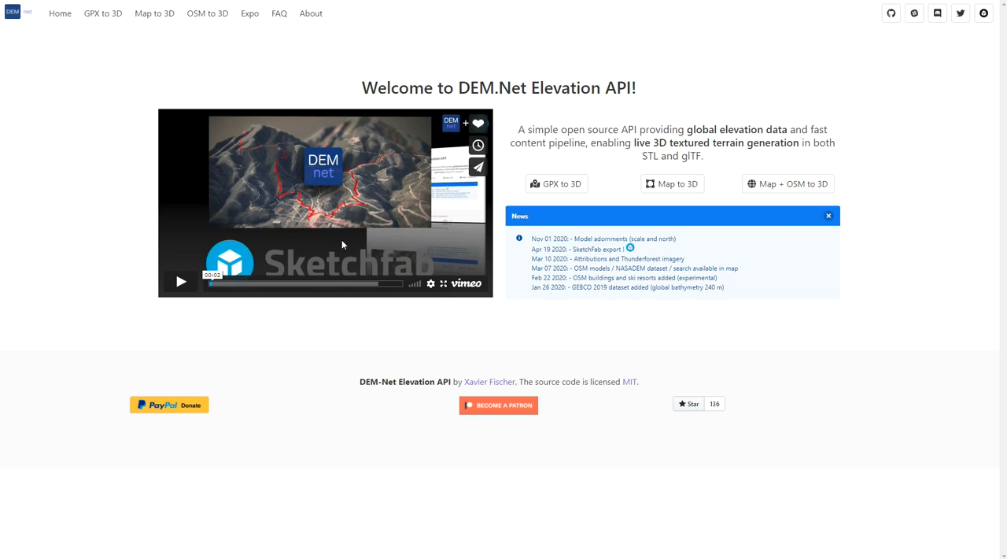
- Skim through the embedded Sketchfab exporter video, from the terrain options to the 3D settings and the closing scene
{"action": "left_click", "coordinate": [240, 284]}
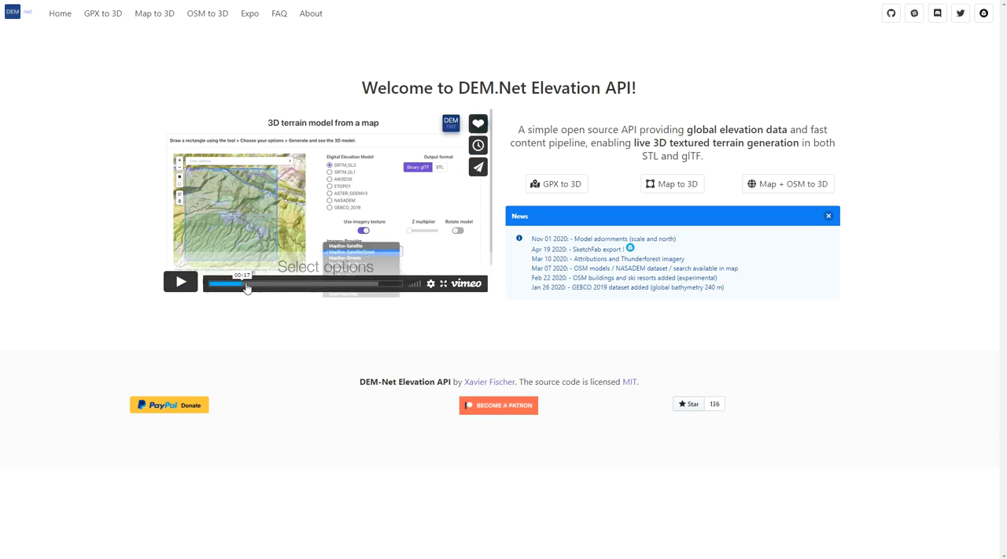
{"action": "left_click", "coordinate": [247, 285]}
{"action": "left_click", "coordinate": [265, 286]}
{"action": "left_click", "coordinate": [281, 285]}
{"action": "left_click", "coordinate": [298, 286]}
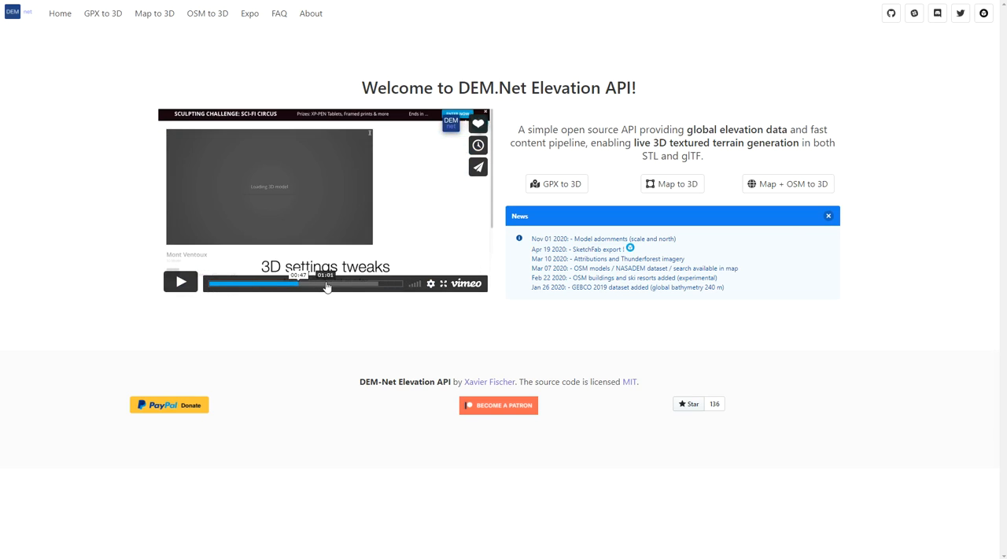
{"action": "left_click", "coordinate": [326, 285]}
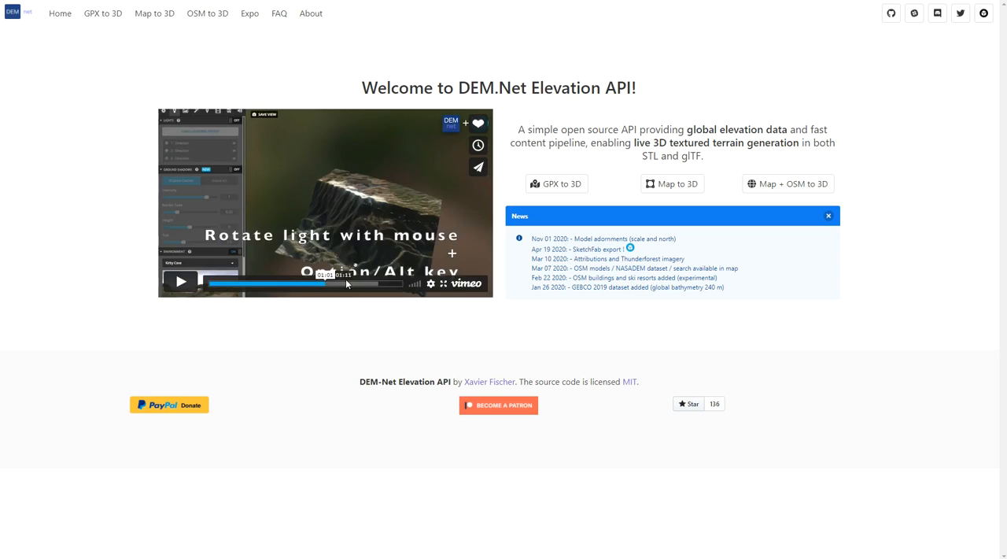
{"action": "left_click", "coordinate": [347, 284]}
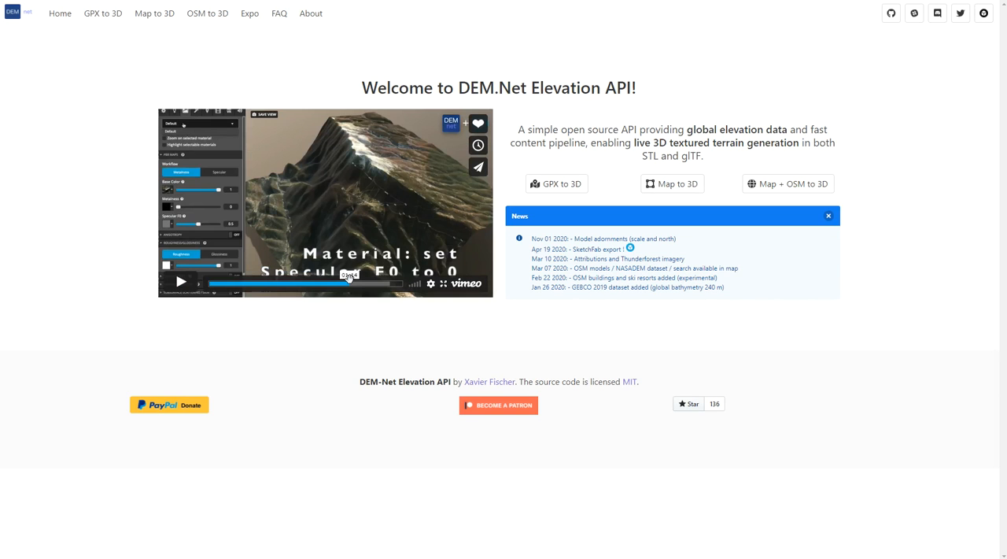
{"action": "left_click", "coordinate": [358, 285]}
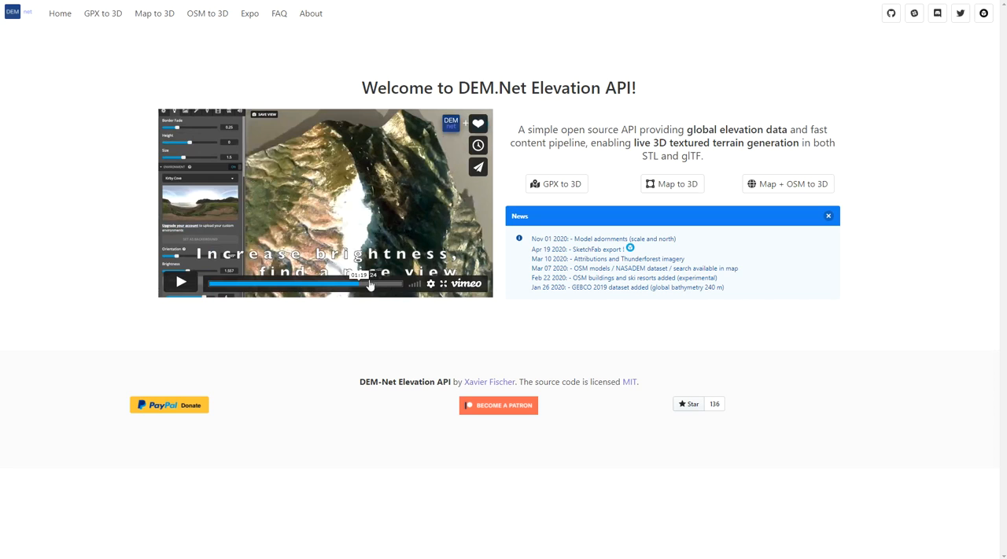
{"action": "left_click", "coordinate": [370, 285]}
{"action": "left_click", "coordinate": [380, 286]}
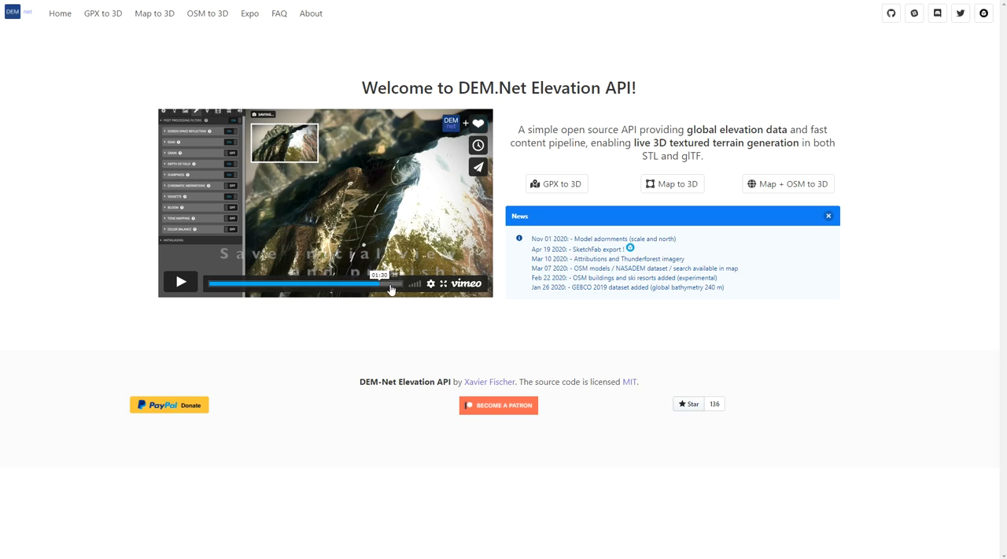
{"action": "left_click", "coordinate": [389, 288]}
{"action": "left_click", "coordinate": [397, 286]}
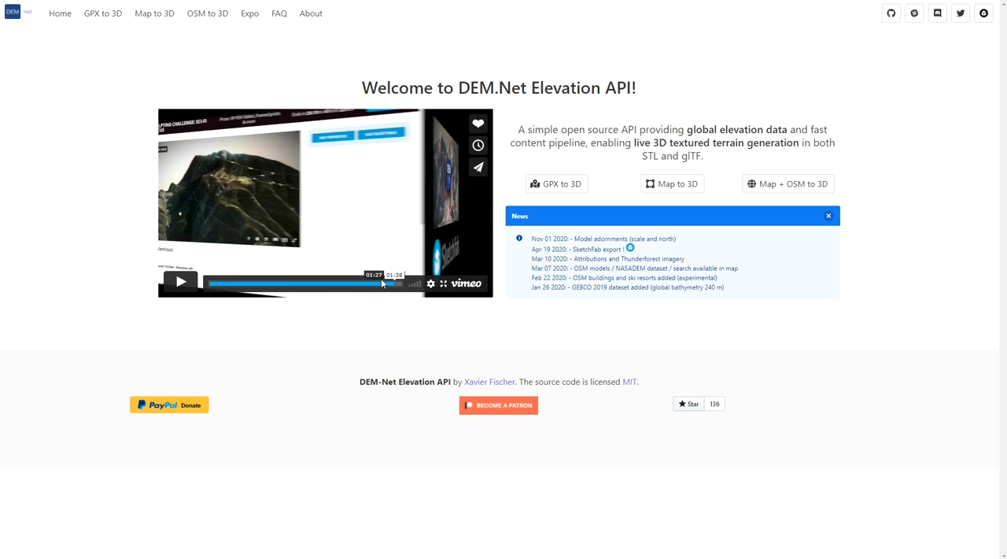
{"action": "left_click", "coordinate": [384, 283]}
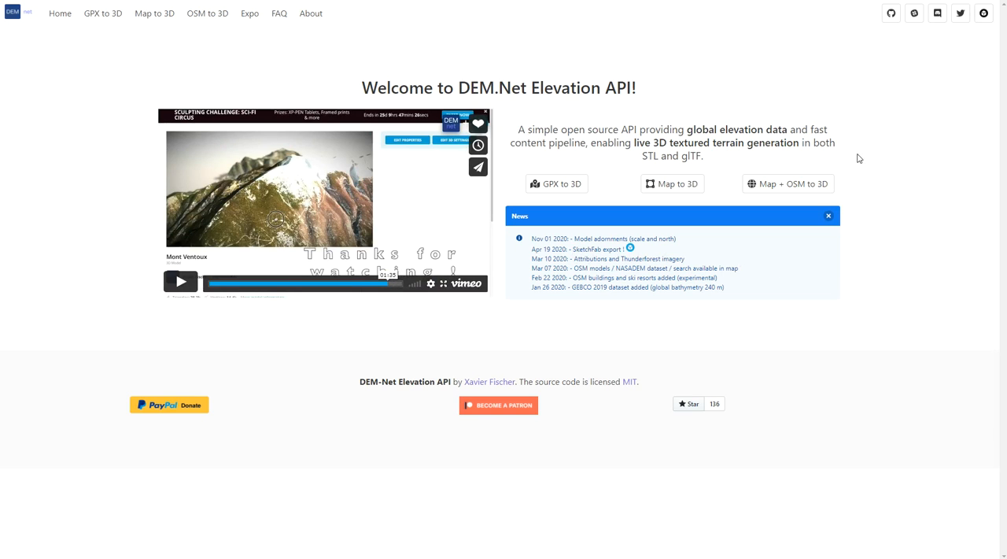
{"action": "left_click", "coordinate": [365, 285]}
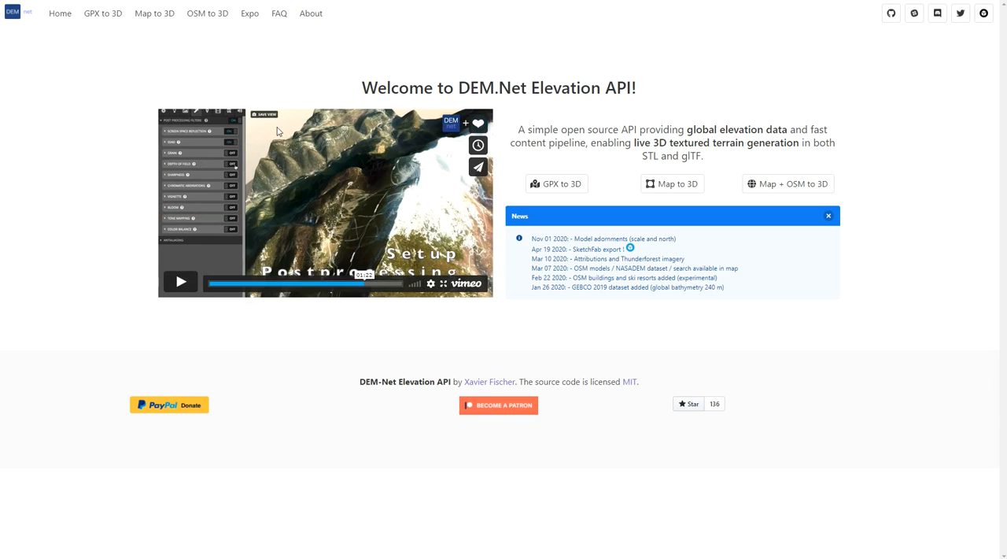
{"action": "left_click_drag", "start_coordinate": [236, 285], "coordinate": [391, 284]}
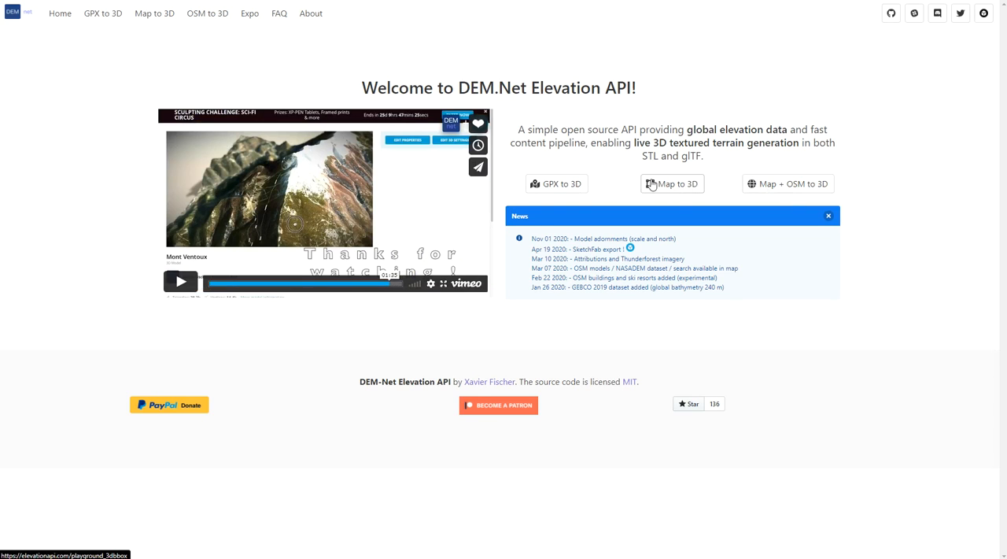
- Look over the Map to 3D and GPX to 3D pages, returning to the home page after each
{"action": "left_click", "coordinate": [678, 186]}
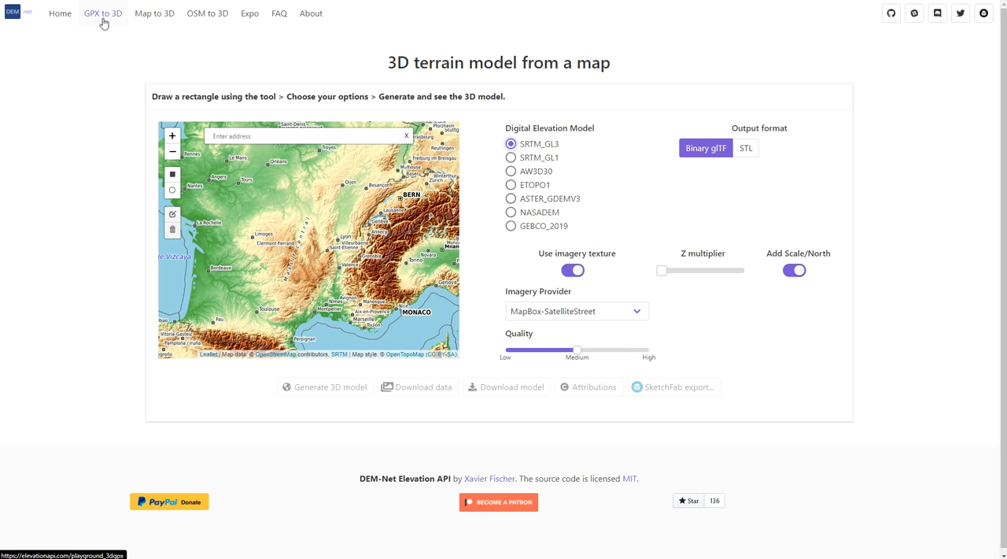
{"action": "left_click", "coordinate": [58, 14]}
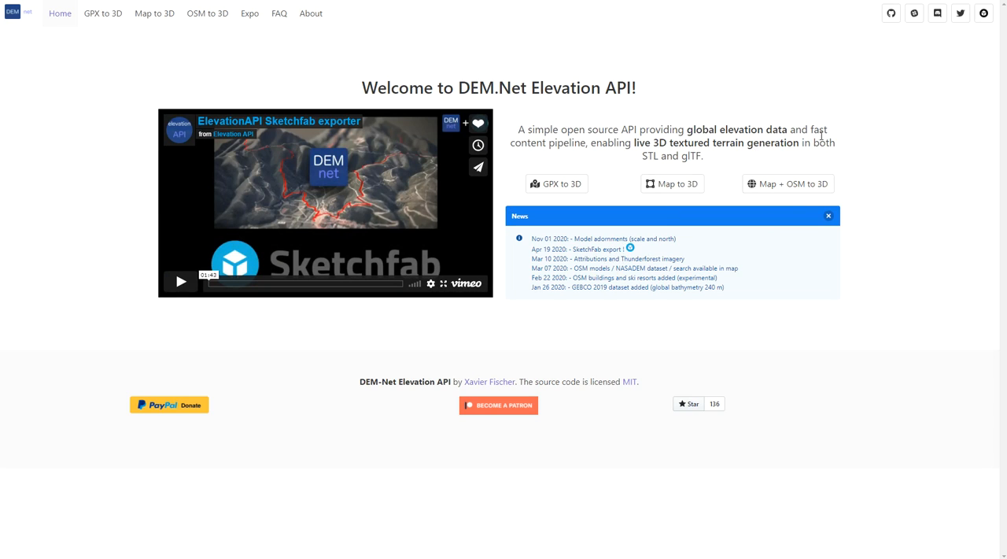
{"action": "left_click", "coordinate": [557, 184]}
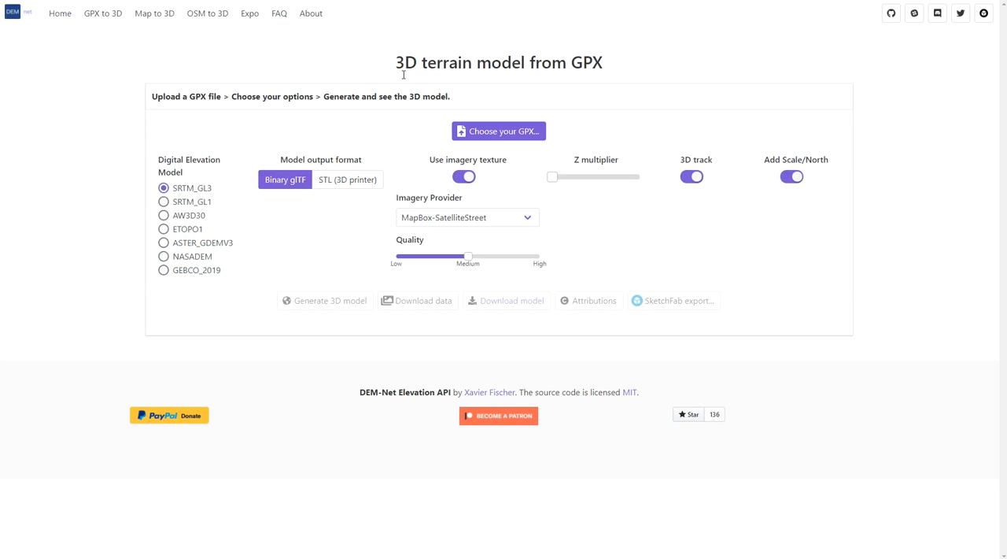
{"action": "double_click", "coordinate": [193, 96]}
{"action": "left_click_drag", "start_coordinate": [221, 96], "coordinate": [191, 96]}
{"action": "left_click", "coordinate": [61, 19]}
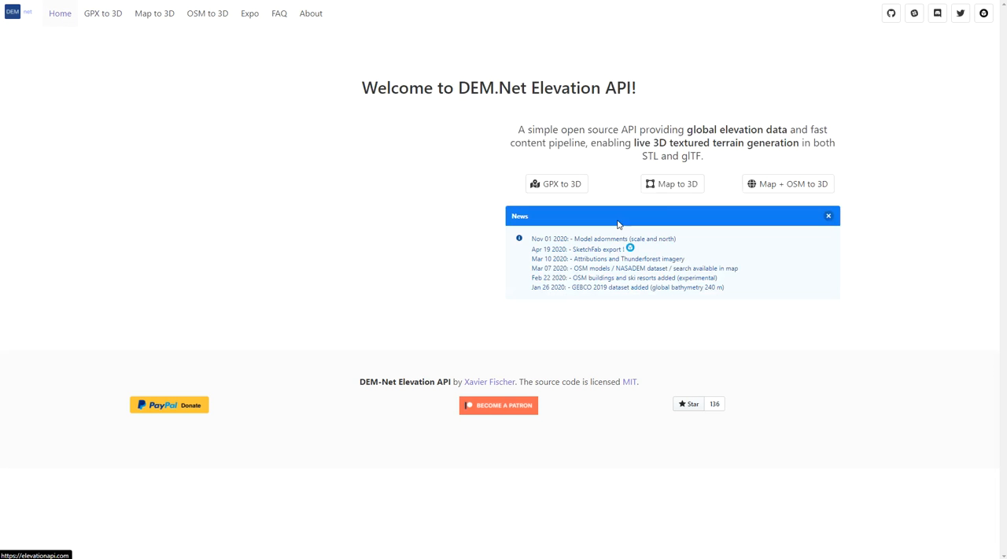
- Open the Map + OSM to 3D tool and centre its map on Manhattan, New York County, New York, using the address search
{"action": "left_click", "coordinate": [805, 189]}
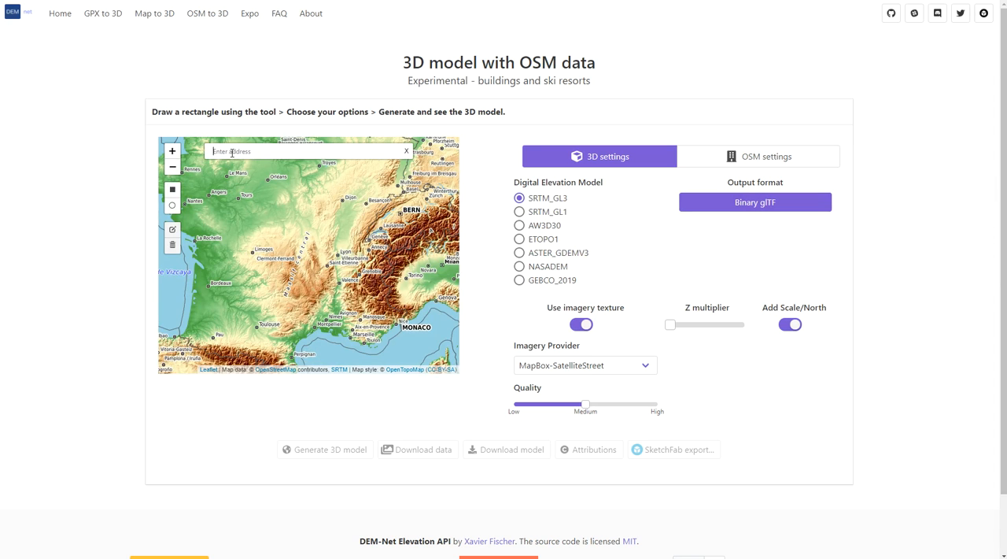
{"action": "left_click_drag", "start_coordinate": [311, 291], "coordinate": [316, 269]}
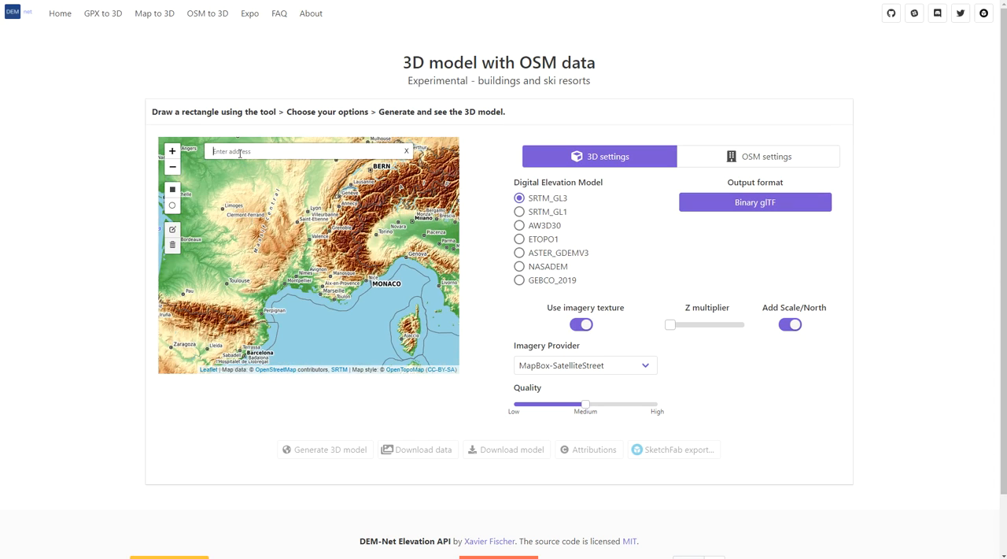
{"action": "left_click", "coordinate": [240, 152]}
{"action": "type", "text": "manhatta"}
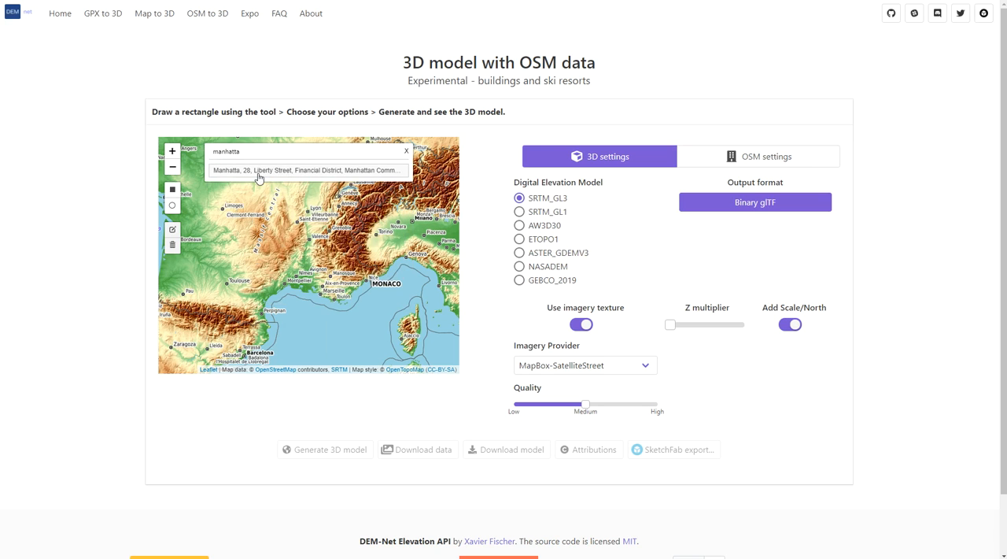
{"action": "type", "text": "n "}
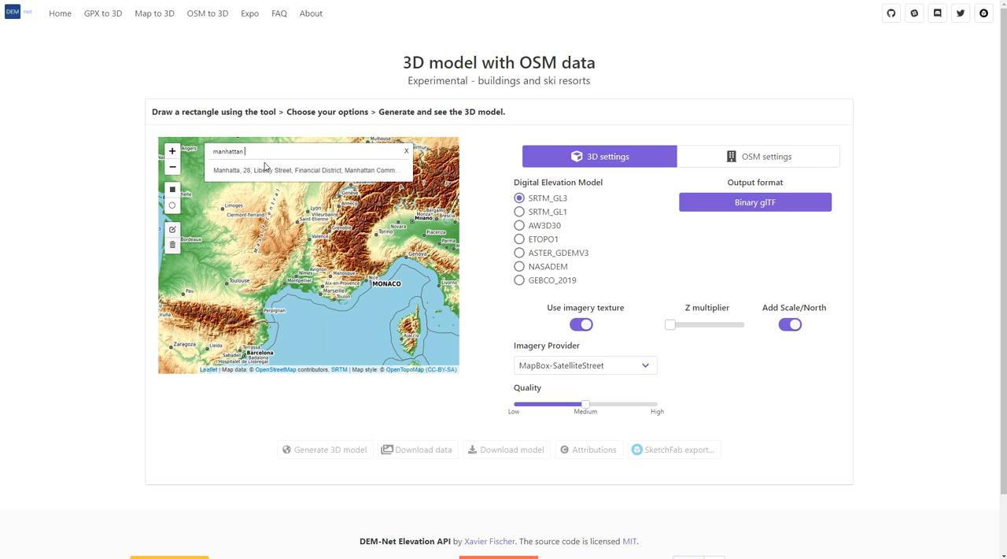
{"action": "type", "text": "new"}
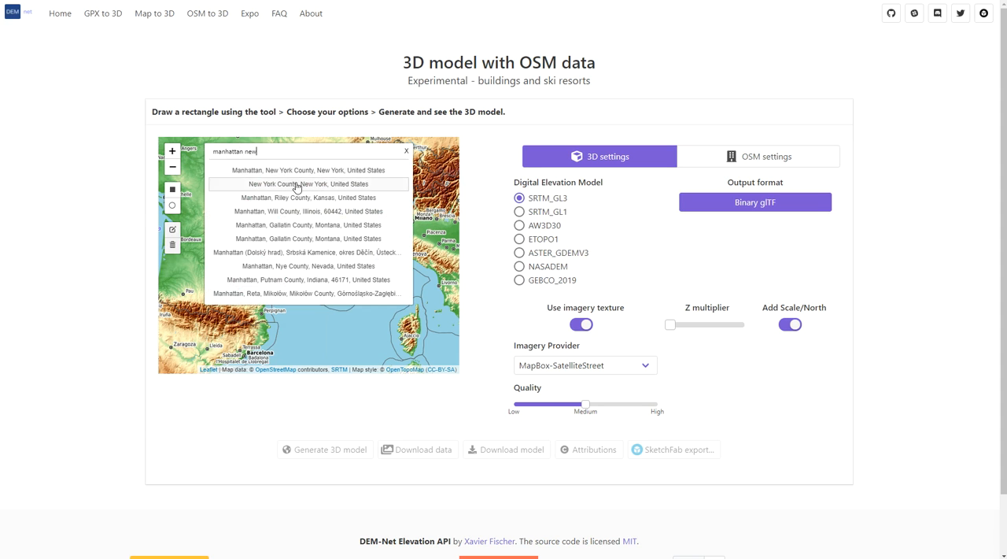
{"action": "left_click", "coordinate": [299, 172]}
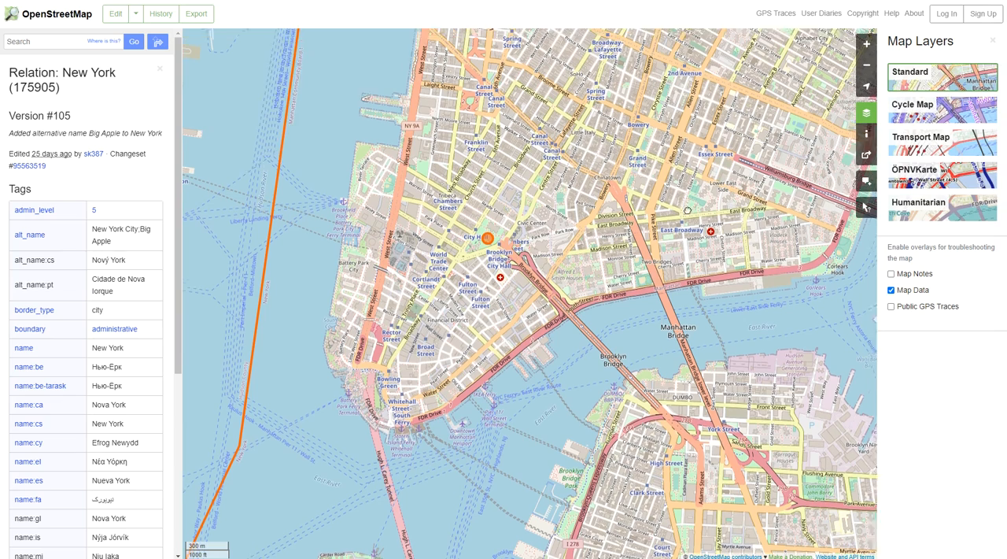
- Switch to OpenStreetMap, examine the street and building data of Lower Manhattan at several scales, and return to the 3D model page
{"action": "scroll", "coordinate": [512, 236], "scroll_direction": "up", "scroll_amount": 3}
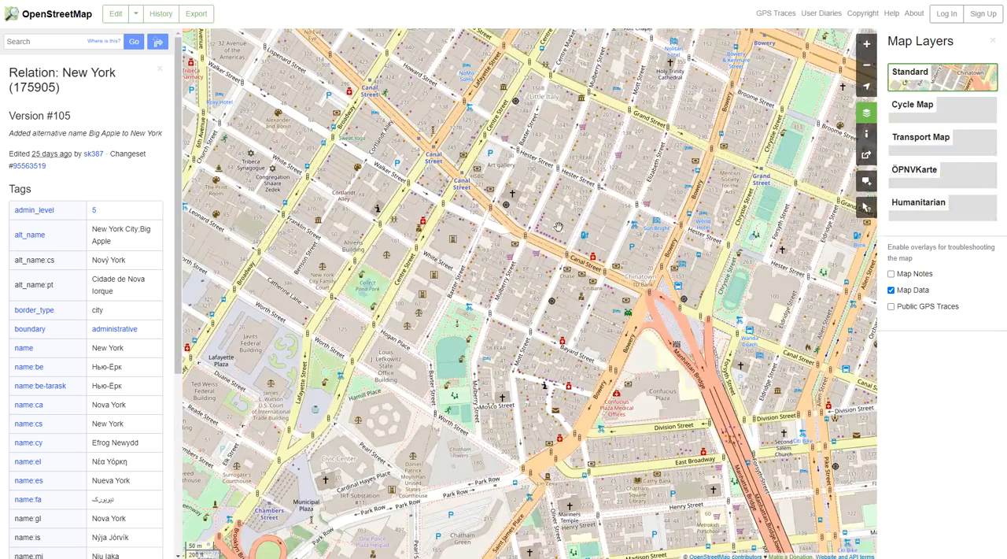
{"action": "scroll", "coordinate": [561, 227], "scroll_direction": "down", "scroll_amount": 3}
{"action": "left_click_drag", "start_coordinate": [471, 146], "coordinate": [410, 207]}
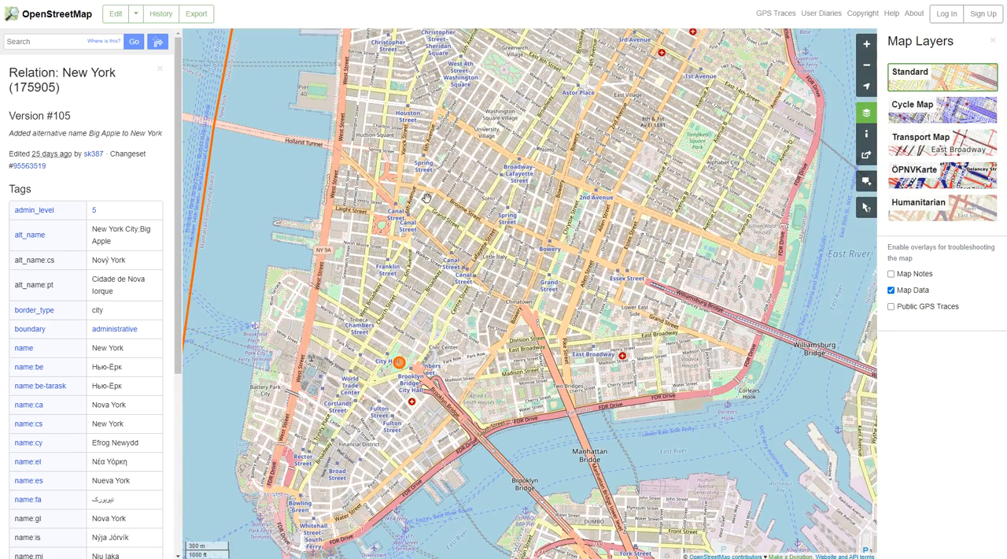
{"action": "scroll", "coordinate": [432, 181], "scroll_direction": "up", "scroll_amount": 3}
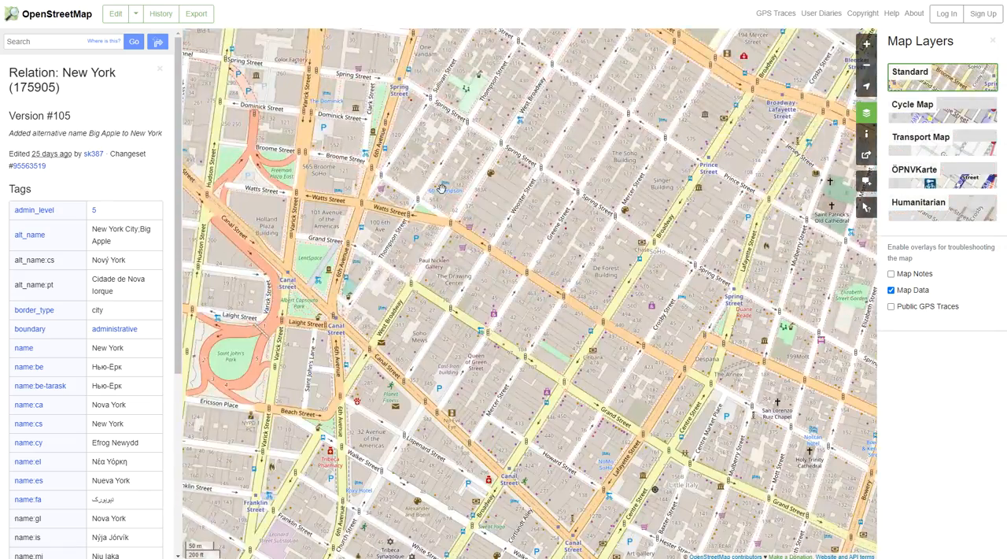
{"action": "scroll", "coordinate": [442, 189], "scroll_direction": "down", "scroll_amount": 3}
{"action": "scroll", "coordinate": [443, 190], "scroll_direction": "up", "scroll_amount": 3}
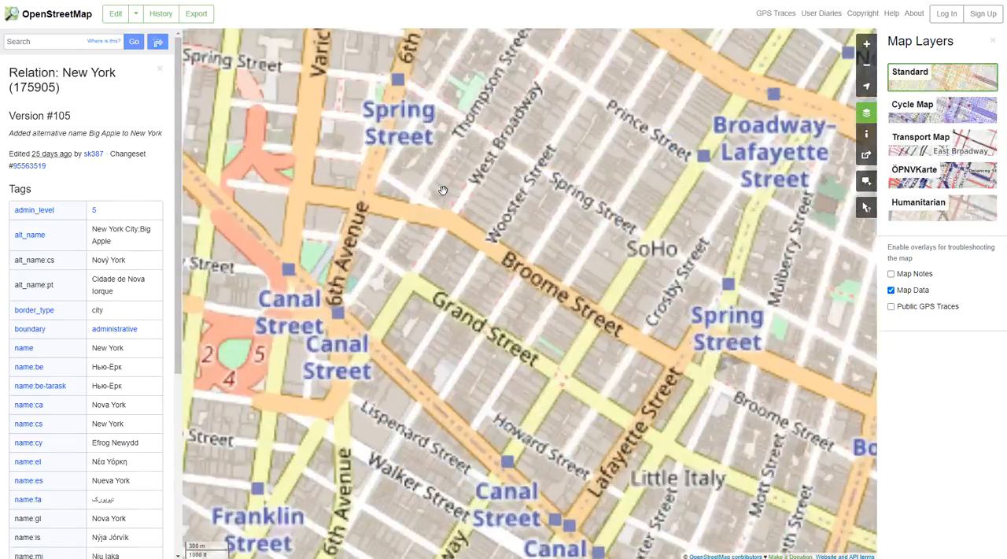
{"action": "scroll", "coordinate": [443, 190], "scroll_direction": "down", "scroll_amount": 3}
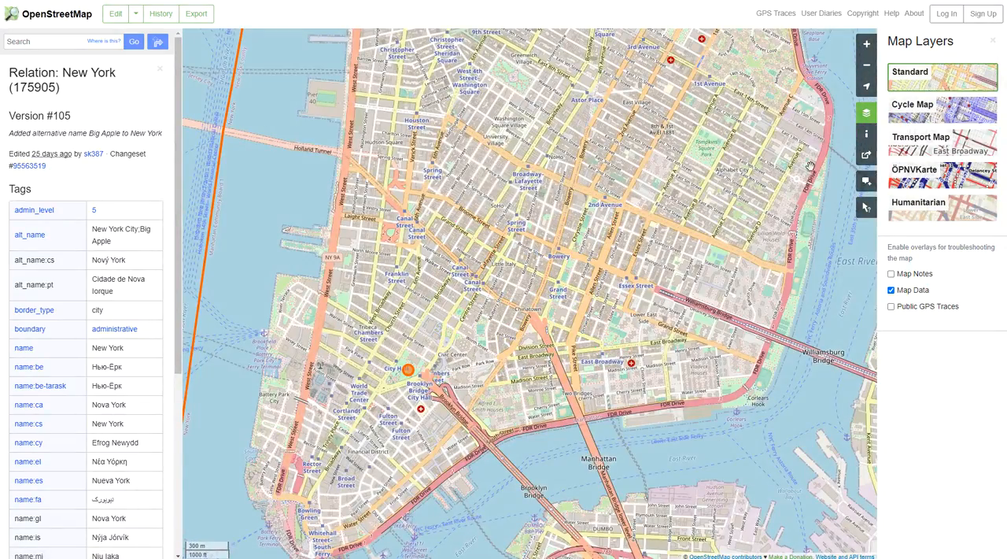
{"action": "left_click_drag", "start_coordinate": [802, 176], "coordinate": [782, 211]}
{"action": "left_click_drag", "start_coordinate": [754, 59], "coordinate": [763, 115]}
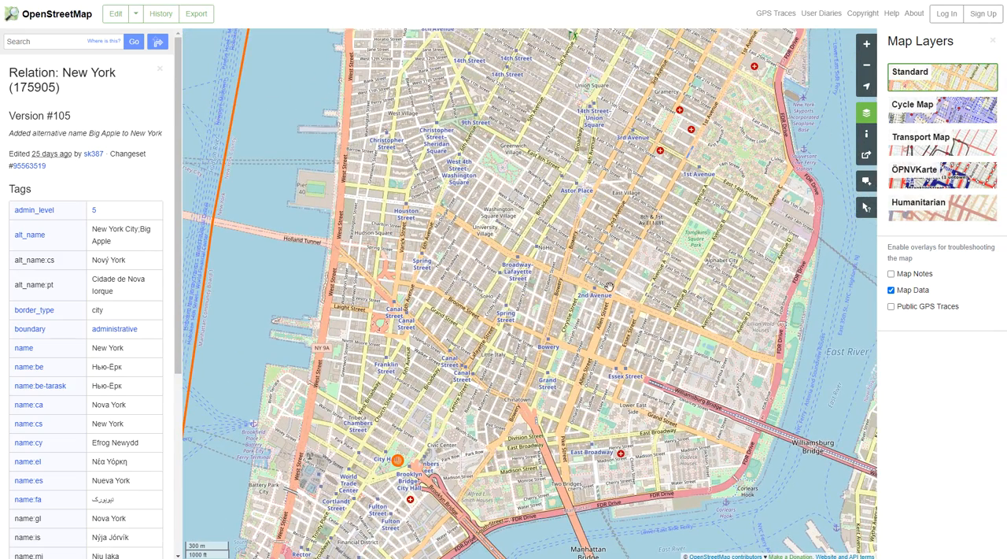
{"action": "scroll", "coordinate": [548, 214], "scroll_direction": "down", "scroll_amount": 3}
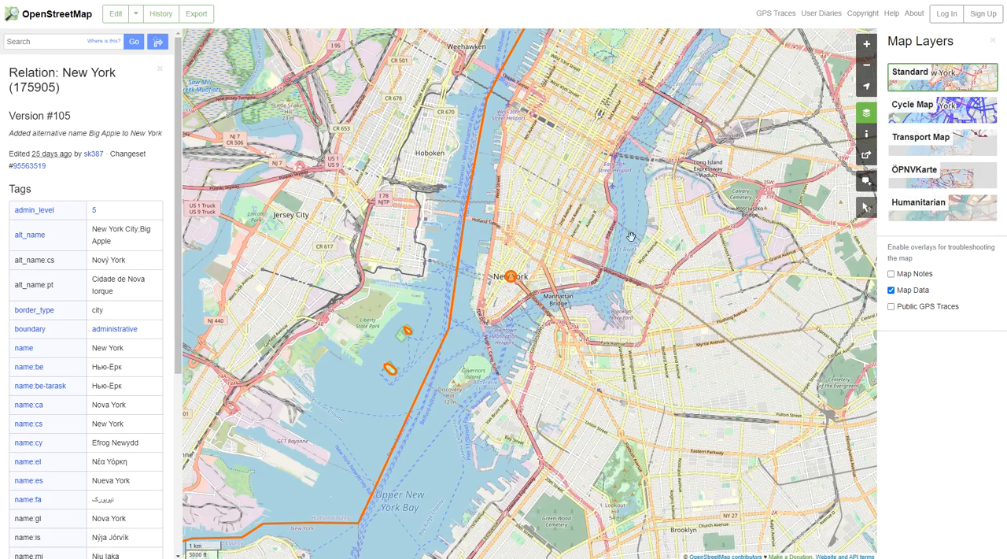
{"action": "scroll", "coordinate": [535, 258], "scroll_direction": "up", "scroll_amount": 3}
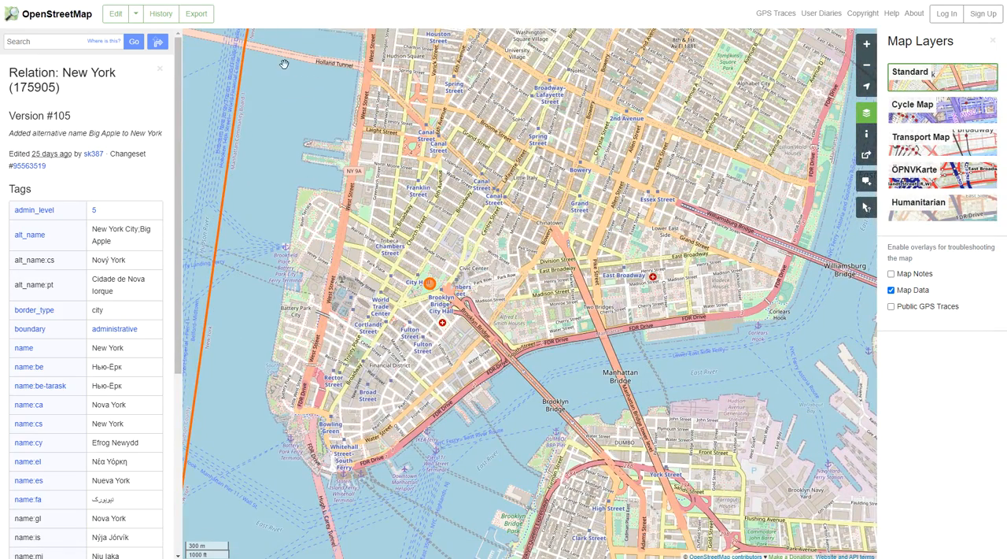
{"action": "left_click", "coordinate": [236, 0]}
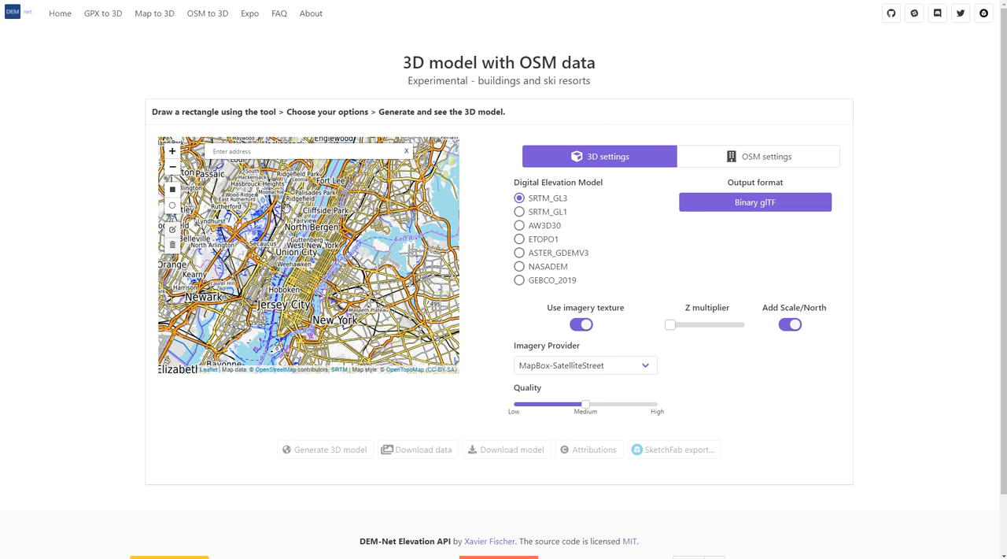
- Draw a selection rectangle over Manhattan, reaching from the waters off Lower Manhattan up past West New York and across the East River
{"action": "left_click_drag", "start_coordinate": [301, 280], "coordinate": [300, 266]}
{"action": "scroll", "coordinate": [300, 267], "scroll_direction": "up", "scroll_amount": 2}
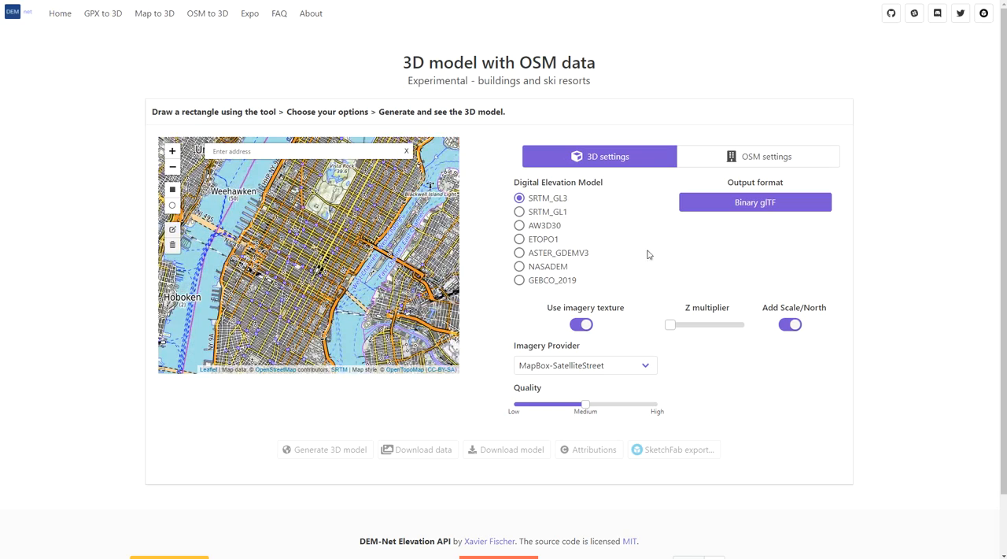
{"action": "scroll", "coordinate": [323, 231], "scroll_direction": "down", "scroll_amount": 3}
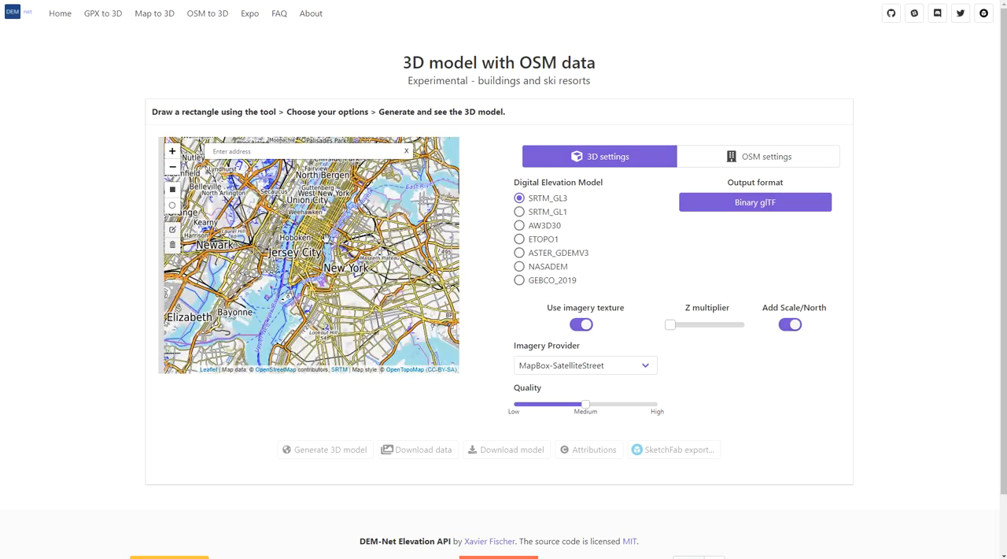
{"action": "scroll", "coordinate": [325, 229], "scroll_direction": "up", "scroll_amount": 3}
{"action": "scroll", "coordinate": [329, 226], "scroll_direction": "down", "scroll_amount": 3}
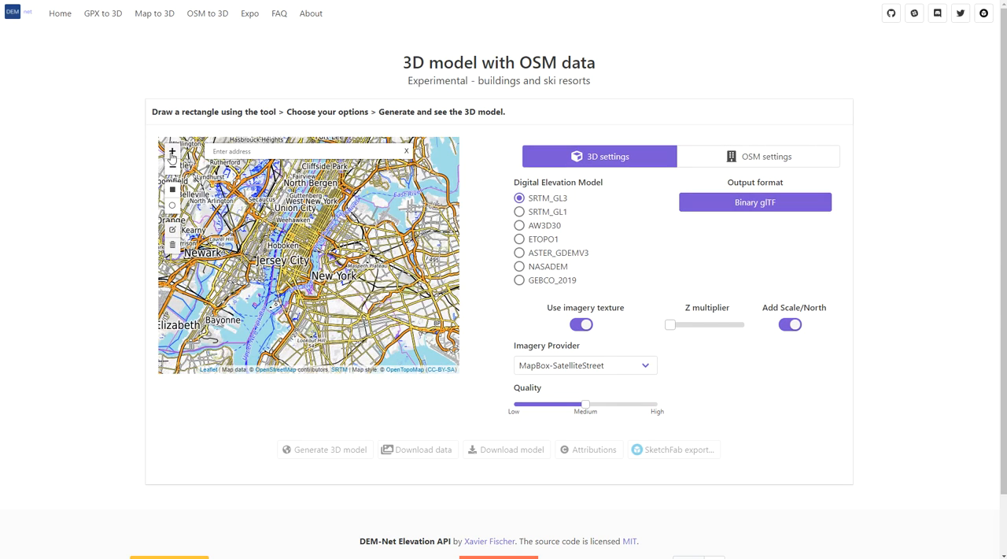
{"action": "scroll", "coordinate": [334, 227], "scroll_direction": "up", "scroll_amount": 2}
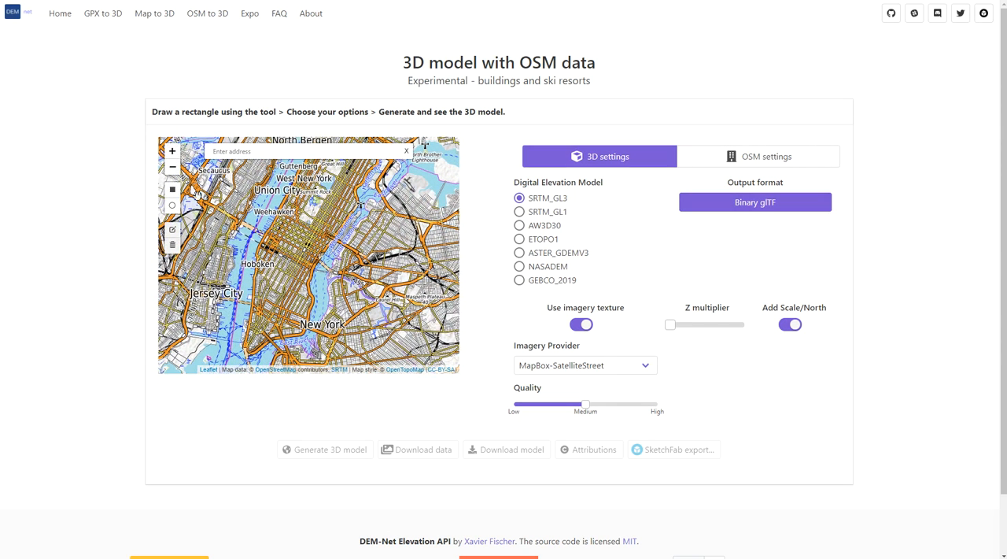
{"action": "left_click", "coordinate": [173, 189]}
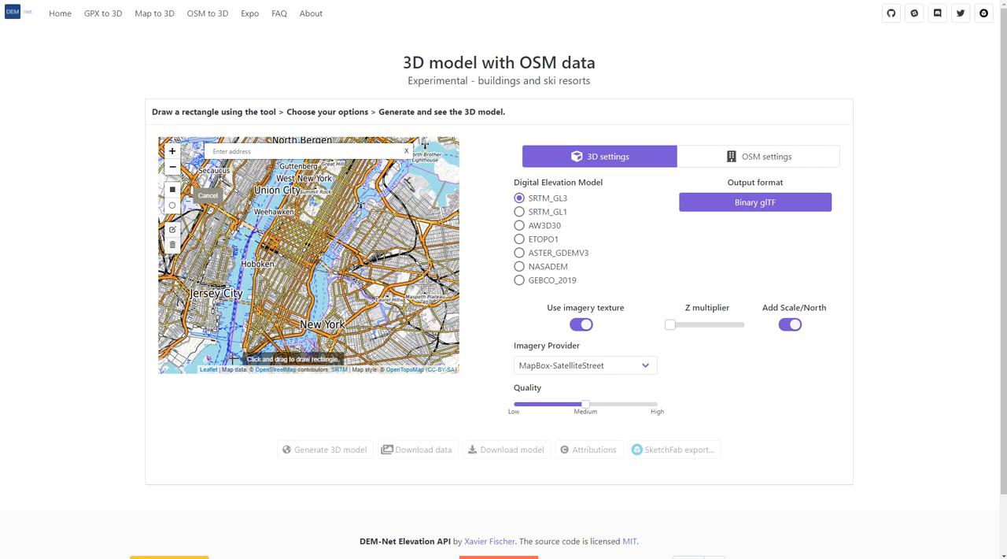
{"action": "left_click_drag", "start_coordinate": [225, 356], "coordinate": [402, 163]}
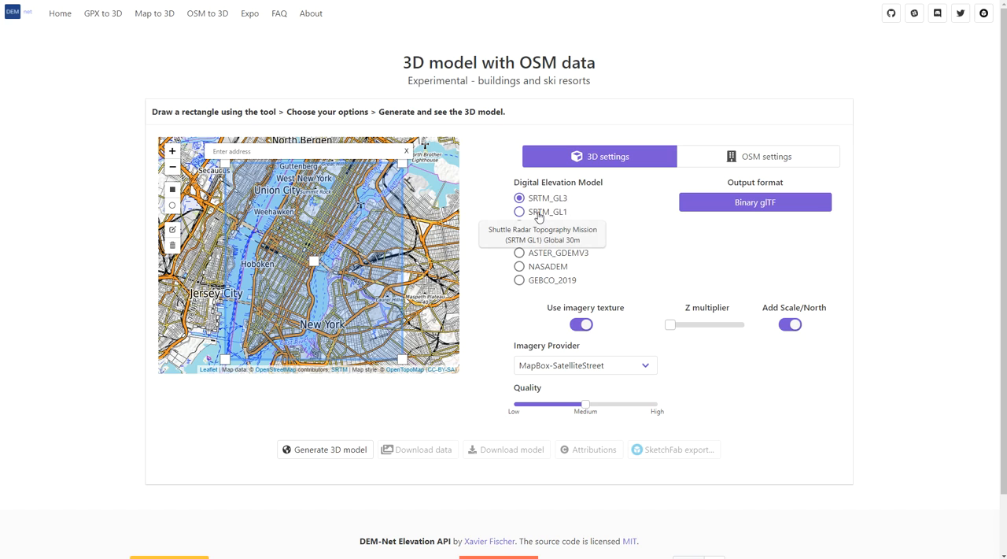
- Set the digital elevation model to AW3D30 and enable the use of OSM building colors
{"action": "left_click", "coordinate": [540, 214]}
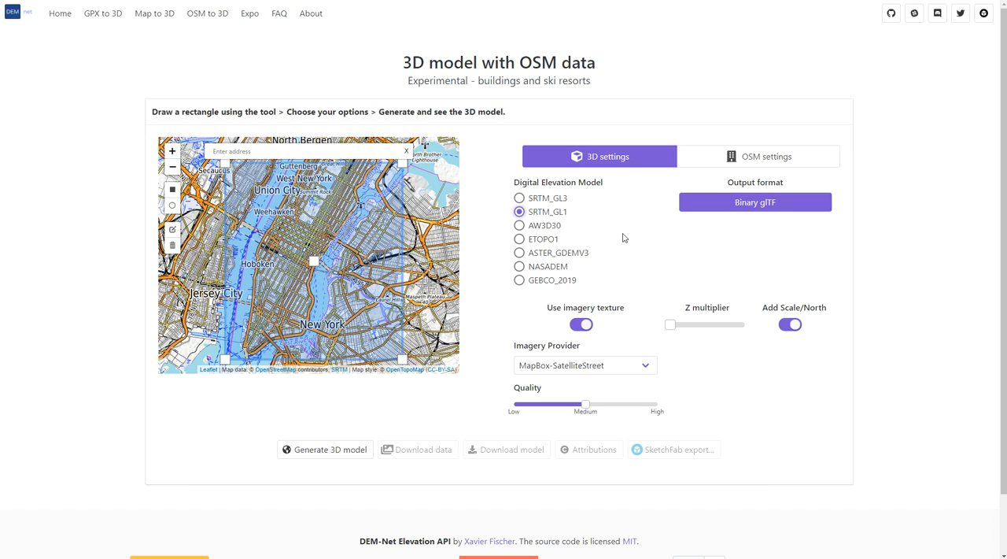
{"action": "left_click", "coordinate": [519, 226]}
{"action": "left_click", "coordinate": [741, 164]}
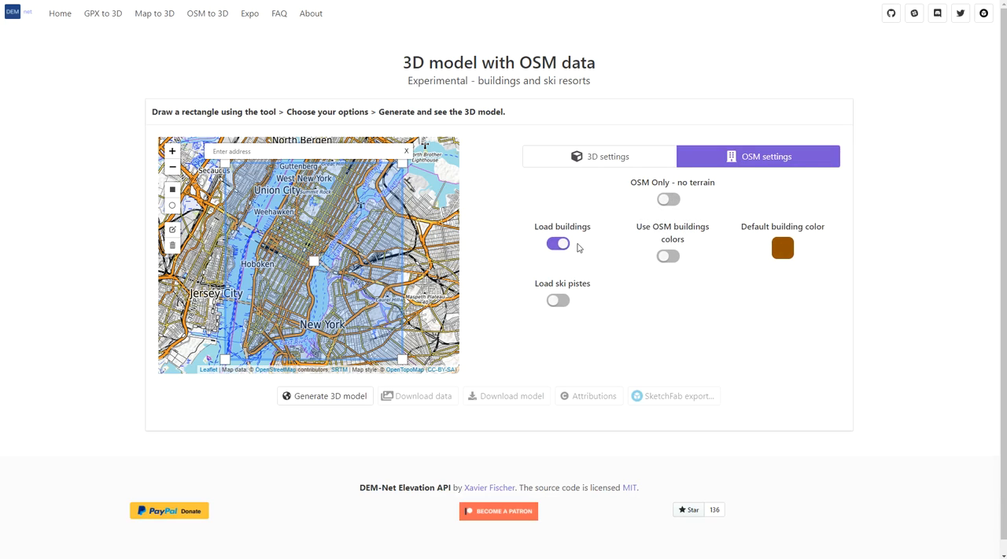
{"action": "left_click", "coordinate": [674, 260]}
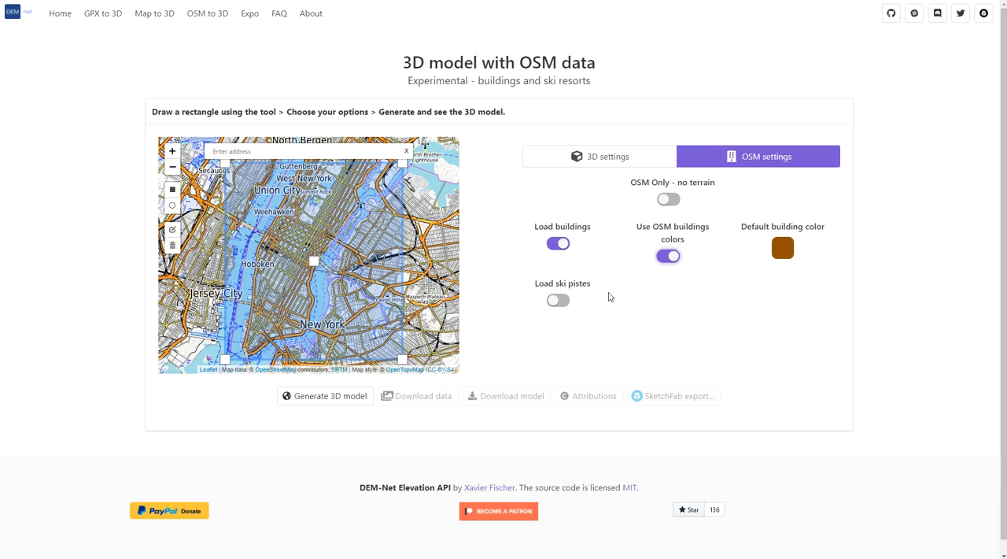
{"action": "left_click", "coordinate": [584, 168]}
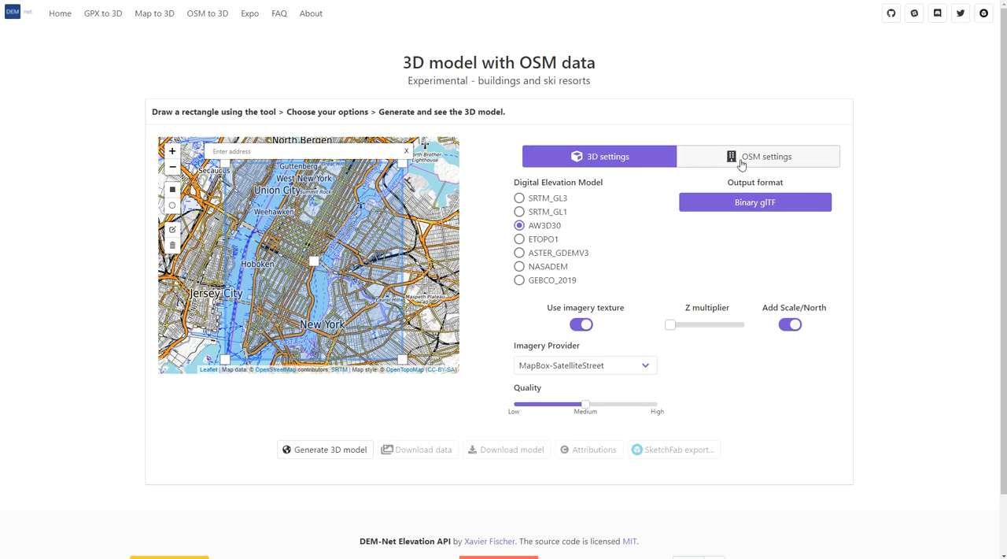
- Turn off the scale and north marker, and set the imagery provider to MapBox-Satellite with High quality
{"action": "mouse_move", "coordinate": [668, 326]}
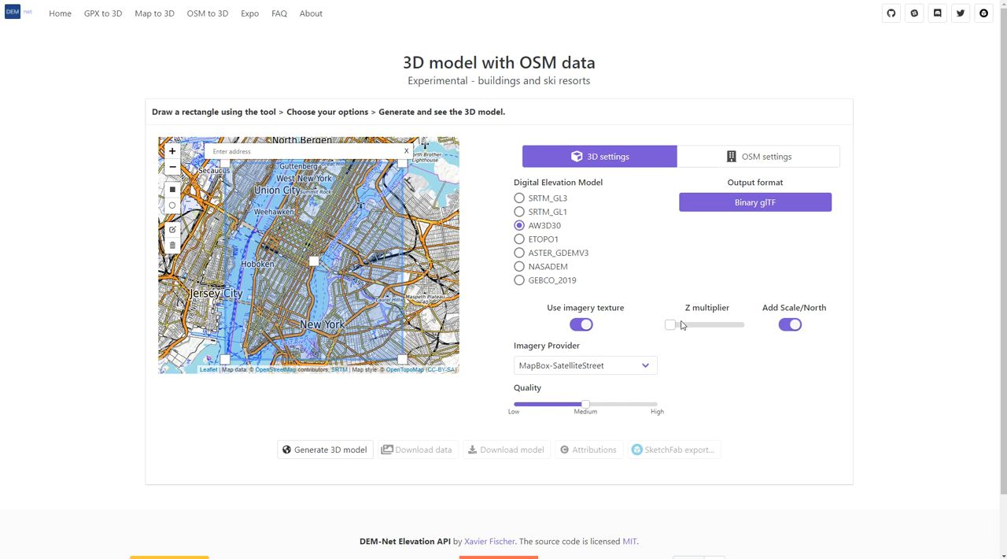
{"action": "left_click", "coordinate": [790, 325]}
{"action": "left_click", "coordinate": [562, 370]}
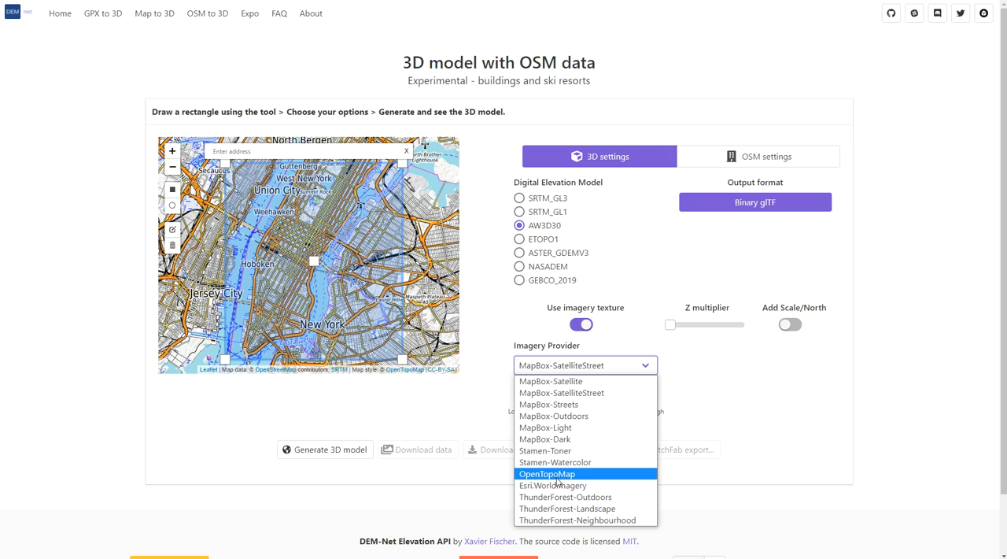
{"action": "left_click", "coordinate": [552, 381]}
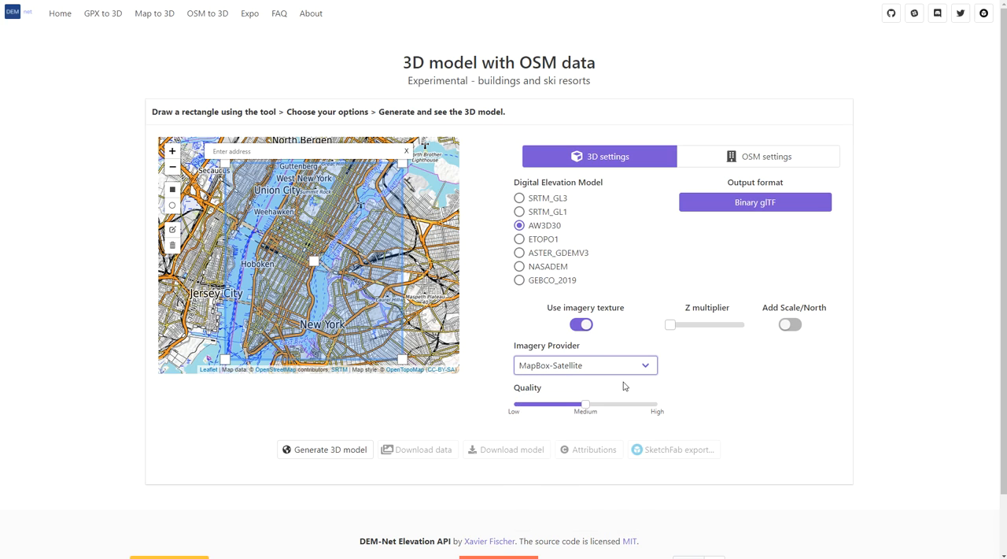
{"action": "left_click_drag", "start_coordinate": [588, 404], "coordinate": [662, 406]}
- Check the extent of the selected rectangle on the map and try to generate its 3D model
{"action": "scroll", "coordinate": [914, 378], "scroll_direction": "down", "scroll_amount": 2}
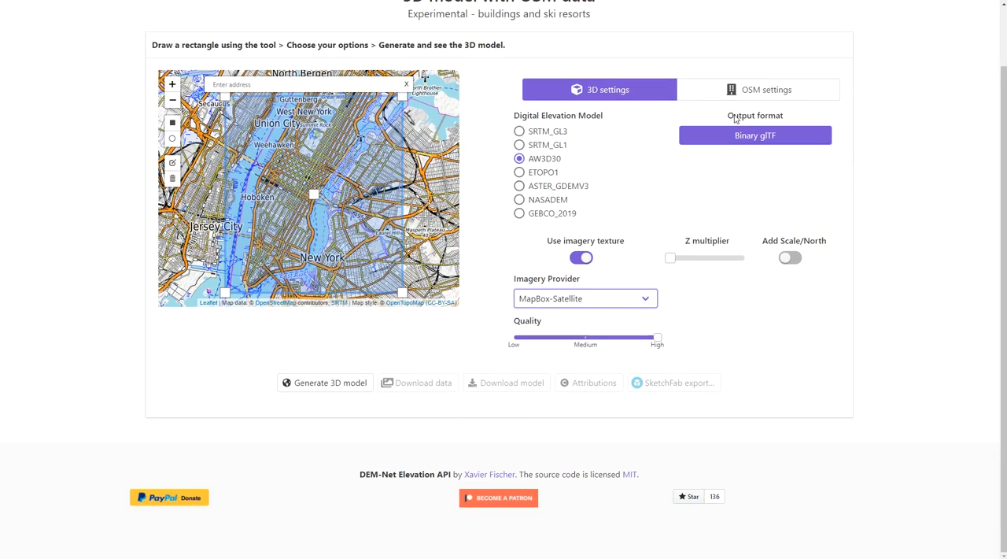
{"action": "scroll", "coordinate": [445, 85], "scroll_direction": "up", "scroll_amount": 3}
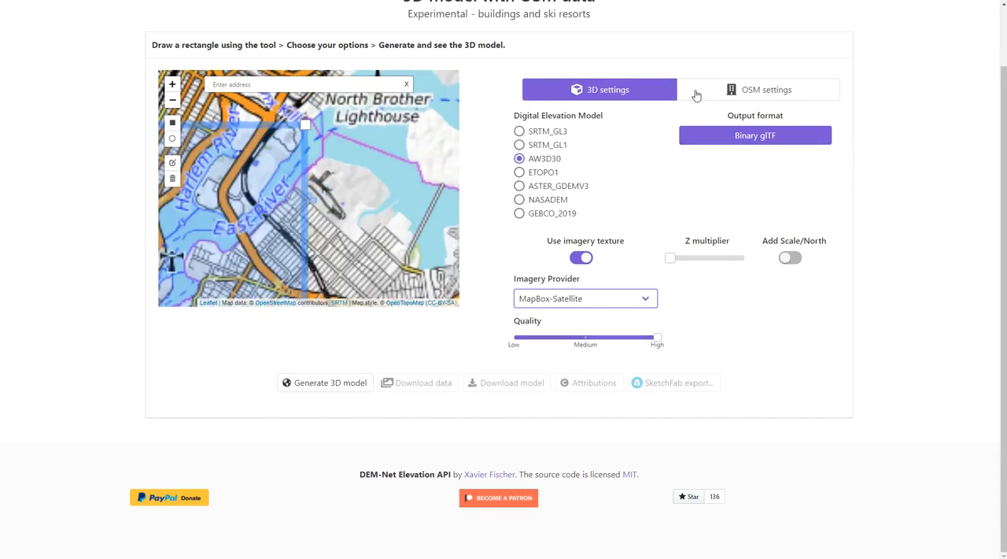
{"action": "scroll", "coordinate": [382, 135], "scroll_direction": "down", "scroll_amount": 3}
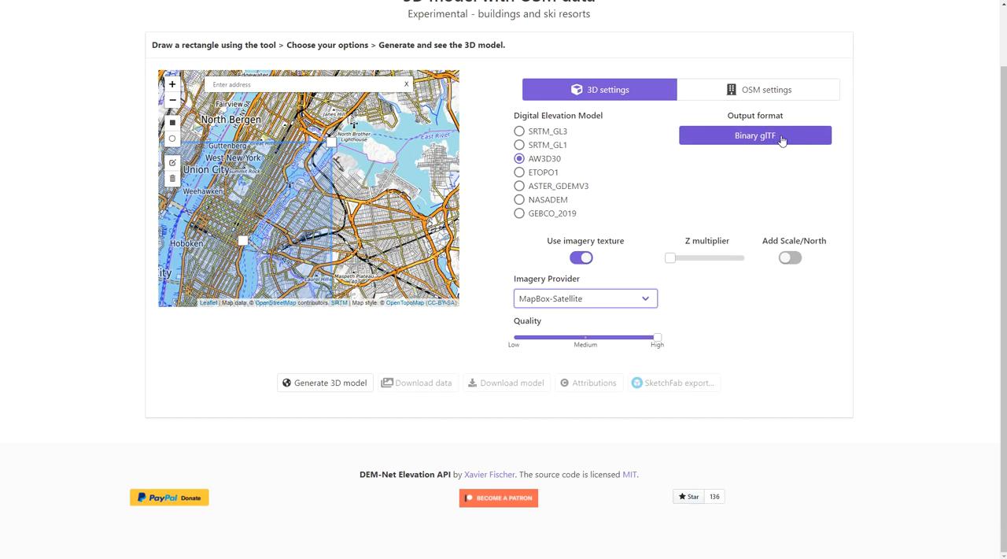
{"action": "scroll", "coordinate": [910, 159], "scroll_direction": "up", "scroll_amount": 1}
{"action": "mouse_move", "coordinate": [415, 200]}
{"action": "left_mouse_down"}
{"action": "mouse_move", "coordinate": [467, 166]}
{"action": "mouse_move", "coordinate": [423, 192]}
{"action": "left_mouse_up"}
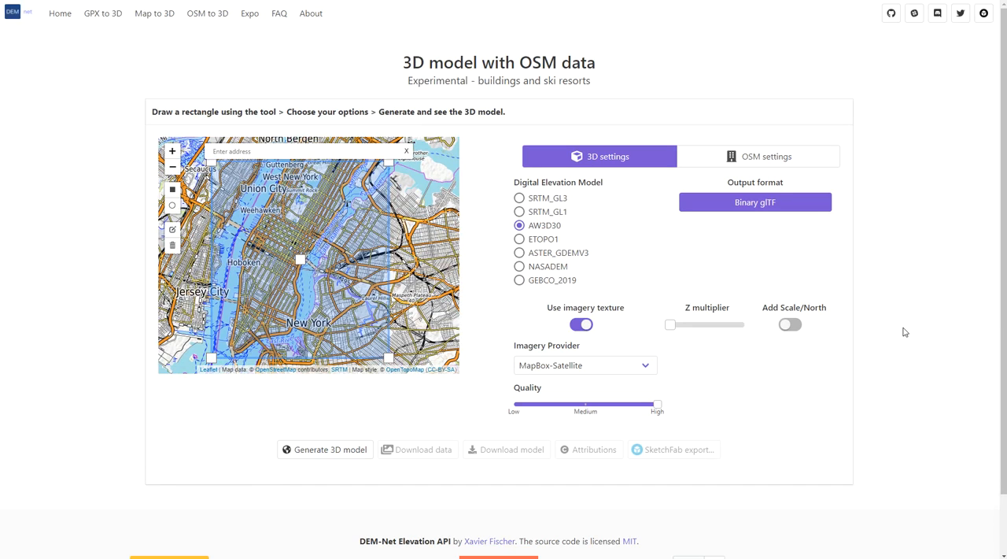
{"action": "scroll", "coordinate": [1003, 299], "scroll_direction": "down", "scroll_amount": 1}
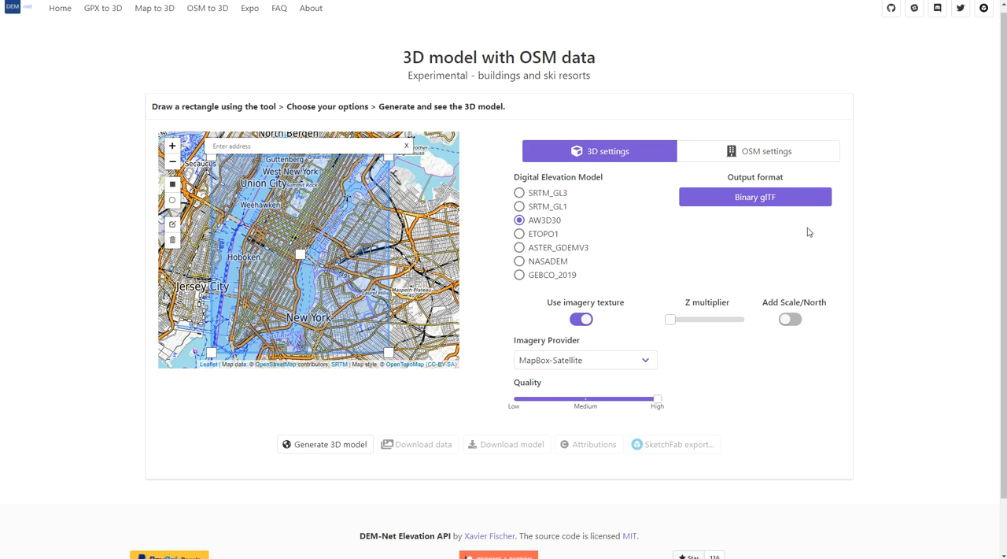
{"action": "left_click", "coordinate": [335, 445]}
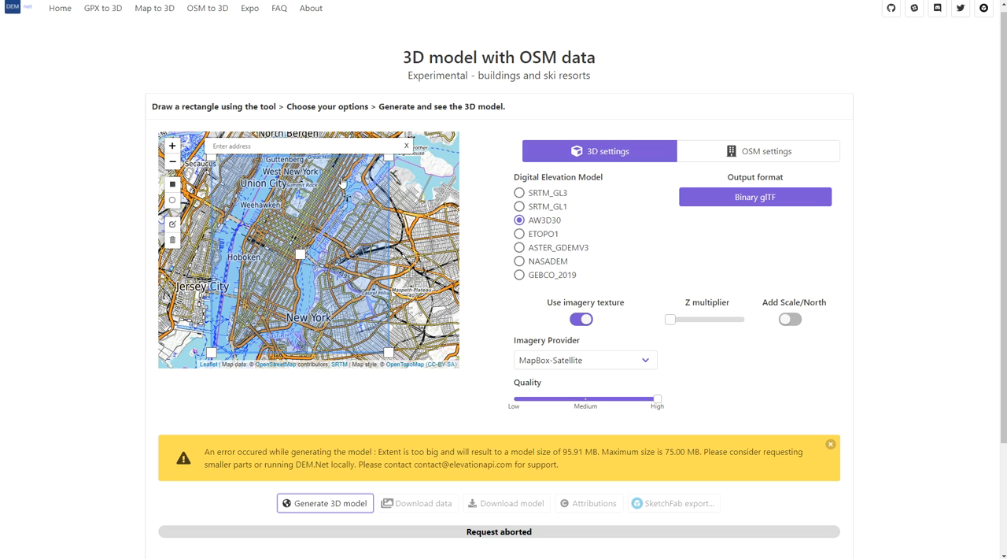
- Narrow the selection rectangle by moving its east edge inward, and adjust its southwest corner just beyond Governors Island
{"action": "left_click_drag", "start_coordinate": [388, 162], "coordinate": [386, 187]}
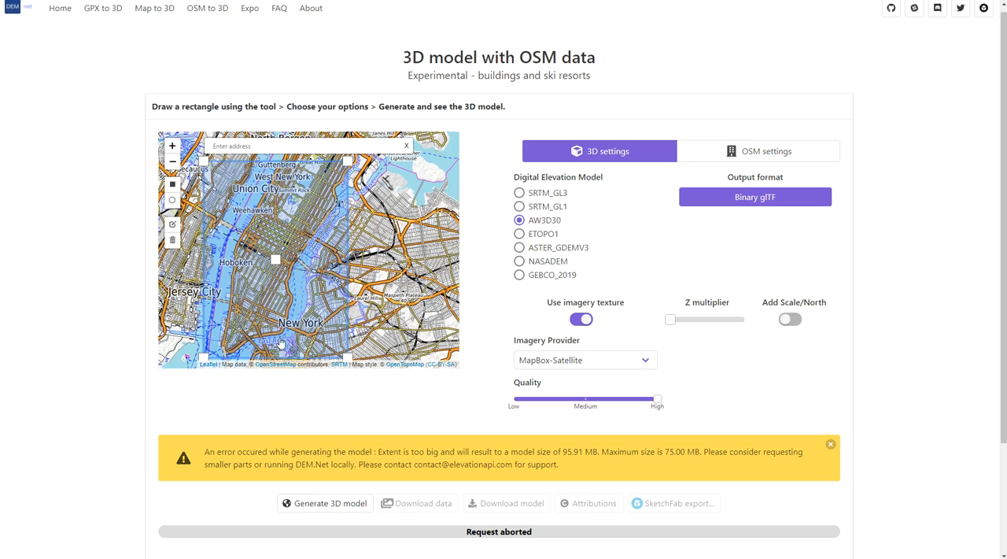
{"action": "mouse_move", "coordinate": [203, 358]}
{"action": "left_mouse_down"}
{"action": "mouse_move", "coordinate": [187, 354]}
{"action": "mouse_move", "coordinate": [199, 356]}
{"action": "left_mouse_up"}
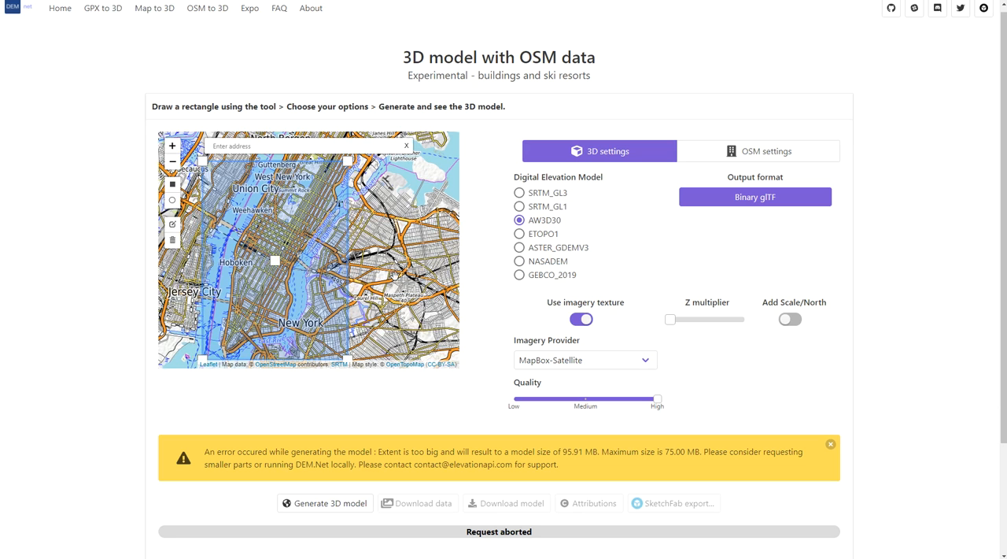
{"action": "left_click_drag", "start_coordinate": [394, 276], "coordinate": [402, 240]}
{"action": "left_click_drag", "start_coordinate": [273, 325], "coordinate": [307, 301]}
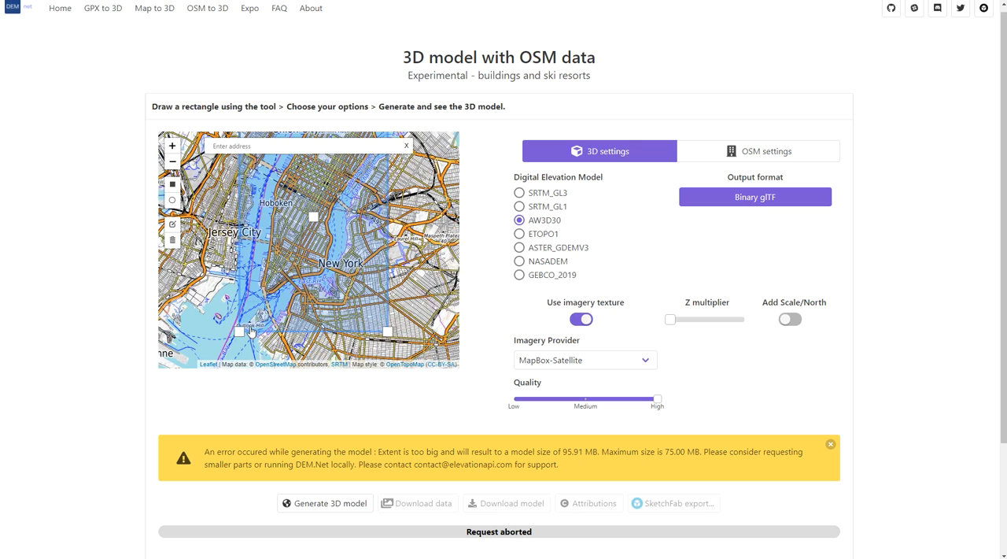
{"action": "scroll", "coordinate": [236, 332], "scroll_direction": "up", "scroll_amount": 4}
{"action": "scroll", "coordinate": [312, 300], "scroll_direction": "down", "scroll_amount": 3}
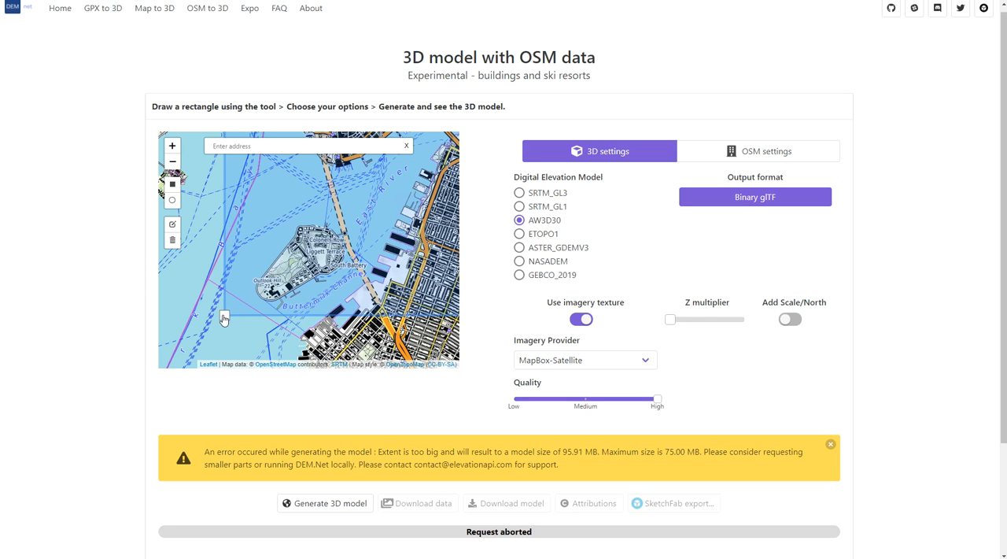
{"action": "left_click_drag", "start_coordinate": [320, 256], "coordinate": [327, 246]}
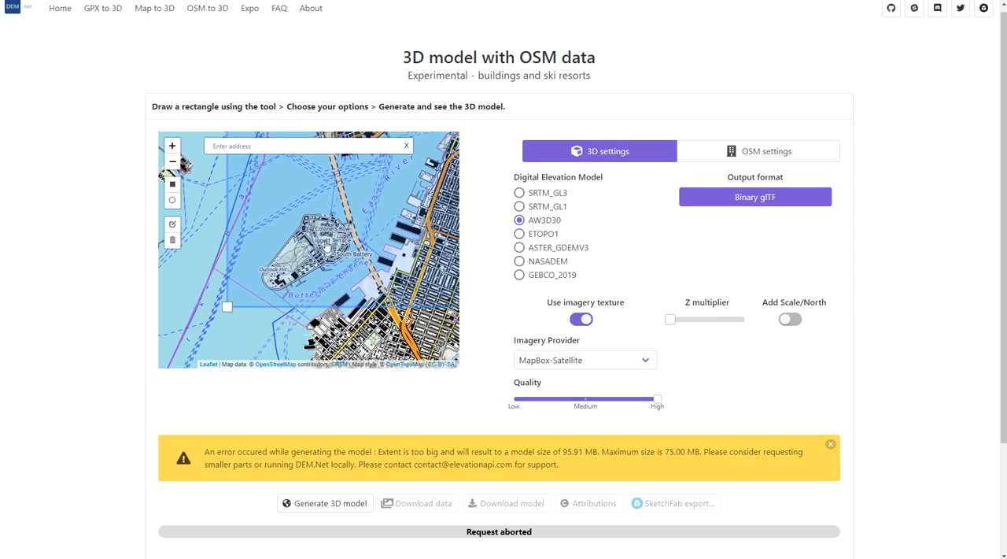
{"action": "scroll", "coordinate": [319, 244], "scroll_direction": "down", "scroll_amount": 2}
{"action": "scroll", "coordinate": [309, 241], "scroll_direction": "up", "scroll_amount": 2}
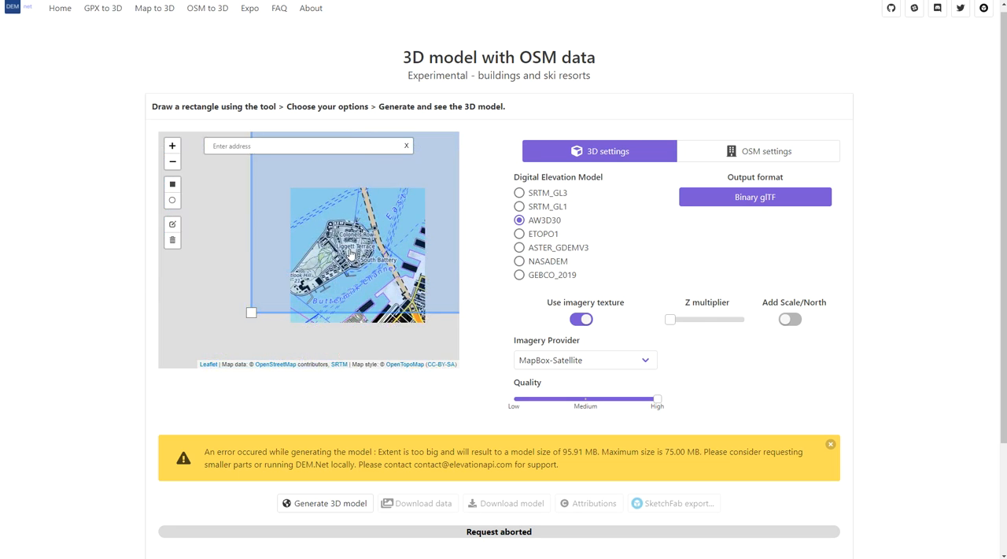
{"action": "scroll", "coordinate": [351, 254], "scroll_direction": "up", "scroll_amount": 3}
{"action": "scroll", "coordinate": [330, 217], "scroll_direction": "up", "scroll_amount": 2}
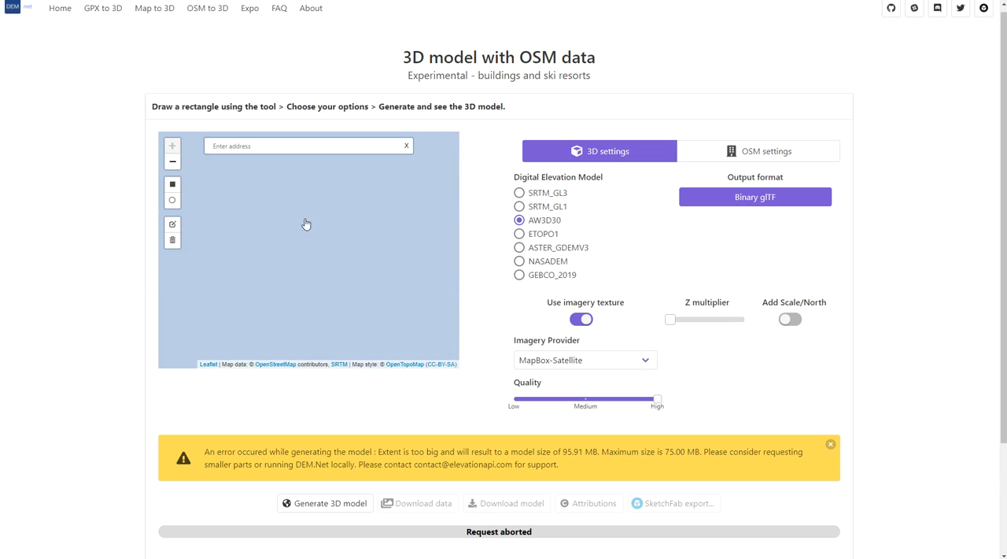
- Pull the rectangle's northeast corner inward to just above Summit Rock, and check the area it covers
{"action": "scroll", "coordinate": [305, 224], "scroll_direction": "down", "scroll_amount": 5}
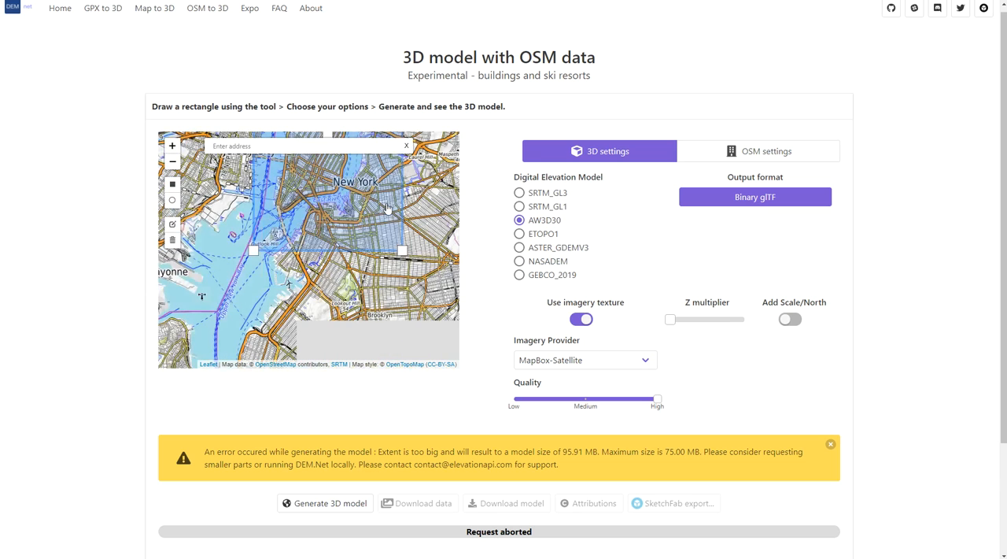
{"action": "left_click_drag", "start_coordinate": [386, 207], "coordinate": [379, 252]}
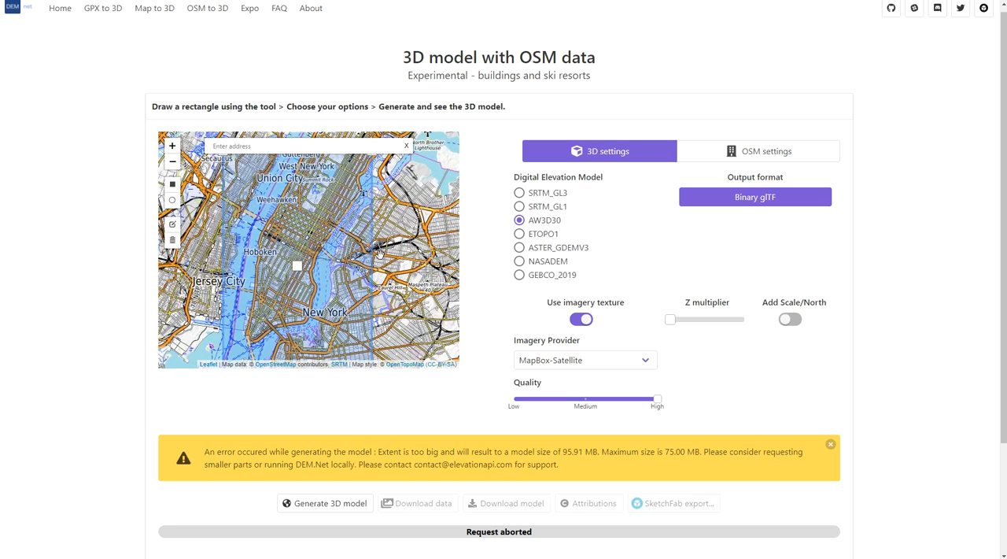
{"action": "scroll", "coordinate": [380, 223], "scroll_direction": "up", "scroll_amount": 2}
{"action": "scroll", "coordinate": [379, 209], "scroll_direction": "down", "scroll_amount": 2}
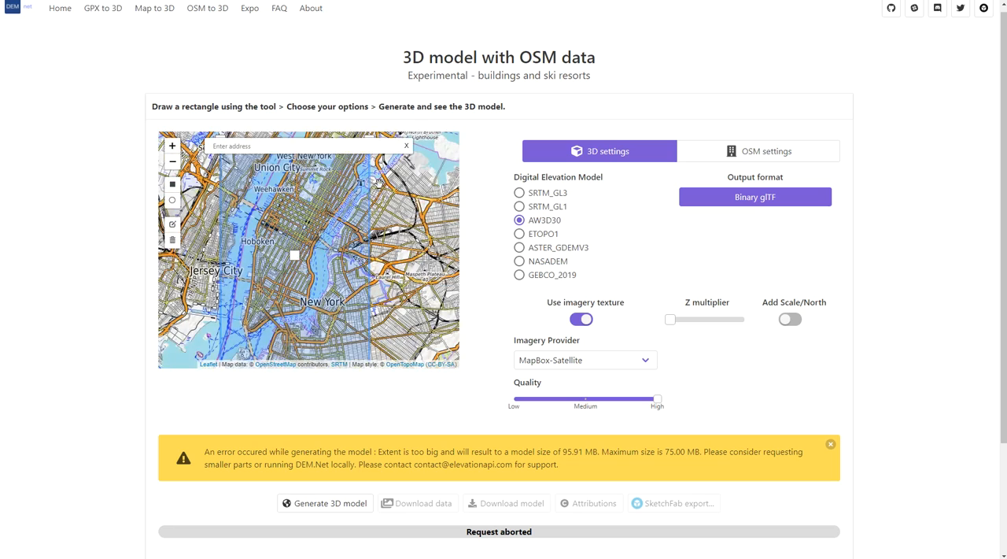
{"action": "left_click_drag", "start_coordinate": [379, 163], "coordinate": [354, 210]}
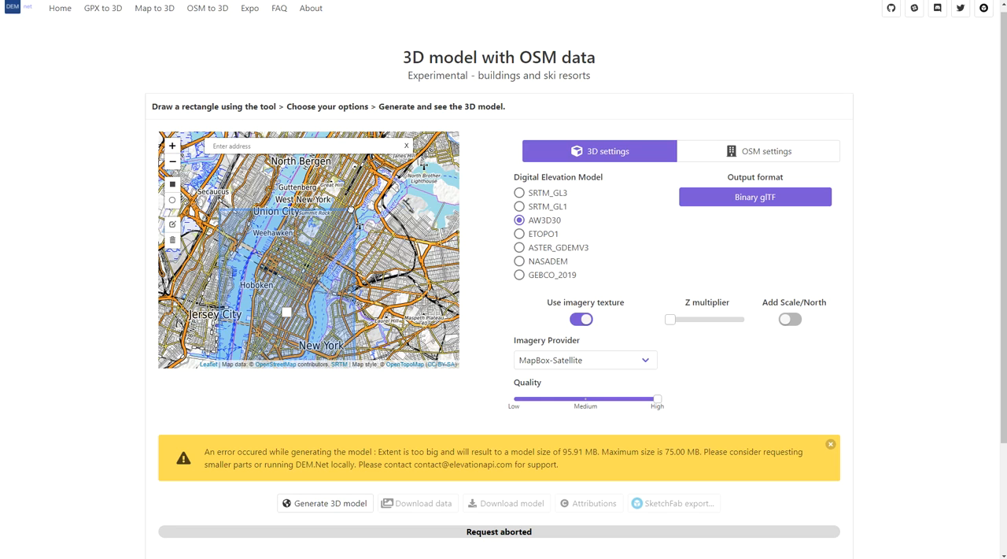
{"action": "left_click_drag", "start_coordinate": [387, 291], "coordinate": [408, 224]}
{"action": "mouse_move", "coordinate": [402, 273]}
{"action": "left_mouse_down"}
{"action": "mouse_move", "coordinate": [409, 251]}
{"action": "mouse_move", "coordinate": [396, 313]}
{"action": "mouse_move", "coordinate": [402, 281]}
{"action": "left_mouse_up"}
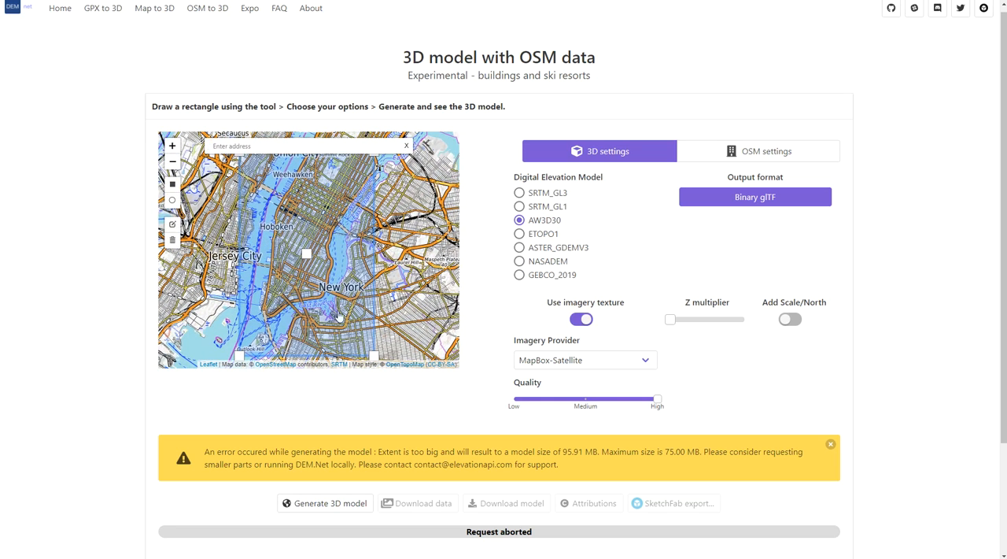
{"action": "scroll", "coordinate": [297, 319], "scroll_direction": "down", "scroll_amount": 2}
{"action": "scroll", "coordinate": [292, 314], "scroll_direction": "up", "scroll_amount": 2}
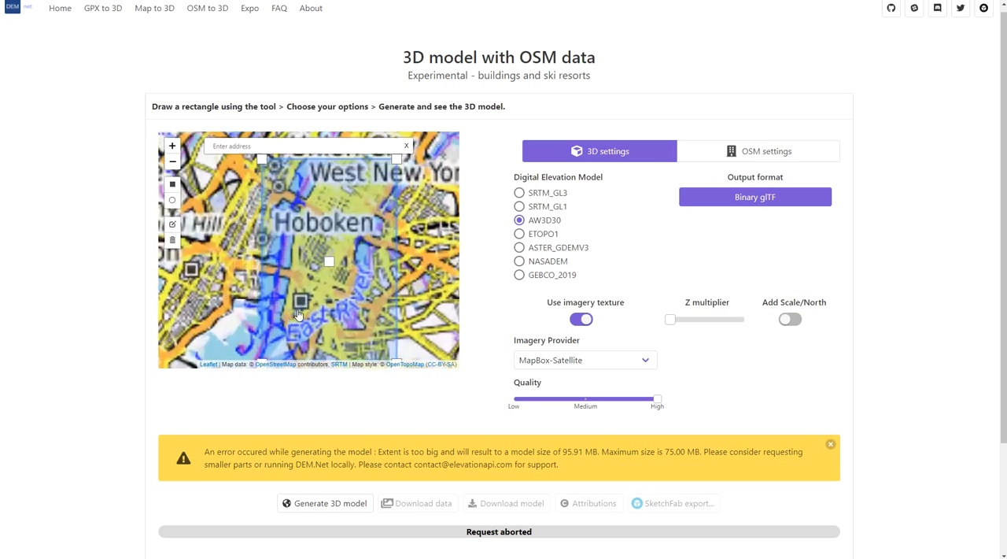
{"action": "scroll", "coordinate": [303, 311], "scroll_direction": "down", "scroll_amount": 2}
{"action": "scroll", "coordinate": [313, 315], "scroll_direction": "up", "scroll_amount": 2}
{"action": "scroll", "coordinate": [312, 320], "scroll_direction": "up", "scroll_amount": 5}
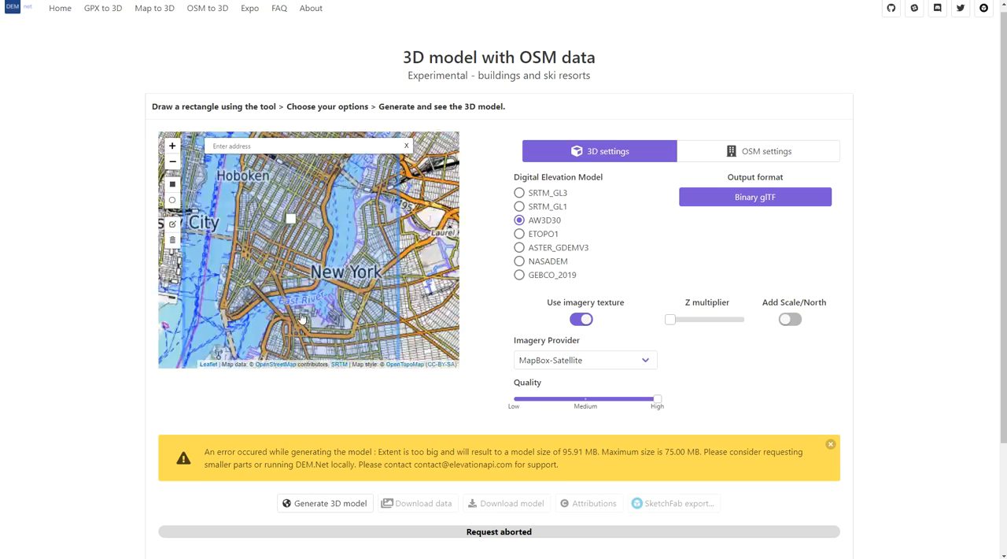
- Check the selection rectangle's southern and eastern extent on the map and try to generate its 3D model
{"action": "scroll", "coordinate": [306, 231], "scroll_direction": "up", "scroll_amount": 1}
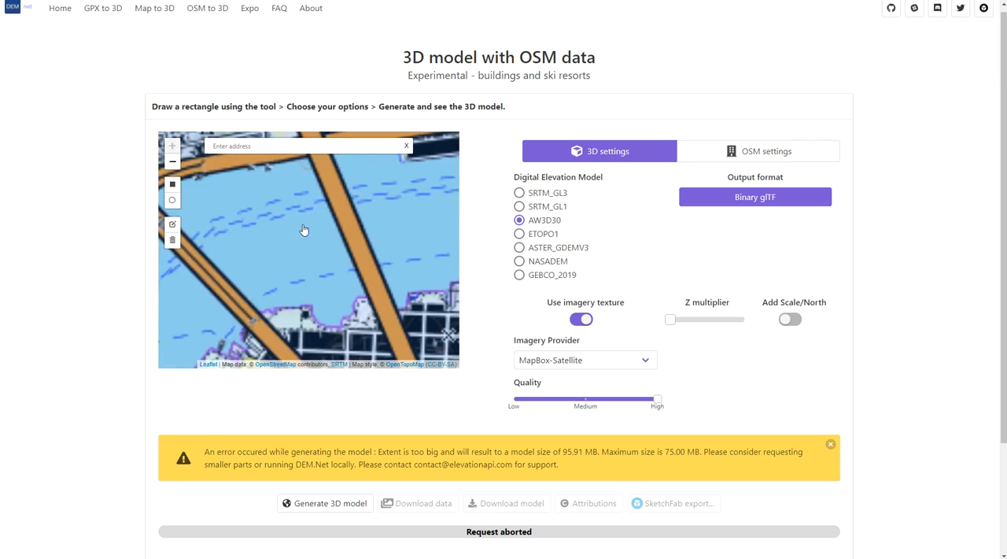
{"action": "scroll", "coordinate": [330, 260], "scroll_direction": "down", "scroll_amount": 1}
{"action": "scroll", "coordinate": [330, 259], "scroll_direction": "down", "scroll_amount": 3}
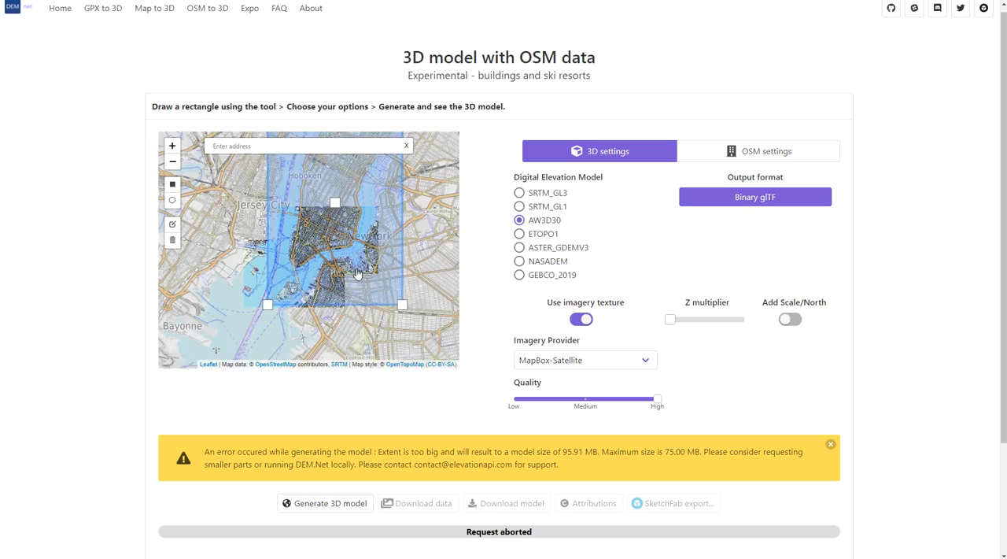
{"action": "left_click_drag", "start_coordinate": [424, 258], "coordinate": [401, 308]}
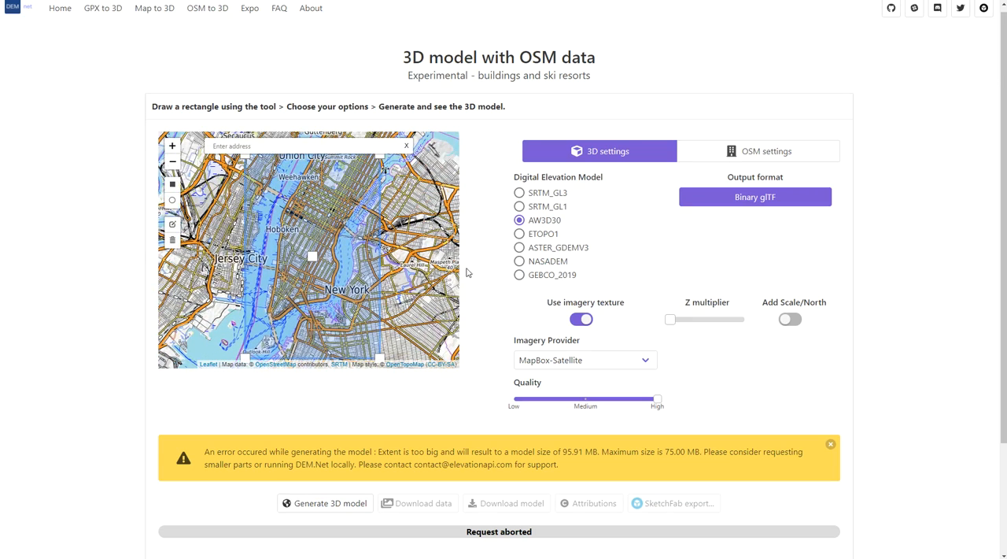
{"action": "left_click", "coordinate": [319, 504]}
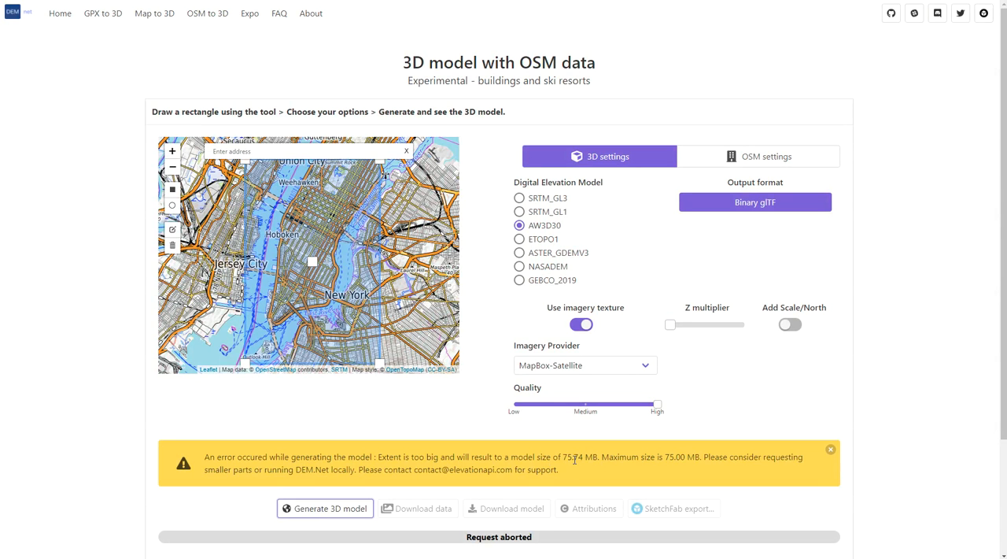
- Move the rectangle's northeast corner slightly to the southeast, onto the East River shoreline, and generate the 3D model
{"action": "scroll", "coordinate": [374, 185], "scroll_direction": "down", "scroll_amount": 2}
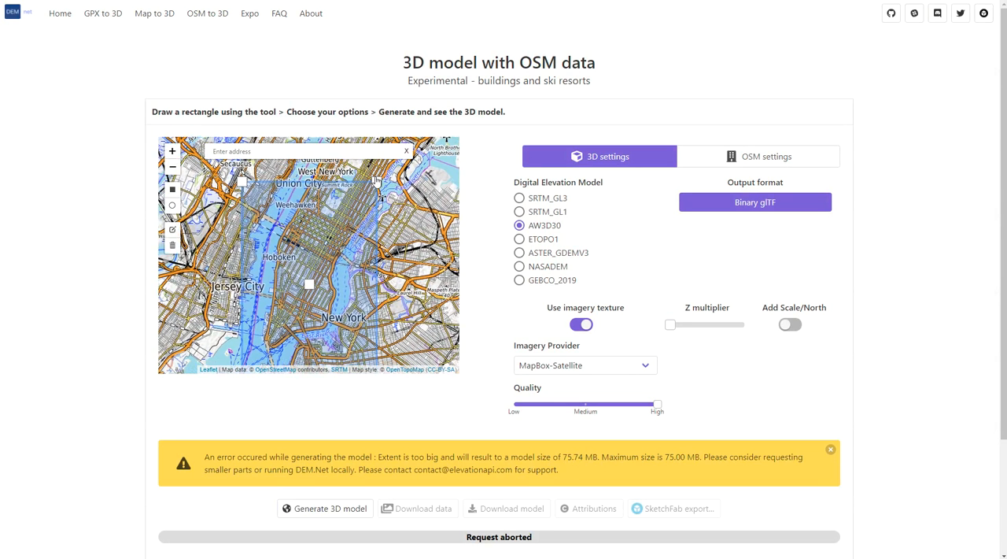
{"action": "scroll", "coordinate": [379, 185], "scroll_direction": "up", "scroll_amount": 2}
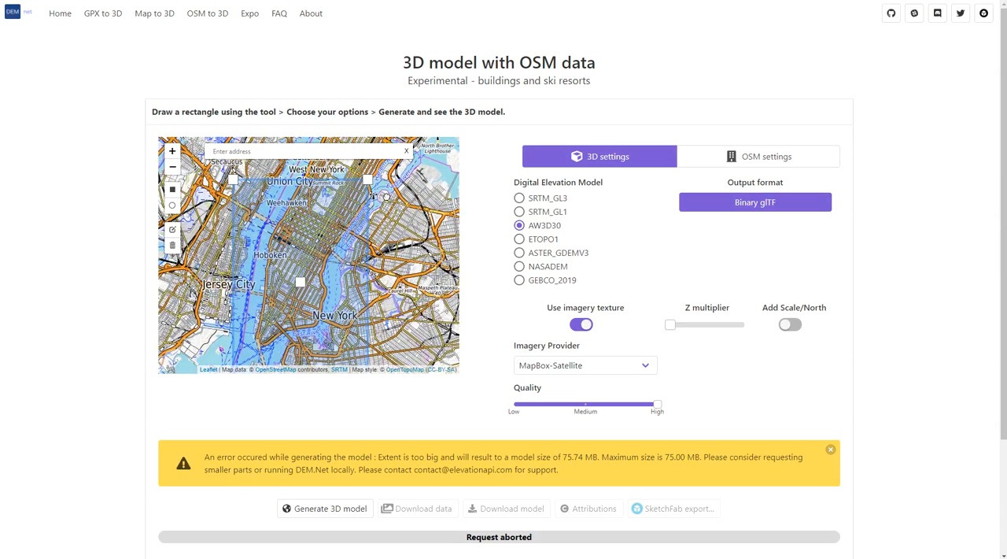
{"action": "scroll", "coordinate": [373, 195], "scroll_direction": "up", "scroll_amount": 2}
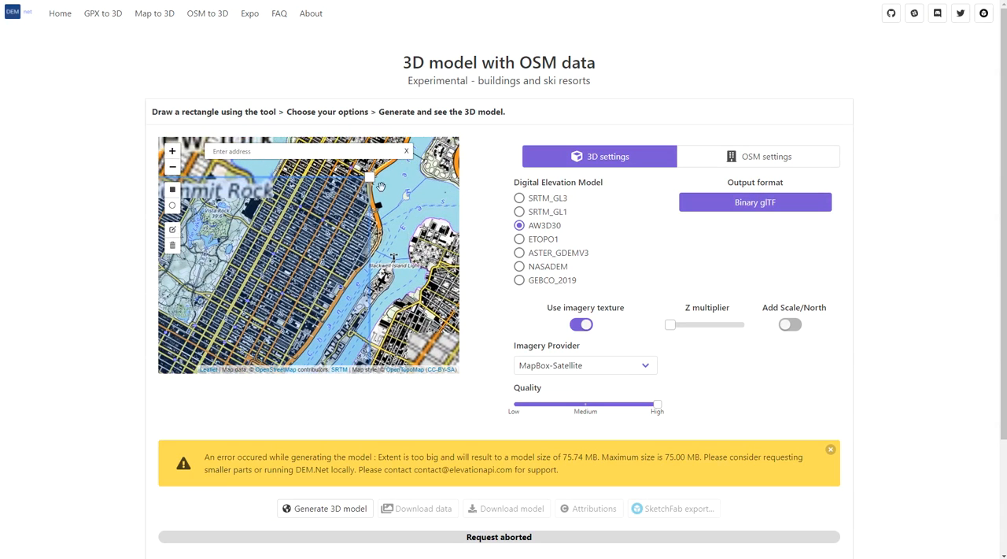
{"action": "mouse_move", "coordinate": [372, 184]}
{"action": "left_mouse_down"}
{"action": "mouse_move", "coordinate": [375, 203]}
{"action": "mouse_move", "coordinate": [395, 207]}
{"action": "mouse_move", "coordinate": [387, 214]}
{"action": "left_mouse_up"}
{"action": "scroll", "coordinate": [431, 211], "scroll_direction": "down", "scroll_amount": 2}
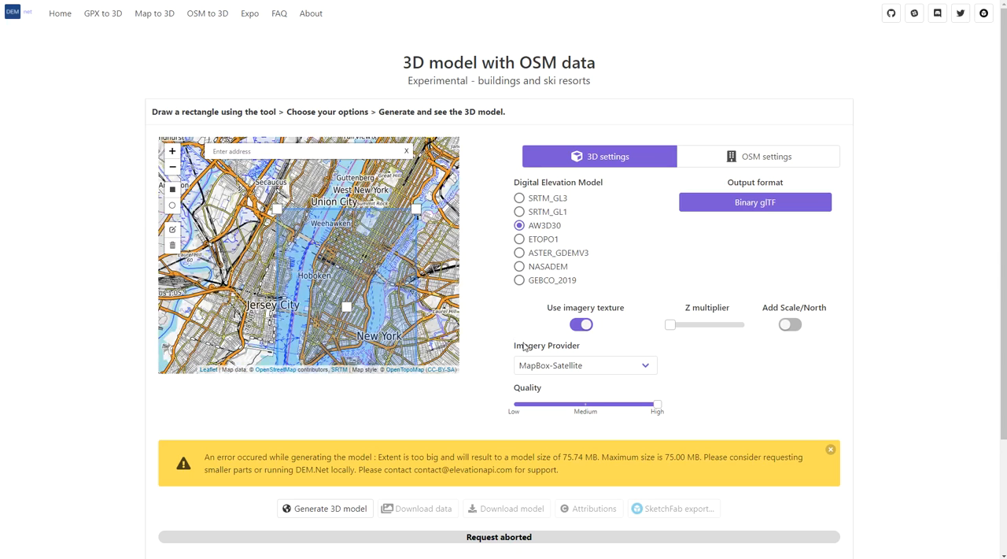
{"action": "scroll", "coordinate": [798, 376], "scroll_direction": "down", "scroll_amount": 2}
{"action": "left_click", "coordinate": [318, 404]}
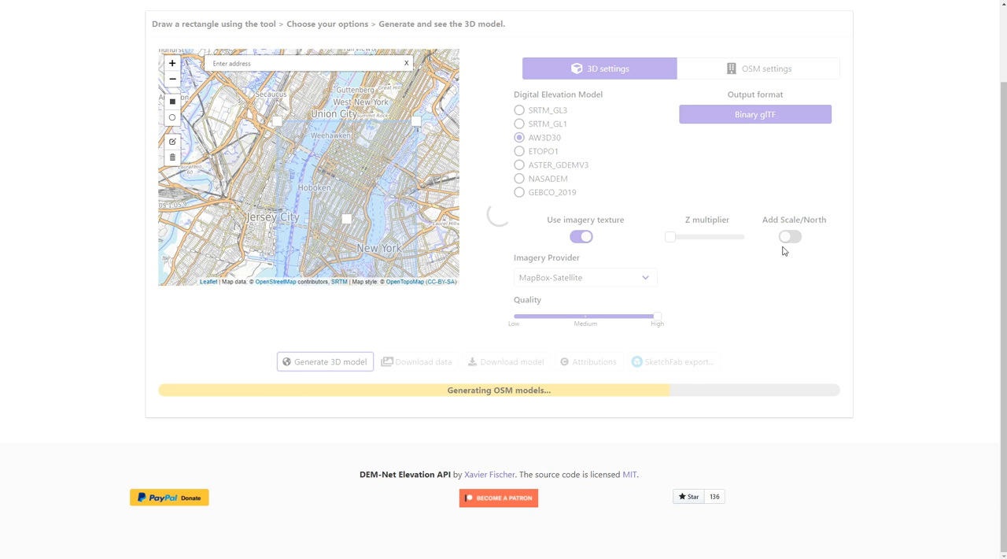
- Open the DEM.Net GitHub repository and look through its file list and README
{"action": "scroll", "coordinate": [888, 261], "scroll_direction": "up", "scroll_amount": 2}
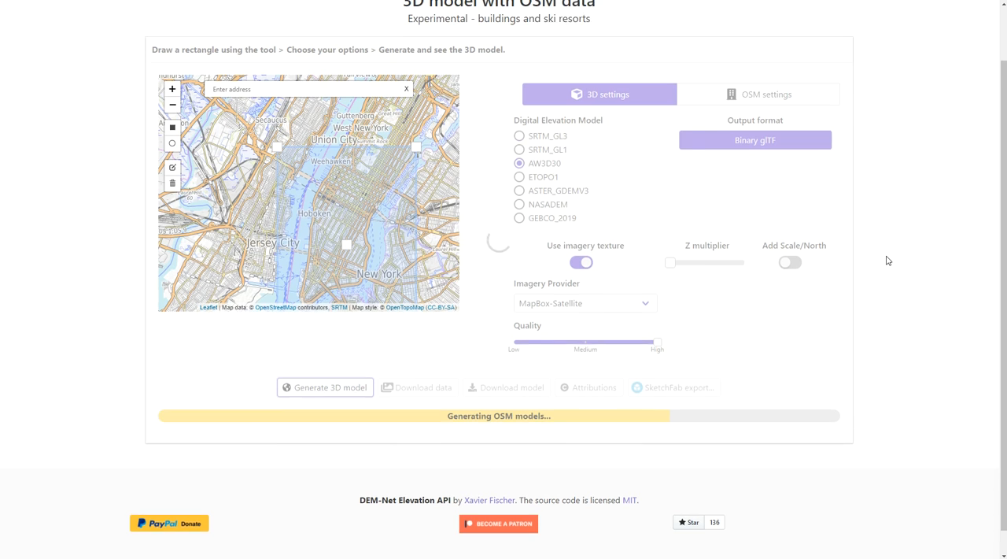
{"action": "scroll", "coordinate": [886, 259], "scroll_direction": "down", "scroll_amount": 2}
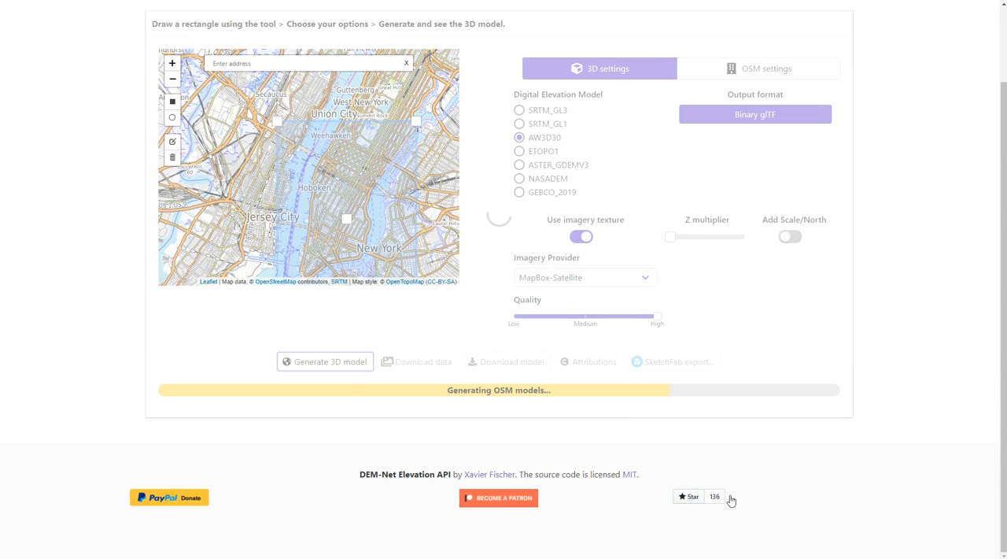
{"action": "left_click", "coordinate": [685, 507]}
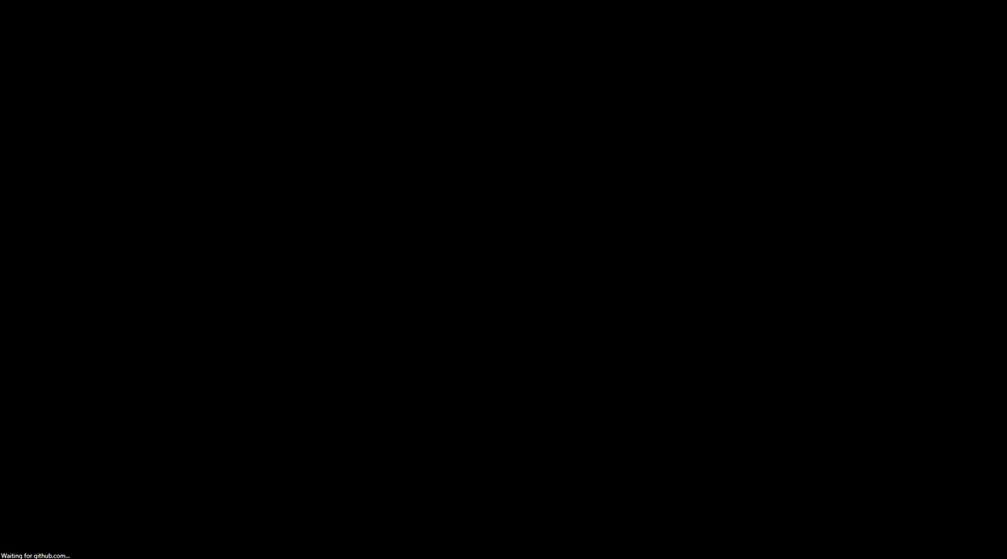
{"action": "scroll", "coordinate": [542, 199], "scroll_direction": "down", "scroll_amount": 1}
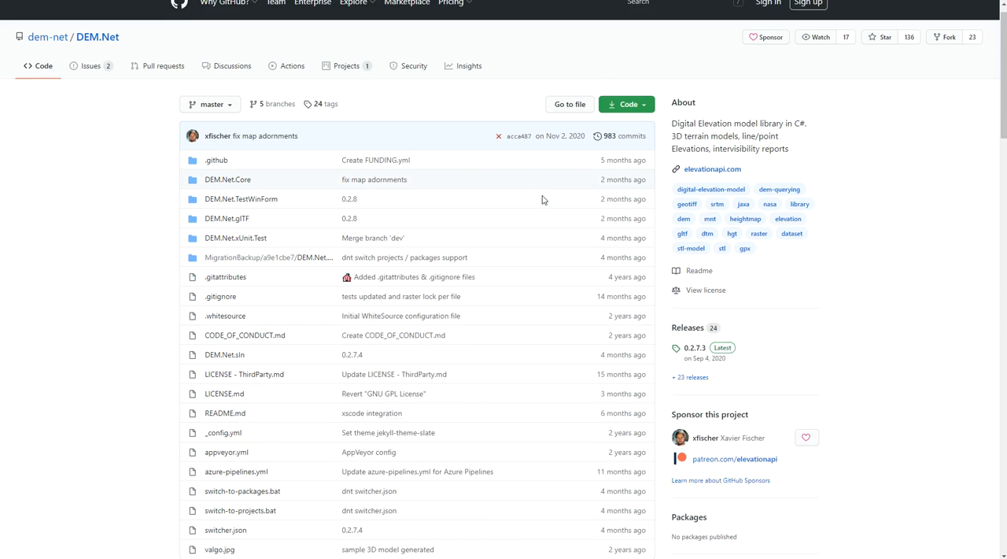
{"action": "scroll", "coordinate": [543, 200], "scroll_direction": "down", "scroll_amount": 3}
{"action": "scroll", "coordinate": [343, 296], "scroll_direction": "up", "scroll_amount": 4}
{"action": "scroll", "coordinate": [349, 271], "scroll_direction": "down", "scroll_amount": 8}
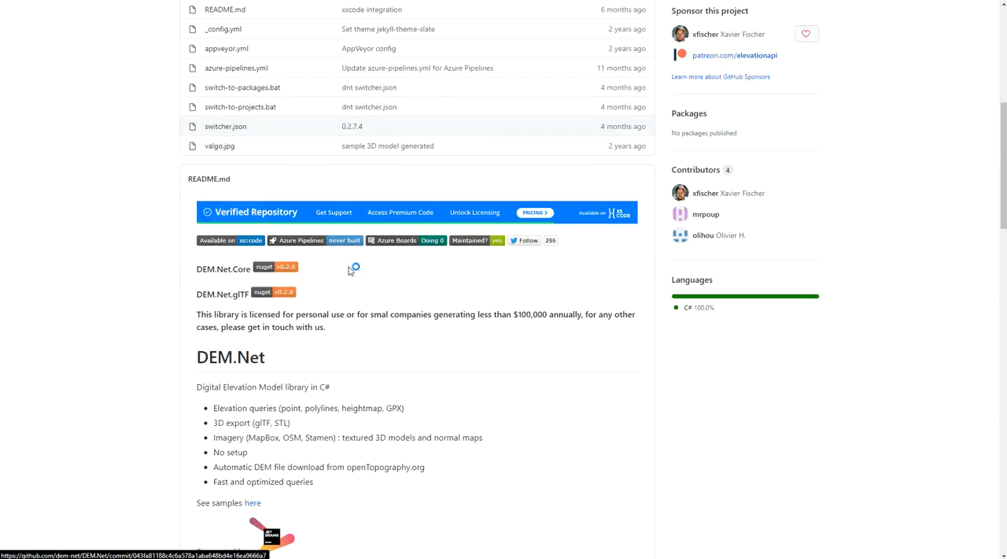
{"action": "scroll", "coordinate": [358, 269], "scroll_direction": "up", "scroll_amount": 5}
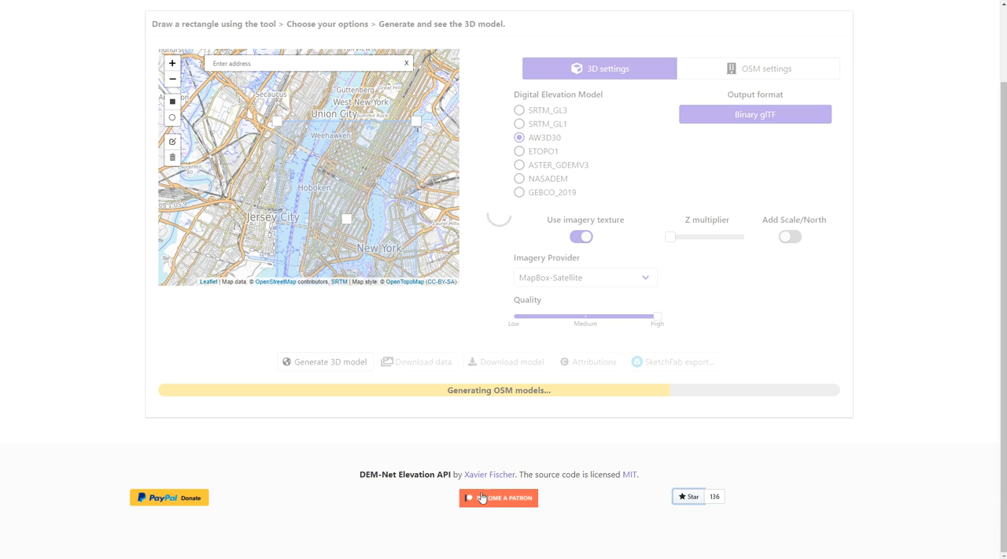
{"action": "scroll", "coordinate": [685, 206], "scroll_direction": "up", "scroll_amount": 2}
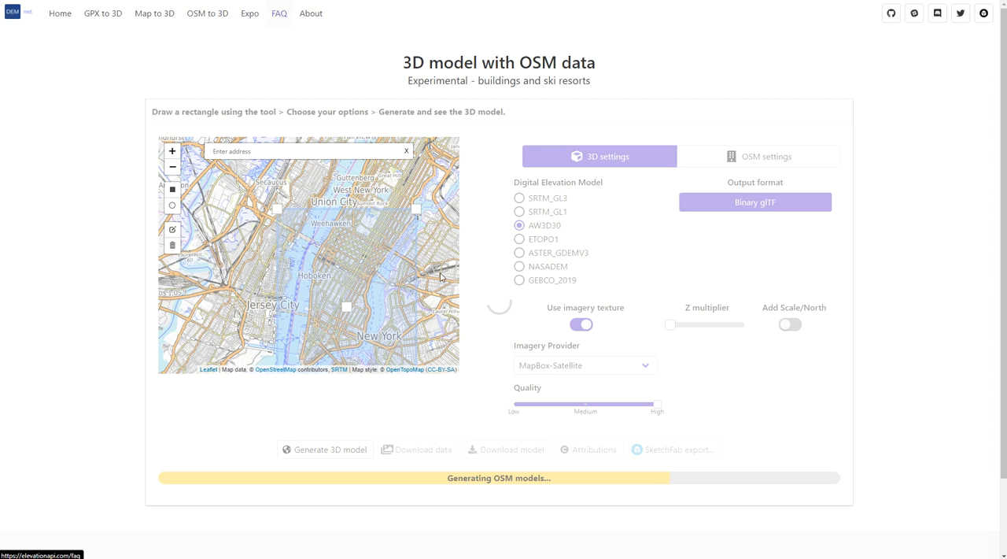
{"action": "scroll", "coordinate": [460, 186], "scroll_direction": "down", "scroll_amount": 1}
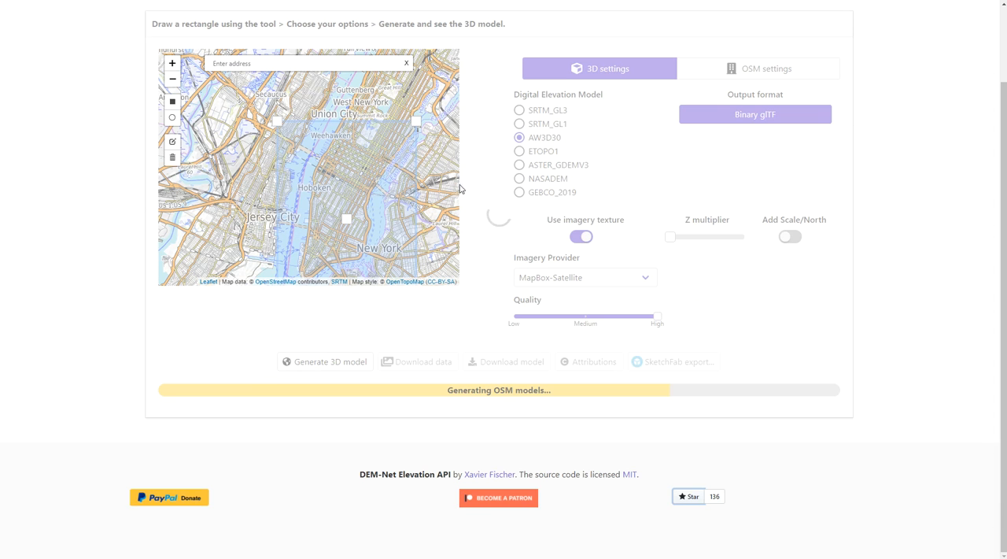
{"action": "scroll", "coordinate": [578, 251], "scroll_direction": "up", "scroll_amount": 1}
{"action": "scroll", "coordinate": [578, 252], "scroll_direction": "up", "scroll_amount": 1}
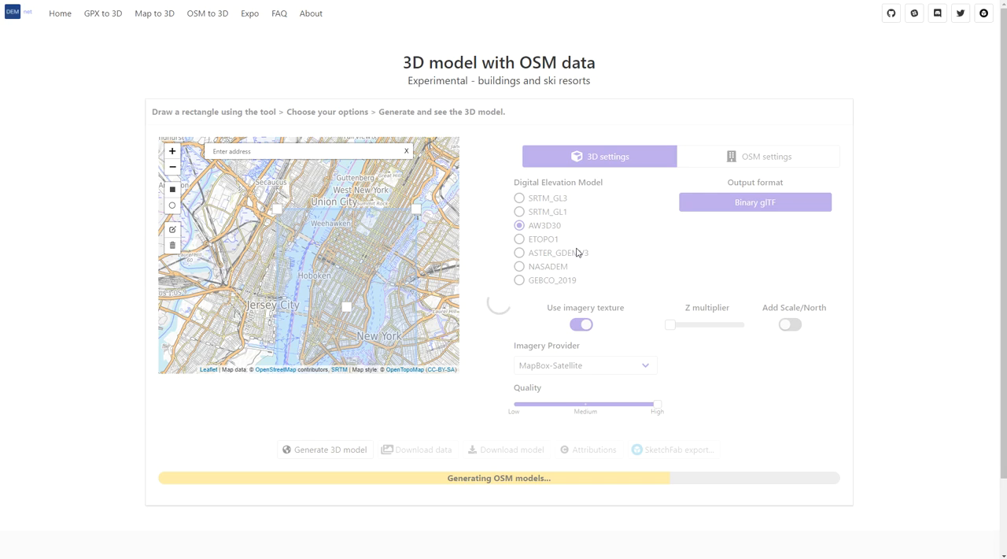
{"action": "scroll", "coordinate": [577, 252], "scroll_direction": "down", "scroll_amount": 1}
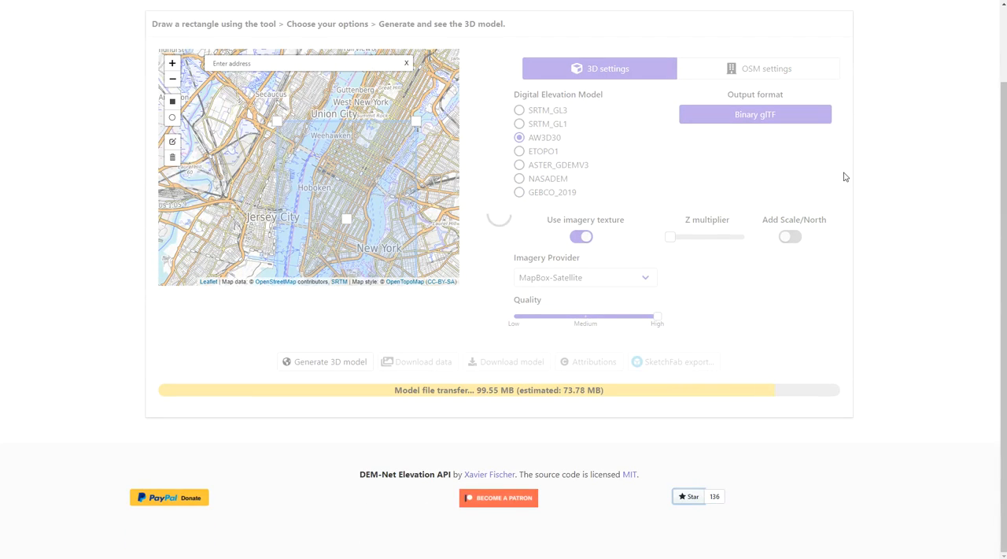
- Examine the generated model's actual and estimated file sizes and the short attribution text required for crediting
{"action": "scroll", "coordinate": [891, 225], "scroll_direction": "down", "scroll_amount": 3}
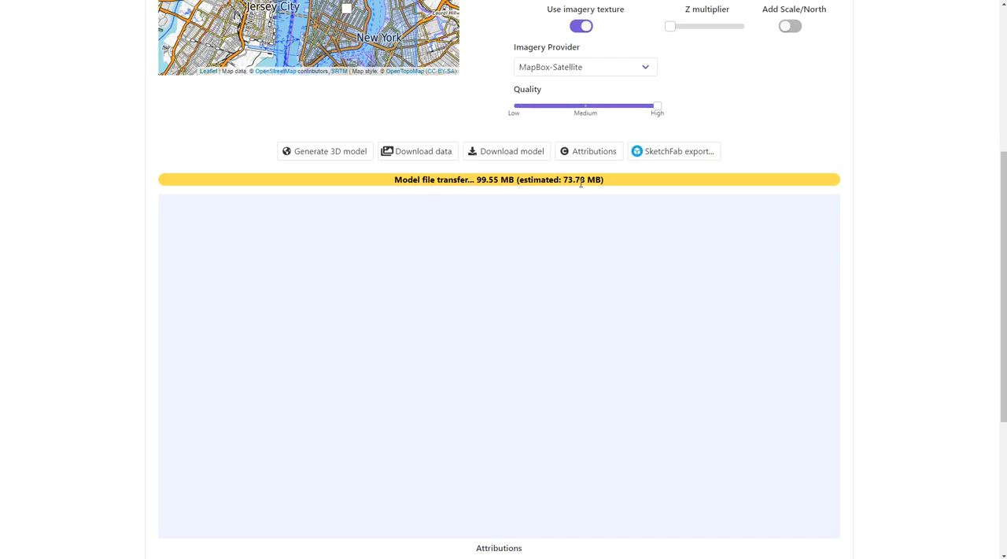
{"action": "left_click_drag", "start_coordinate": [564, 180], "coordinate": [602, 179]}
{"action": "left_click", "coordinate": [949, 190]}
{"action": "scroll", "coordinate": [944, 198], "scroll_direction": "down", "scroll_amount": 2}
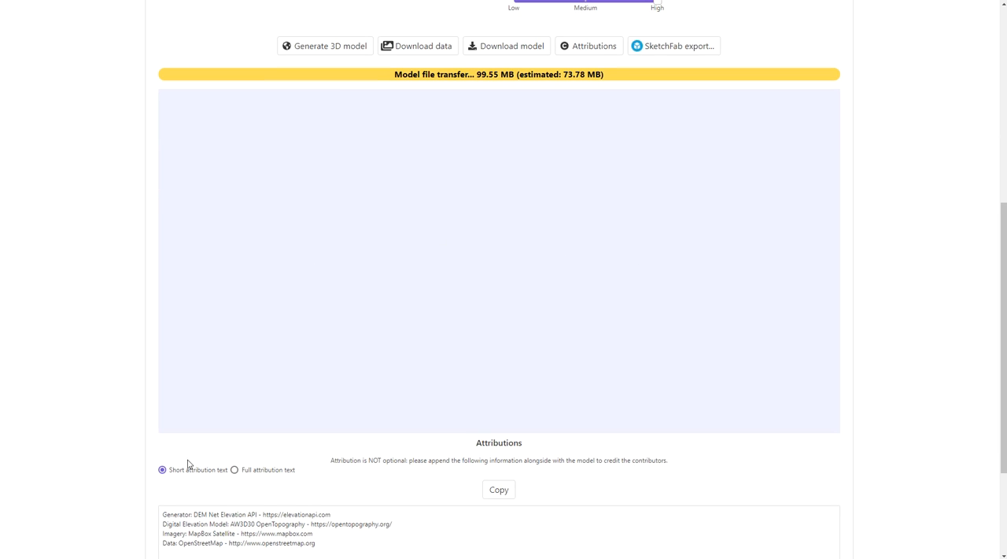
{"action": "scroll", "coordinate": [246, 438], "scroll_direction": "down", "scroll_amount": 2}
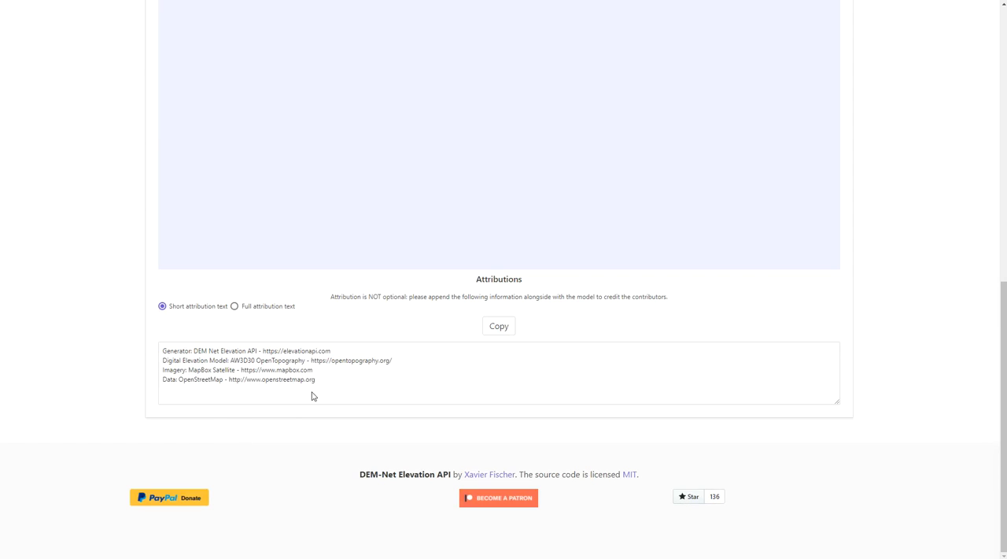
{"action": "scroll", "coordinate": [184, 350], "scroll_direction": "up", "scroll_amount": 1}
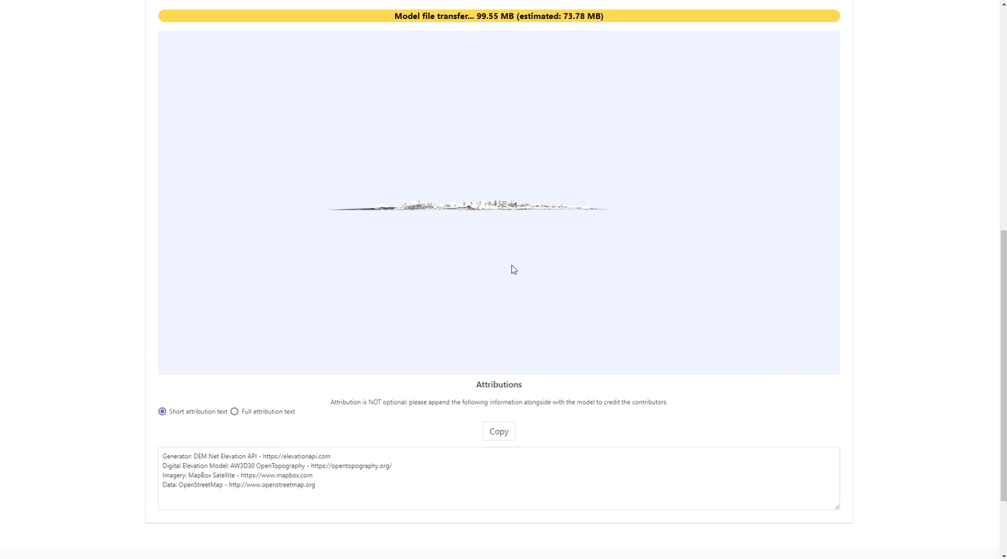
{"action": "left_click_drag", "start_coordinate": [512, 237], "coordinate": [511, 274]}
{"action": "left_click", "coordinate": [259, 455]}
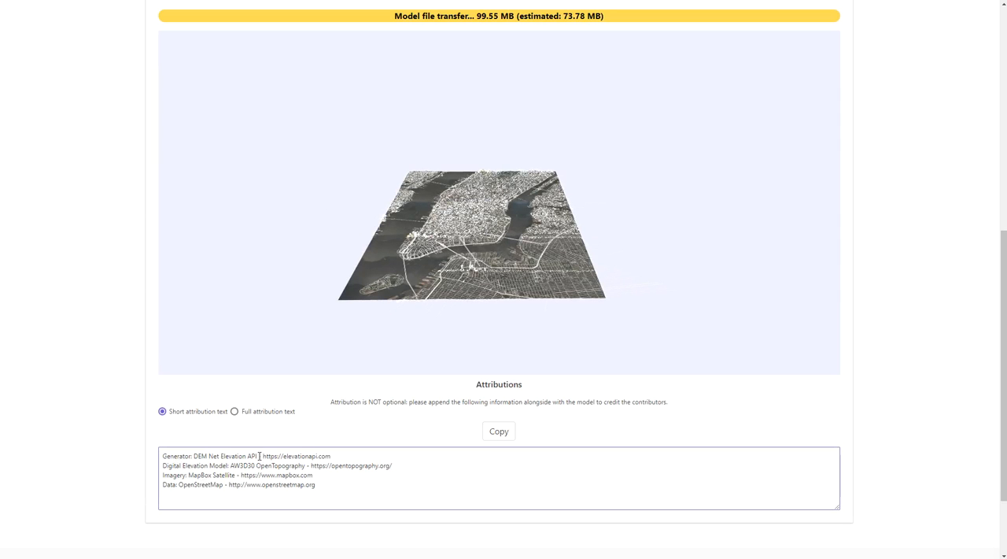
{"action": "left_click_drag", "start_coordinate": [174, 455], "coordinate": [323, 459]}
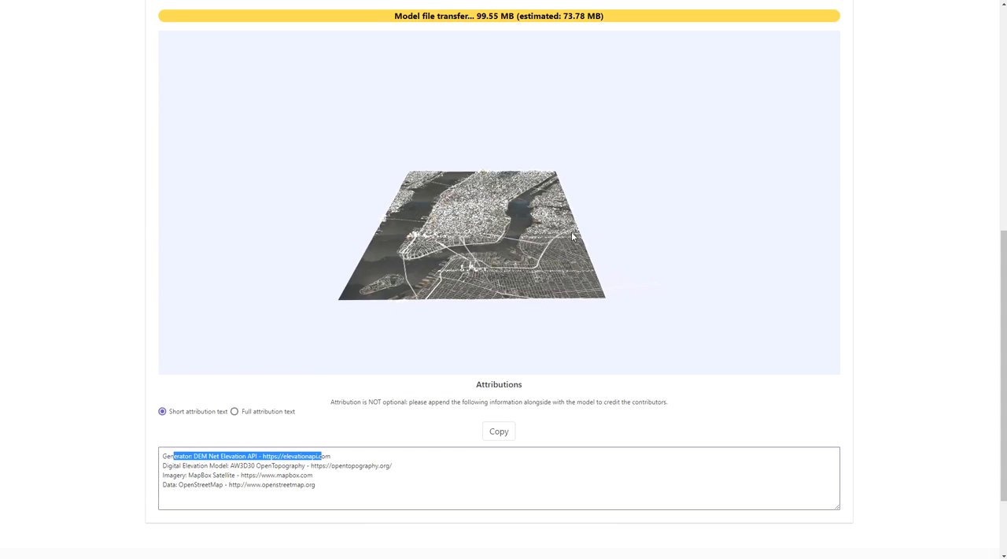
- Inspect the Manhattan buildings, bridges and waterfront in the generated 3D model from several angles and distances
{"action": "scroll", "coordinate": [499, 250], "scroll_direction": "up", "scroll_amount": 2}
{"action": "scroll", "coordinate": [408, 255], "scroll_direction": "up", "scroll_amount": 5}
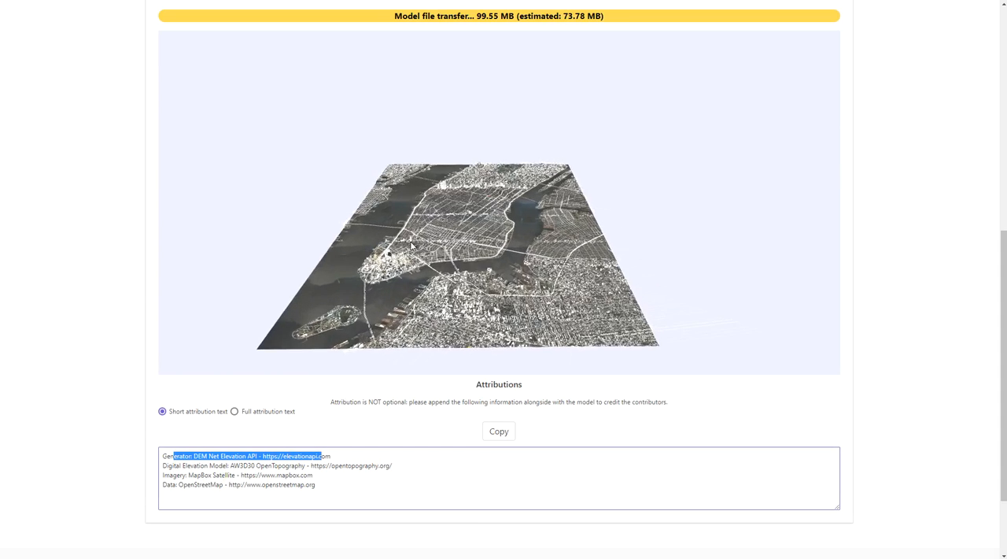
{"action": "left_click", "coordinate": [505, 202]}
{"action": "left_click_drag", "start_coordinate": [504, 202], "coordinate": [482, 229]}
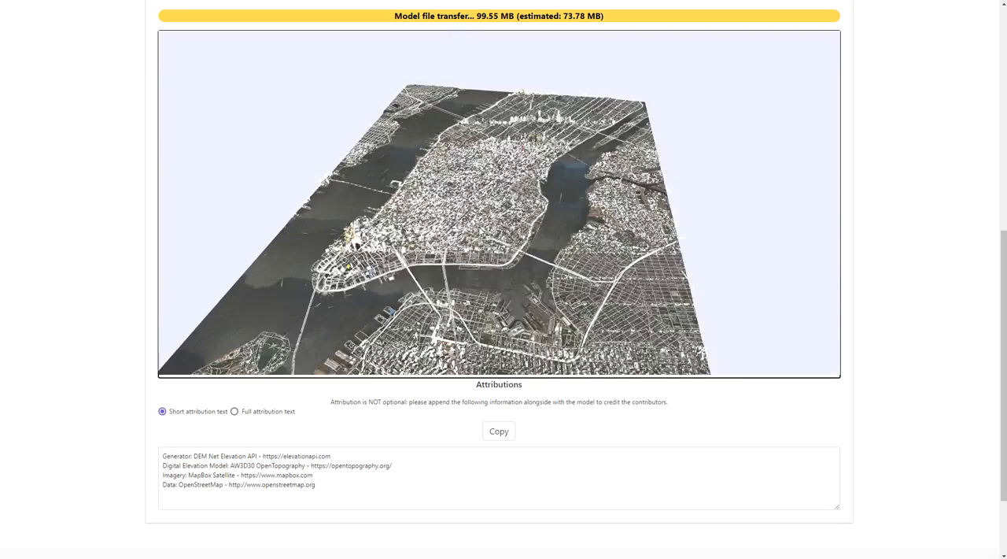
{"action": "scroll", "coordinate": [373, 261], "scroll_direction": "up", "scroll_amount": 5}
{"action": "scroll", "coordinate": [450, 243], "scroll_direction": "up", "scroll_amount": 4}
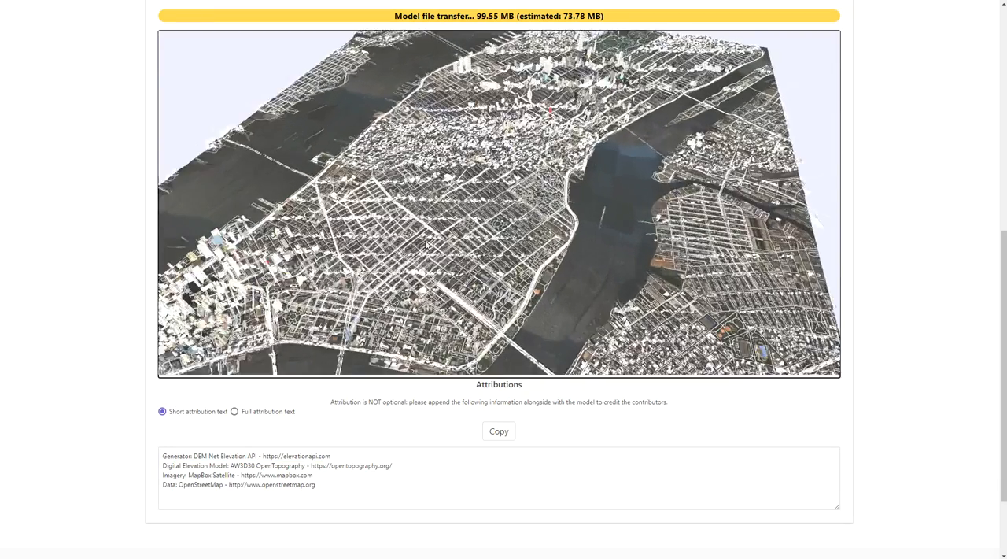
{"action": "right_click_drag", "start_coordinate": [450, 244], "coordinate": [598, 155]}
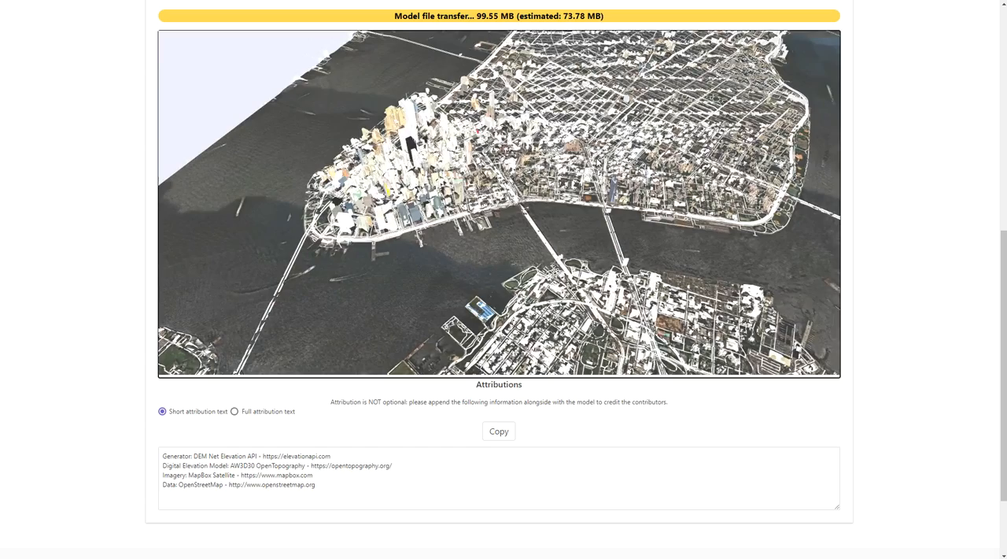
{"action": "scroll", "coordinate": [597, 159], "scroll_direction": "down", "scroll_amount": 5}
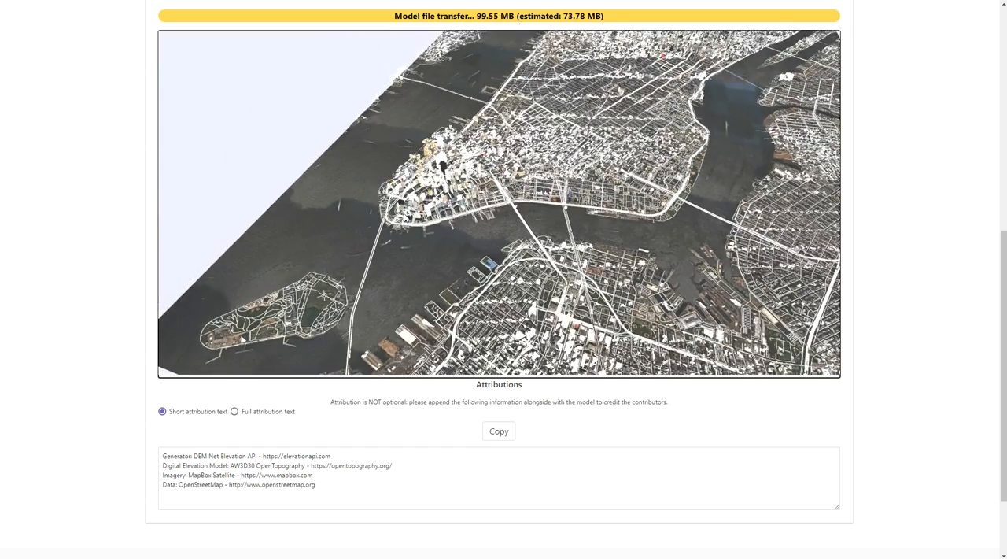
{"action": "left_click_drag", "start_coordinate": [405, 217], "coordinate": [403, 215]}
{"action": "right_click_drag", "start_coordinate": [728, 97], "coordinate": [645, 158]}
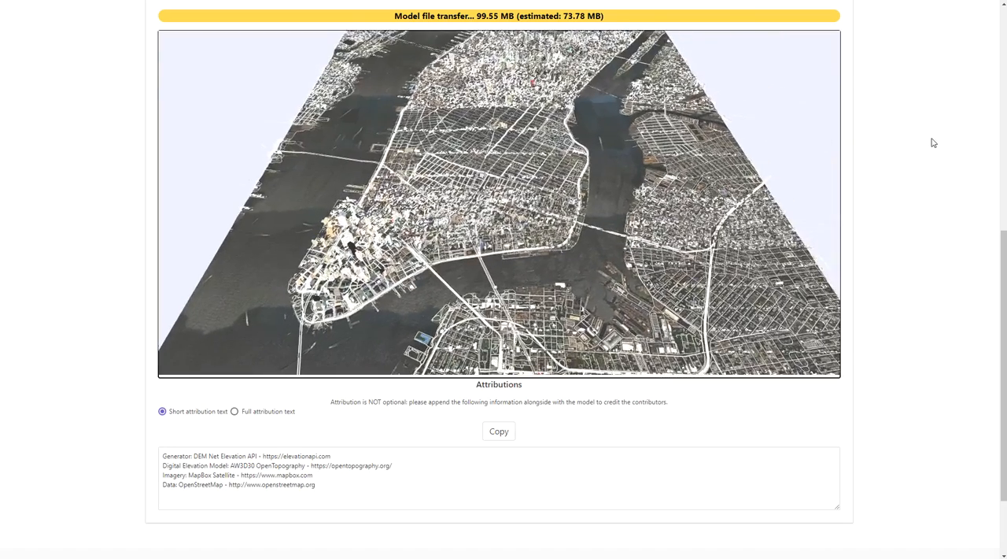
- Download the generated 3D model as a .glb file along with its geo reference data
{"action": "scroll", "coordinate": [932, 145], "scroll_direction": "up", "scroll_amount": 7}
{"action": "scroll", "coordinate": [933, 153], "scroll_direction": "down", "scroll_amount": 2}
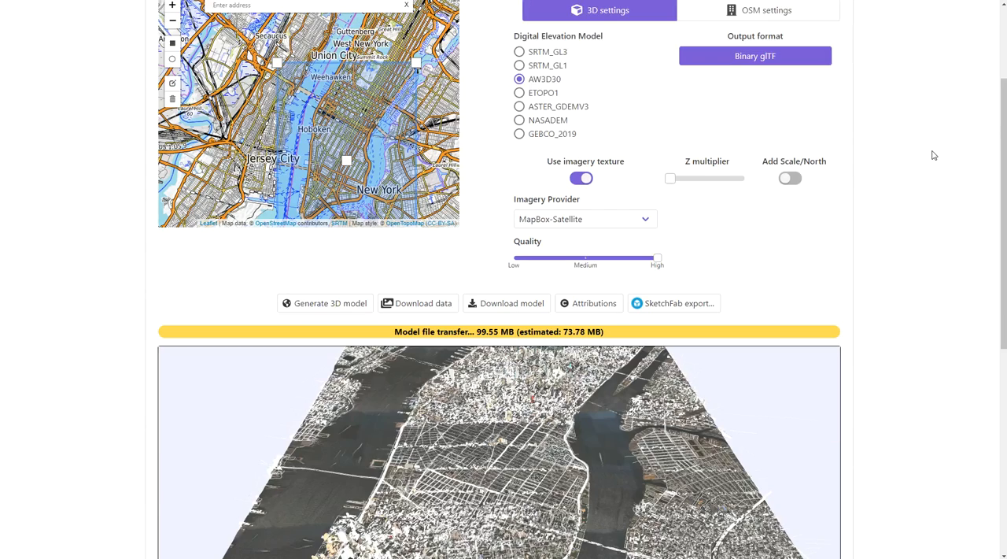
{"action": "scroll", "coordinate": [934, 155], "scroll_direction": "down", "scroll_amount": 2}
{"action": "left_click", "coordinate": [489, 200]}
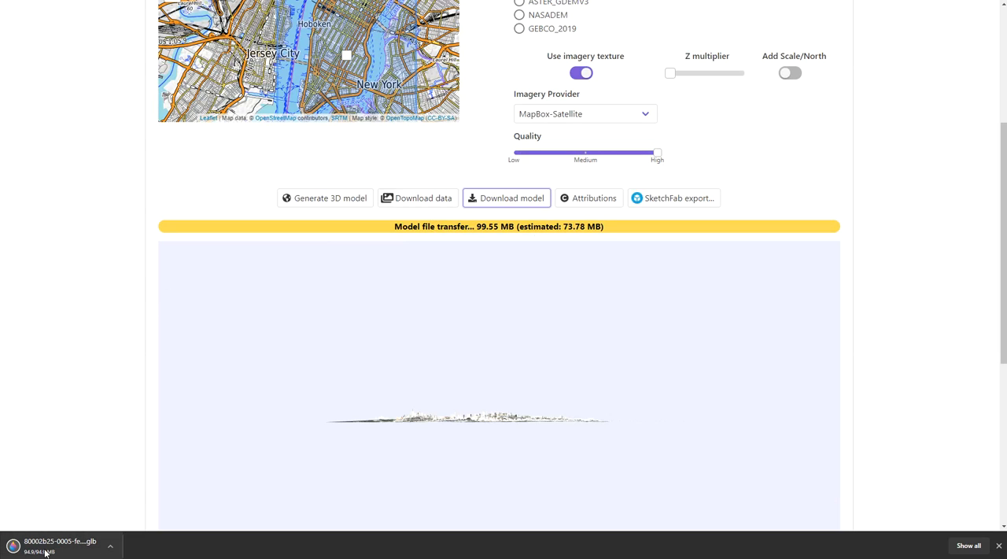
{"action": "left_click", "coordinate": [425, 201]}
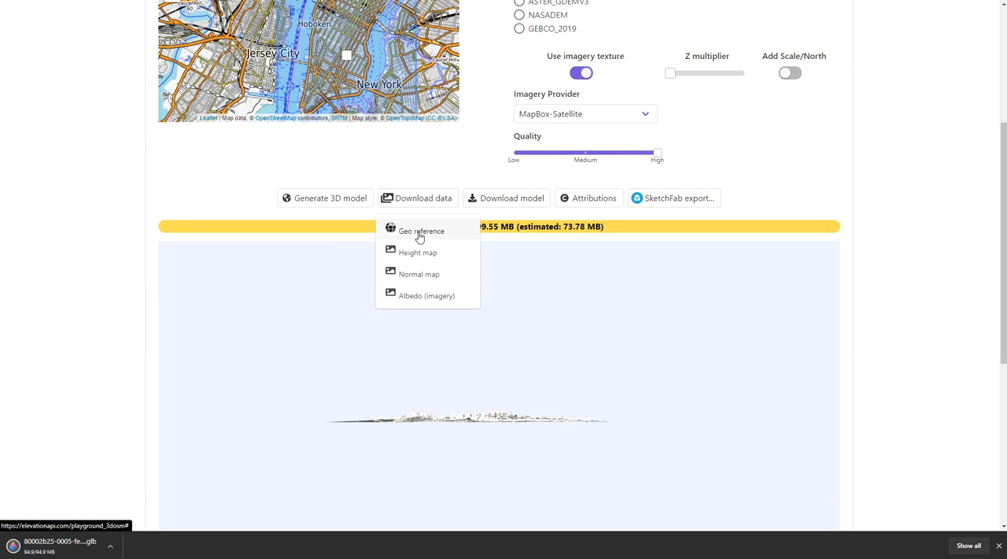
{"action": "left_click", "coordinate": [420, 233]}
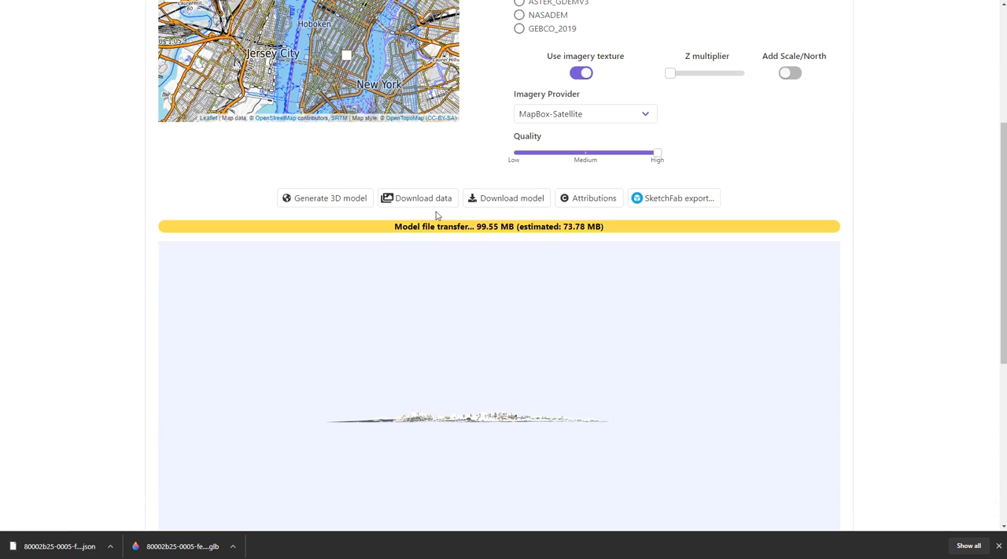
- View the height map and the normal map of the generated Manhattan model
{"action": "left_click", "coordinate": [434, 202]}
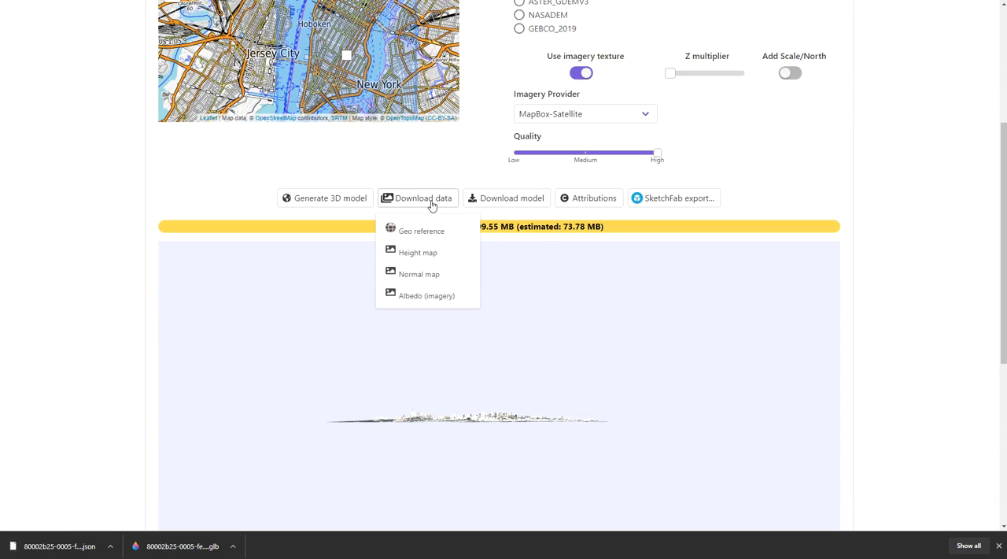
{"action": "left_click", "coordinate": [425, 254]}
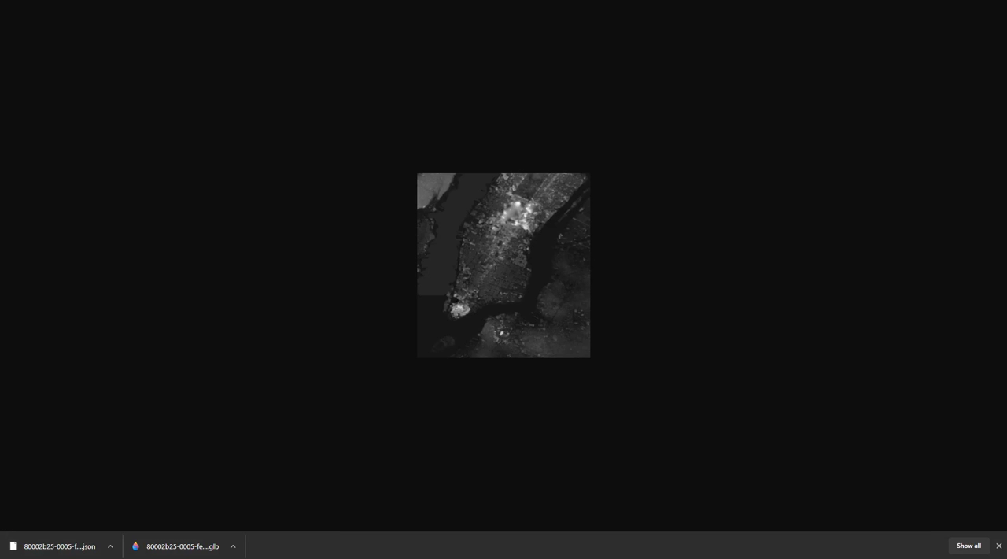
{"action": "key", "text": "alt+Left"}
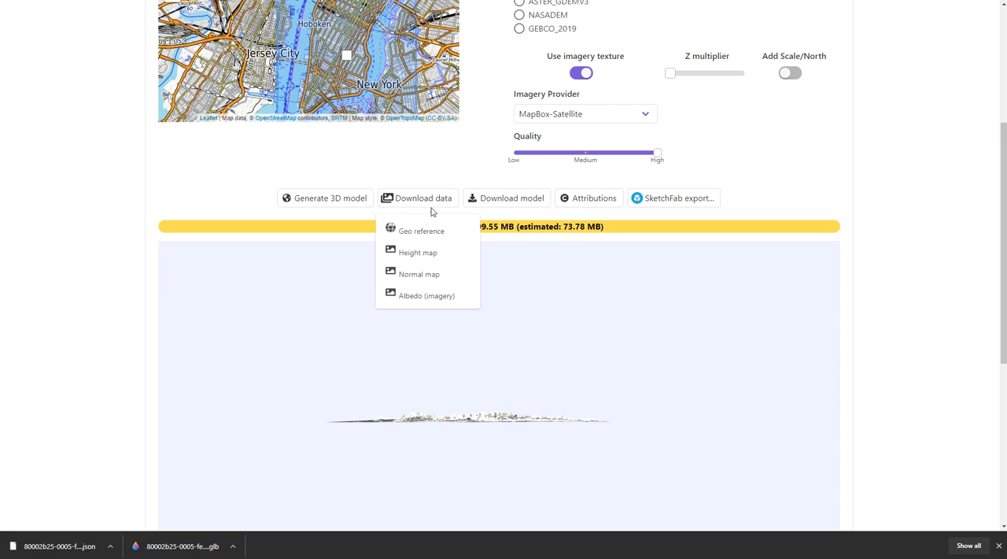
{"action": "left_click", "coordinate": [431, 277]}
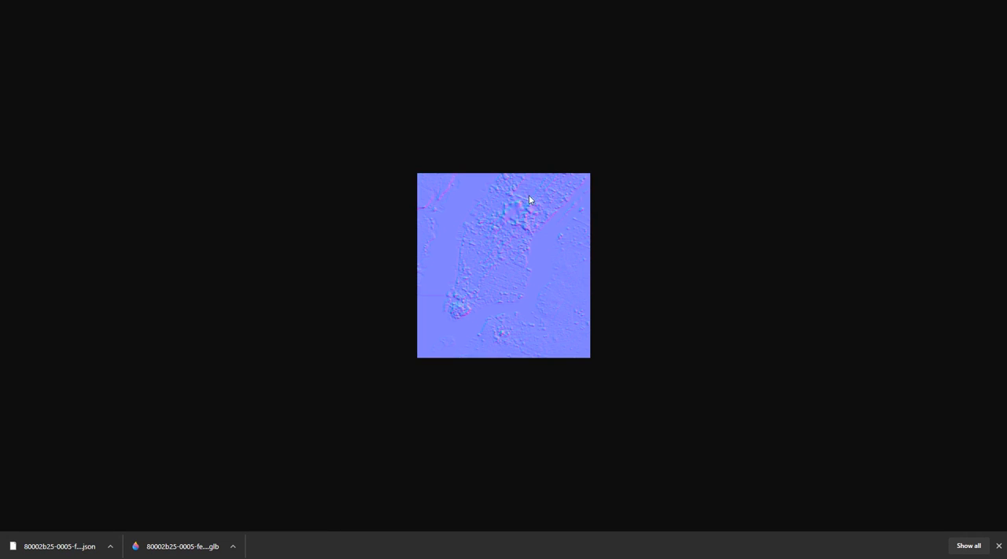
{"action": "key", "text": "alt+Left"}
- Open the model's albedo imagery and examine its streets and waterfront at full resolution
{"action": "left_click", "coordinate": [420, 200]}
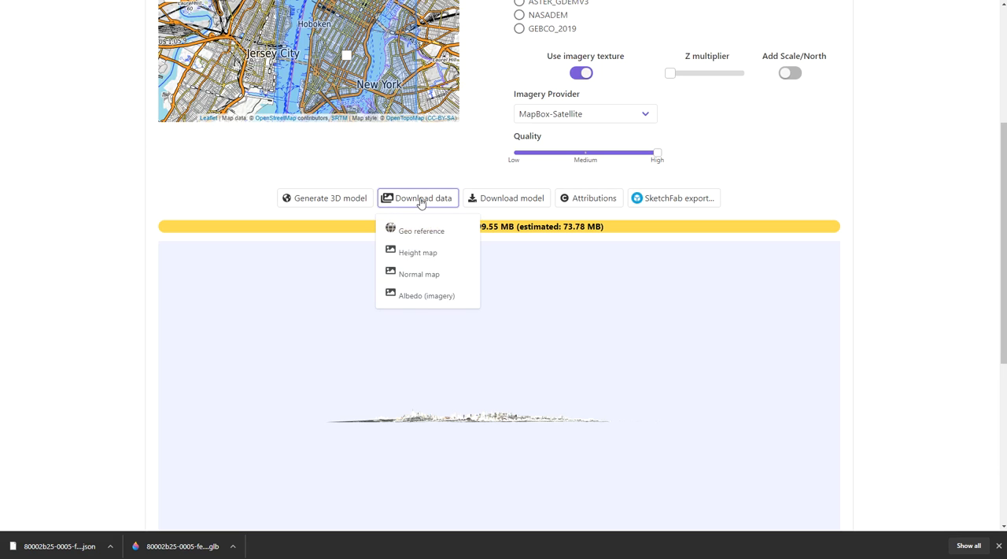
{"action": "left_click", "coordinate": [424, 297]}
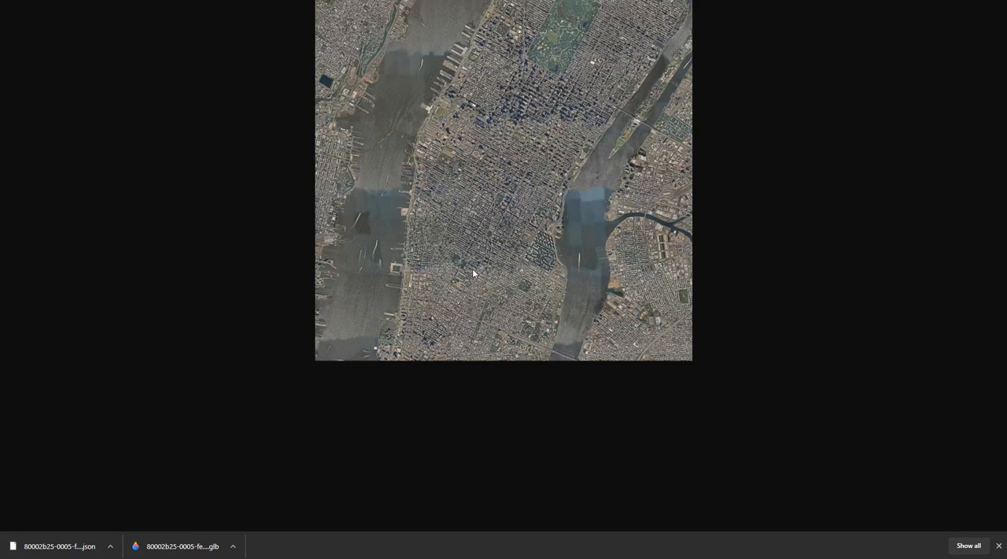
{"action": "left_click", "coordinate": [482, 237]}
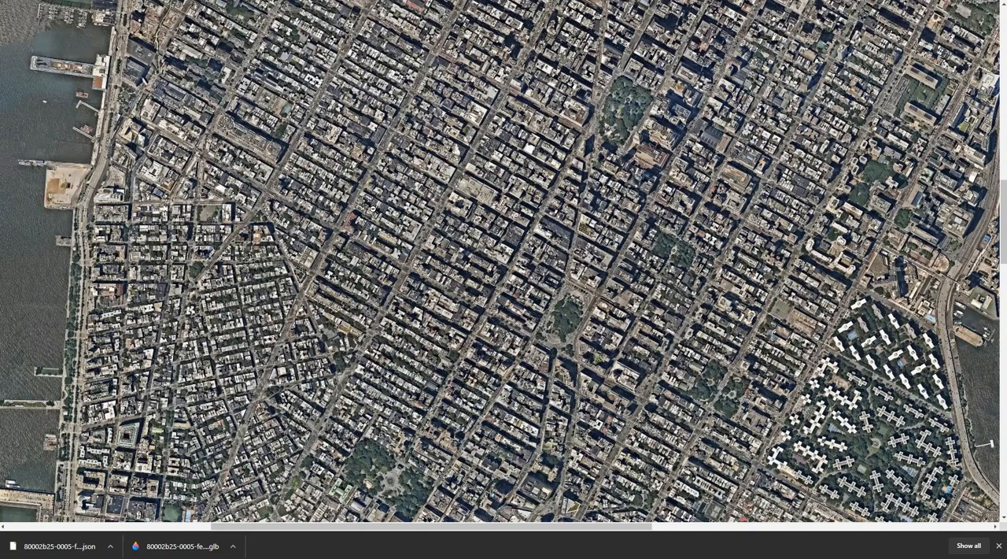
{"action": "left_click", "coordinate": [347, 209]}
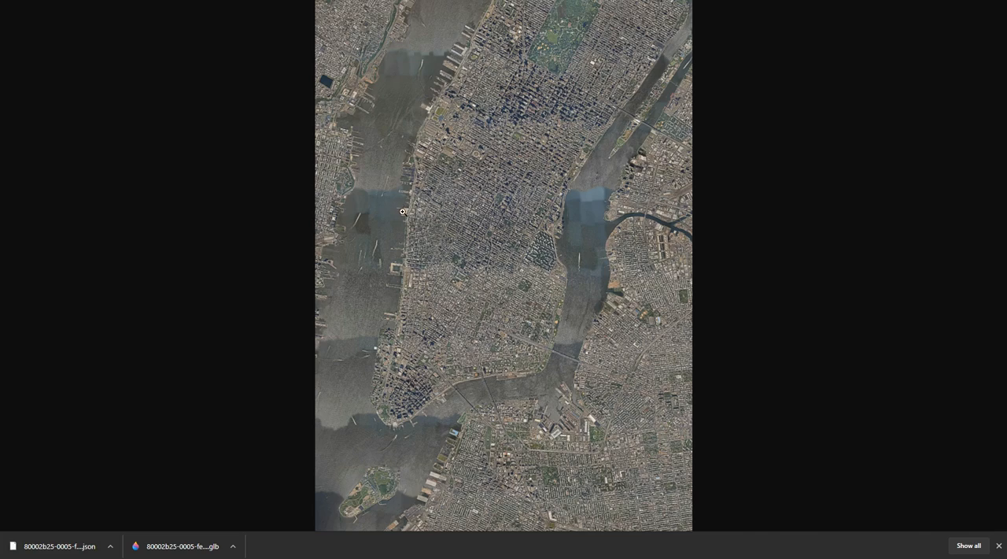
{"action": "left_click", "coordinate": [483, 222]}
{"action": "scroll", "coordinate": [585, 226], "scroll_direction": "down", "scroll_amount": 5}
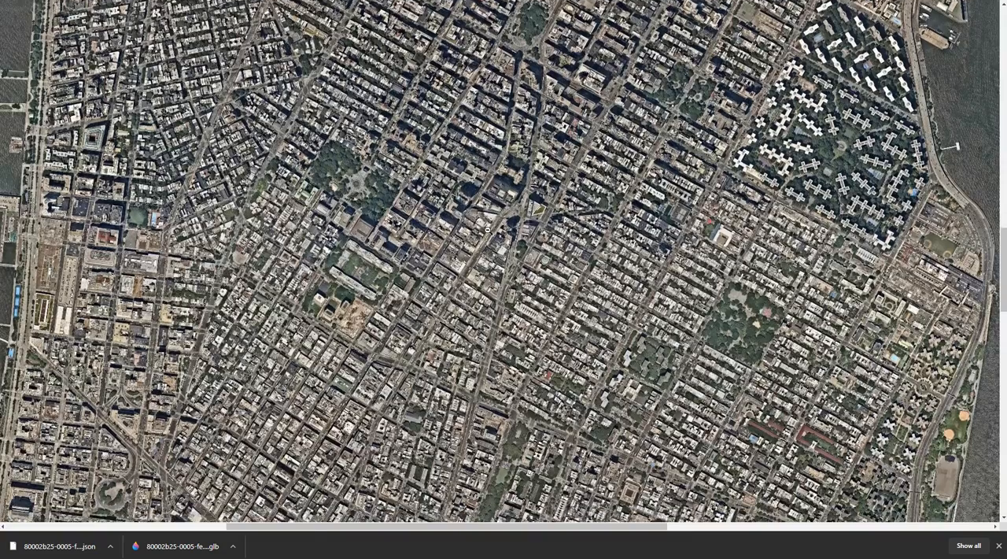
{"action": "left_click", "coordinate": [491, 230]}
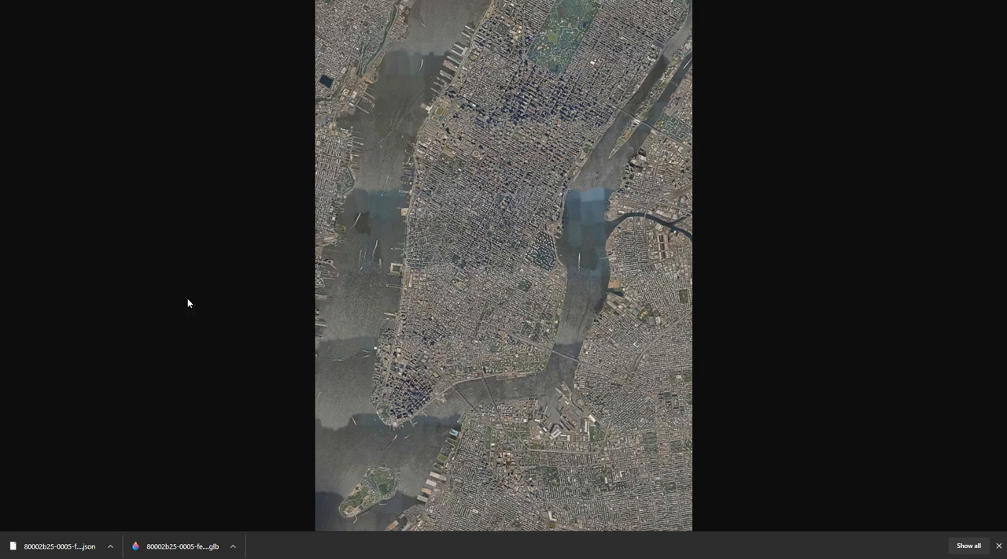
- Save the albedo image as a JPEG named Manhattan_NY_Texture in the Downloads folder
{"action": "left_click", "coordinate": [496, 122]}
{"action": "right_click", "coordinate": [487, 128]}
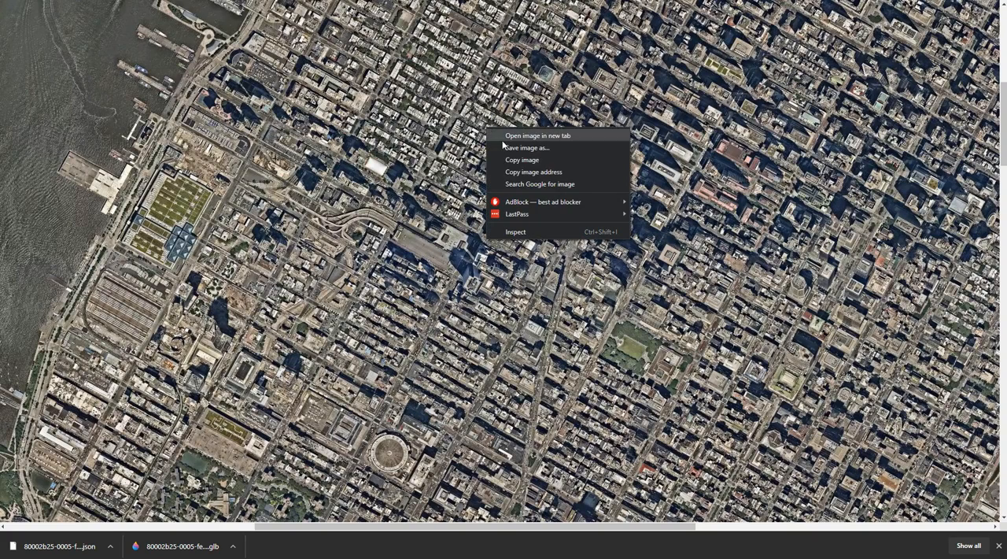
{"action": "left_click", "coordinate": [523, 149]}
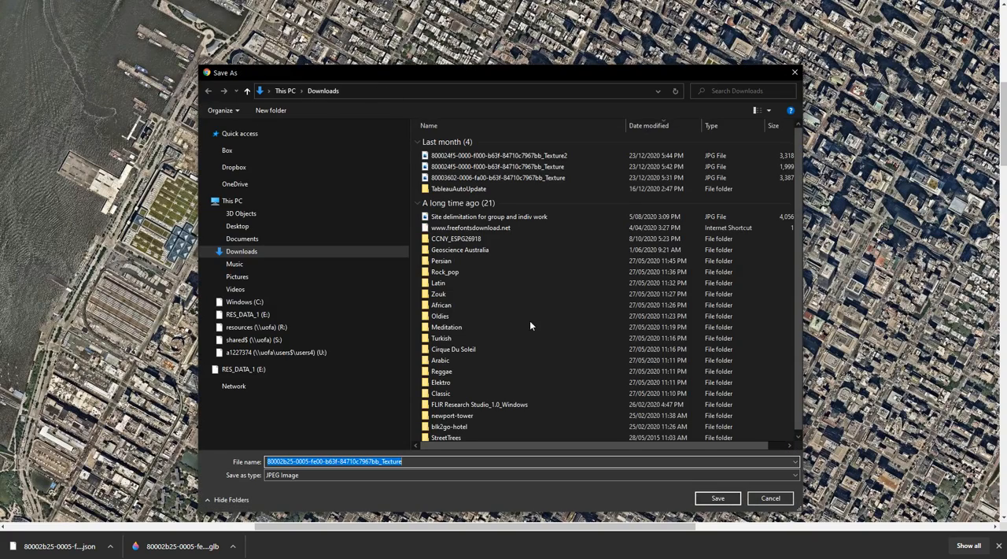
{"action": "left_click", "coordinate": [377, 462]}
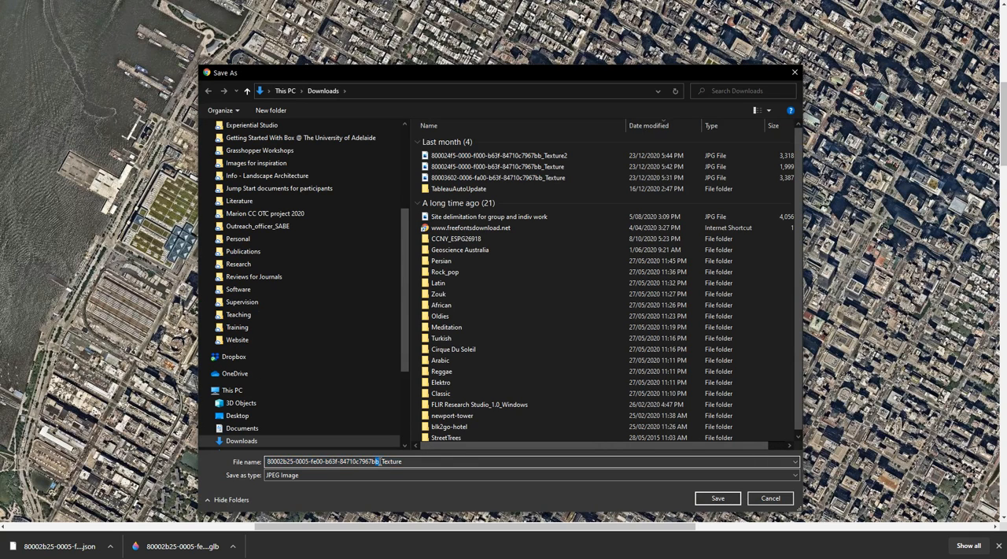
{"action": "left_click_drag", "start_coordinate": [378, 462], "coordinate": [209, 464]}
{"action": "type", "text": "Man"}
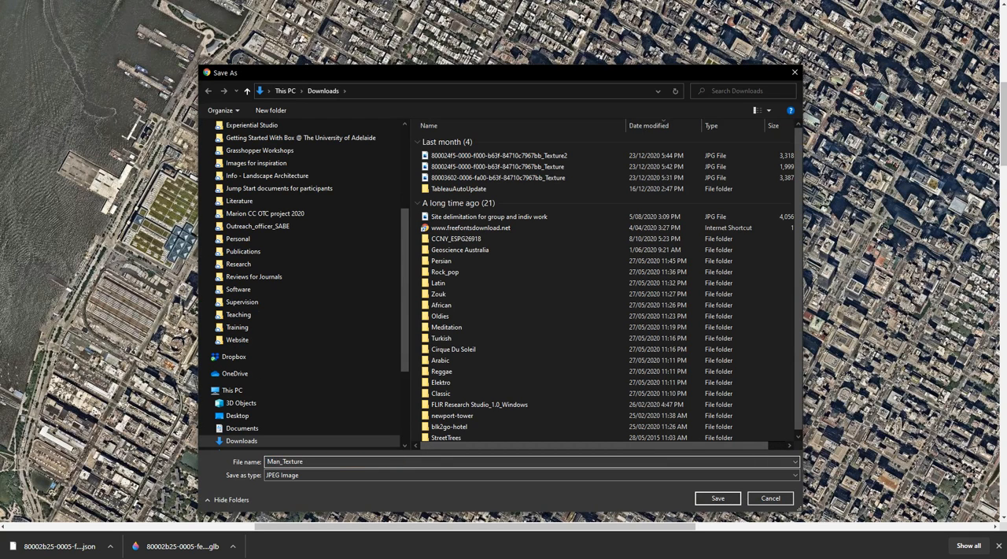
{"action": "type", "text": "hattan_NY"}
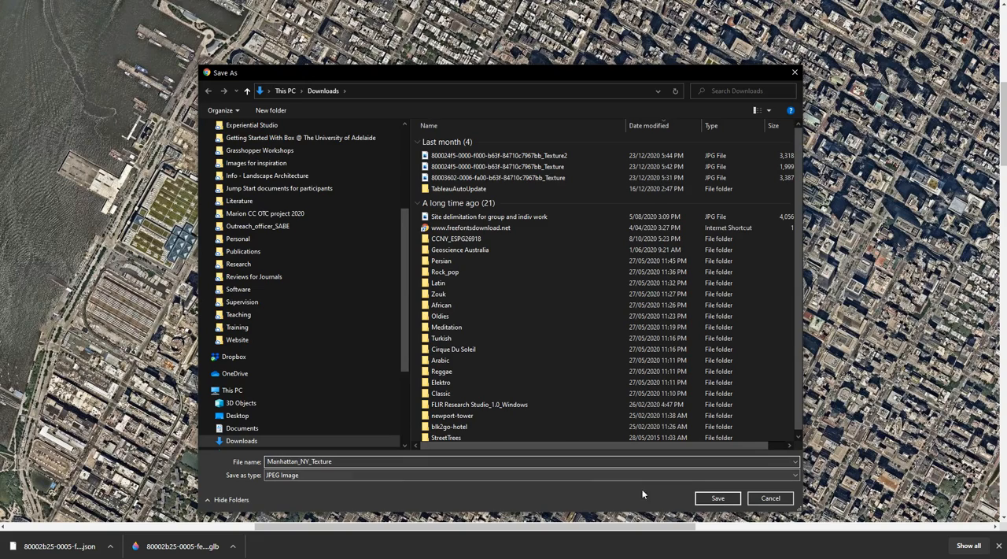
{"action": "left_click", "coordinate": [717, 497]}
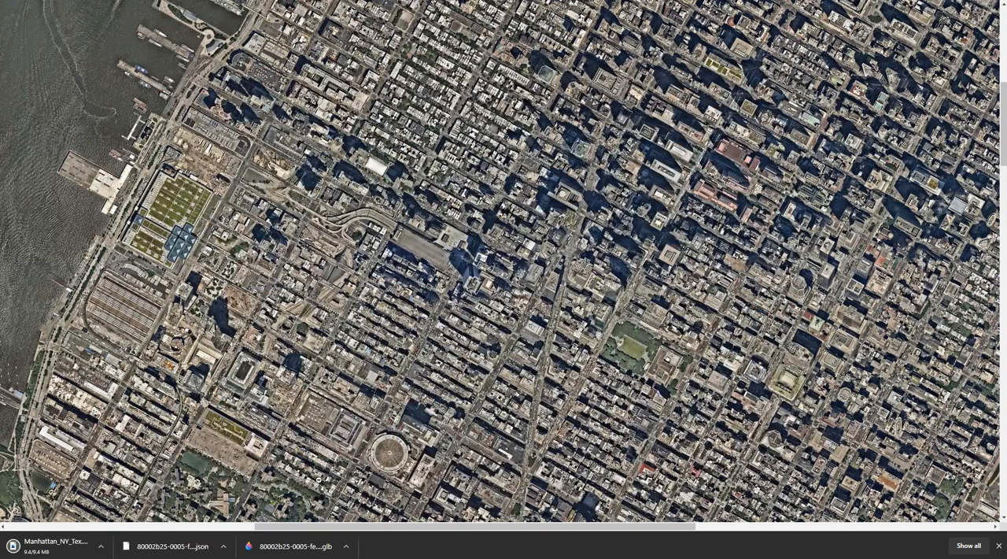
- Show the downloaded .glb model in its folder and rename it Manhattan_NY, matching the texture file's prefix
{"action": "left_click", "coordinate": [357, 546]}
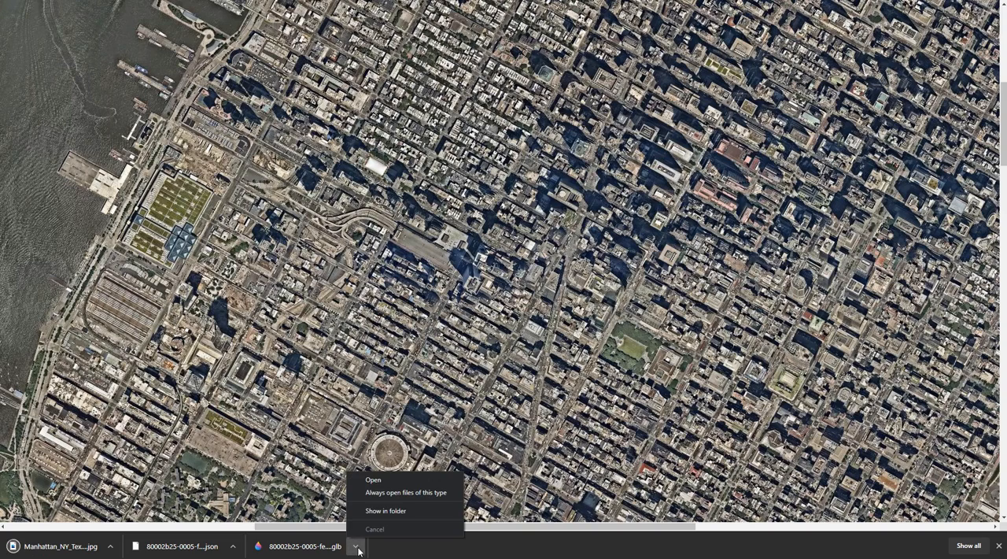
{"action": "left_click", "coordinate": [385, 511]}
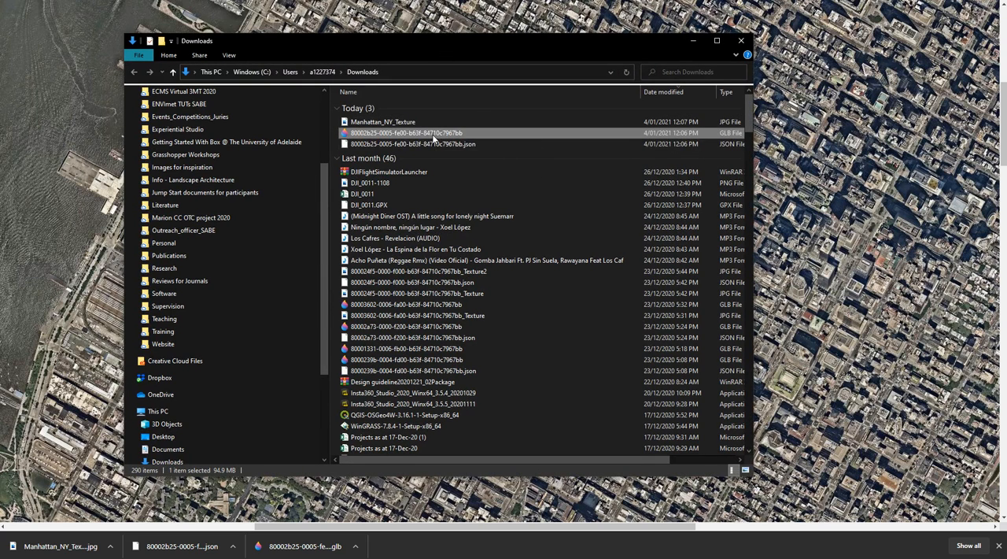
{"action": "left_click", "coordinate": [393, 123]}
{"action": "left_click", "coordinate": [393, 123]}
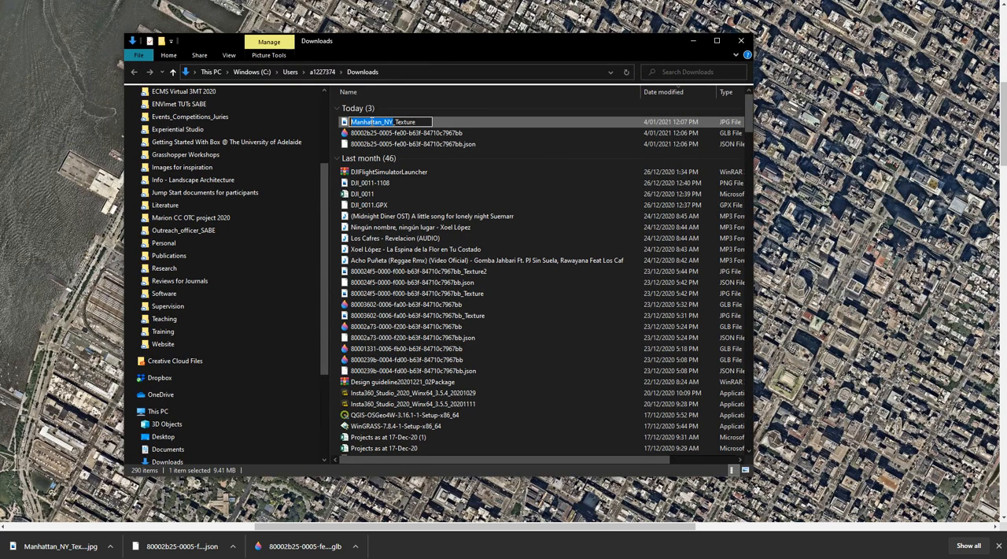
{"action": "left_click", "coordinate": [418, 135]}
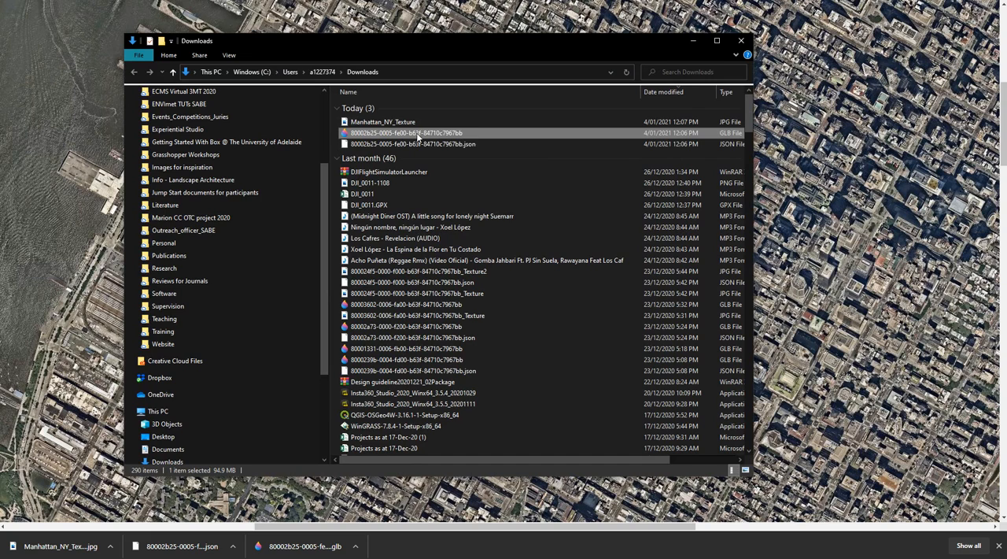
{"action": "left_click", "coordinate": [418, 135]}
{"action": "type", "text": "Manhattan_NY"}
{"action": "key", "text": "Return"}
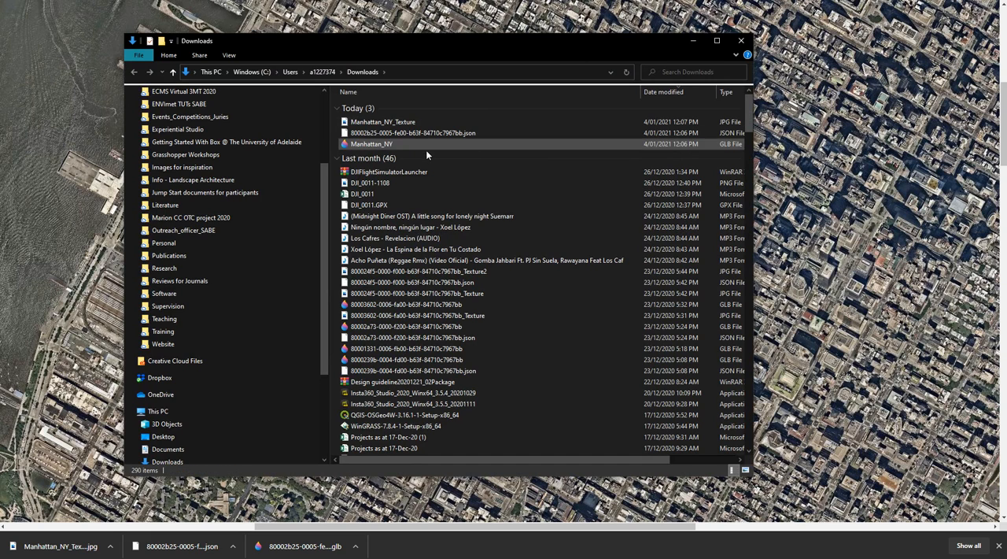
- Rename the downloaded geo reference file as Manhattan_NY.json
{"action": "left_click", "coordinate": [443, 133]}
{"action": "left_click", "coordinate": [437, 133]}
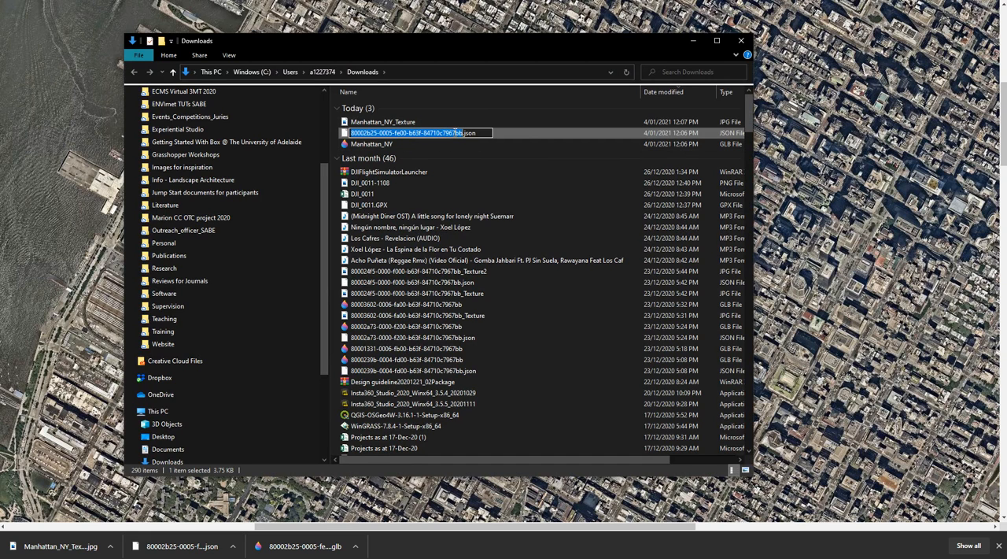
{"action": "type", "text": "Manhattan_NY"}
{"action": "key", "text": "Return"}
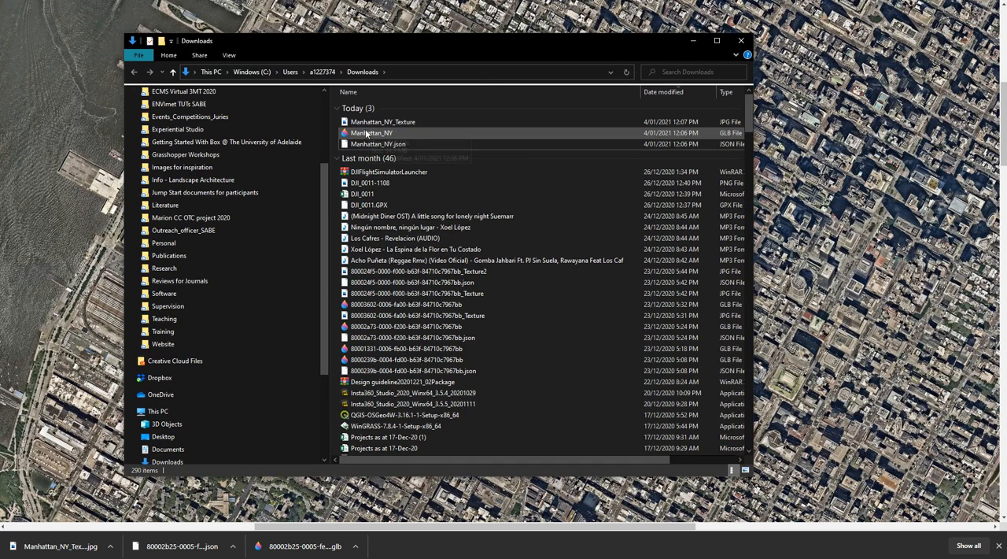
- Switch to Sketchfab to look at its new model upload page, and return to the Elevation API page
{"action": "left_click", "coordinate": [496, 1]}
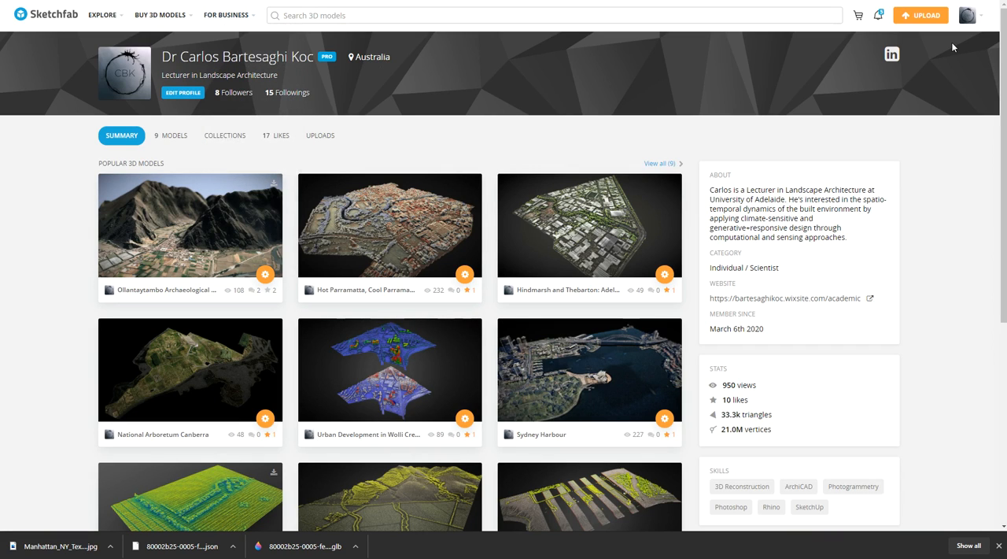
{"action": "left_click", "coordinate": [919, 15]}
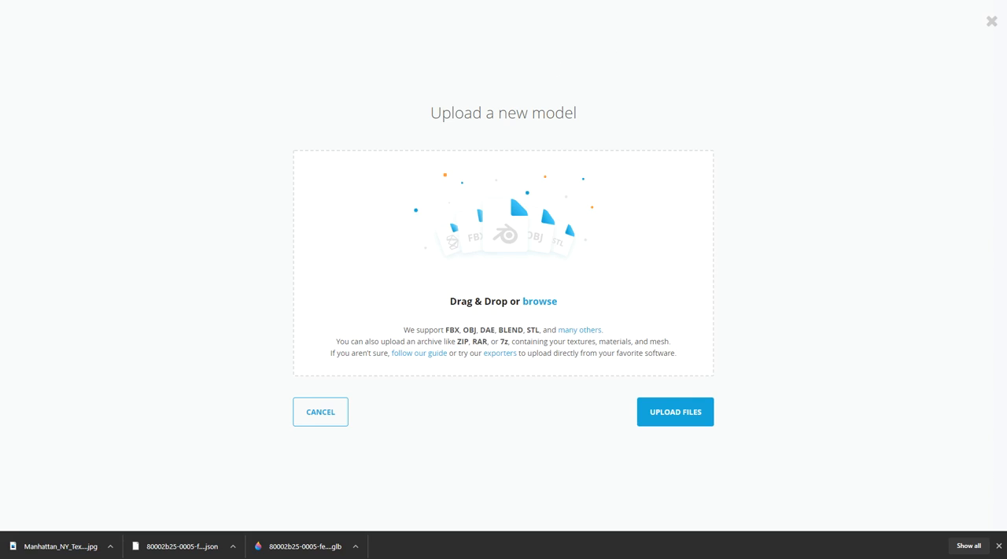
{"action": "key", "text": "ctrl+Tab"}
{"action": "key", "text": "ctrl+shift+Tab"}
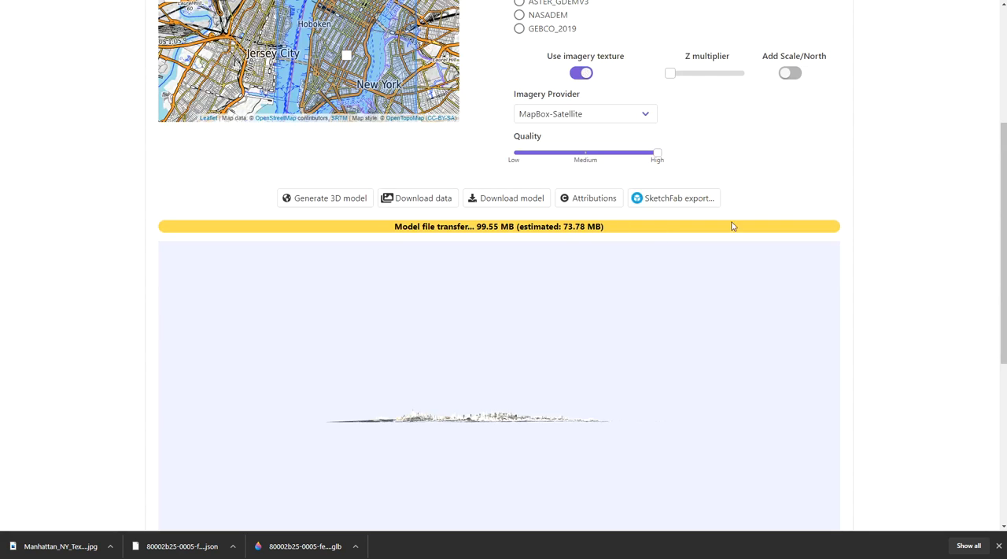
- Open the SketchFab export form for the Manhattan model and name the model "Manhattan NY - OSM"
{"action": "left_click_drag", "start_coordinate": [534, 363], "coordinate": [554, 420]}
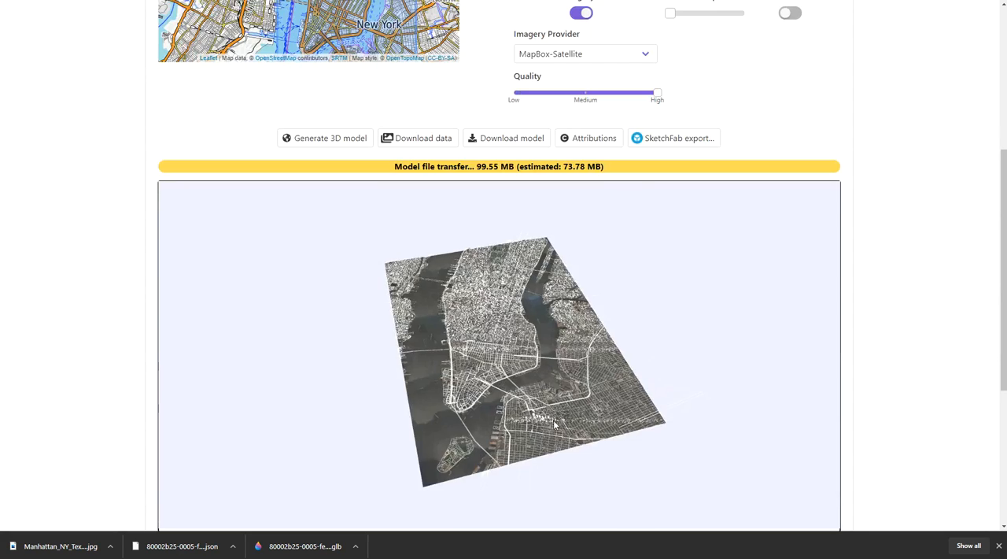
{"action": "left_click", "coordinate": [674, 140]}
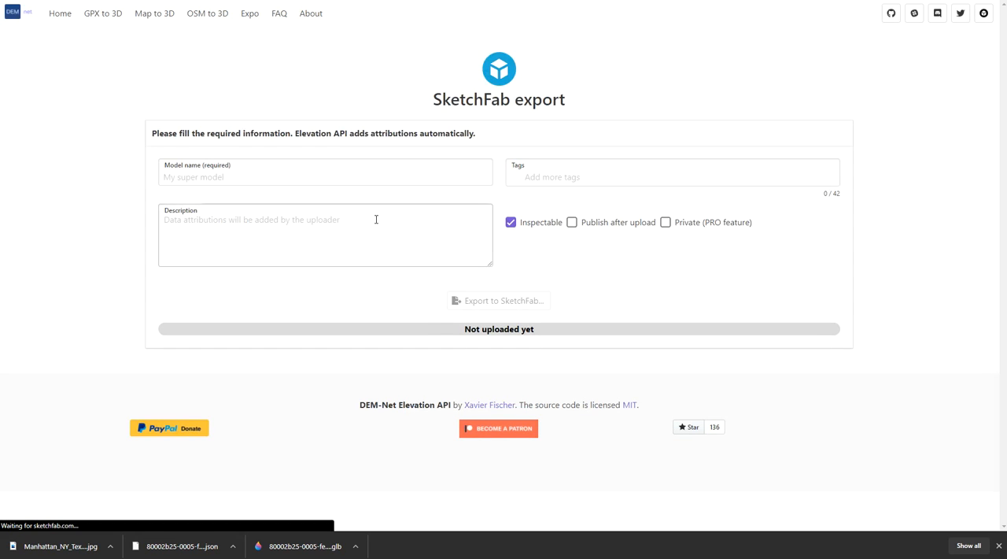
{"action": "left_click", "coordinate": [191, 177]}
{"action": "type", "text": "Manhattan NY - OSM"}
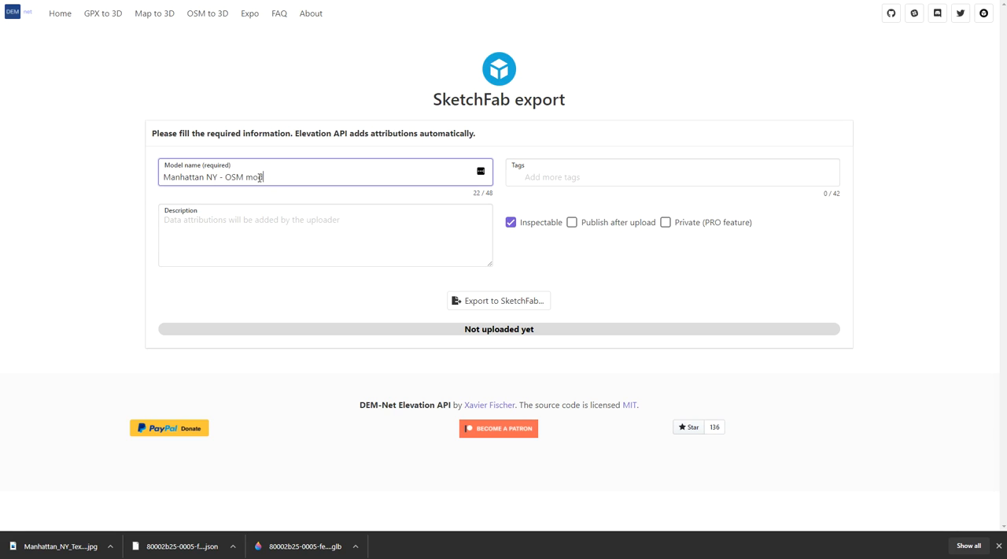
- Add the tags DEM, New York, Manhattan and DEM API to the SketchFab export
{"action": "left_click", "coordinate": [535, 180]}
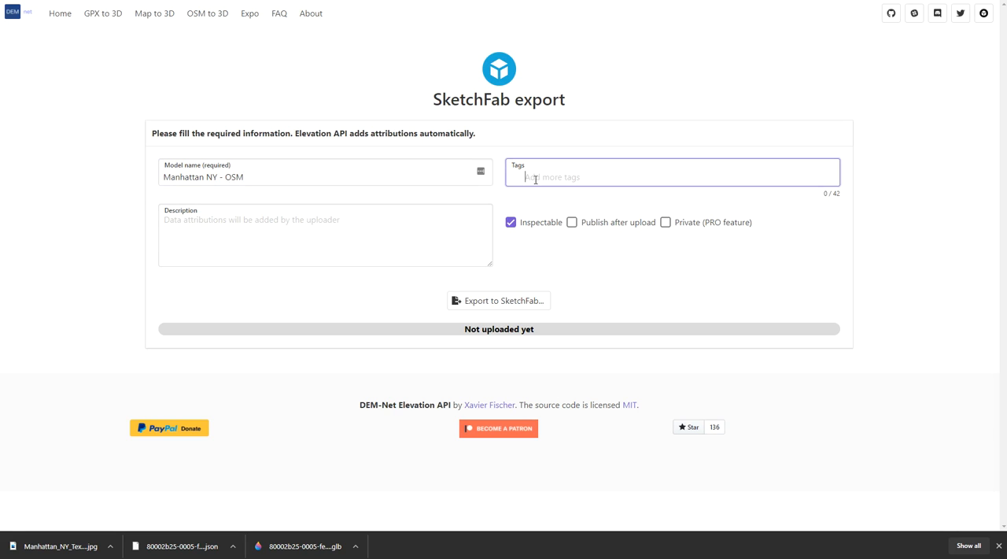
{"action": "type", "text": "DEM"}
{"action": "key", "text": "Return"}
{"action": "type", "text": "New York"}
{"action": "key", "text": "Return"}
{"action": "type", "text": "Manhattan"}
{"action": "key", "text": "Return"}
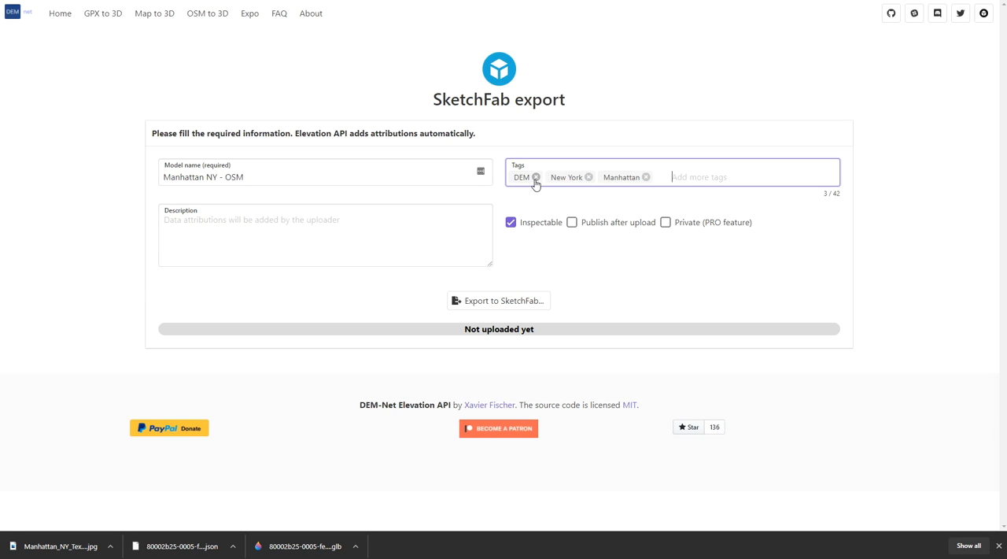
{"action": "type", "text": "DEM API"}
{"action": "key", "text": "Return"}
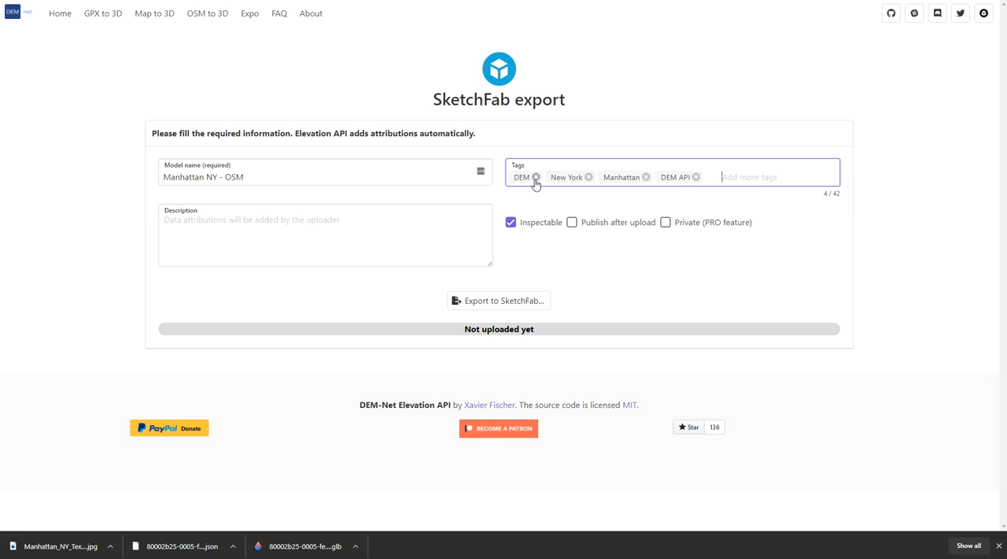
- Export the model to SketchFab with an empty description, keeping only the Inspectable option enabled
{"action": "left_click", "coordinate": [306, 229]}
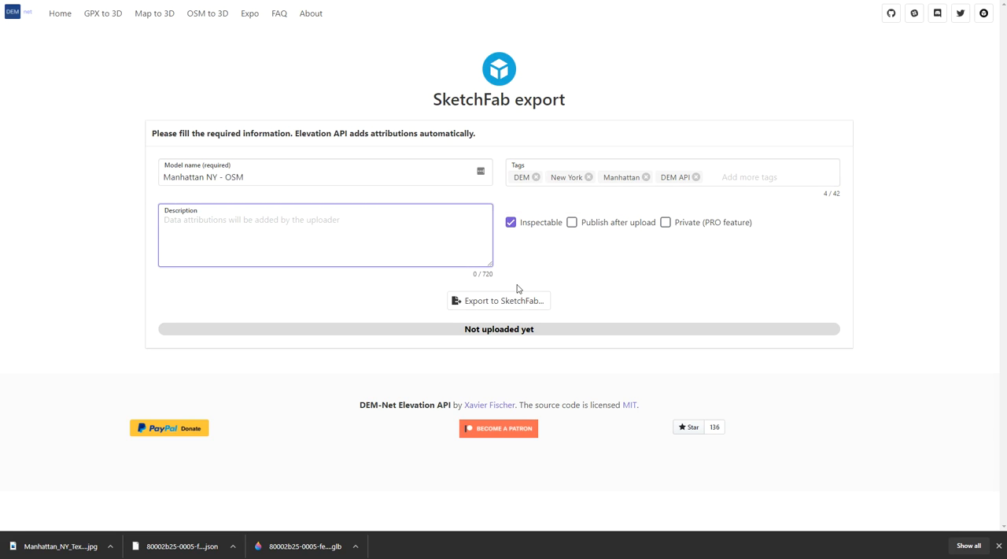
{"action": "left_click", "coordinate": [998, 546]}
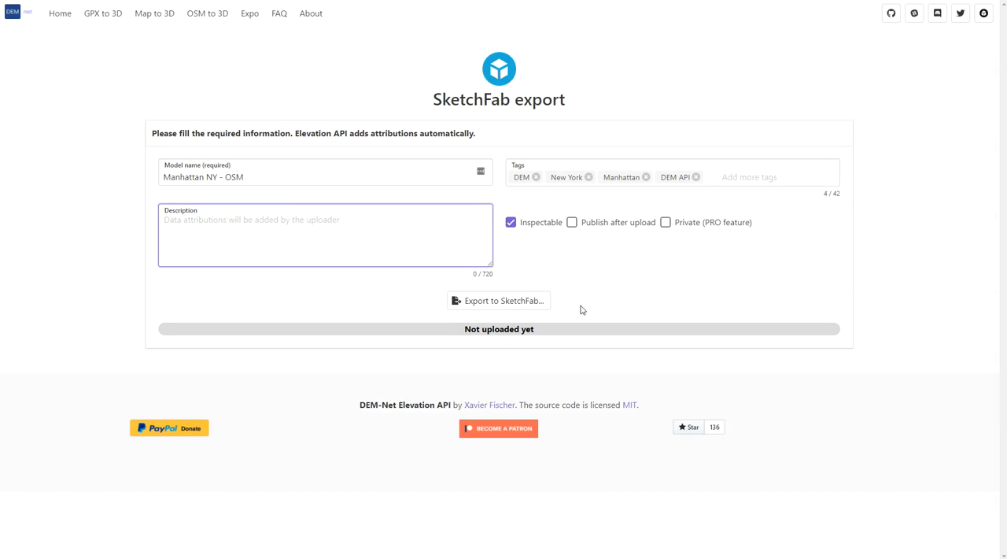
{"action": "left_click", "coordinate": [502, 303]}
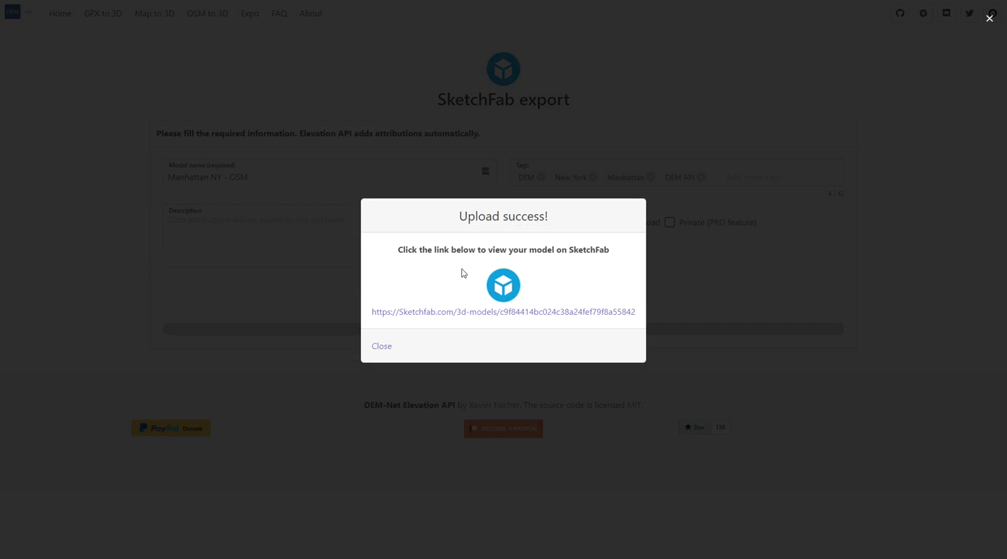
- Open the uploaded Manhattan NY - OSM model on Sketchfab and review its draft notice, attributions and tags
{"action": "left_click", "coordinate": [550, 316]}
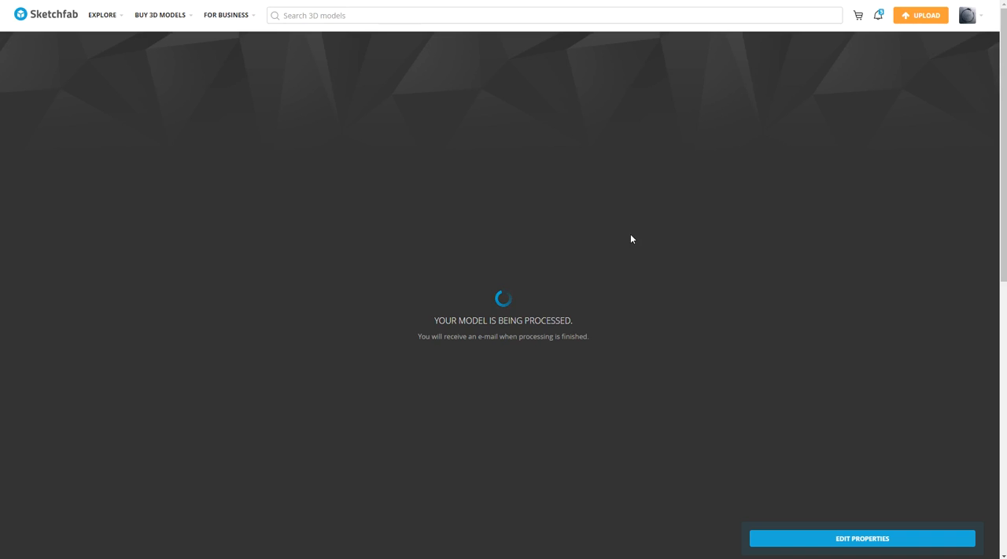
{"action": "scroll", "coordinate": [634, 236], "scroll_direction": "down", "scroll_amount": 3}
{"action": "scroll", "coordinate": [826, 404], "scroll_direction": "up", "scroll_amount": 1}
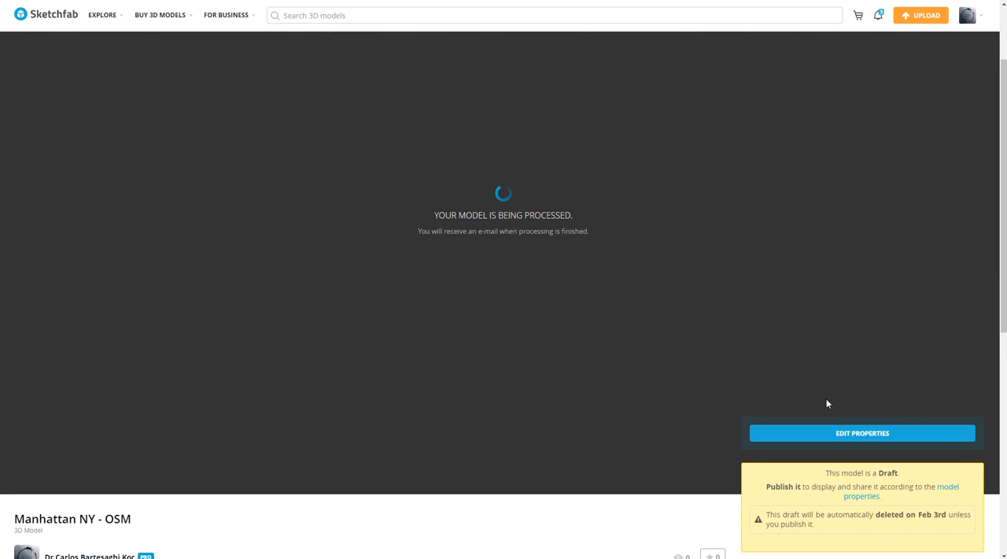
{"action": "scroll", "coordinate": [404, 395], "scroll_direction": "down", "scroll_amount": 4}
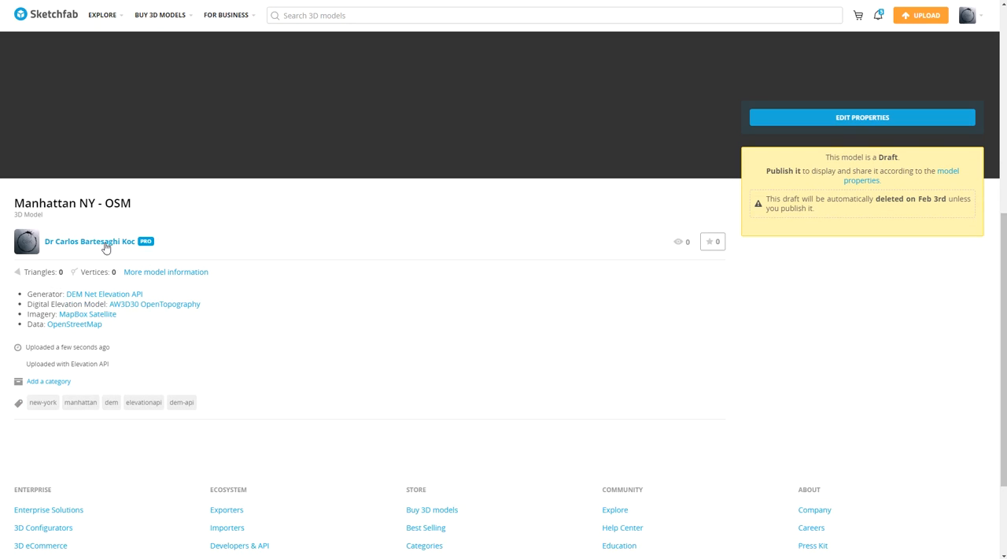
{"action": "scroll", "coordinate": [386, 334], "scroll_direction": "up", "scroll_amount": 6}
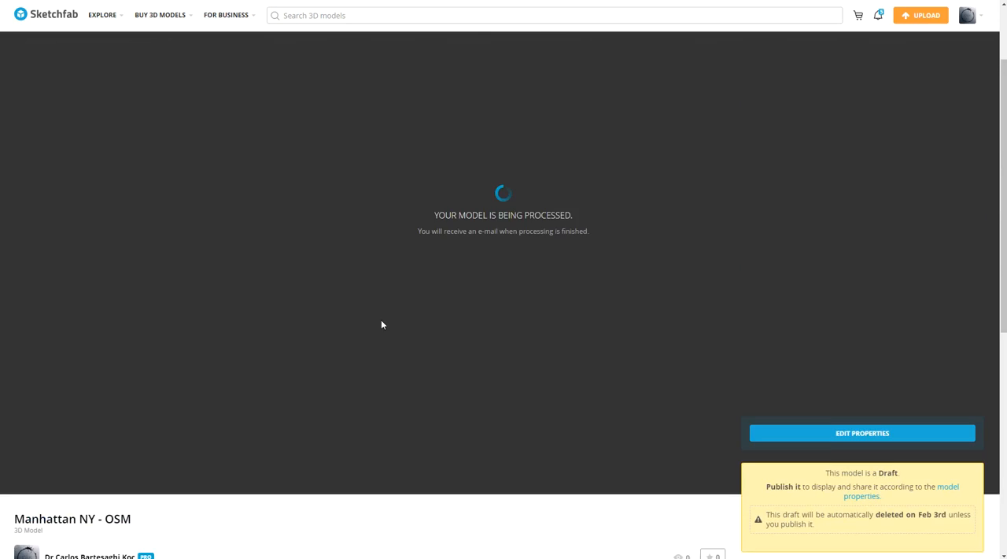
- Open the account's Sketchfab profile and examine the Ollantaytambo Archaeological Site model from several angles
{"action": "left_click", "coordinate": [971, 20]}
{"action": "left_click", "coordinate": [915, 44]}
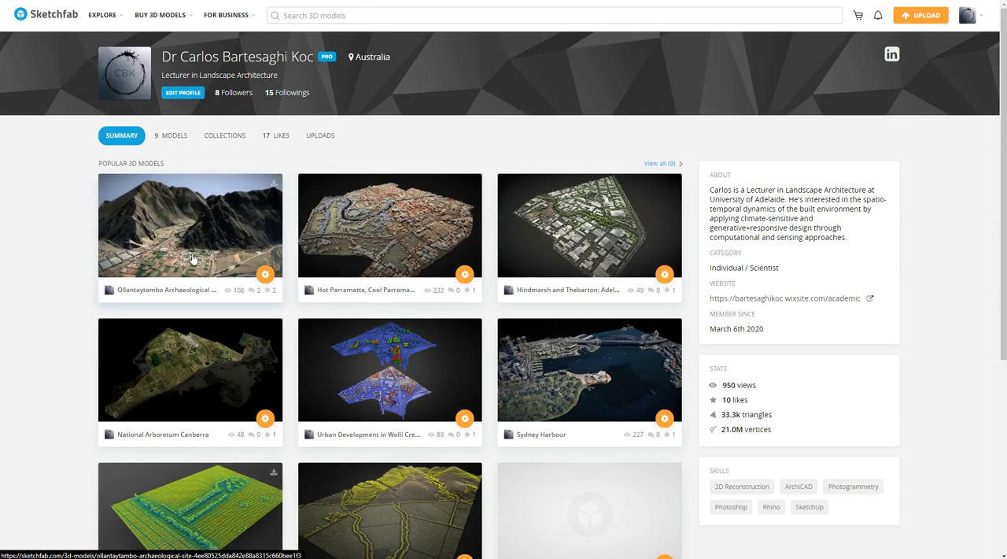
{"action": "left_click", "coordinate": [210, 228]}
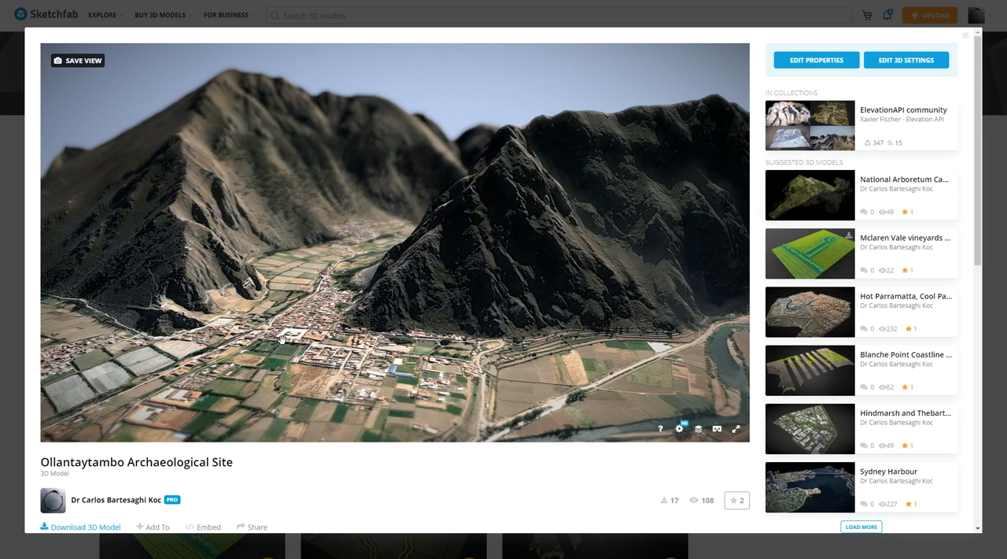
{"action": "scroll", "coordinate": [283, 339], "scroll_direction": "up", "scroll_amount": 1}
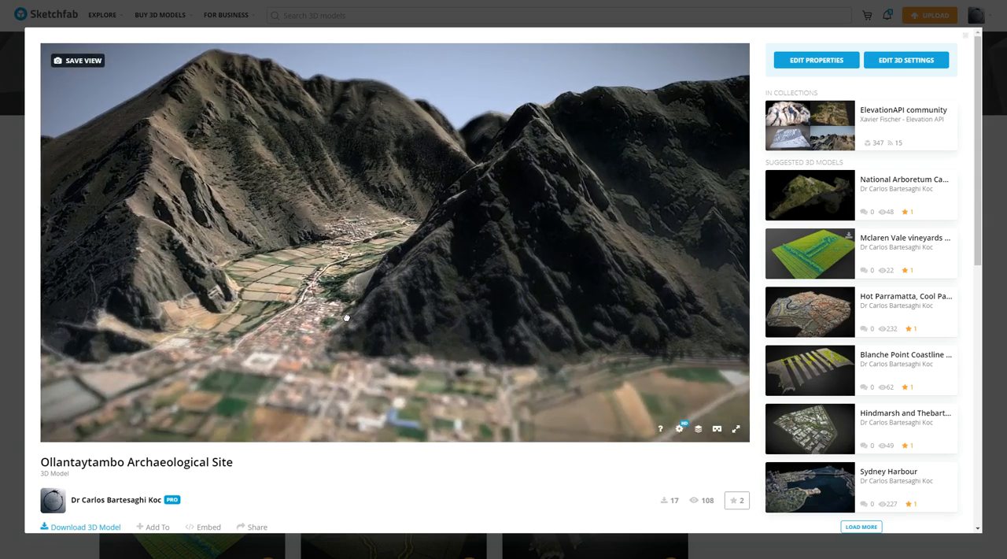
{"action": "double_click", "coordinate": [346, 318]}
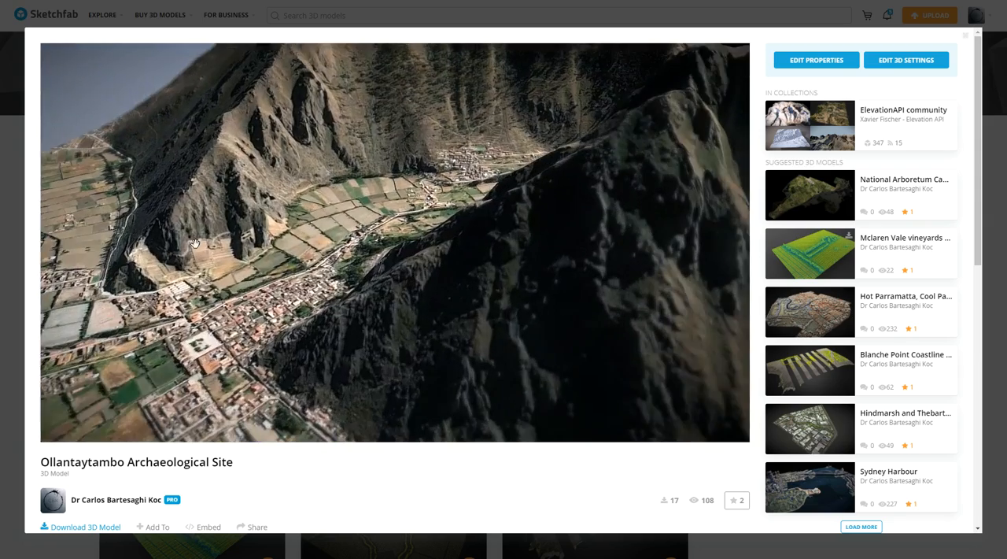
{"action": "left_click_drag", "start_coordinate": [195, 242], "coordinate": [456, 234]}
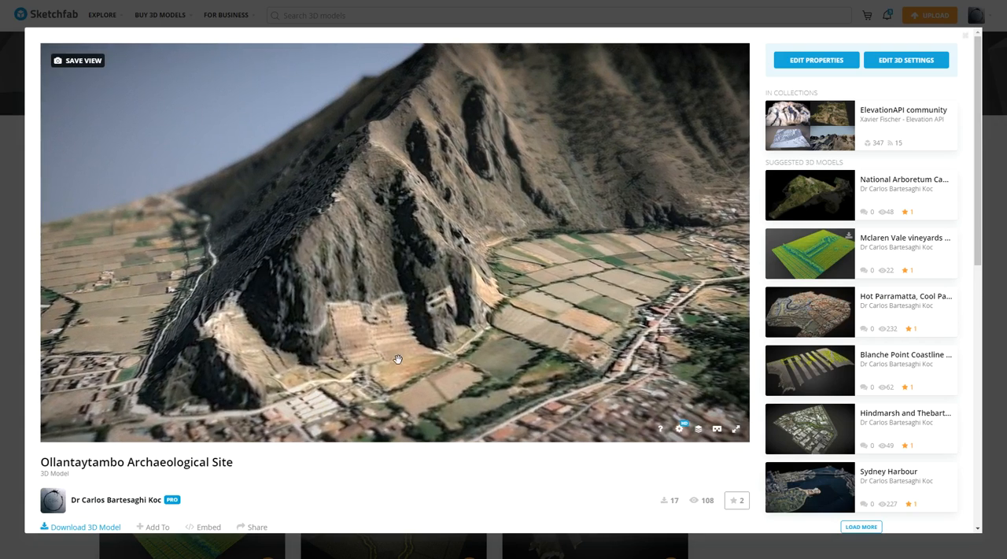
{"action": "left_click_drag", "start_coordinate": [449, 337], "coordinate": [338, 253]}
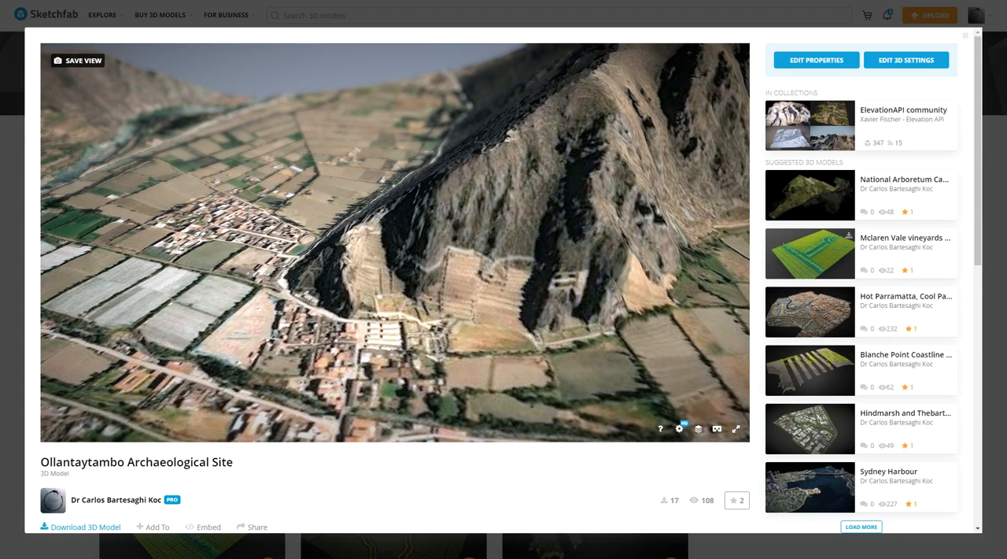
- Close the Ollantaytambo model, reload the profile and look through its full list of models
{"action": "left_click", "coordinate": [918, 20]}
{"action": "mouse_move", "coordinate": [974, 20]}
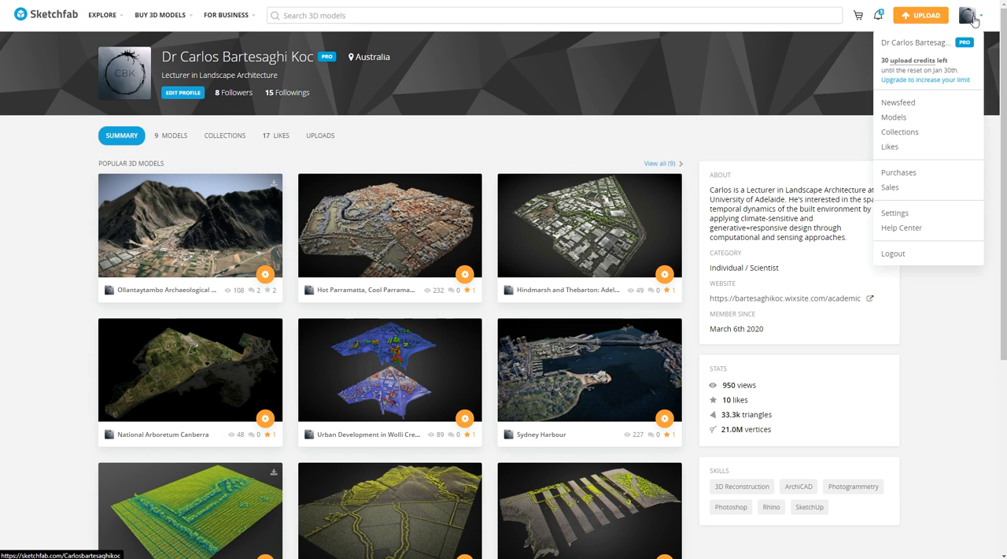
{"action": "left_click", "coordinate": [974, 20]}
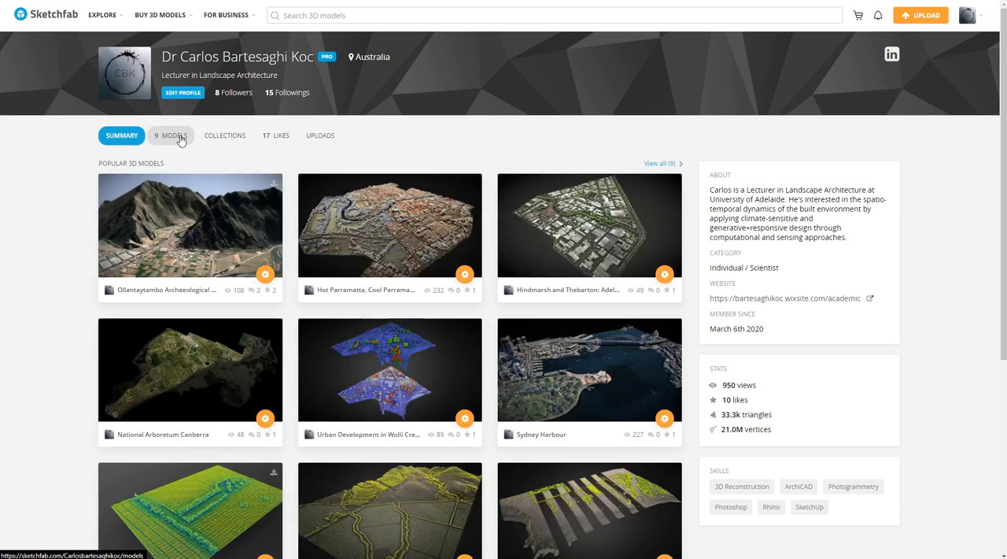
{"action": "left_click", "coordinate": [180, 140]}
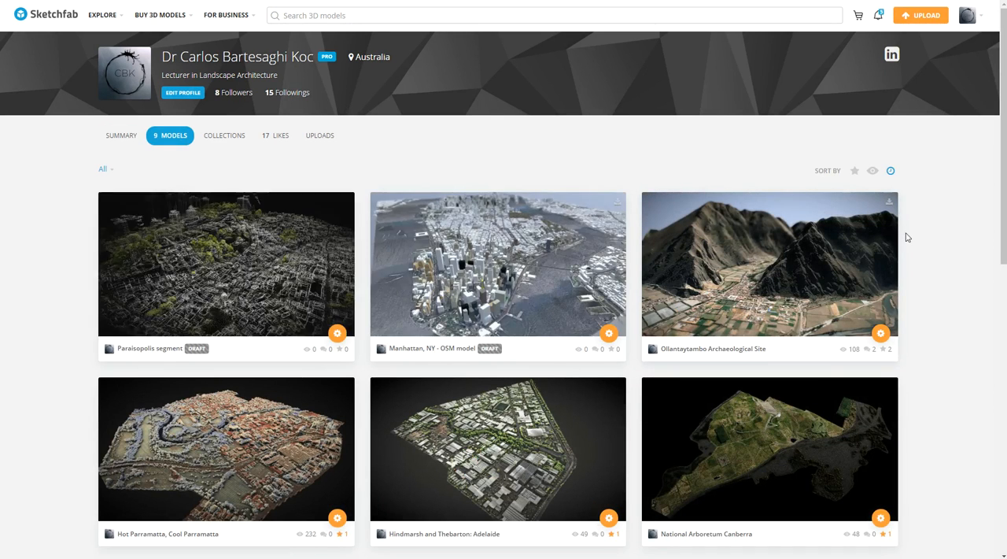
{"action": "scroll", "coordinate": [551, 236], "scroll_direction": "down", "scroll_amount": 5}
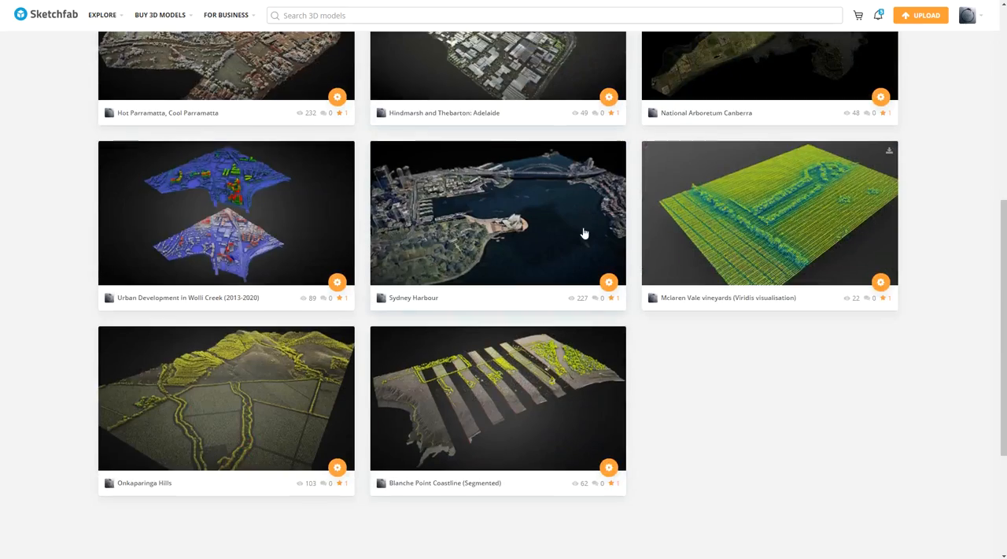
{"action": "scroll", "coordinate": [590, 230], "scroll_direction": "up", "scroll_amount": 5}
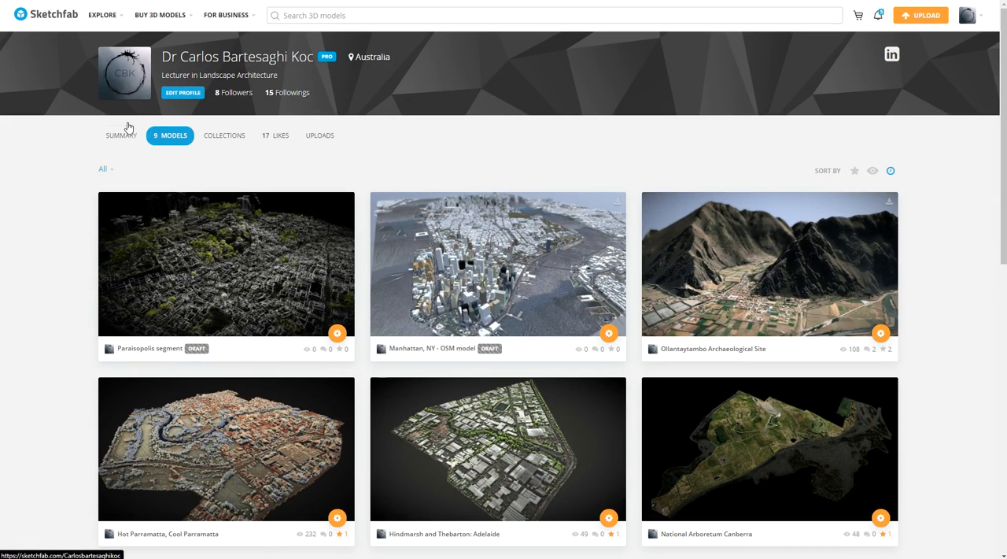
- Return to the Manhattan NY - OSM model page and examine the processed terrain and buildings up close and from afar
{"action": "left_click", "coordinate": [972, 17]}
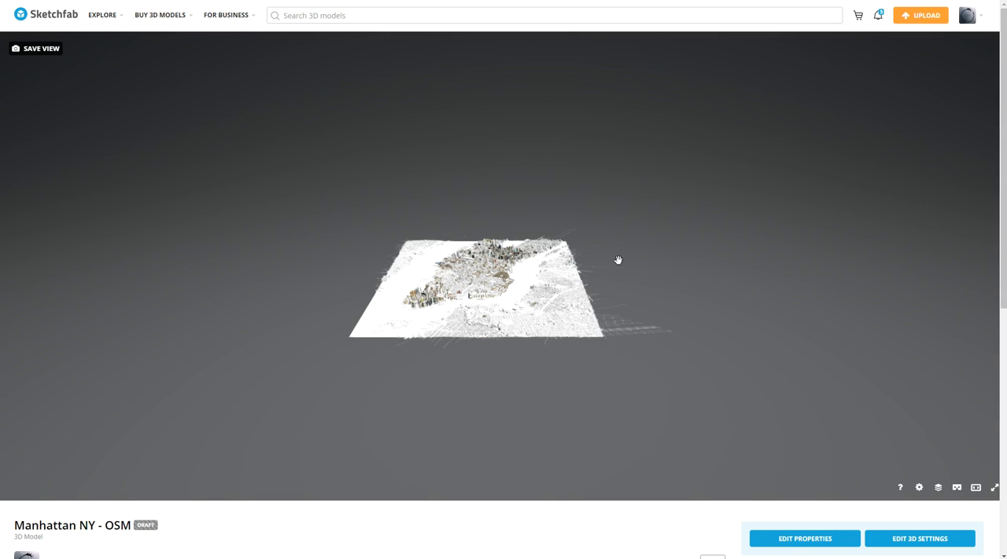
{"action": "scroll", "coordinate": [454, 283], "scroll_direction": "up", "scroll_amount": 5}
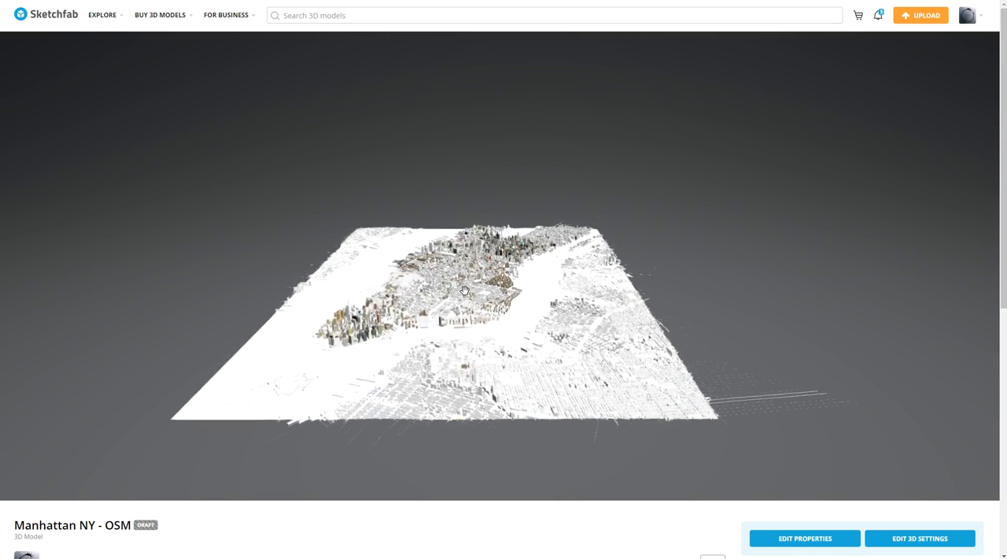
{"action": "scroll", "coordinate": [465, 290], "scroll_direction": "up", "scroll_amount": 5}
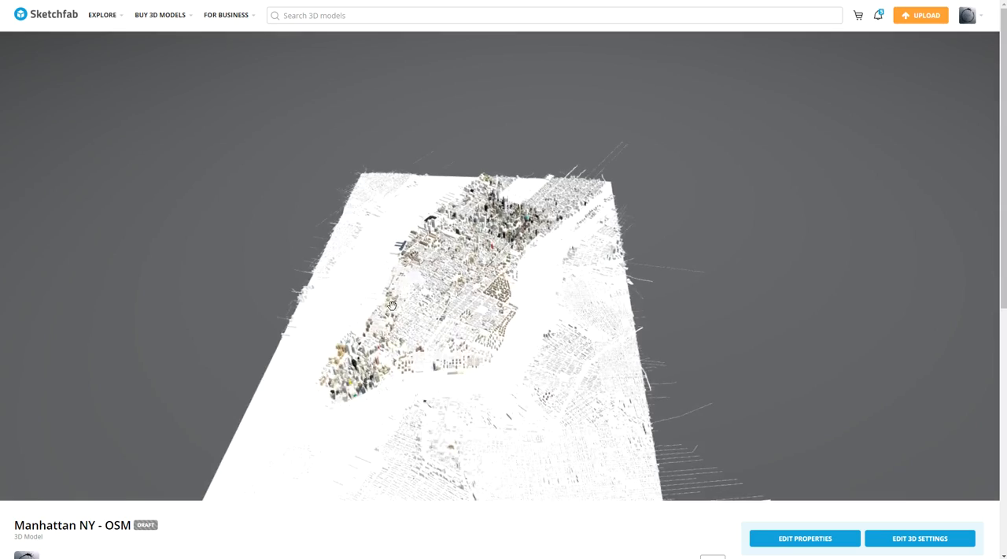
{"action": "scroll", "coordinate": [558, 303], "scroll_direction": "up", "scroll_amount": 5}
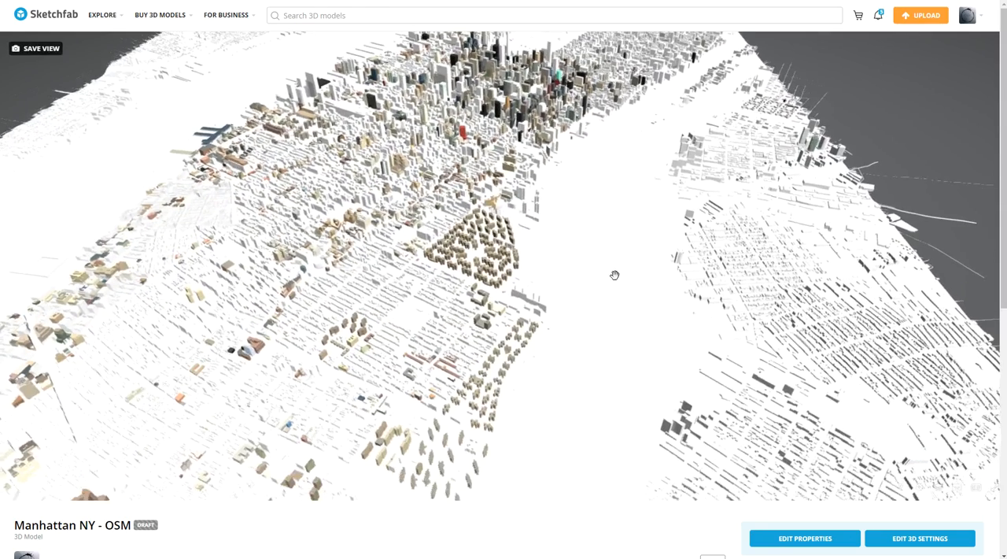
{"action": "scroll", "coordinate": [615, 262], "scroll_direction": "down", "scroll_amount": 3}
{"action": "scroll", "coordinate": [616, 272], "scroll_direction": "up", "scroll_amount": 3}
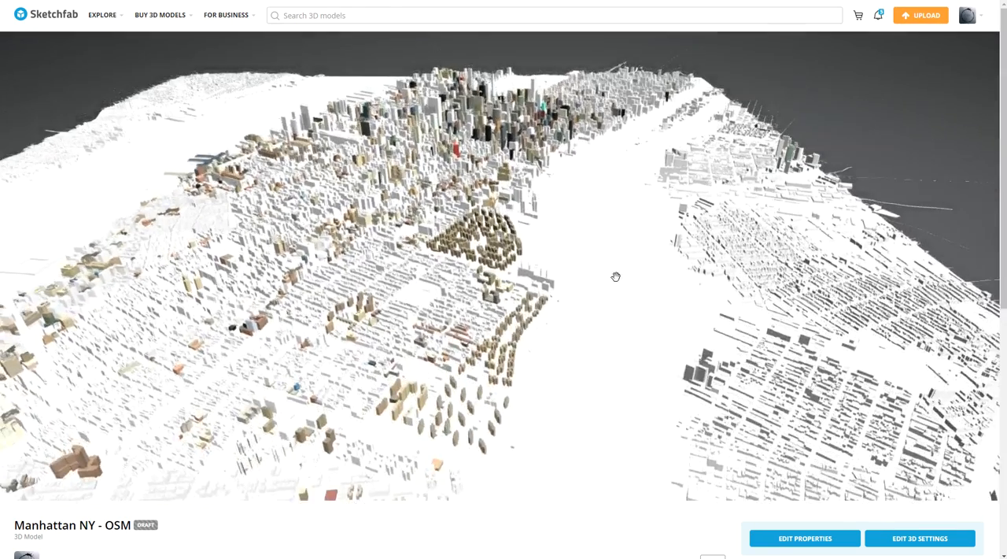
{"action": "scroll", "coordinate": [523, 263], "scroll_direction": "down", "scroll_amount": 3}
{"action": "scroll", "coordinate": [604, 223], "scroll_direction": "down", "scroll_amount": 3}
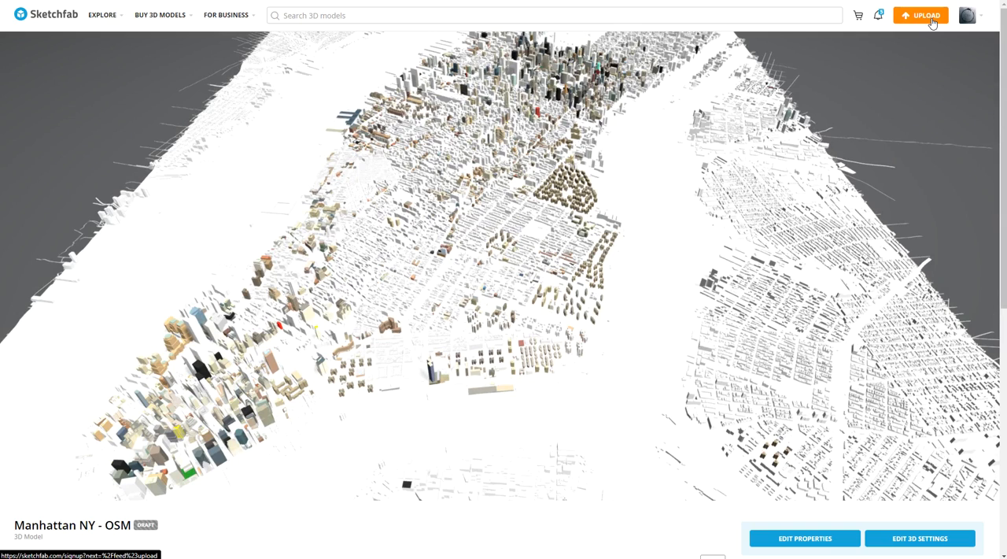
{"action": "scroll", "coordinate": [700, 223], "scroll_direction": "down", "scroll_amount": 3}
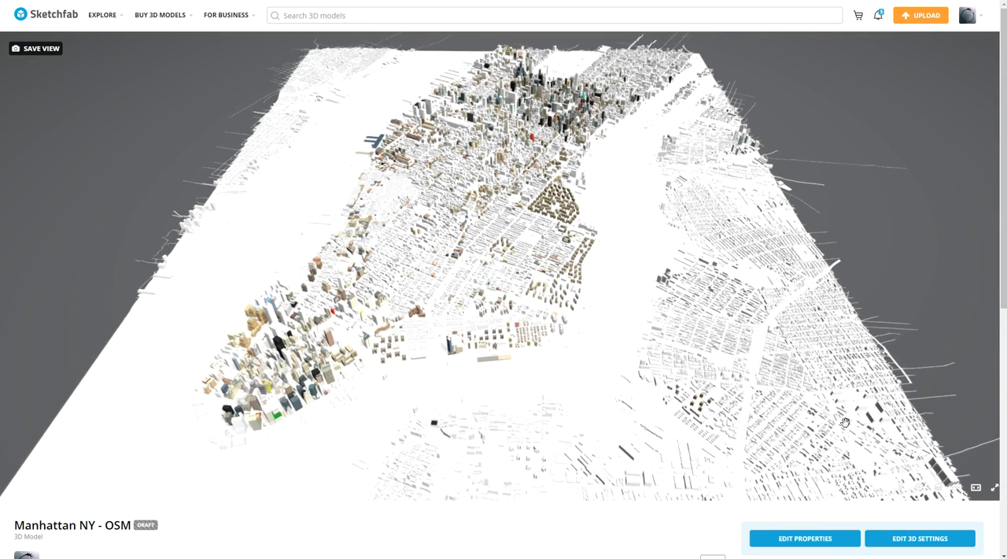
- Open the 3D settings of the Manhattan NY - OSM model and show its background options
{"action": "left_click", "coordinate": [934, 546]}
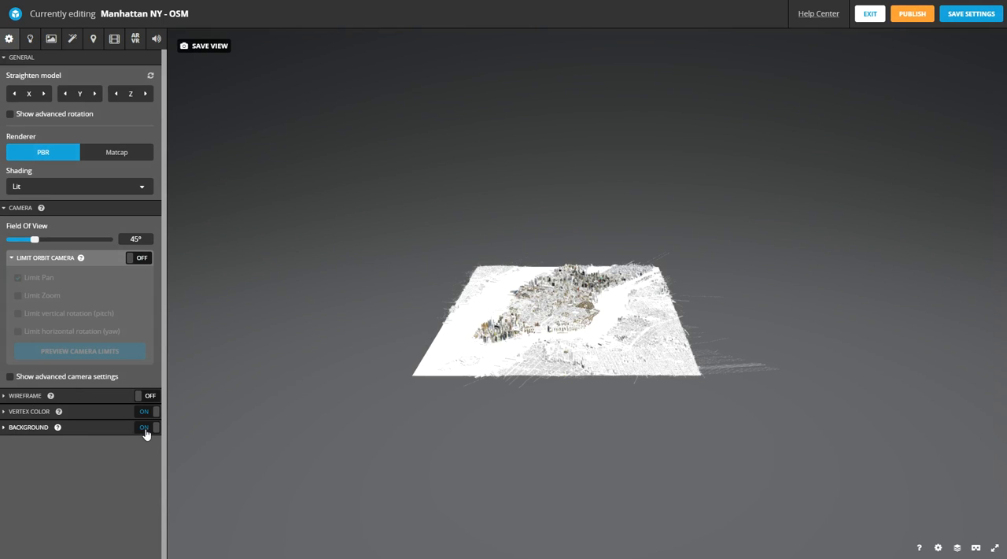
{"action": "left_click", "coordinate": [5, 427]}
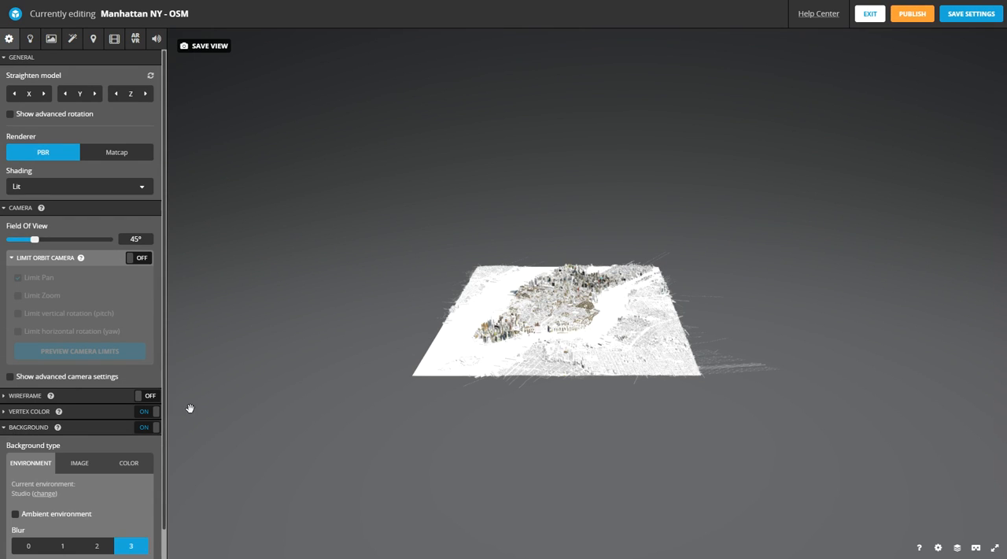
{"action": "scroll", "coordinate": [157, 411], "scroll_direction": "down", "scroll_amount": 1}
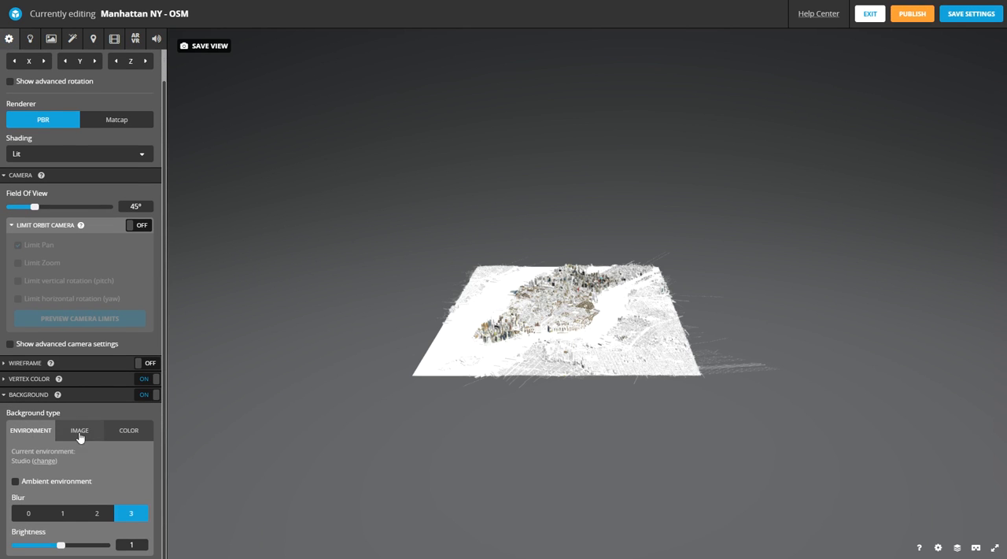
{"action": "scroll", "coordinate": [546, 316], "scroll_direction": "up", "scroll_amount": 5}
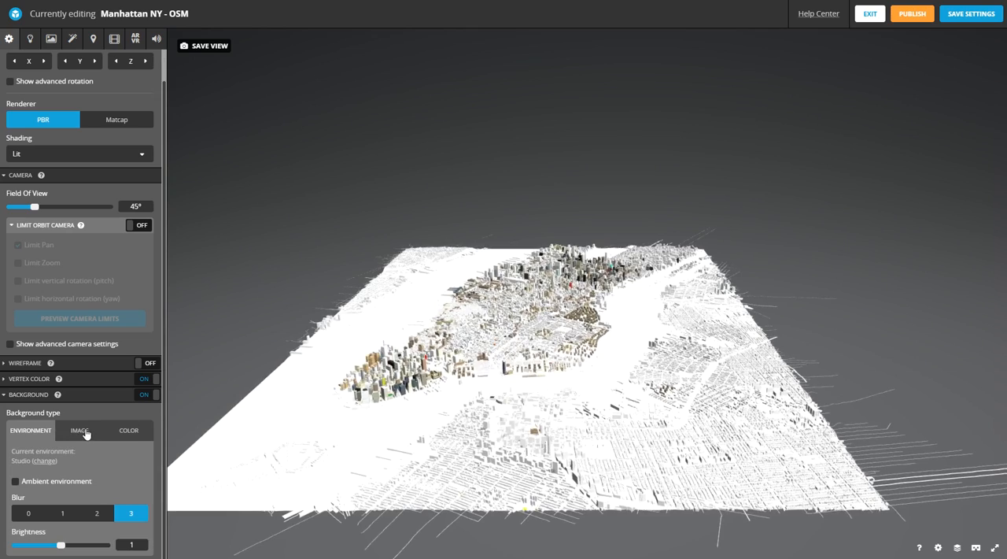
- Try the dirty_light image and a plain color as the model's background, and return to the environment background
{"action": "left_click", "coordinate": [85, 432]}
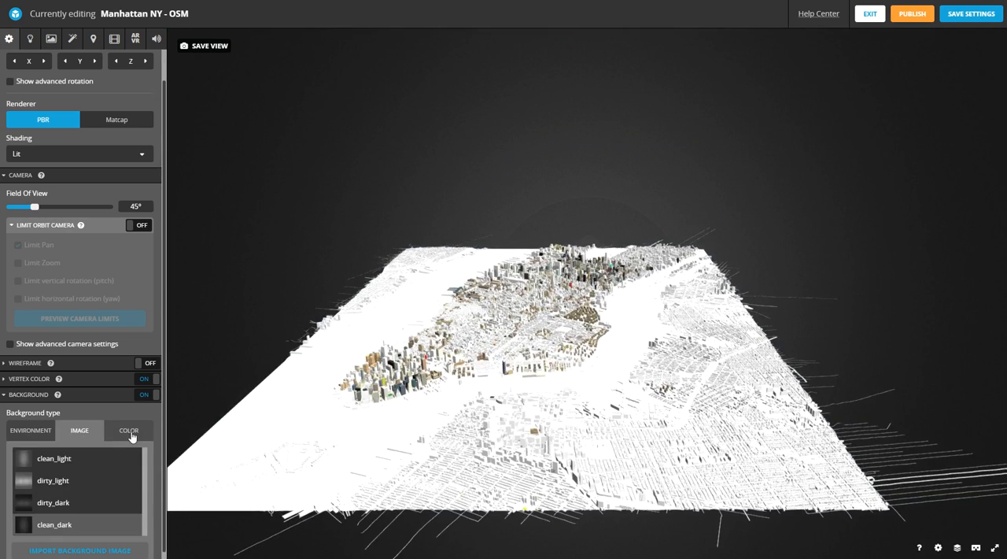
{"action": "left_click", "coordinate": [35, 481]}
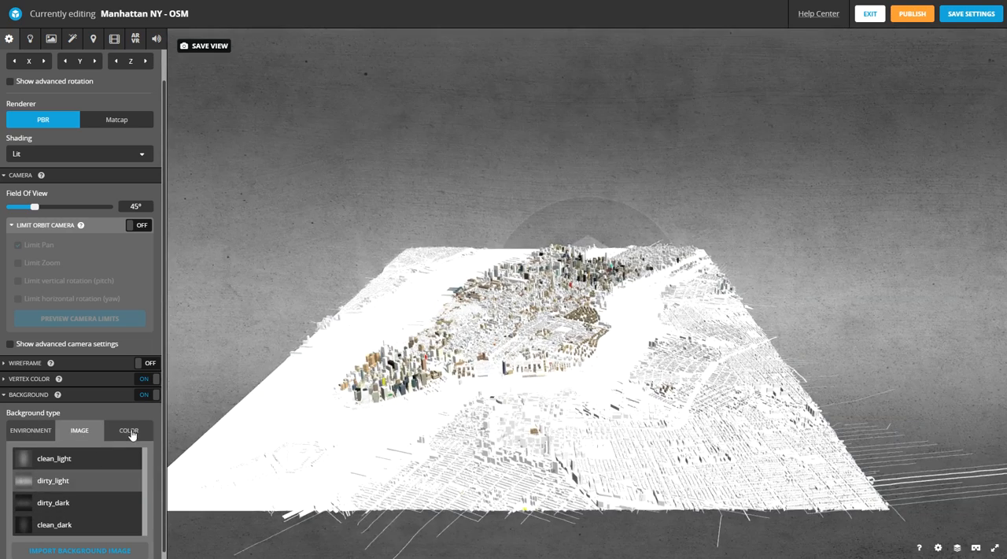
{"action": "left_click", "coordinate": [129, 432]}
{"action": "left_click", "coordinate": [35, 430]}
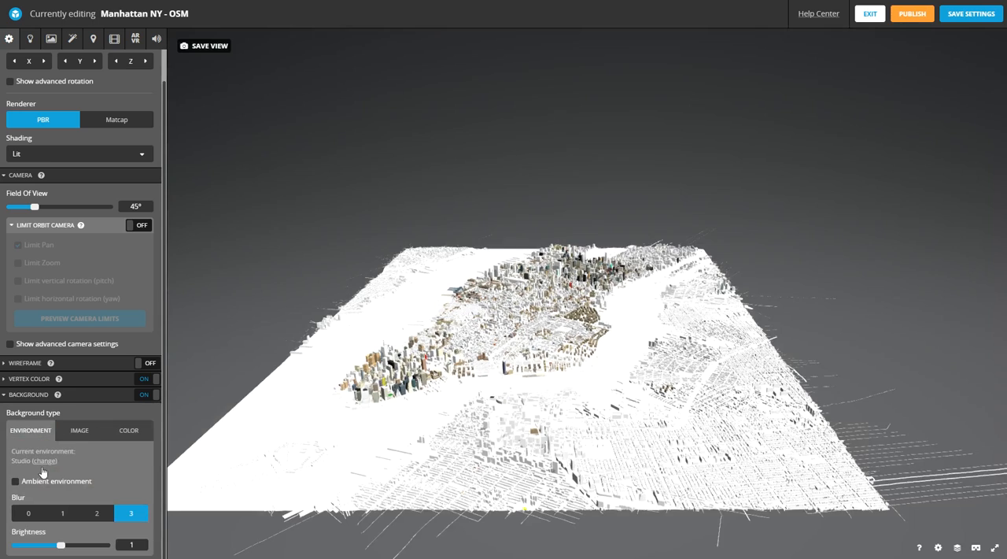
- Enable the ambient environment for the background and check the vertex color options
{"action": "left_click", "coordinate": [16, 481]}
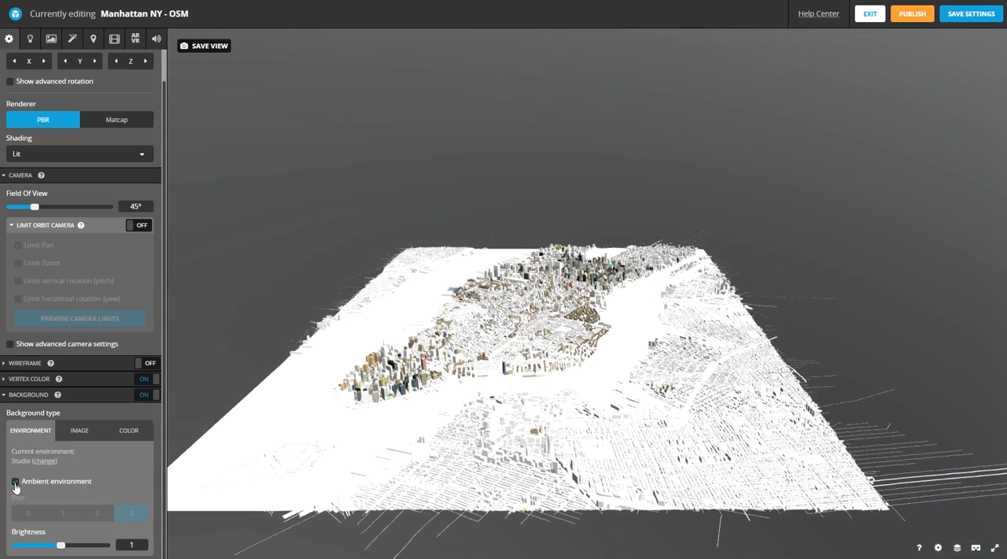
{"action": "left_click_drag", "start_coordinate": [572, 269], "coordinate": [620, 279]}
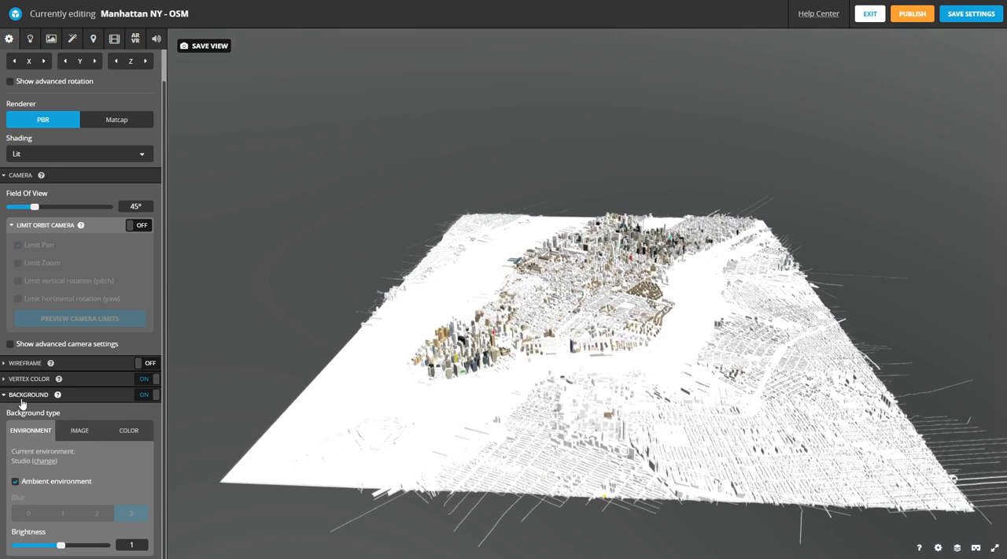
{"action": "left_click", "coordinate": [3, 380]}
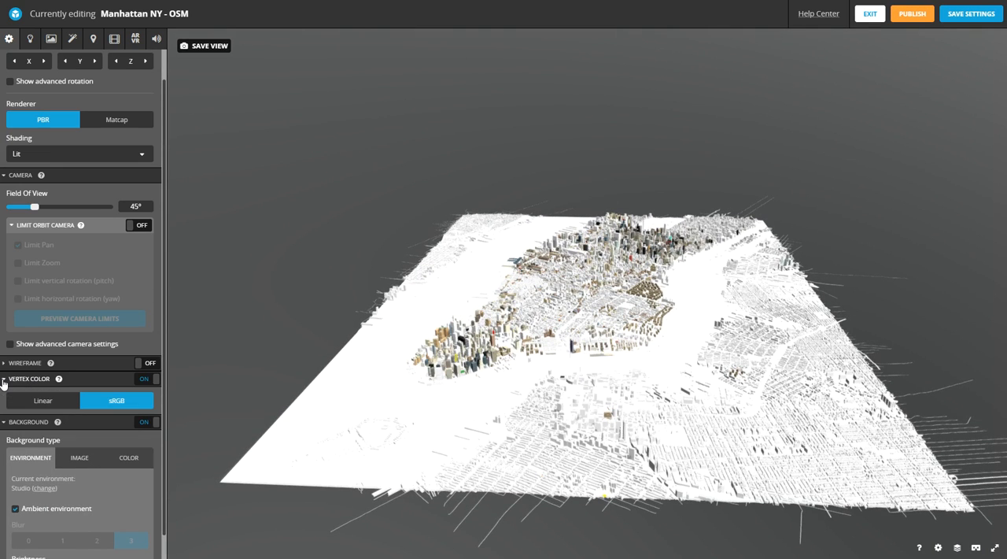
{"action": "left_click", "coordinate": [4, 380]}
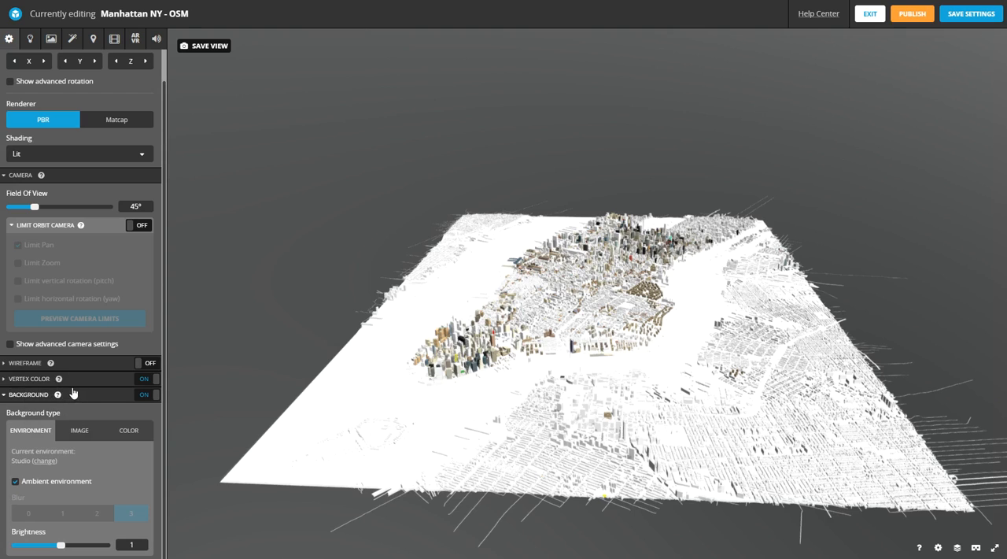
- Turn on the black wireframe for the Manhattan model and reduce its opacity to 0.348
{"action": "left_click", "coordinate": [10, 366]}
{"action": "left_click", "coordinate": [142, 362]}
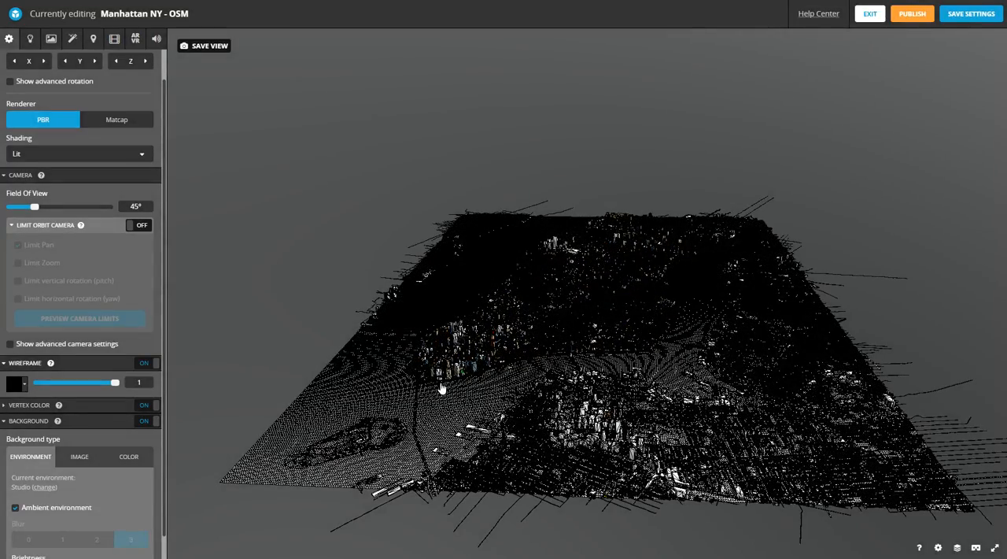
{"action": "scroll", "coordinate": [461, 391], "scroll_direction": "up", "scroll_amount": 8}
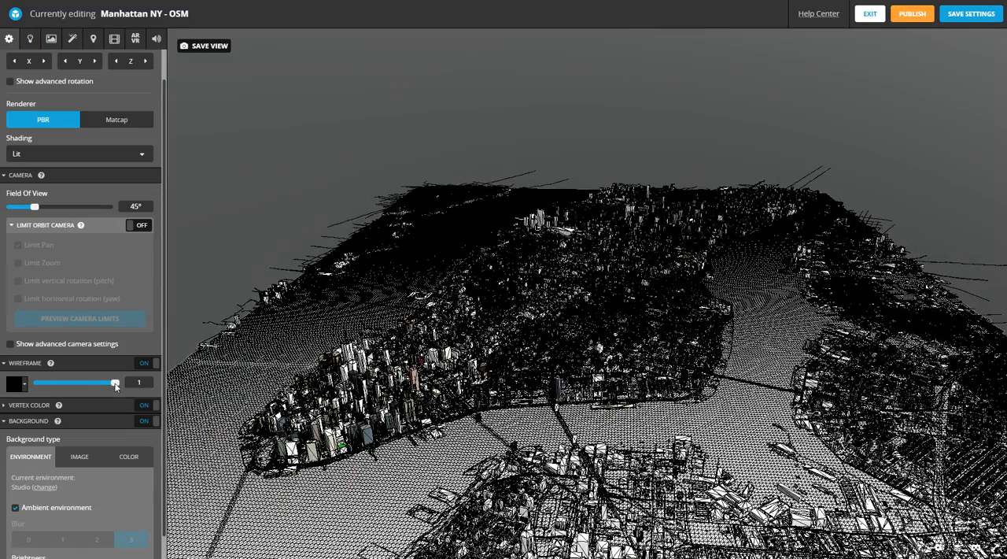
{"action": "left_click_drag", "start_coordinate": [115, 384], "coordinate": [110, 383]}
{"action": "left_click", "coordinate": [64, 384]}
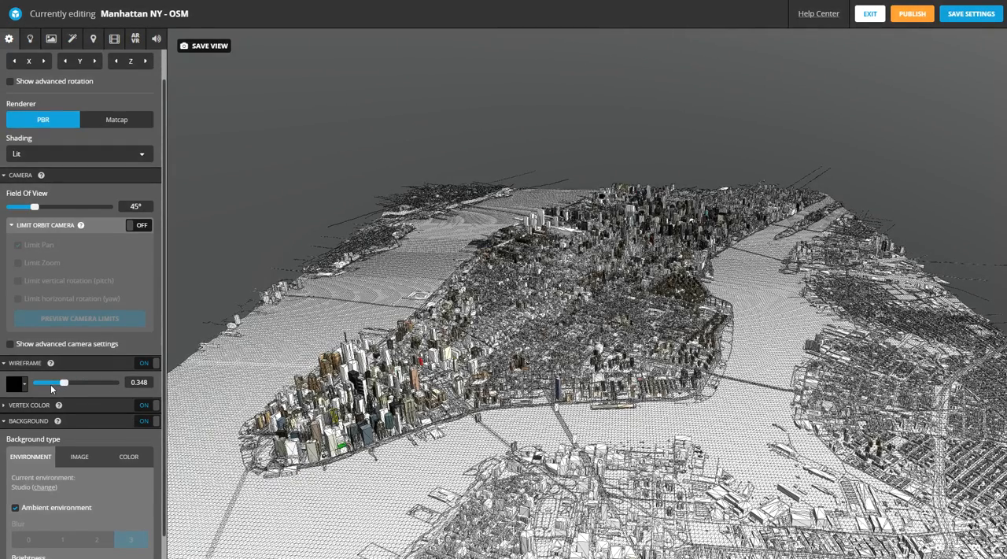
- Change the Manhattan model's wireframe color from black to light grey #DBD3D3 and on to the darker grey #9D9292
{"action": "left_click_drag", "start_coordinate": [504, 375], "coordinate": [545, 402]}
{"action": "scroll", "coordinate": [546, 402], "scroll_direction": "up", "scroll_amount": 5}
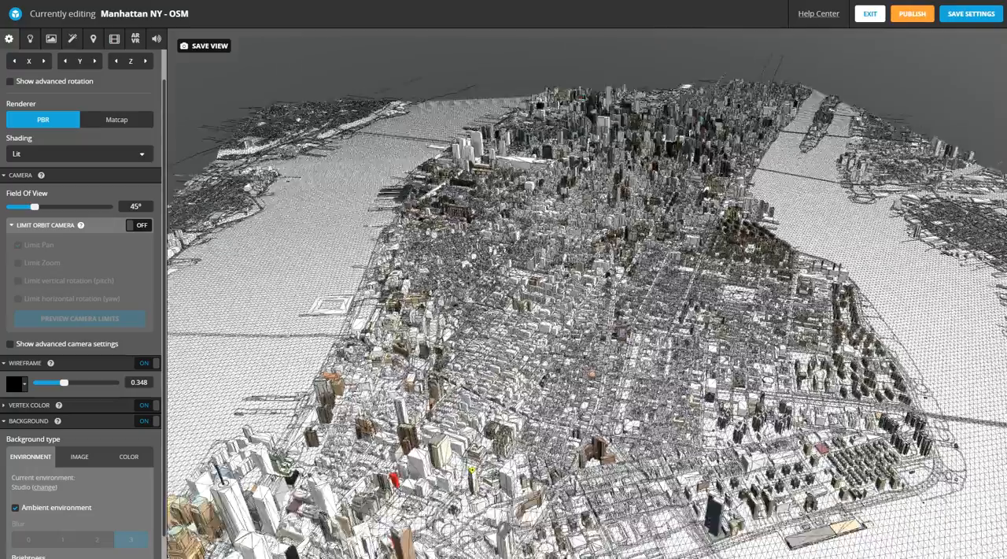
{"action": "right_click_drag", "start_coordinate": [545, 401], "coordinate": [638, 256]}
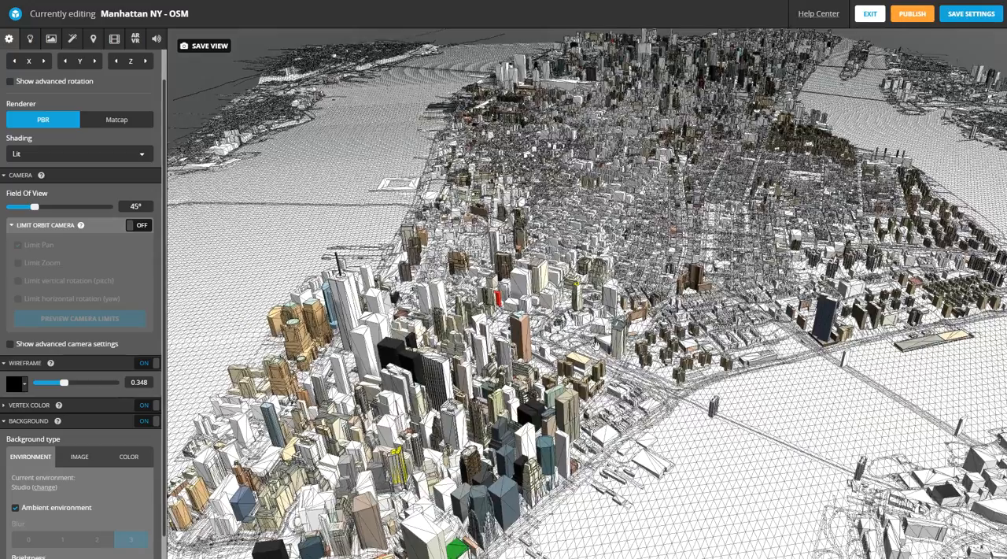
{"action": "scroll", "coordinate": [546, 364], "scroll_direction": "up", "scroll_amount": 3}
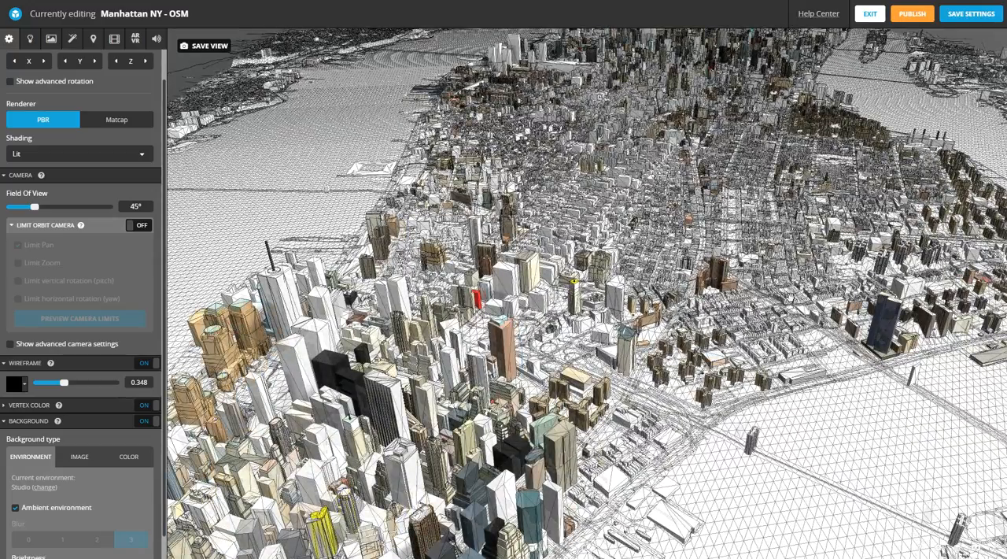
{"action": "scroll", "coordinate": [725, 296], "scroll_direction": "down", "scroll_amount": 3}
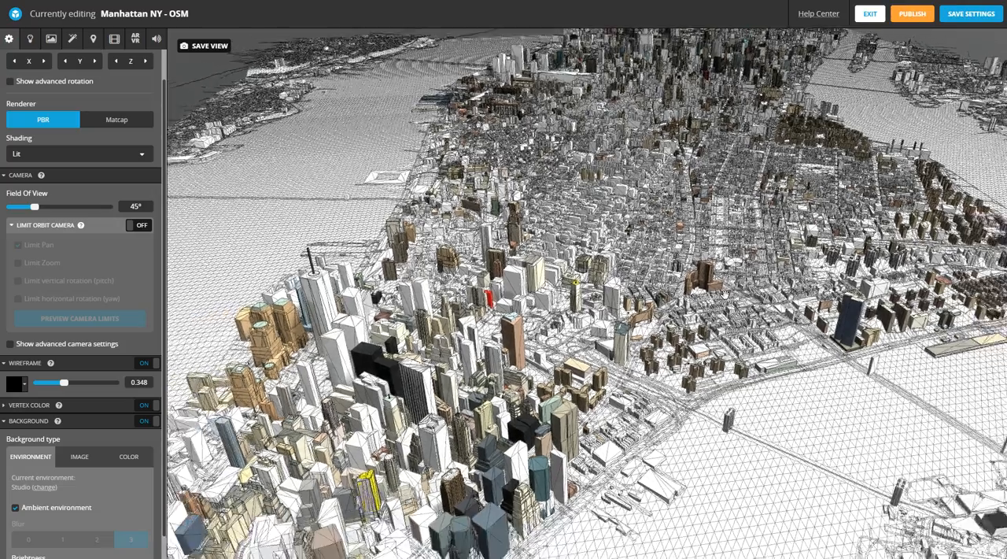
{"action": "left_click", "coordinate": [20, 384]}
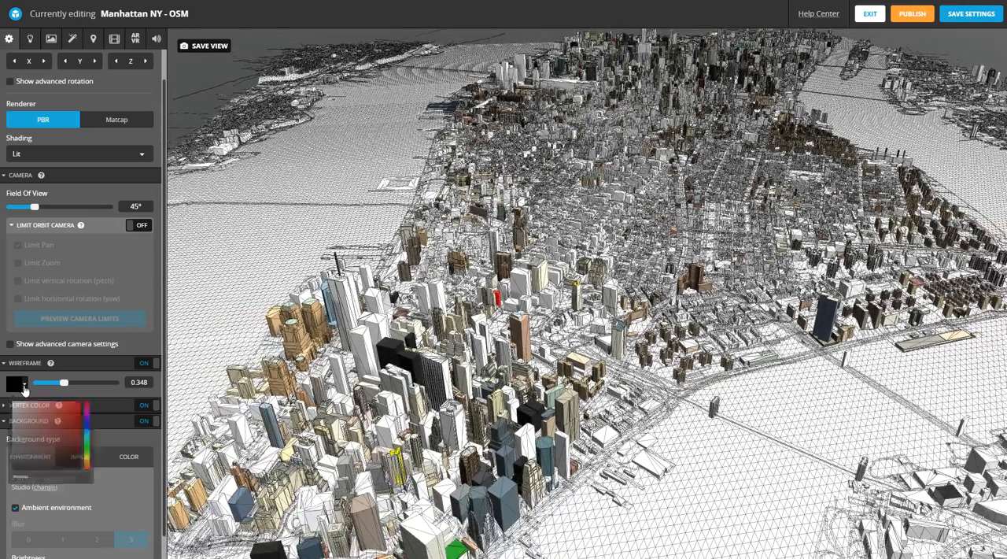
{"action": "left_click", "coordinate": [17, 420]}
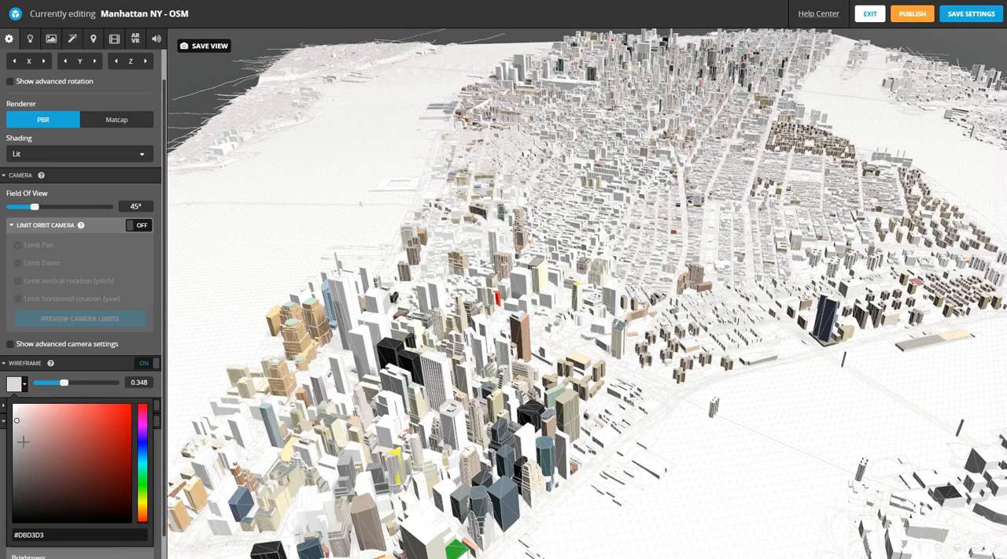
{"action": "left_click", "coordinate": [21, 448]}
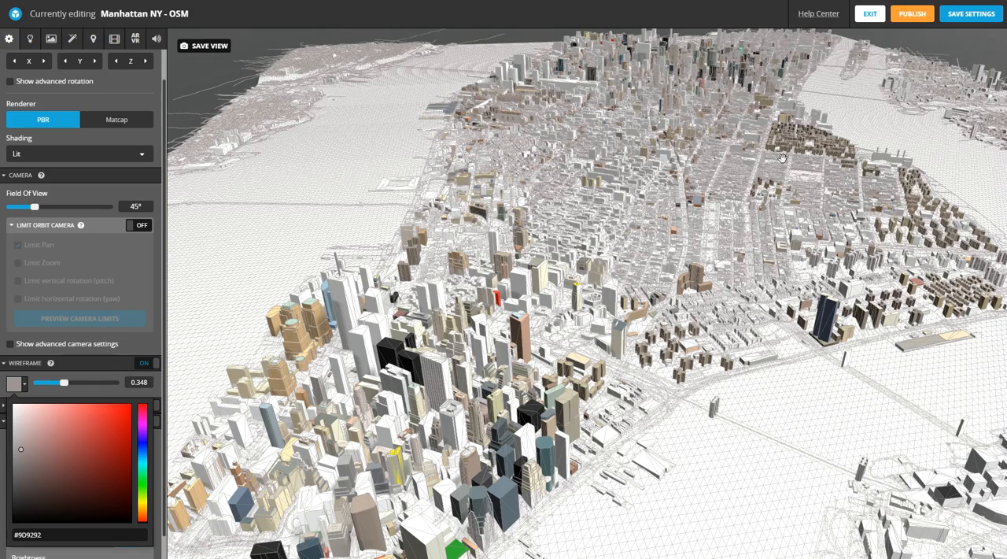
- Turn off the wireframe and save the model's 3D settings
{"action": "left_click", "coordinate": [149, 365]}
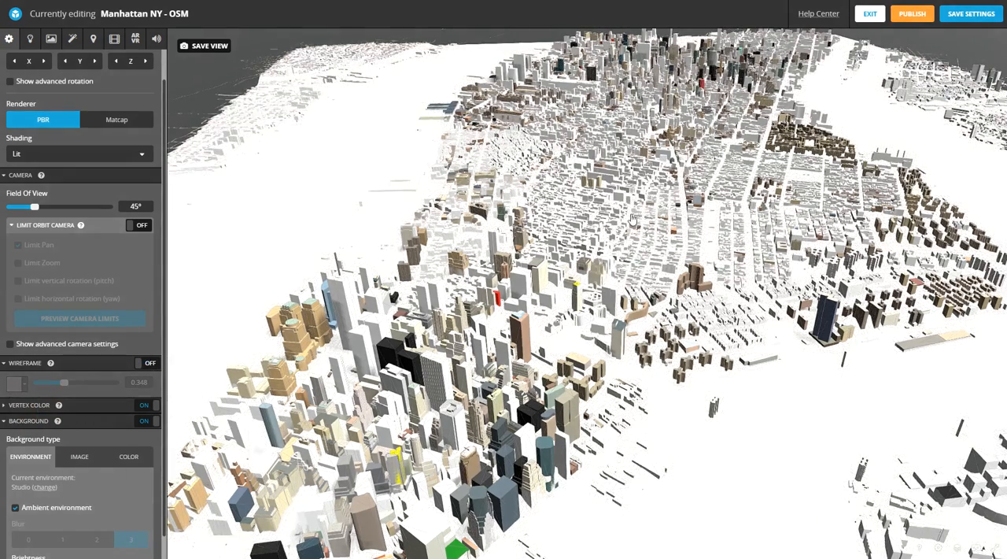
{"action": "left_click", "coordinate": [968, 11]}
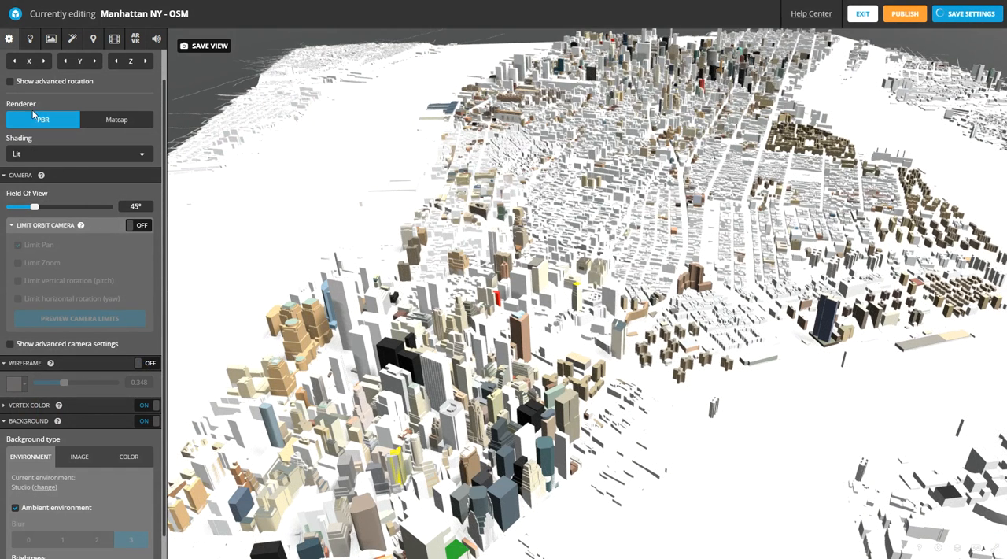
- Try the Matcap renderer and the Shadeless shading on the model, returning to PBR and Lit
{"action": "left_click", "coordinate": [126, 121]}
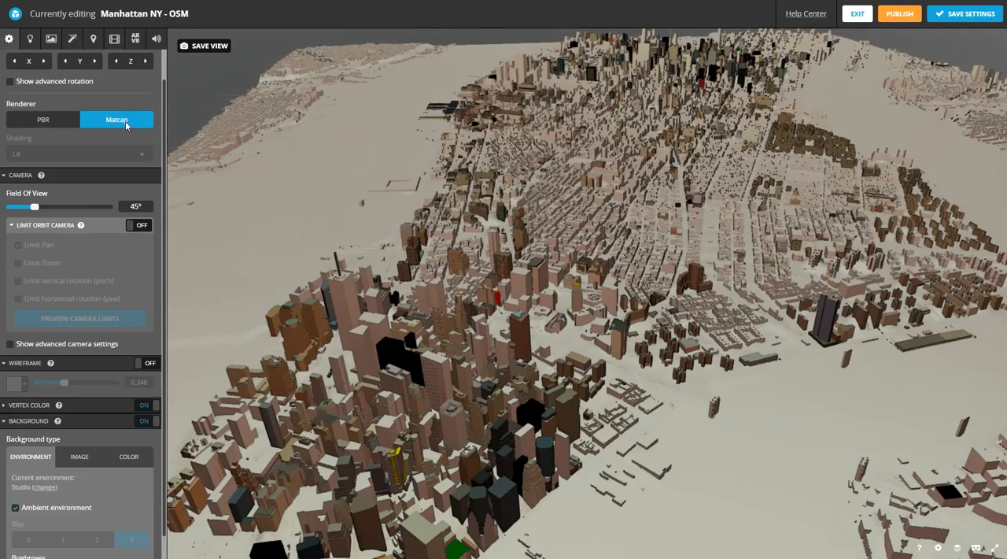
{"action": "left_click", "coordinate": [52, 126]}
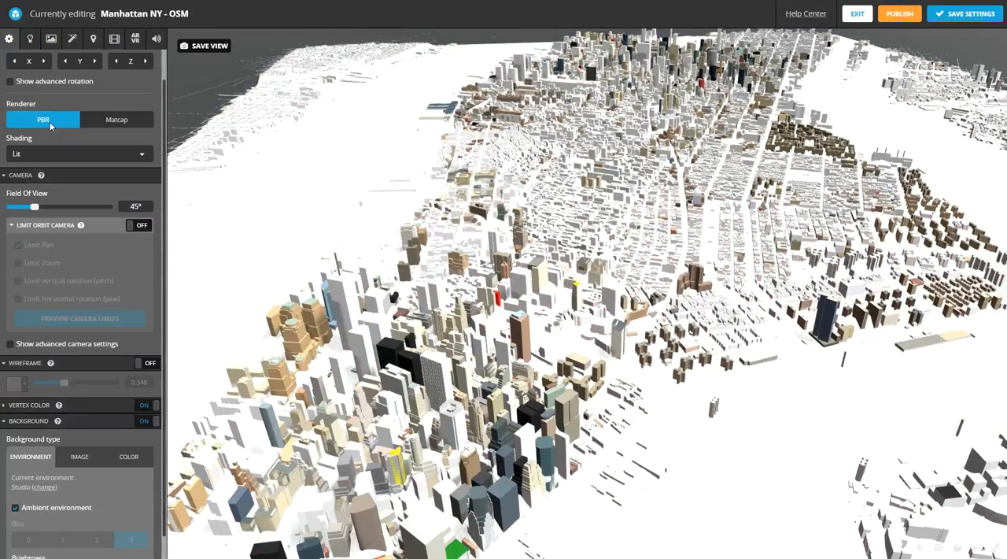
{"action": "left_click", "coordinate": [17, 154]}
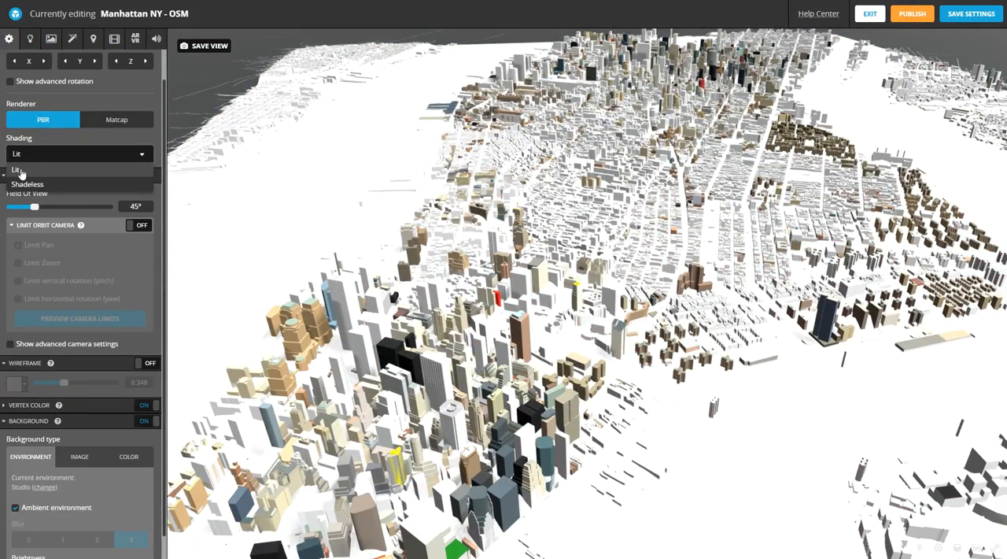
{"action": "left_click", "coordinate": [26, 183]}
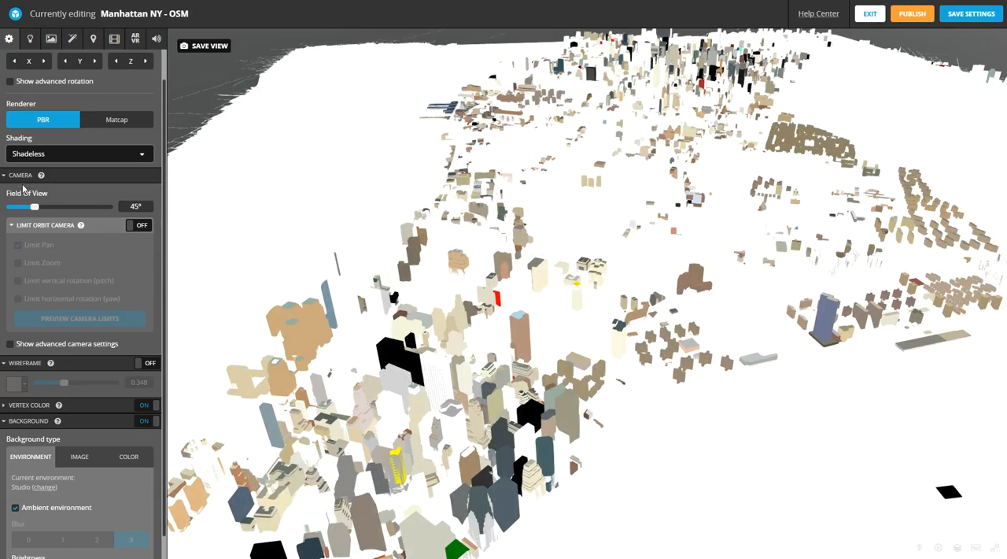
{"action": "left_click", "coordinate": [32, 154]}
{"action": "left_click", "coordinate": [30, 167]}
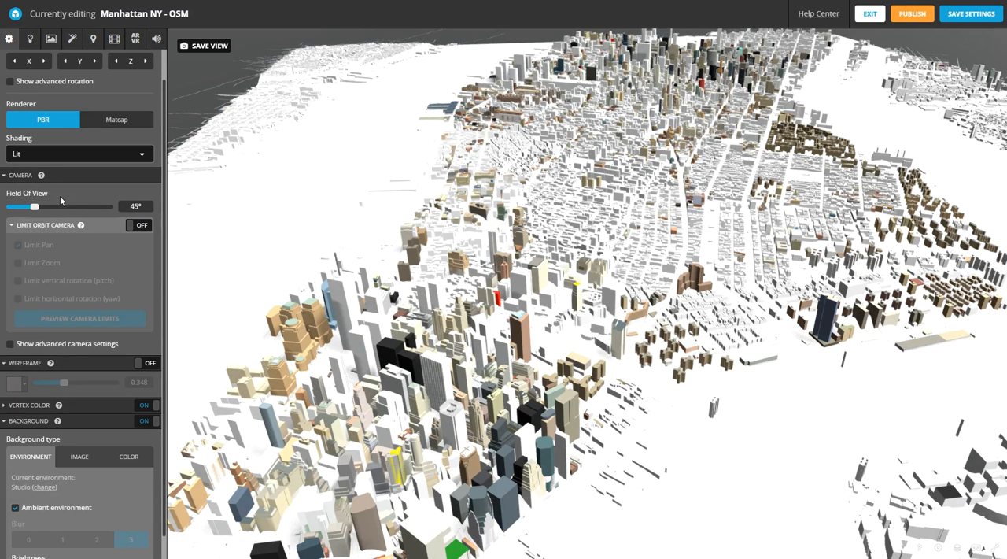
- Collapse the camera settings, open the lighting settings, and try the directional lights on and off
{"action": "left_click", "coordinate": [7, 175]}
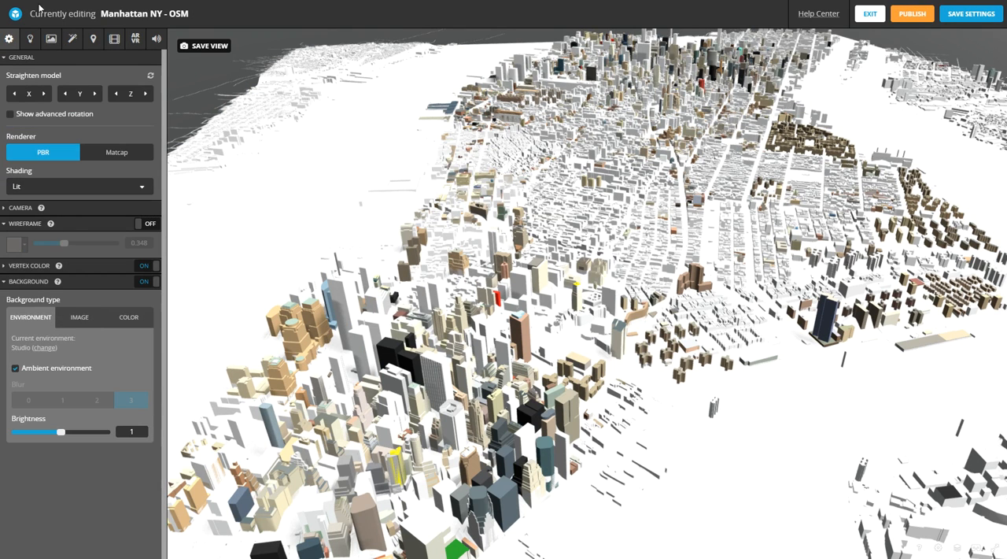
{"action": "left_click", "coordinate": [31, 39]}
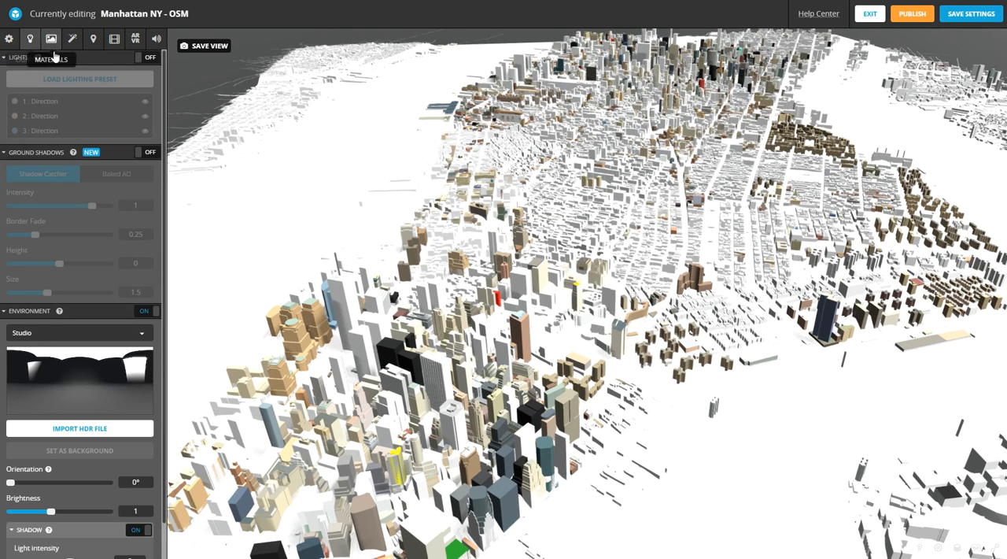
{"action": "left_click", "coordinate": [151, 62]}
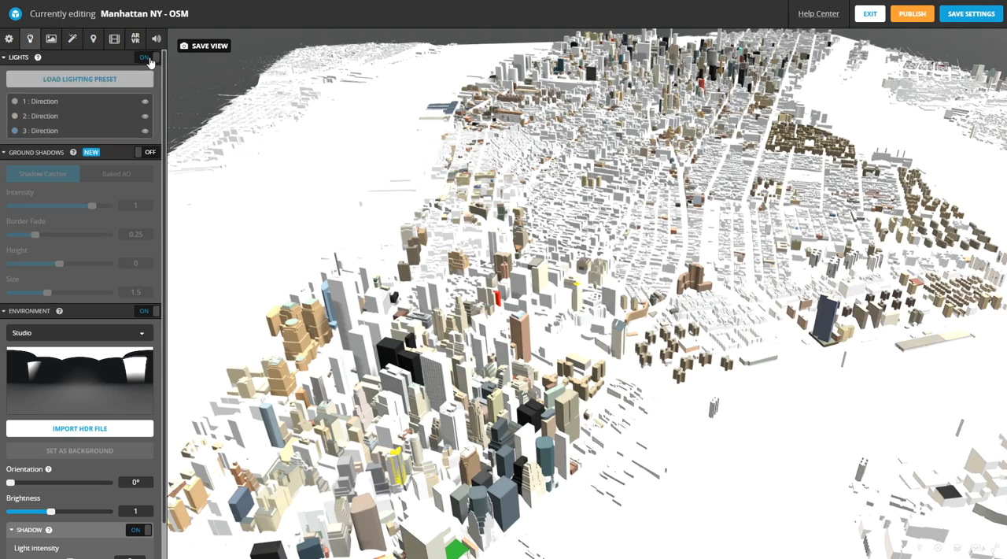
{"action": "left_click", "coordinate": [151, 62]}
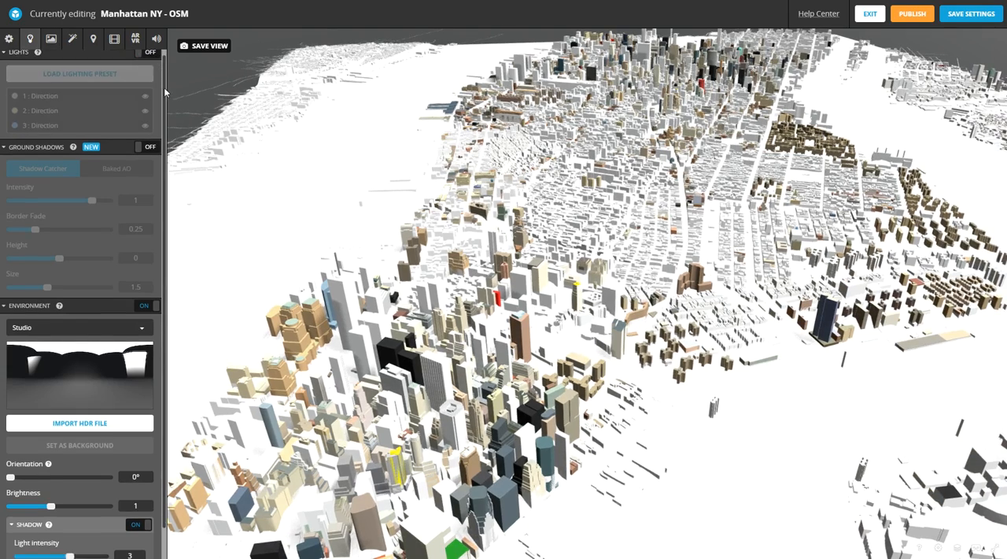
- Try the Shadow Catcher ground shadows, inspect the model with them, and turn them off again
{"action": "scroll", "coordinate": [160, 134], "scroll_direction": "down", "scroll_amount": 1}
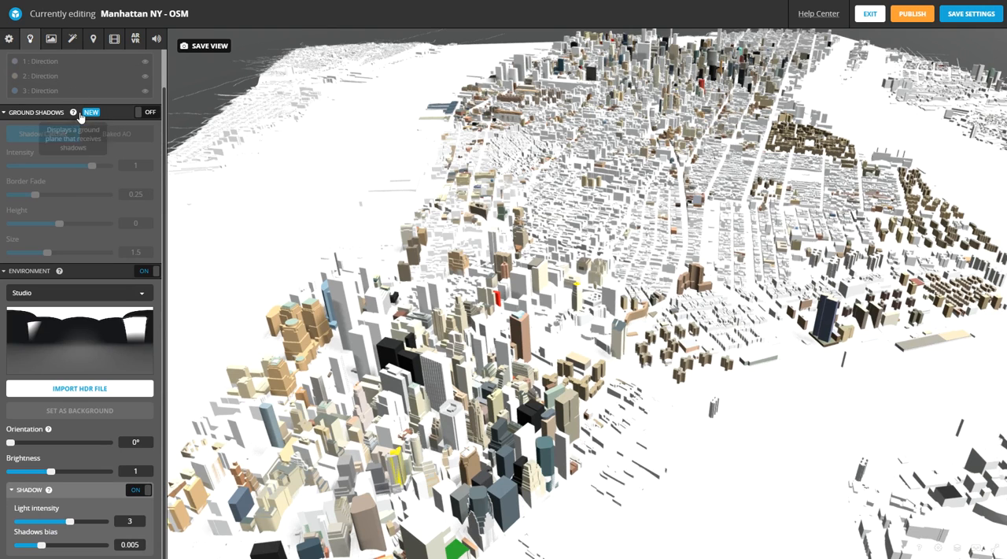
{"action": "scroll", "coordinate": [426, 129], "scroll_direction": "down", "scroll_amount": 5}
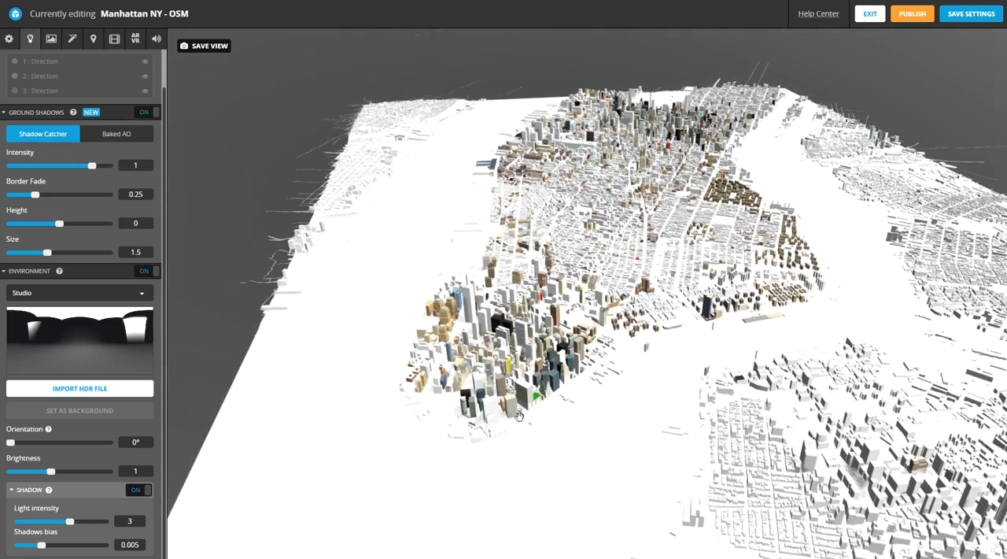
{"action": "left_click_drag", "start_coordinate": [507, 351], "coordinate": [620, 395]}
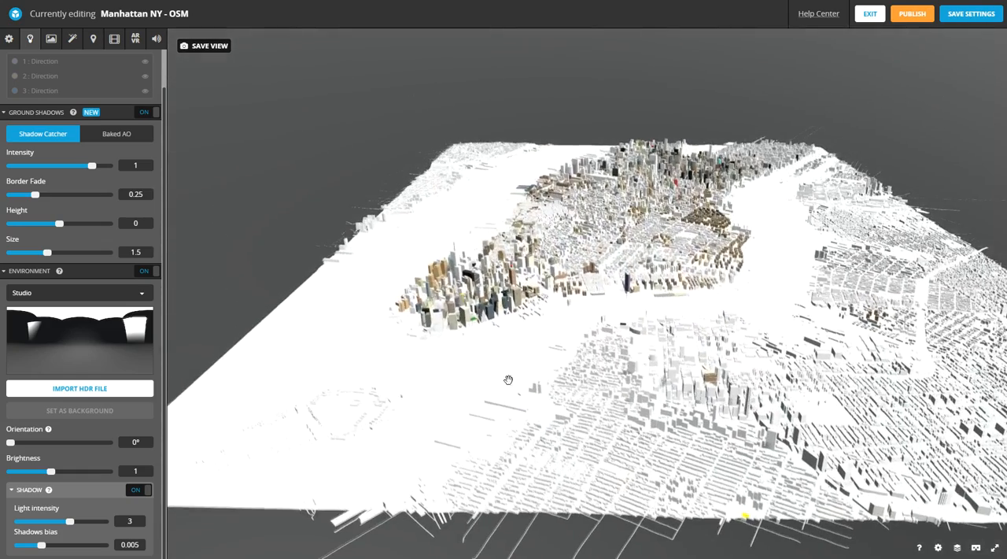
{"action": "left_click", "coordinate": [150, 111]}
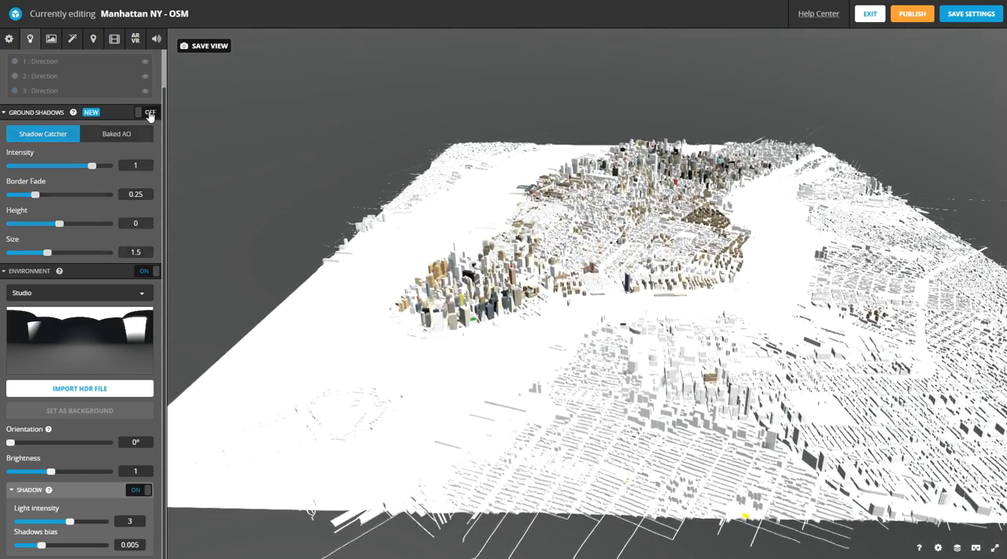
- Try the royal_esplanade_4k_desaturated and Trinitatis Church images as the model's lighting environment
{"action": "left_click", "coordinate": [39, 294]}
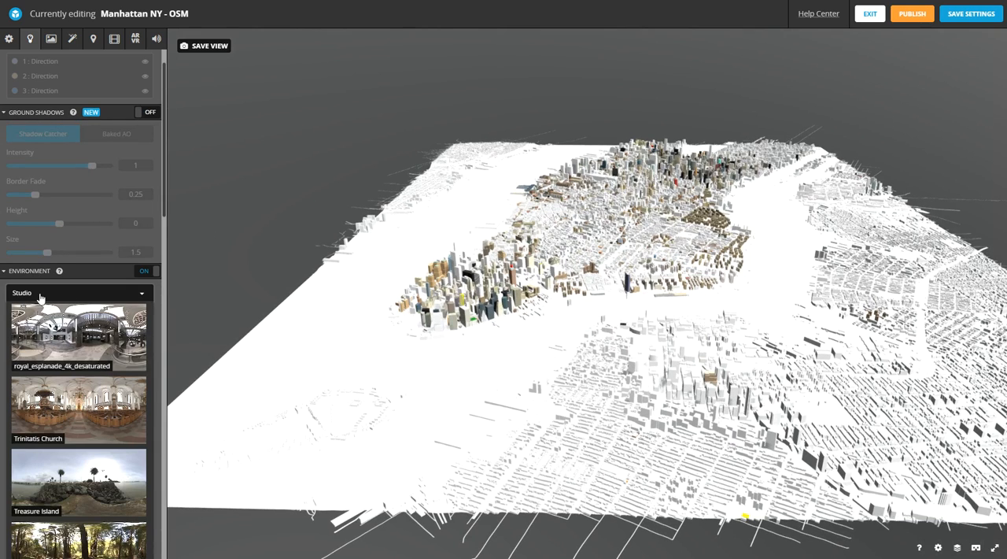
{"action": "left_click", "coordinate": [79, 334]}
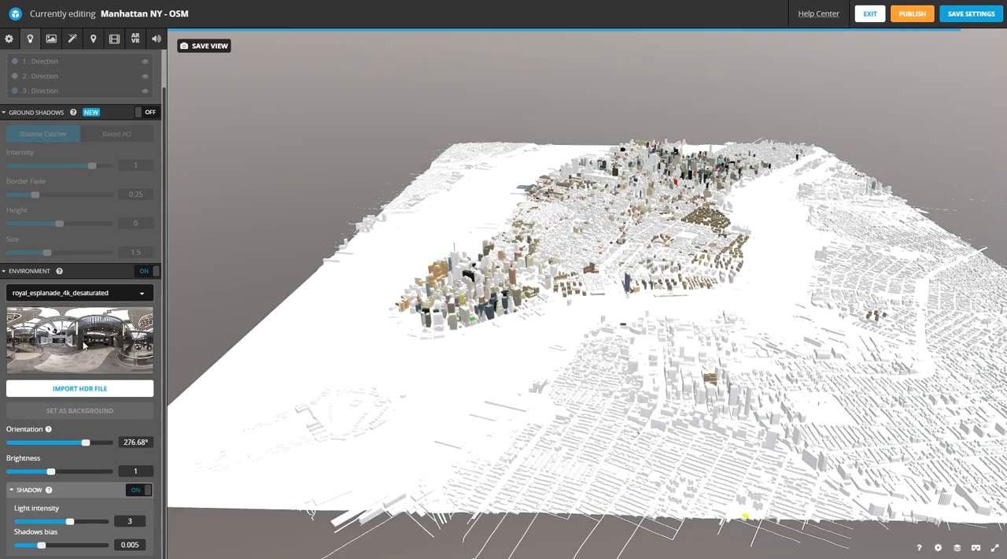
{"action": "left_click", "coordinate": [80, 296]}
{"action": "left_click", "coordinate": [82, 402]}
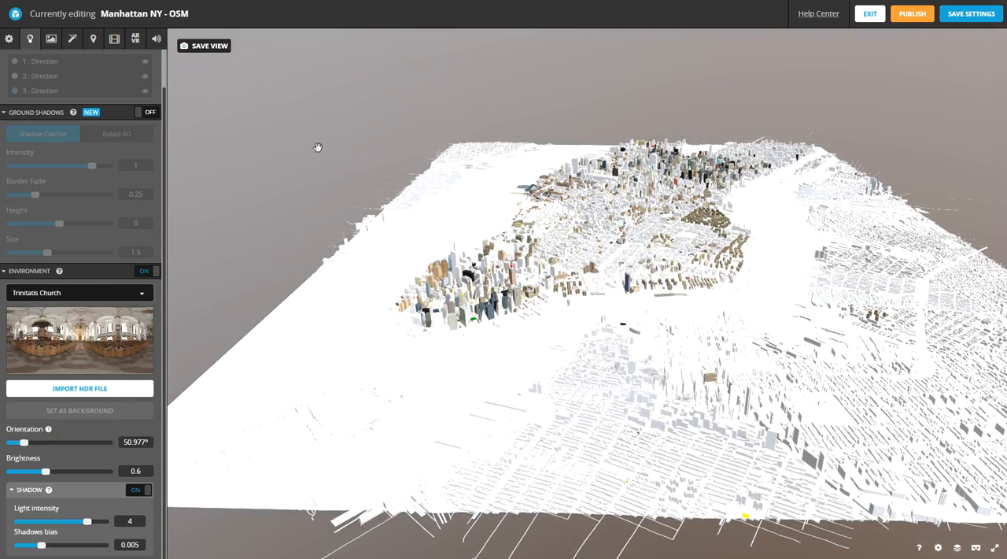
- Check the general settings and set the model's lighting environment to Road in Dordogne
{"action": "left_click", "coordinate": [8, 37]}
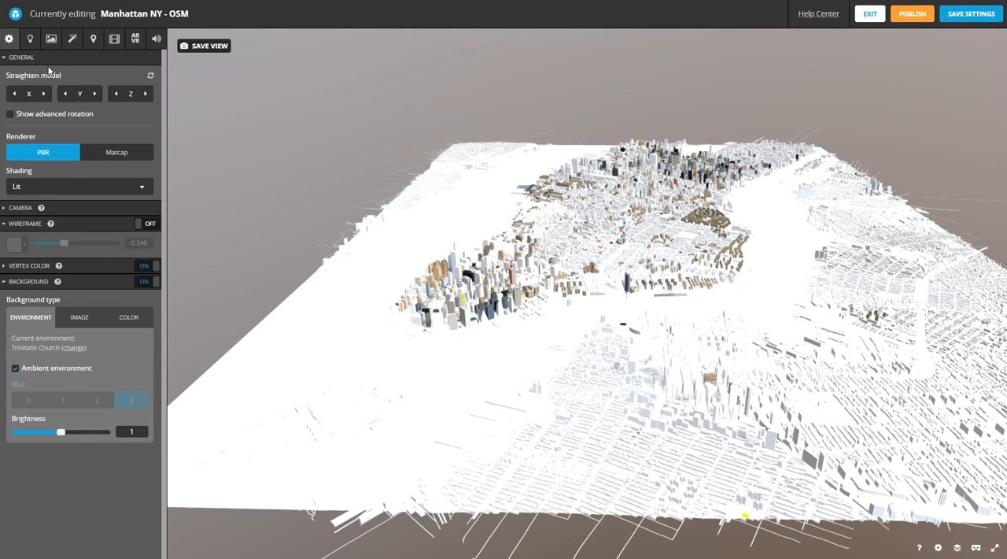
{"action": "left_click", "coordinate": [30, 38]}
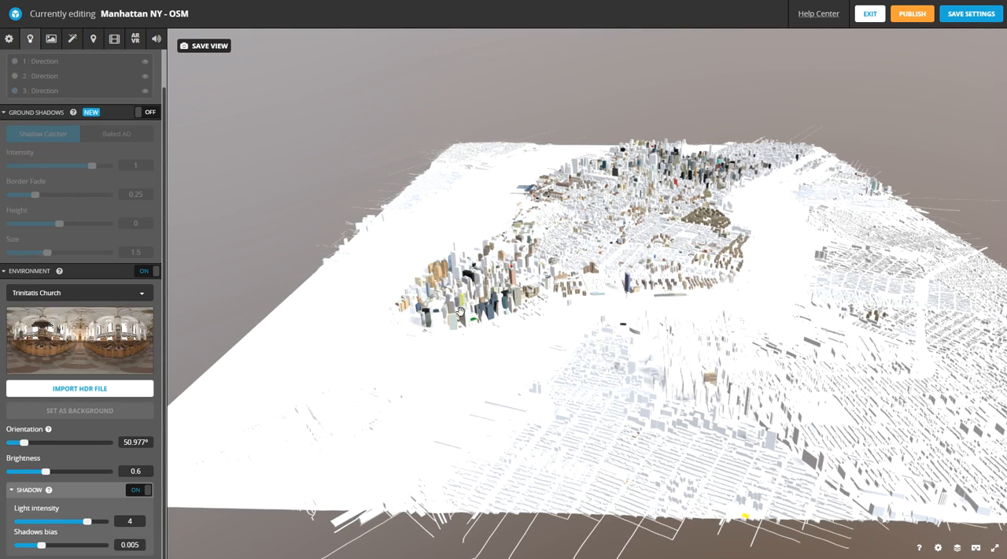
{"action": "left_click", "coordinate": [47, 293]}
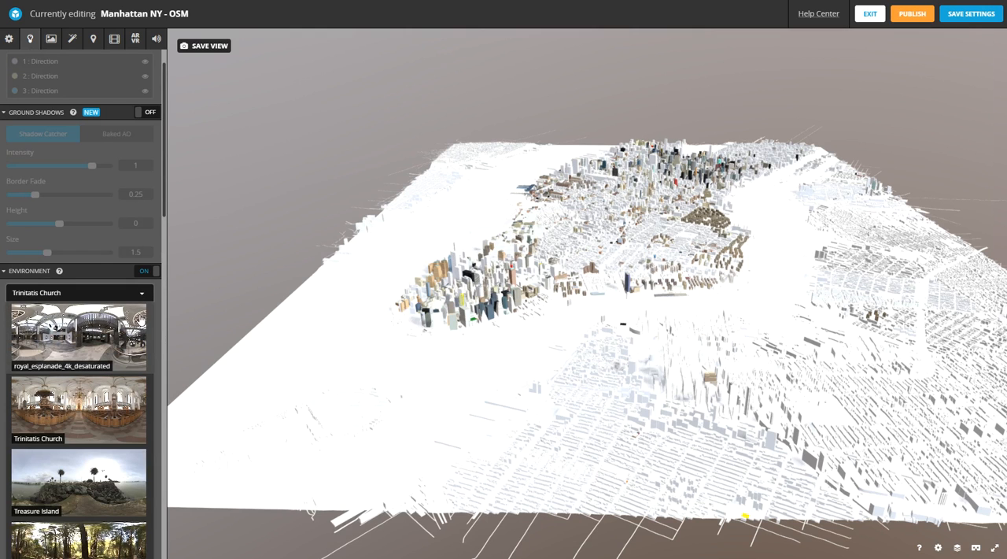
{"action": "left_click_drag", "start_coordinate": [166, 219], "coordinate": [161, 390]}
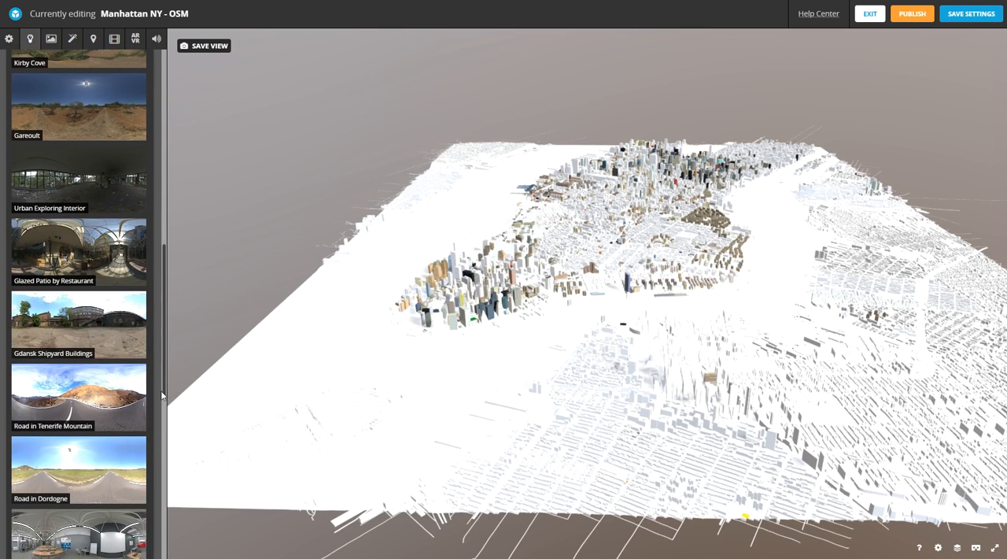
{"action": "left_click", "coordinate": [92, 467]}
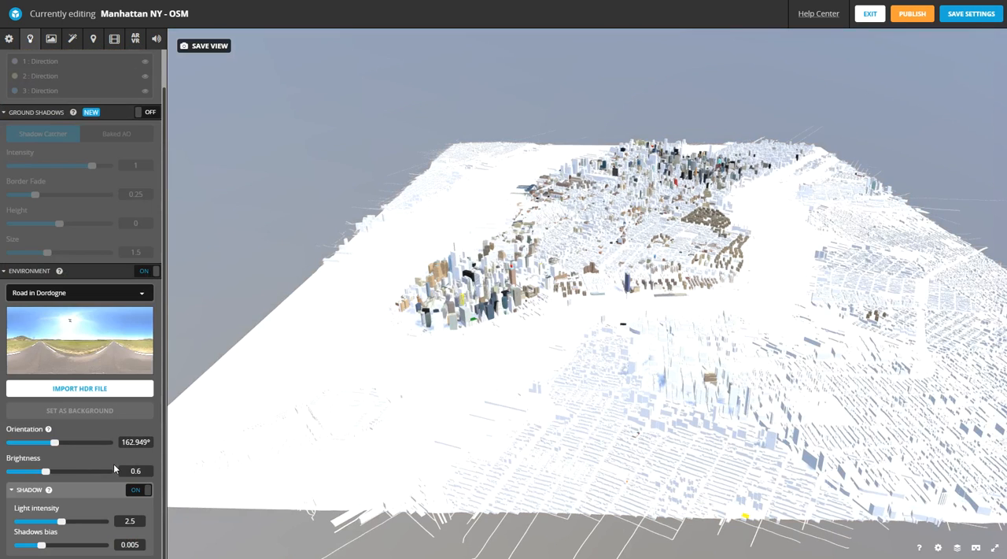
- Rotate the Road in Dordogne environment's orientation to about 327° and inspect the changed shadows on the city
{"action": "left_click_drag", "start_coordinate": [673, 186], "coordinate": [854, 49]}
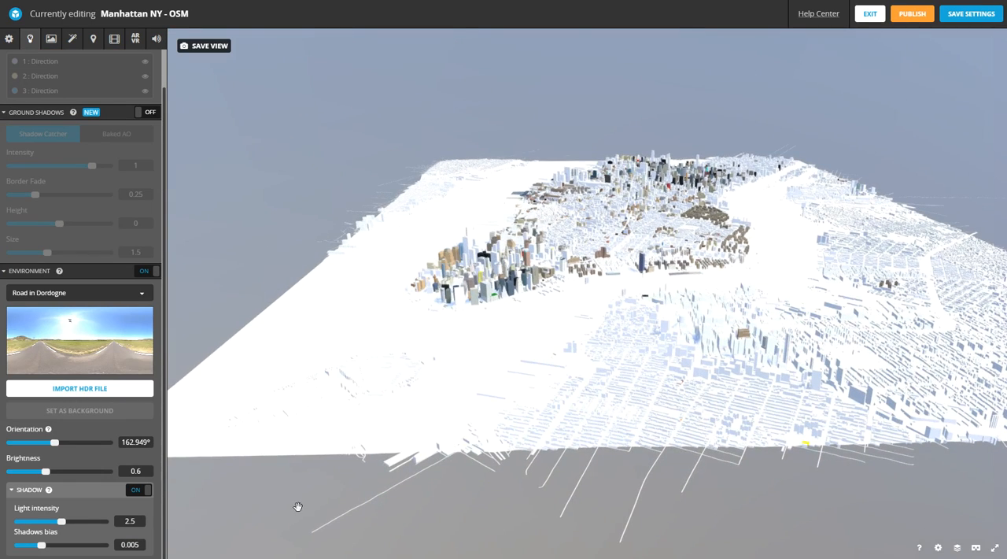
{"action": "left_click_drag", "start_coordinate": [800, 500], "coordinate": [485, 469]}
{"action": "left_click_drag", "start_coordinate": [271, 510], "coordinate": [489, 473]}
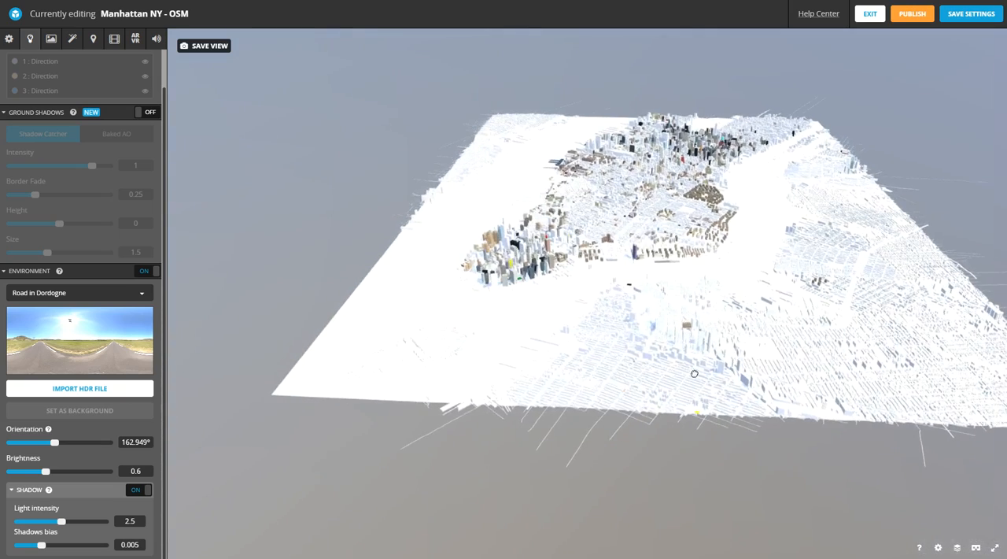
{"action": "left_click_drag", "start_coordinate": [695, 367], "coordinate": [538, 363]}
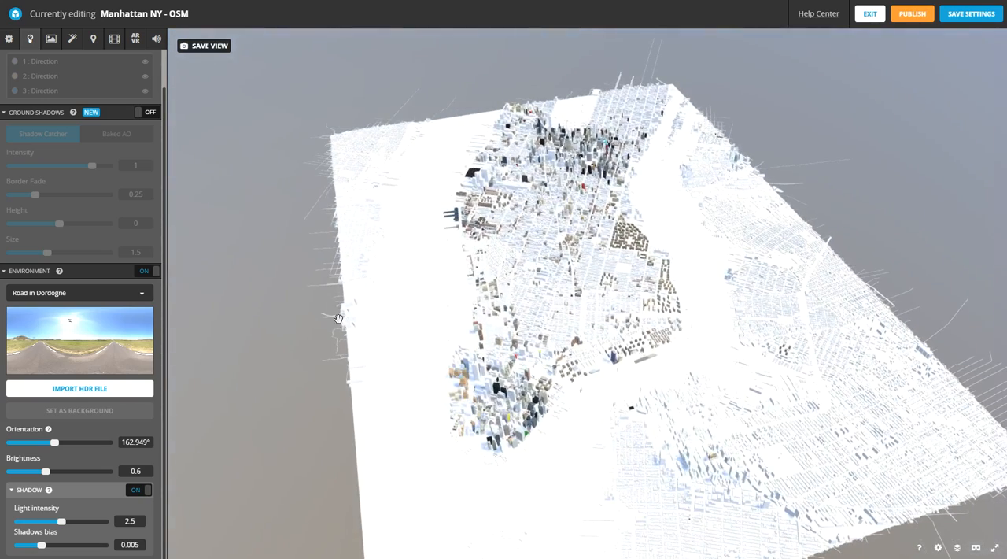
{"action": "left_click_drag", "start_coordinate": [56, 446], "coordinate": [101, 445]}
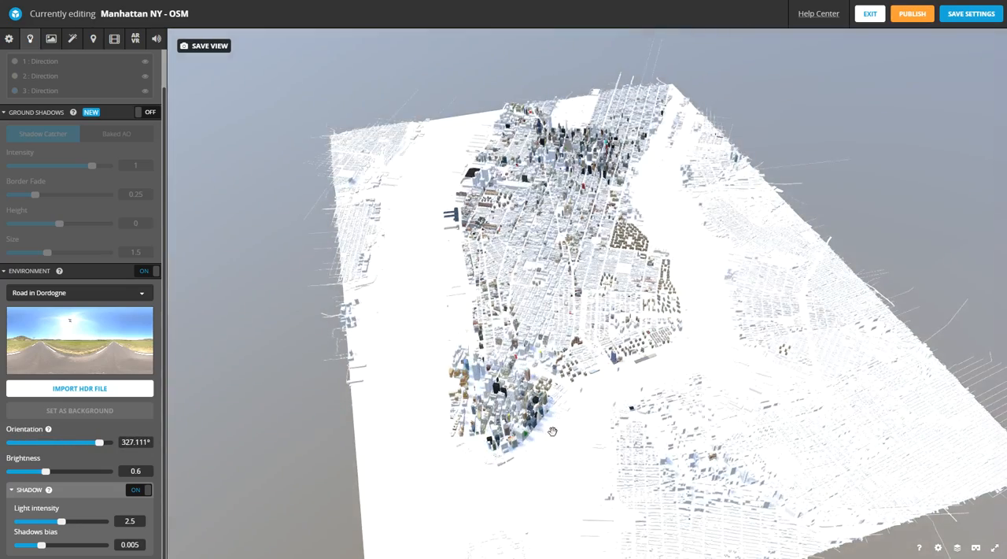
{"action": "left_click_drag", "start_coordinate": [554, 464], "coordinate": [548, 421]}
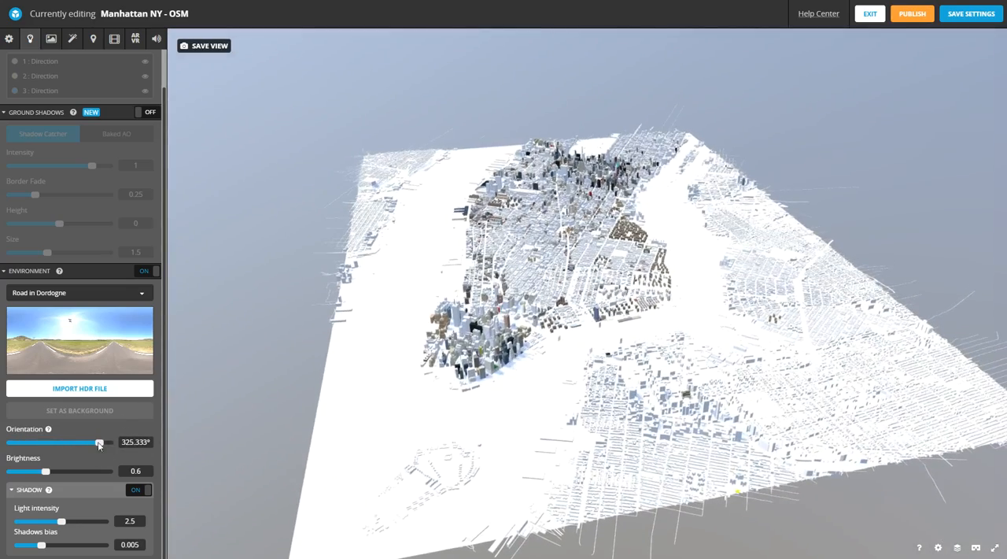
- Try the environment's orientation at about 308° and inspect the shadows around the southern tip of Manhattan
{"action": "mouse_move", "coordinate": [100, 444]}
{"action": "left_mouse_down"}
{"action": "mouse_move", "coordinate": [73, 442]}
{"action": "mouse_move", "coordinate": [97, 446]}
{"action": "left_mouse_up"}
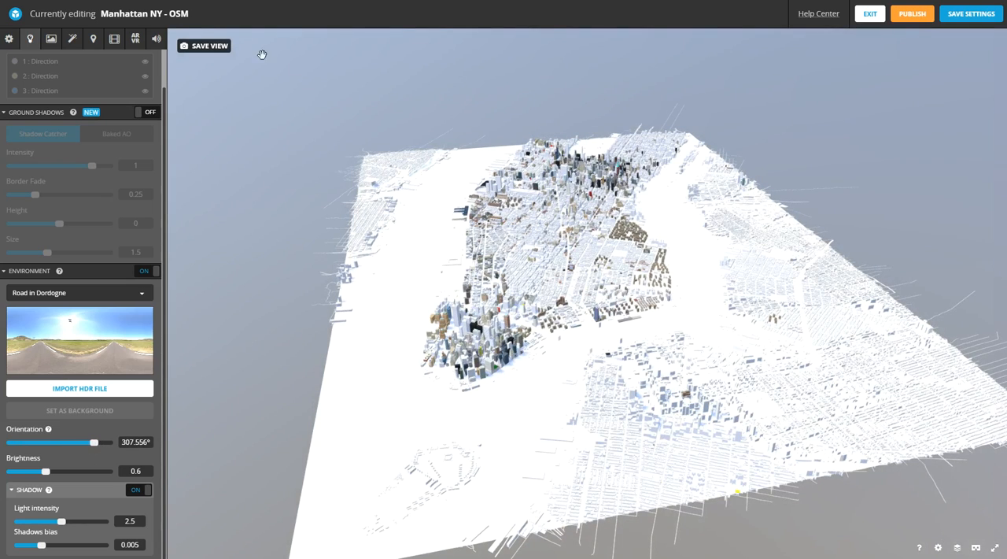
{"action": "left_click_drag", "start_coordinate": [537, 207], "coordinate": [463, 339]}
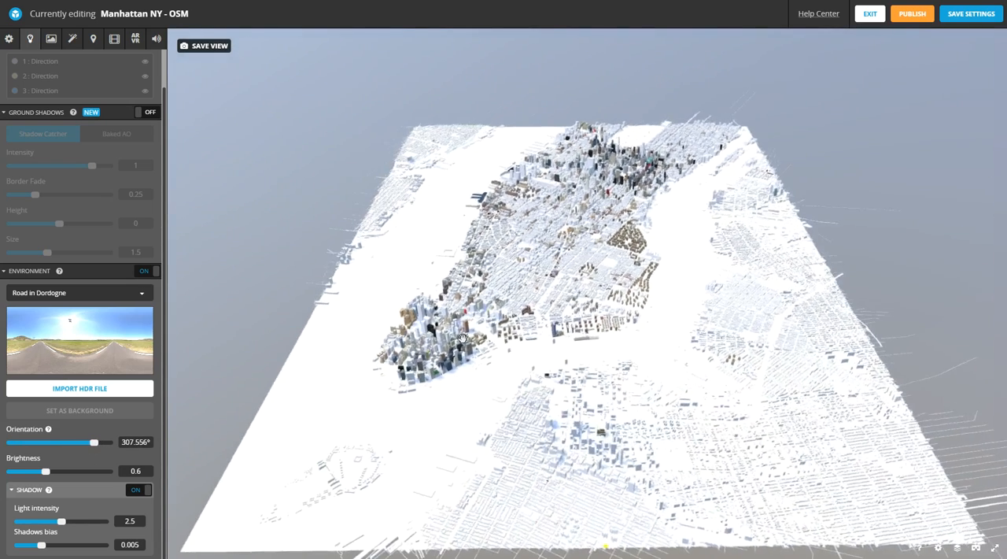
{"action": "scroll", "coordinate": [455, 342], "scroll_direction": "up", "scroll_amount": 5}
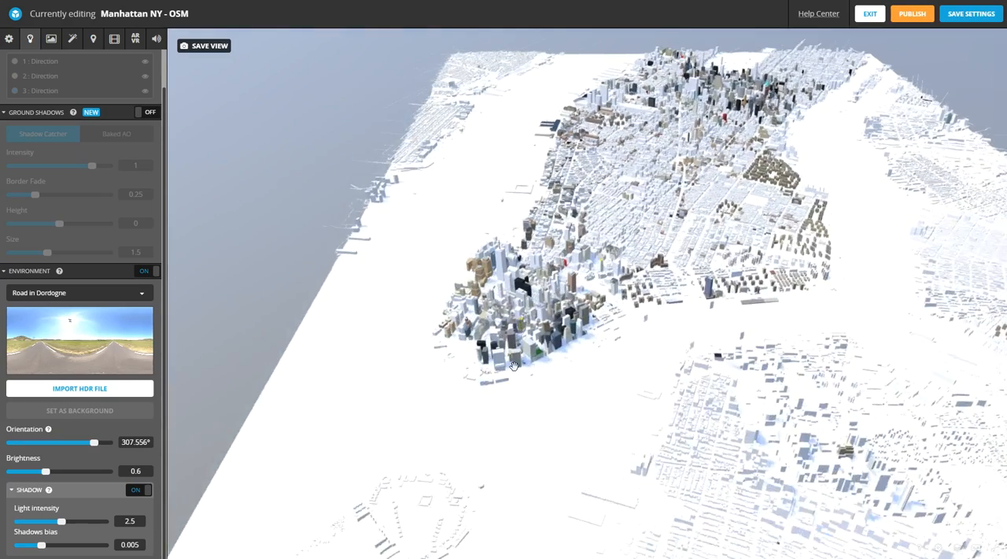
{"action": "scroll", "coordinate": [540, 366], "scroll_direction": "up", "scroll_amount": 2}
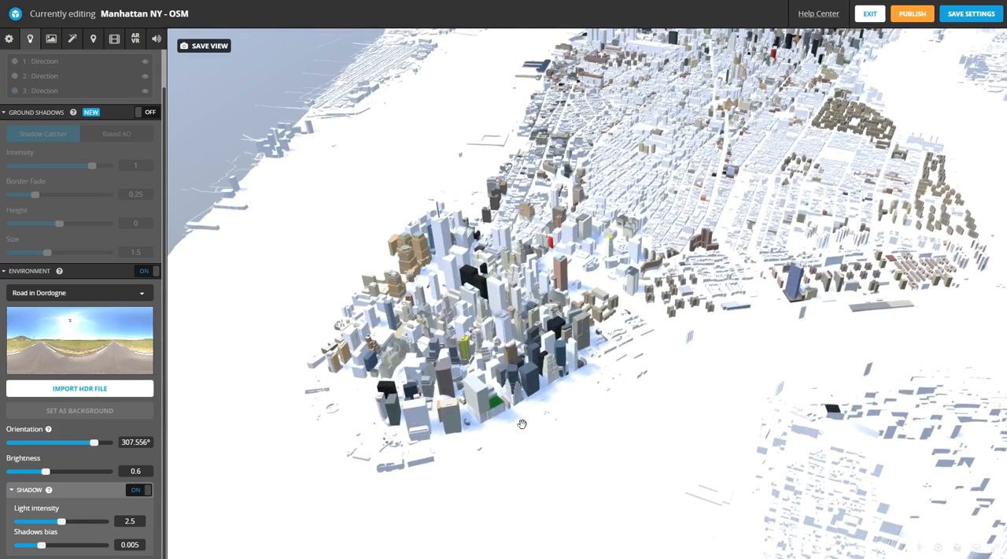
{"action": "scroll", "coordinate": [522, 424], "scroll_direction": "up", "scroll_amount": 4}
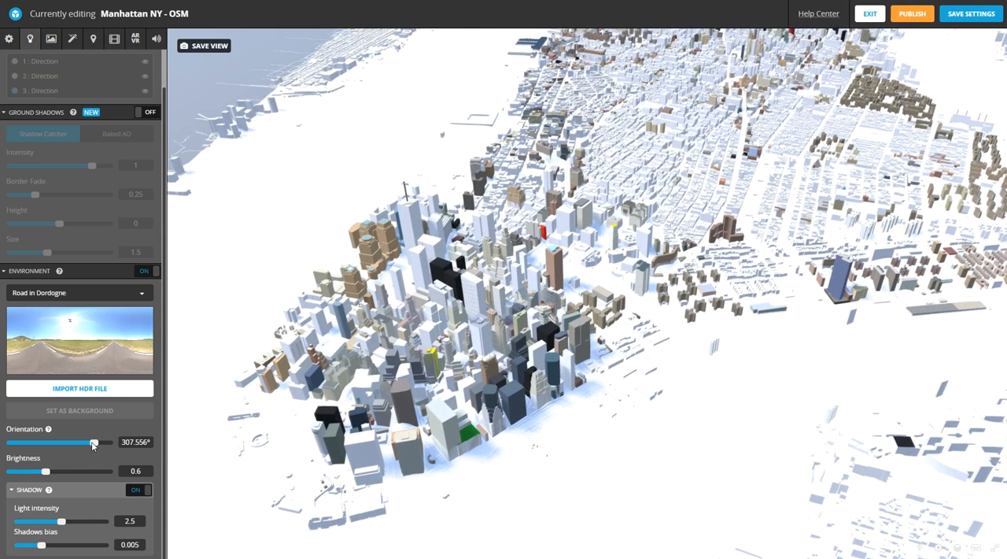
- Try environment orientations of about 39° and 139° and compare the building shadows
{"action": "left_click_drag", "start_coordinate": [93, 443], "coordinate": [20, 453]}
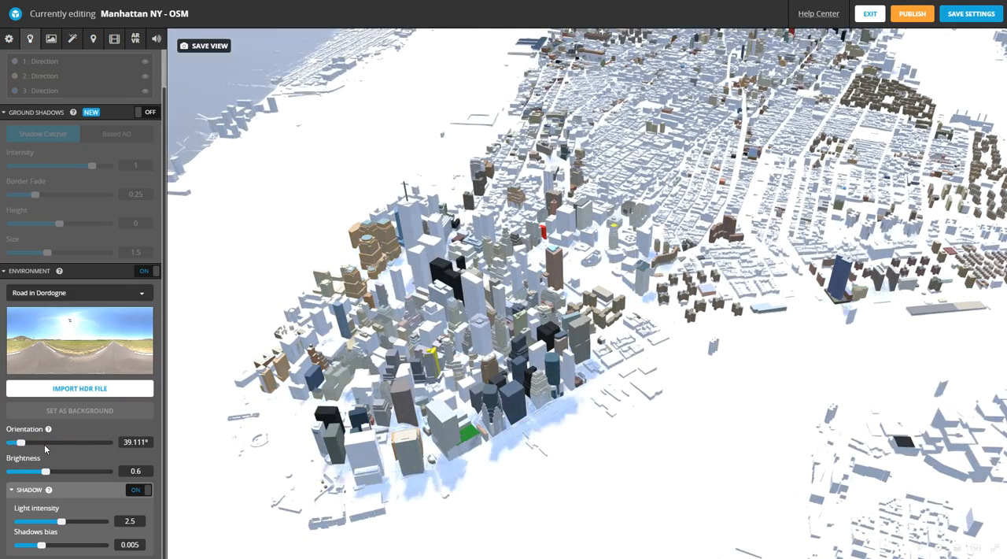
{"action": "left_click", "coordinate": [46, 443]}
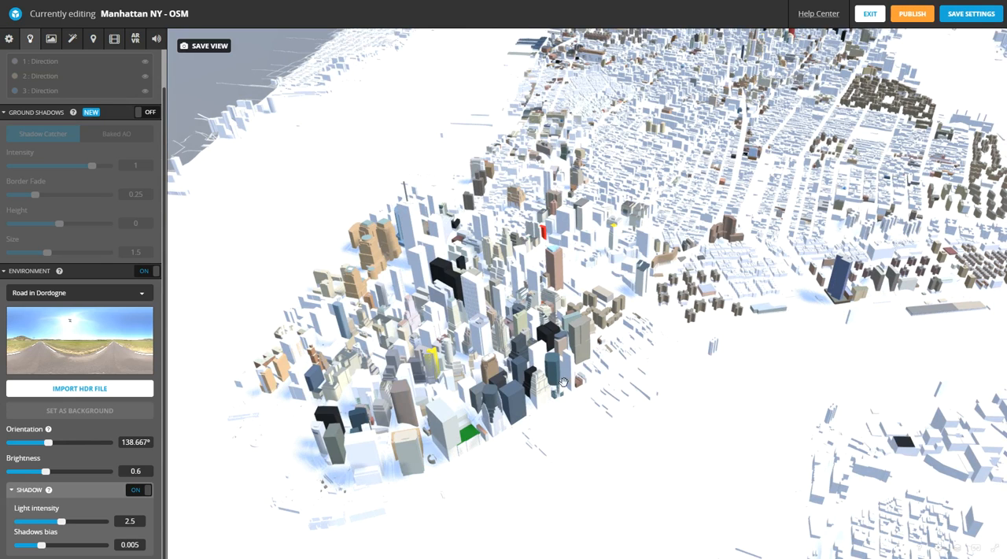
{"action": "left_click_drag", "start_coordinate": [547, 383], "coordinate": [560, 382]}
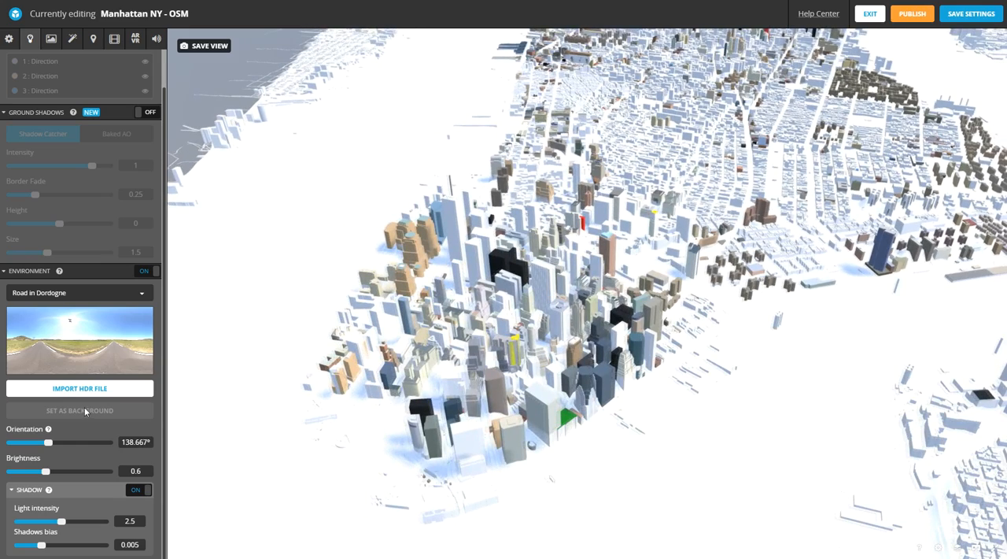
- Try the environment's orientation at 64° and inspect the city's shadows from a lower viewing angle
{"action": "left_click_drag", "start_coordinate": [49, 442], "coordinate": [27, 446]}
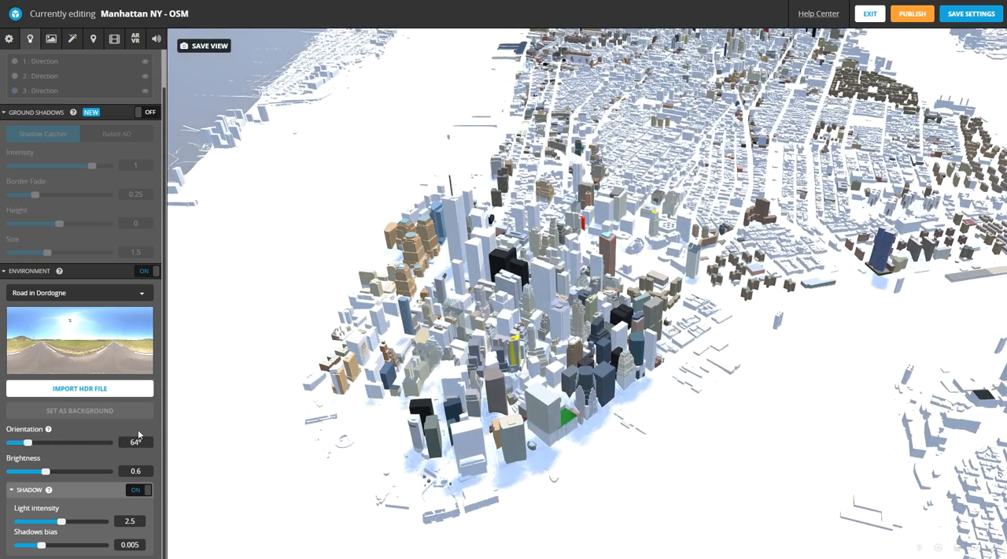
{"action": "left_click_drag", "start_coordinate": [632, 318], "coordinate": [667, 275]}
{"action": "right_click_drag", "start_coordinate": [667, 276], "coordinate": [628, 338]}
{"action": "left_click_drag", "start_coordinate": [627, 338], "coordinate": [646, 287]}
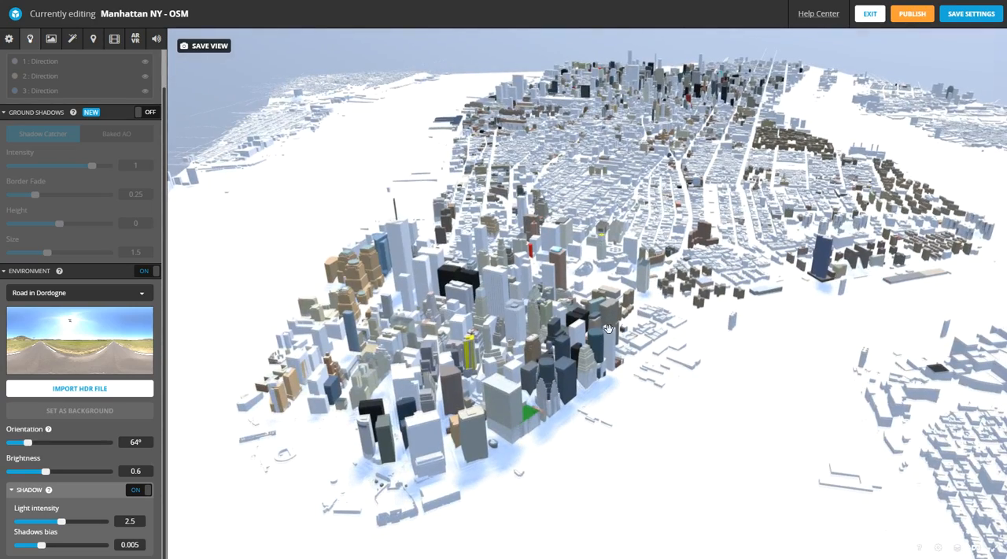
{"action": "left_click_drag", "start_coordinate": [608, 328], "coordinate": [863, 169]}
{"action": "left_click_drag", "start_coordinate": [784, 188], "coordinate": [951, 244]}
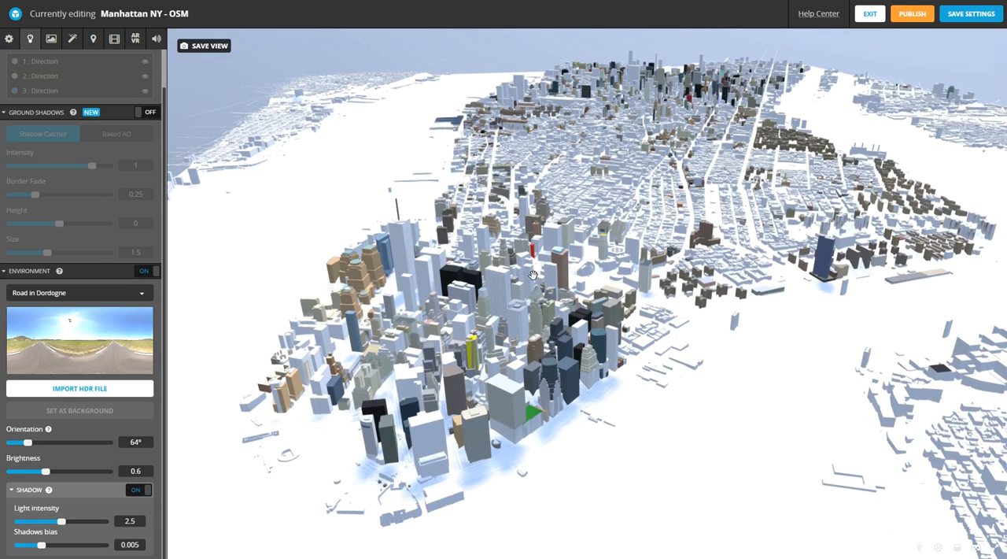
- Set the environment's orientation to 135° and its brightness to 0.55
{"action": "left_click_drag", "start_coordinate": [29, 443], "coordinate": [47, 445]}
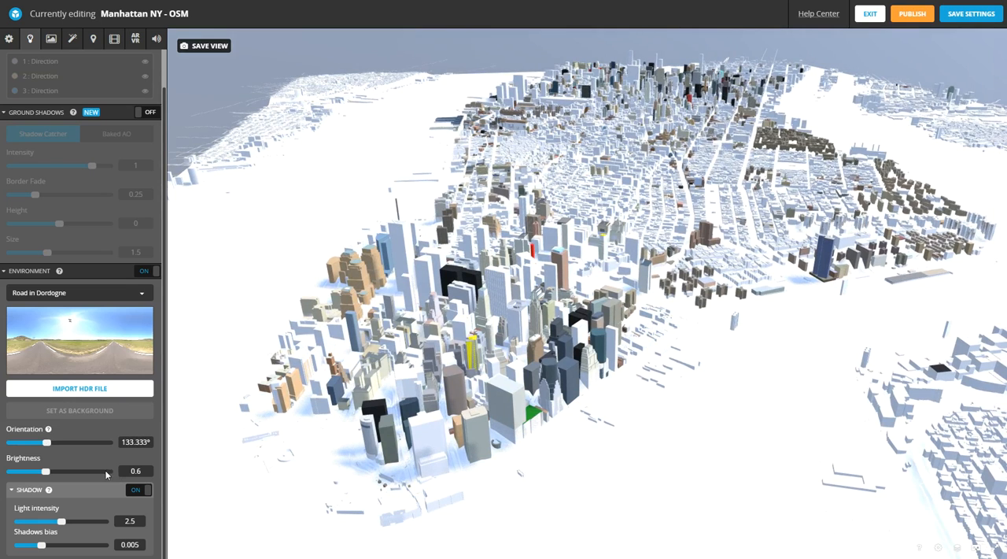
{"action": "left_click", "coordinate": [128, 442]}
{"action": "type", "text": "135"}
{"action": "left_click", "coordinate": [135, 470]}
{"action": "mouse_move", "coordinate": [45, 472]}
{"action": "left_mouse_down"}
{"action": "mouse_move", "coordinate": [68, 470]}
{"action": "mouse_move", "coordinate": [34, 471]}
{"action": "left_mouse_up"}
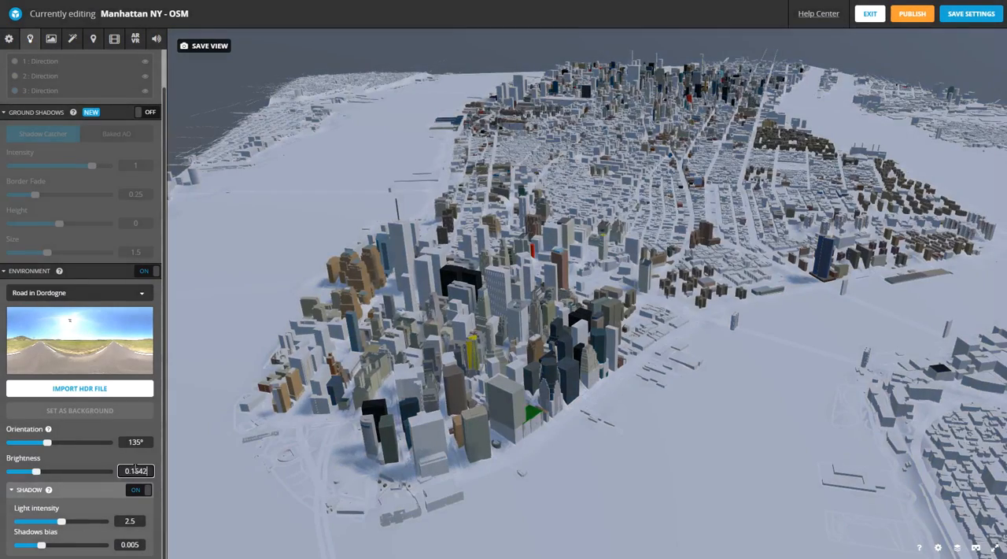
{"action": "type", "text": "5"}
{"action": "left_click", "coordinate": [139, 443]}
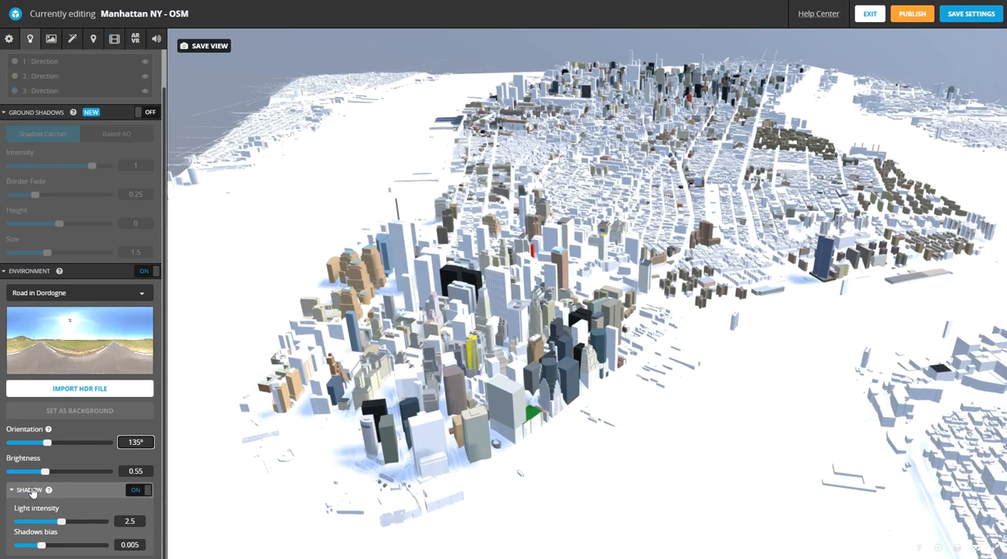
- Compare the environment shadow off and on, try a light intensity of 2.1, and restore it to 2.5
{"action": "left_click", "coordinate": [136, 489]}
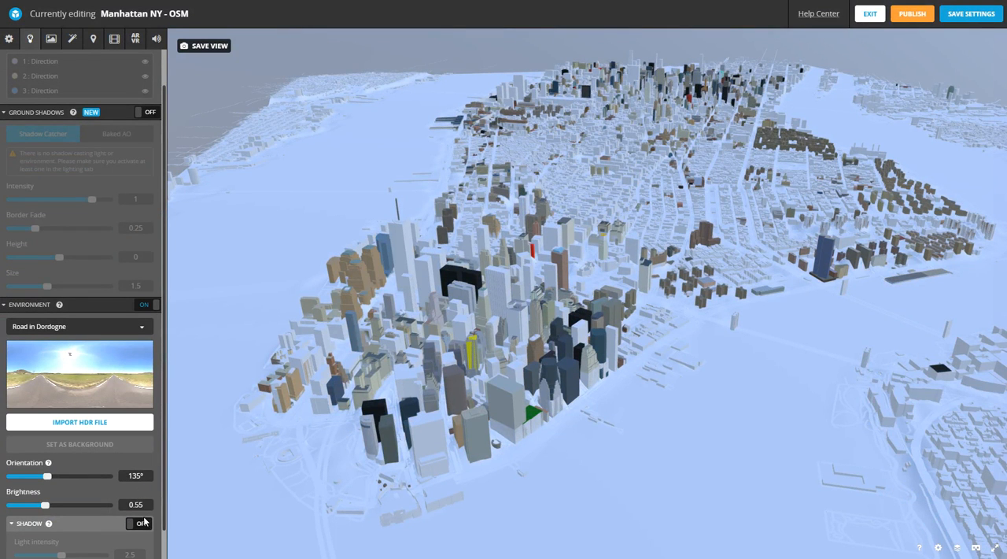
{"action": "left_click", "coordinate": [141, 522]}
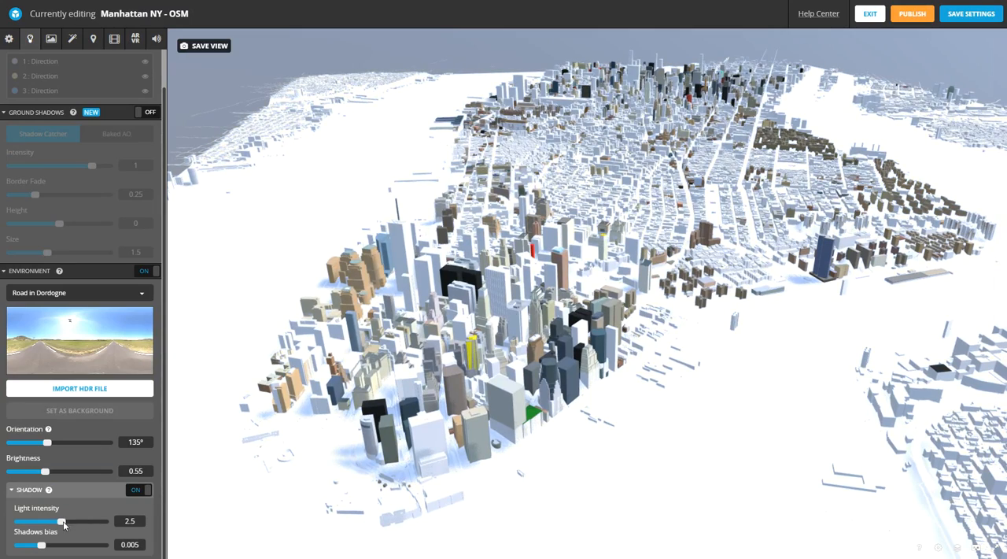
{"action": "mouse_move", "coordinate": [64, 525]}
{"action": "left_mouse_down"}
{"action": "mouse_move", "coordinate": [111, 525]}
{"action": "mouse_move", "coordinate": [55, 526]}
{"action": "left_mouse_up"}
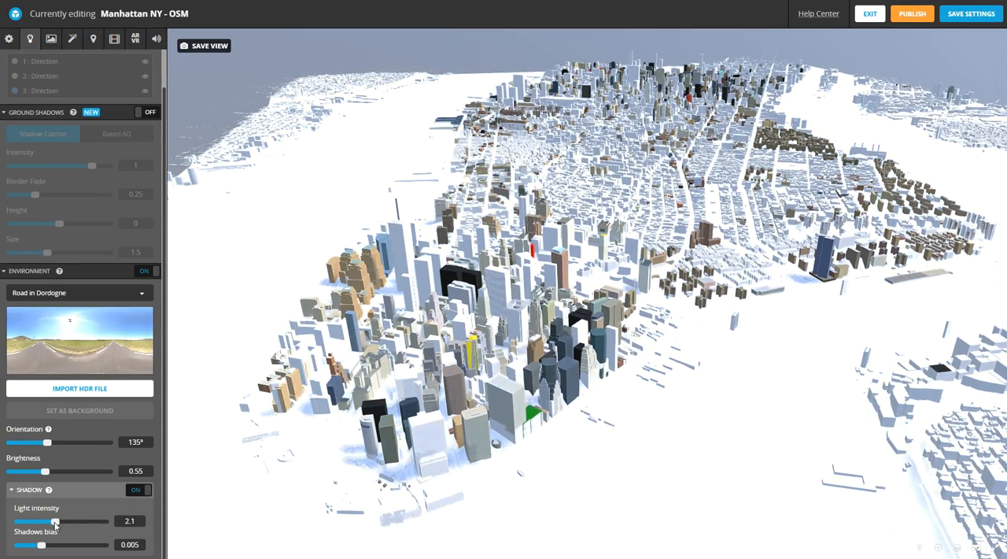
{"action": "left_click", "coordinate": [140, 520]}
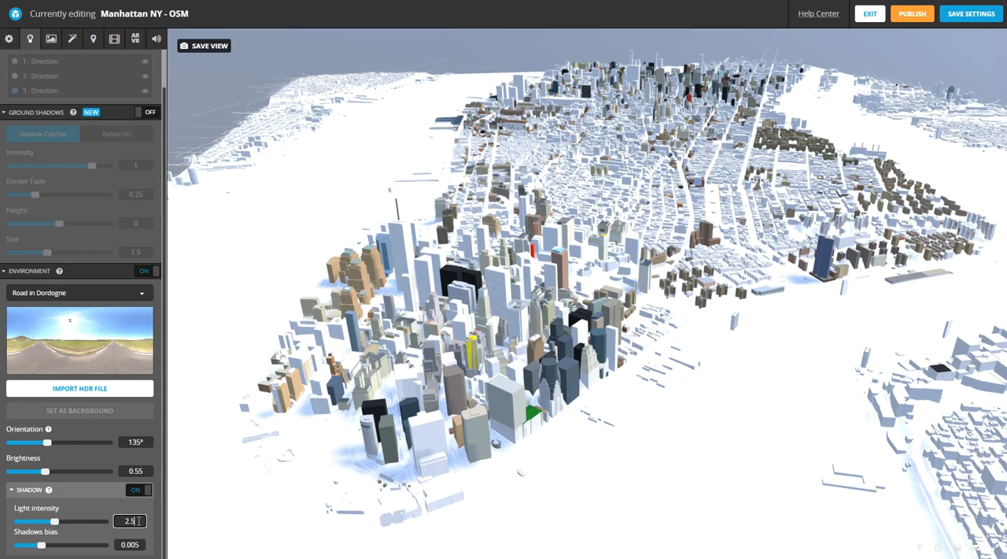
{"action": "type", "text": "5"}
- Try shadows bias values of 0.041 and 0.1 for the environment shadow
{"action": "left_click", "coordinate": [131, 545]}
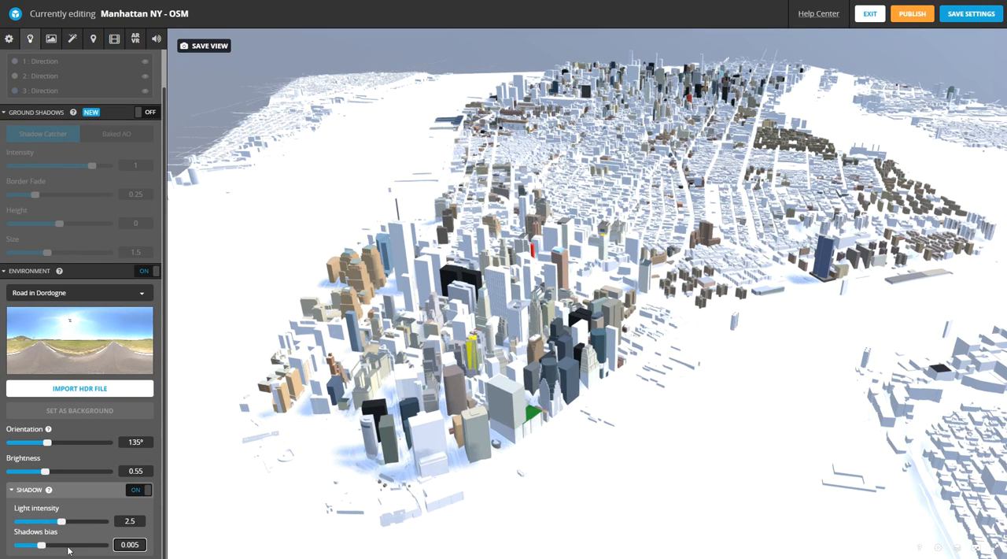
{"action": "mouse_move", "coordinate": [68, 547]}
{"action": "left_mouse_down"}
{"action": "mouse_move", "coordinate": [108, 546]}
{"action": "mouse_move", "coordinate": [18, 546]}
{"action": "mouse_move", "coordinate": [58, 546]}
{"action": "left_mouse_up"}
{"action": "left_click", "coordinate": [136, 543]}
{"action": "key", "text": "BackSpace"}
{"action": "key", "text": "BackSpace"}
{"action": "key", "text": "BackSpace"}
{"action": "key", "text": "BackSpace"}
{"action": "key", "text": "BackSpace"}
{"action": "key", "text": "BackSpace"}
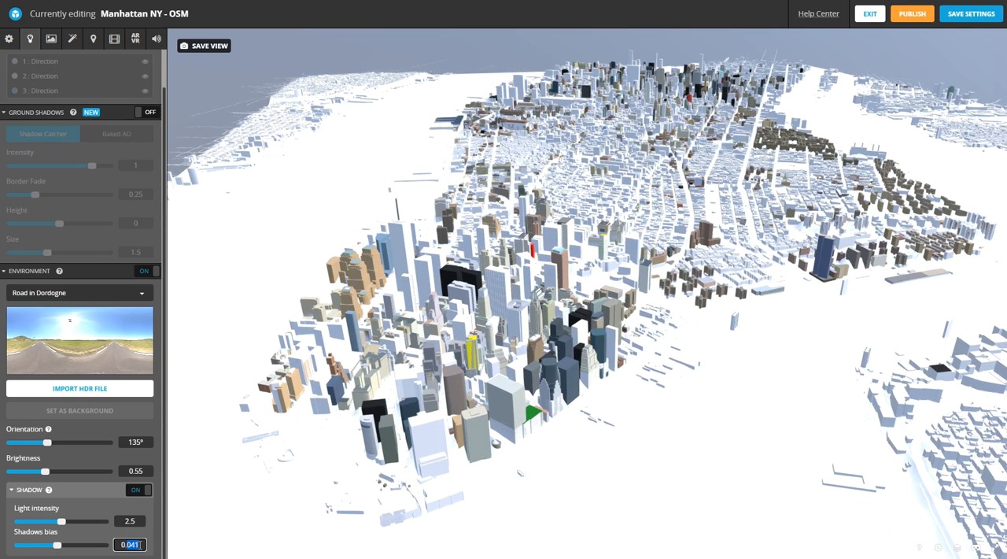
{"action": "type", "text": ".1"}
{"action": "left_click", "coordinate": [140, 521]}
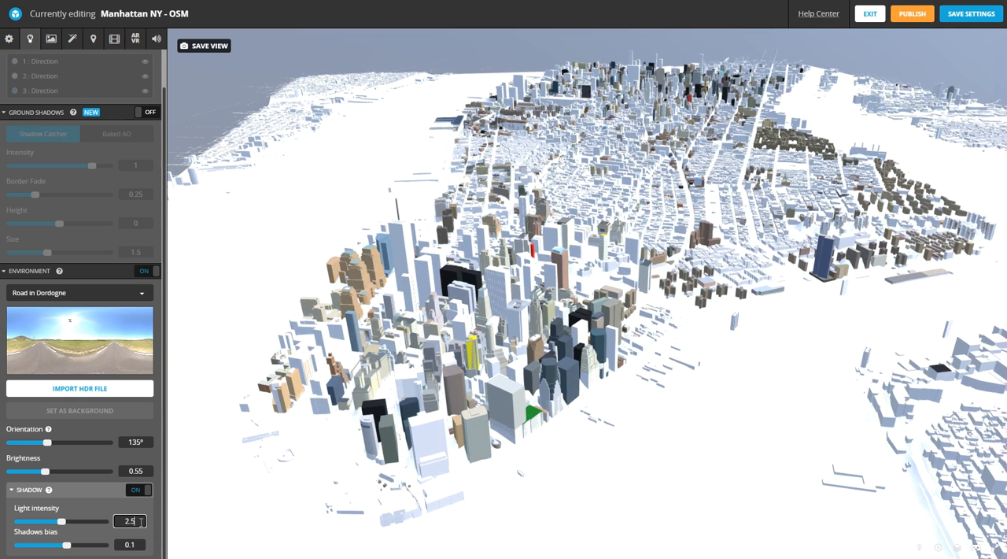
- Try shadows bias values of 0.0002 and 0.05, then set it back to 0.005
{"action": "left_click_drag", "start_coordinate": [66, 549], "coordinate": [28, 548]}
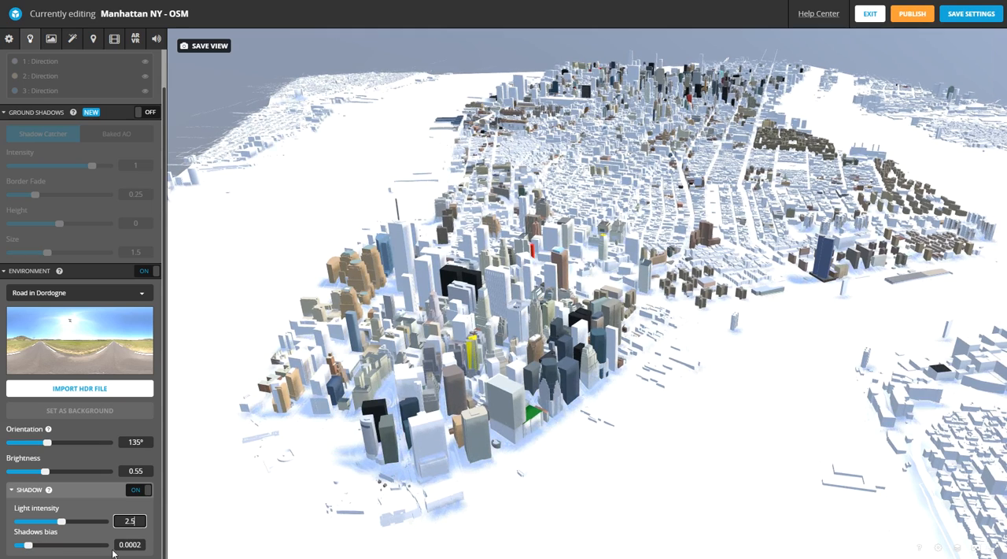
{"action": "left_click", "coordinate": [140, 545]}
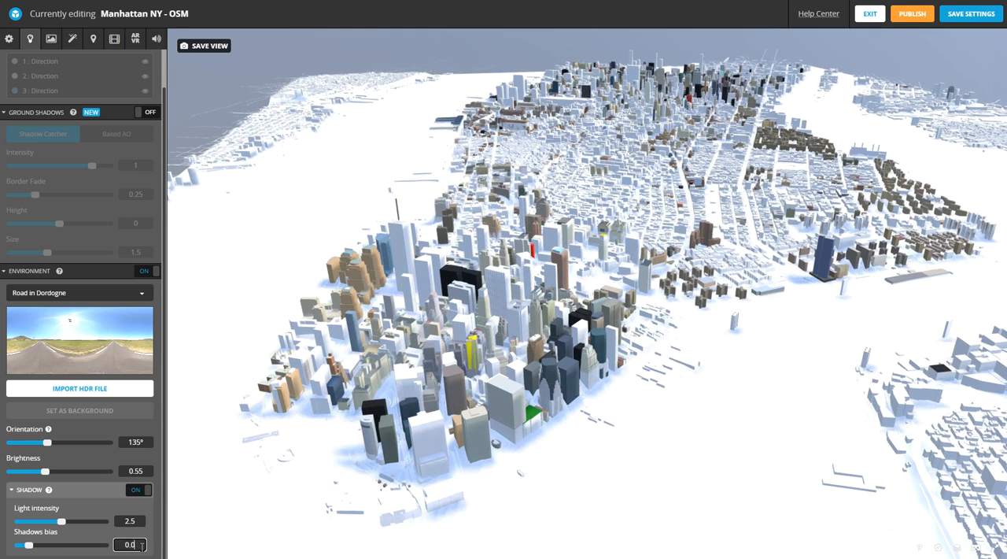
{"action": "left_click", "coordinate": [138, 521]}
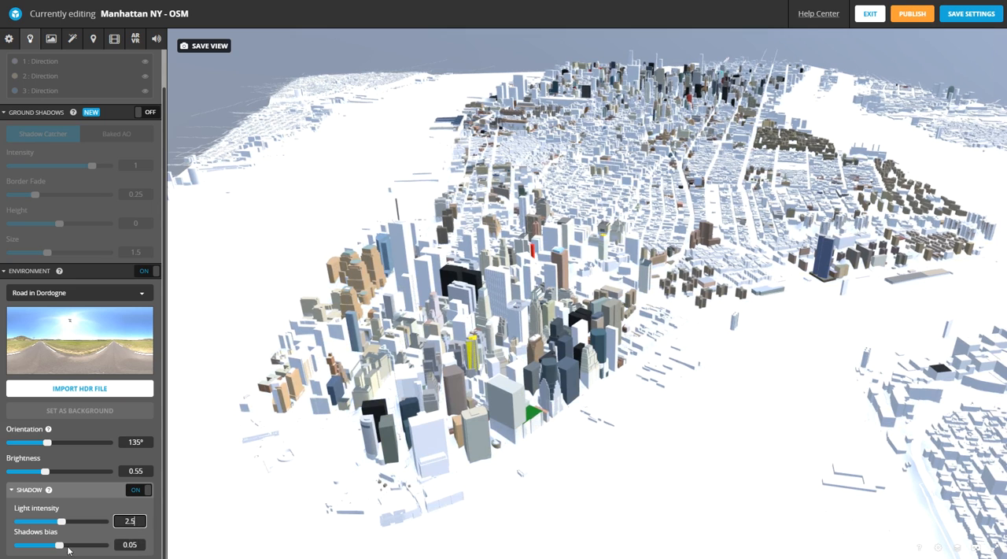
{"action": "left_click", "coordinate": [134, 543]}
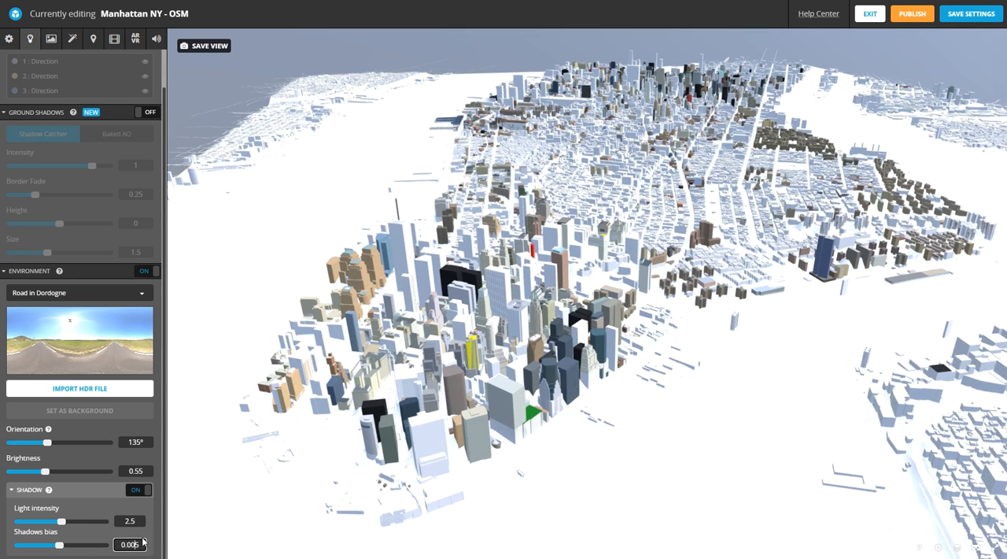
{"action": "left_click", "coordinate": [136, 522]}
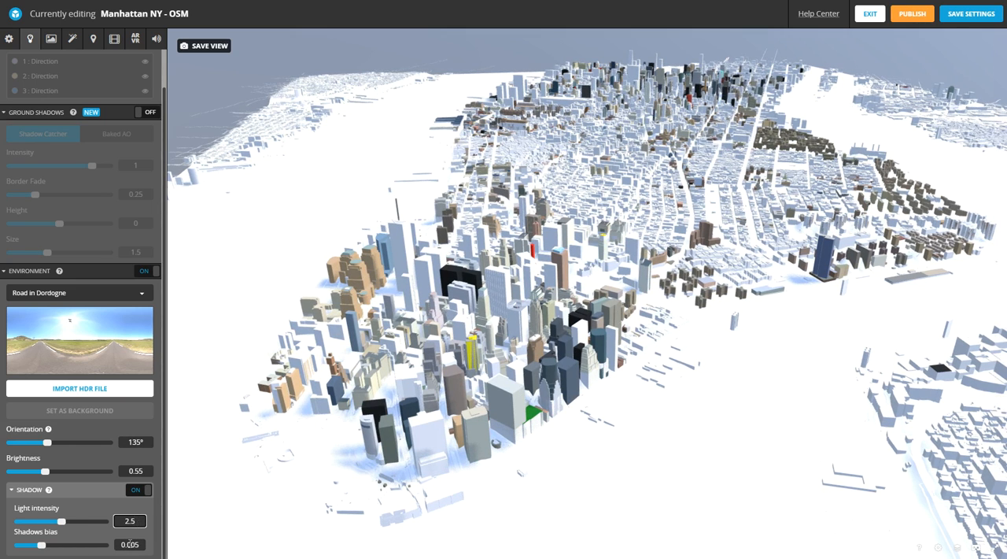
- Fine-tune the shadows bias, trying 0.01 and settling on 0.006, and save the model's settings
{"action": "left_click", "coordinate": [137, 545]}
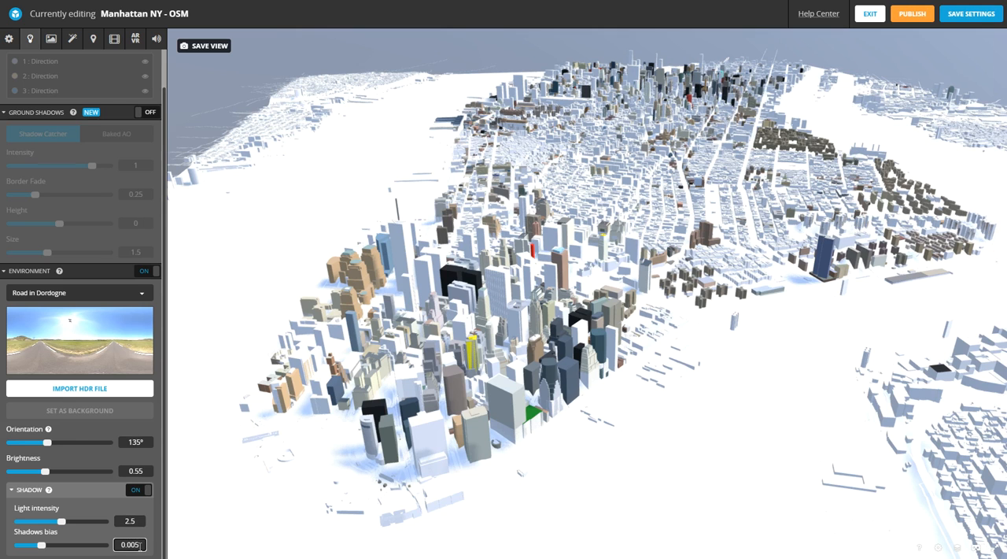
{"action": "left_click", "coordinate": [137, 521]}
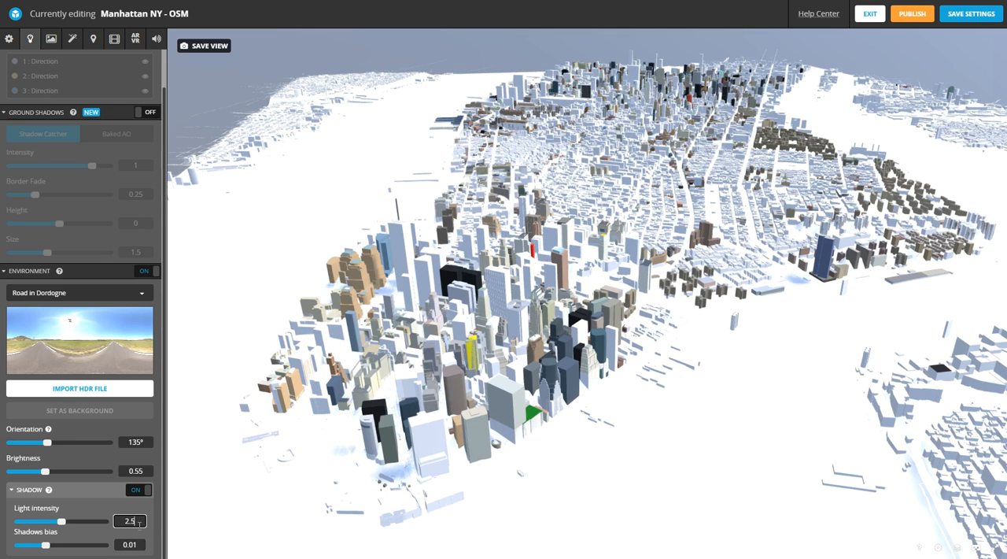
{"action": "left_click_drag", "start_coordinate": [44, 550], "coordinate": [42, 547]}
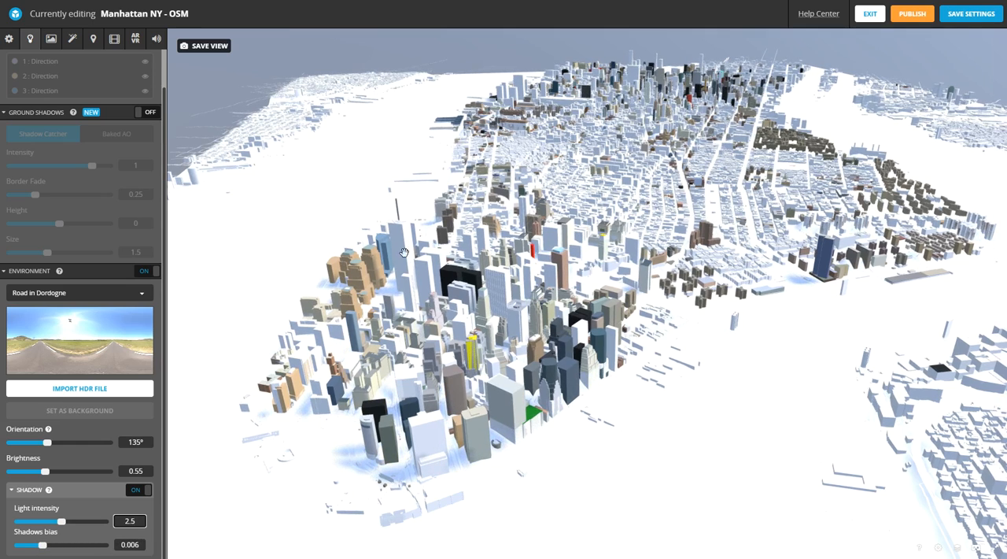
{"action": "left_click_drag", "start_coordinate": [672, 214], "coordinate": [613, 220]}
{"action": "left_click", "coordinate": [967, 15]}
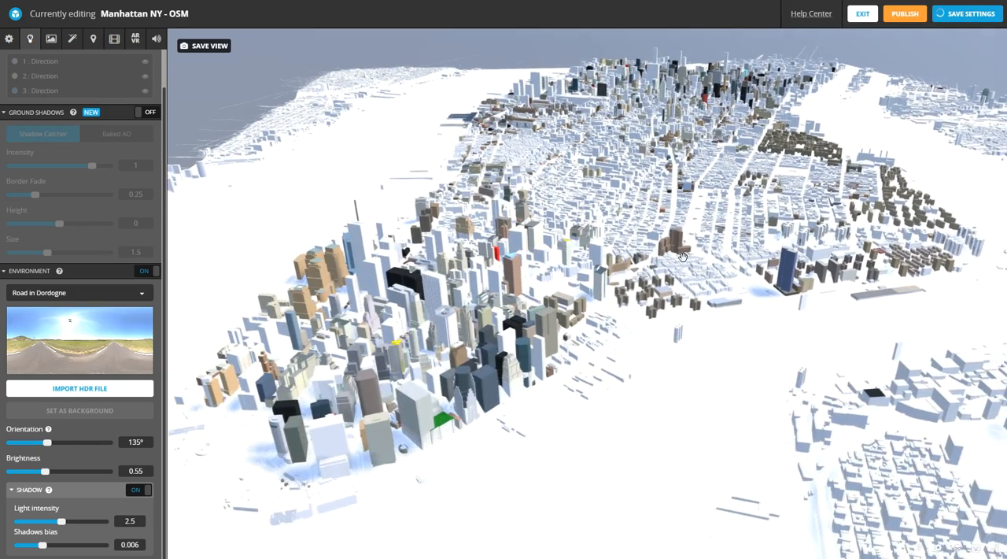
- Open the material settings and select TerrainNodeMaterial for editing
{"action": "scroll", "coordinate": [682, 254], "scroll_direction": "up", "scroll_amount": 5}
{"action": "scroll", "coordinate": [681, 254], "scroll_direction": "down", "scroll_amount": 5}
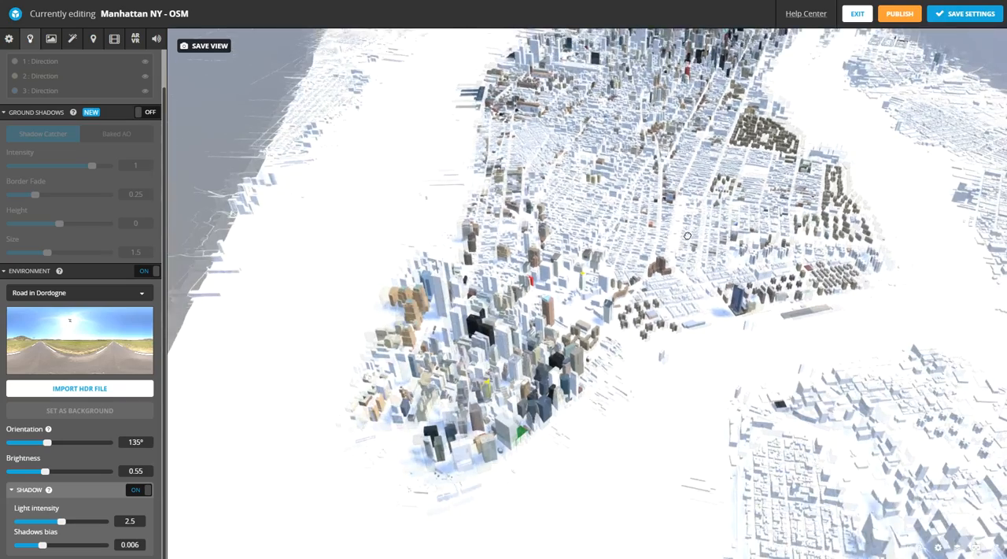
{"action": "left_click_drag", "start_coordinate": [687, 233], "coordinate": [692, 246]}
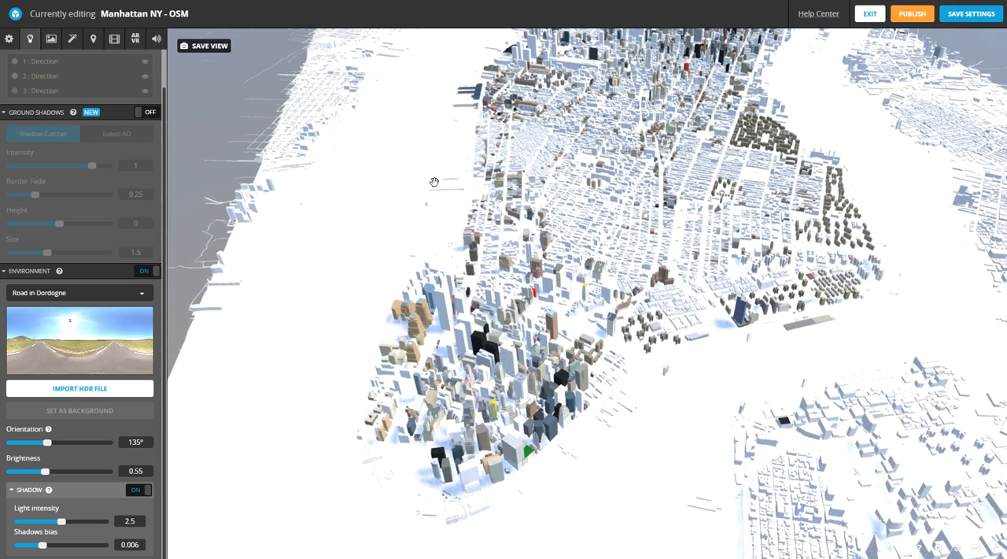
{"action": "left_click", "coordinate": [51, 38]}
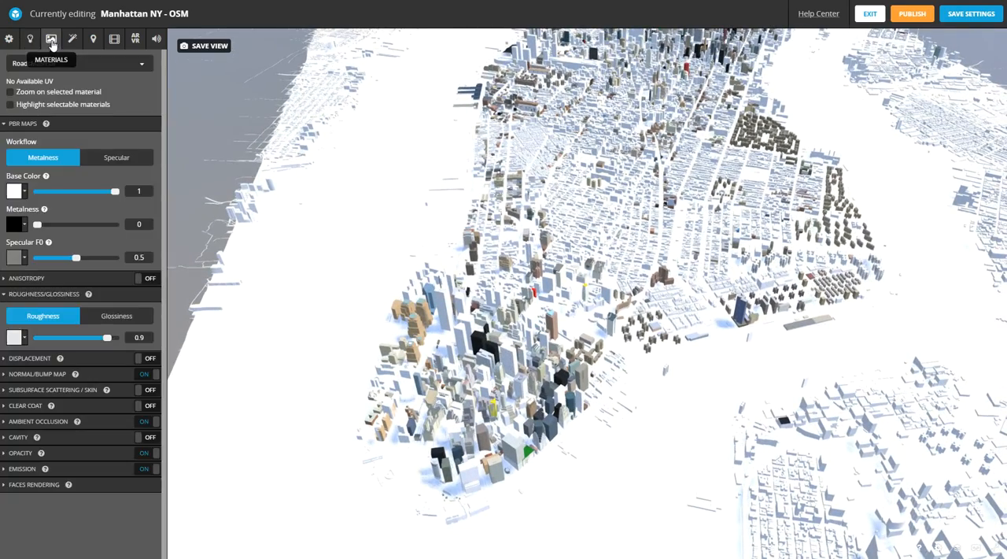
{"action": "left_click", "coordinate": [136, 64]}
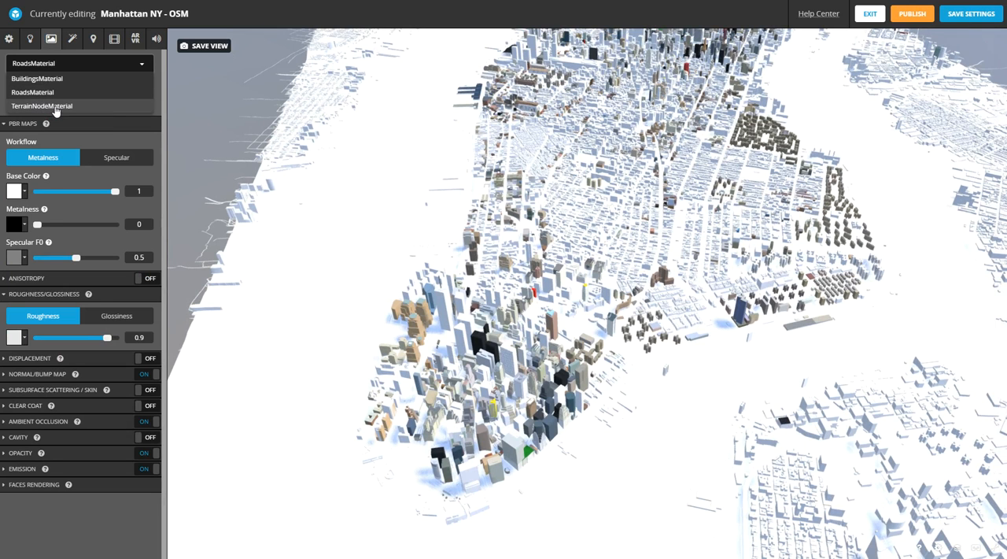
{"action": "left_click", "coordinate": [56, 107]}
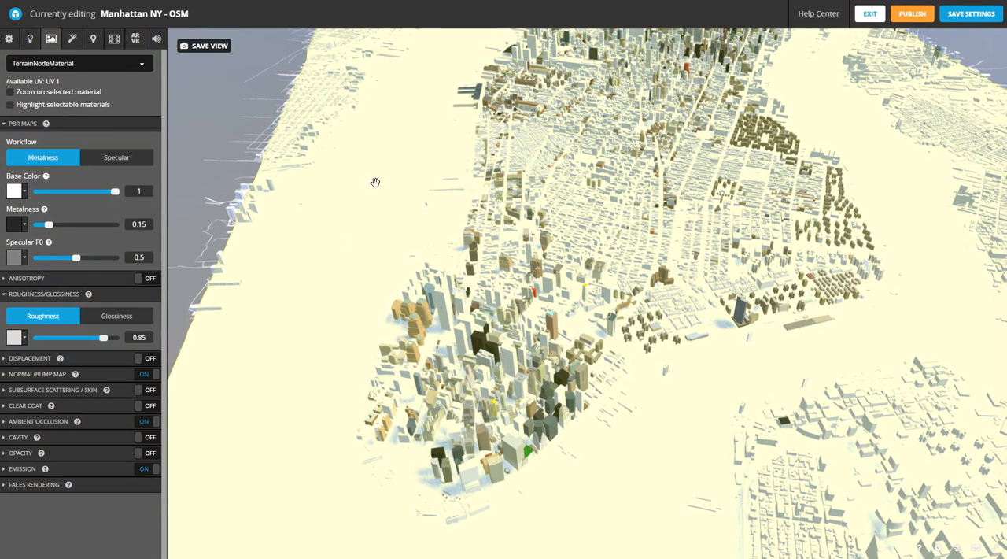
- Try the Specular workflow on the terrain material, return to Metalness, and set Specular F0 to 0 and metalness to 0.087
{"action": "left_click", "coordinate": [114, 159]}
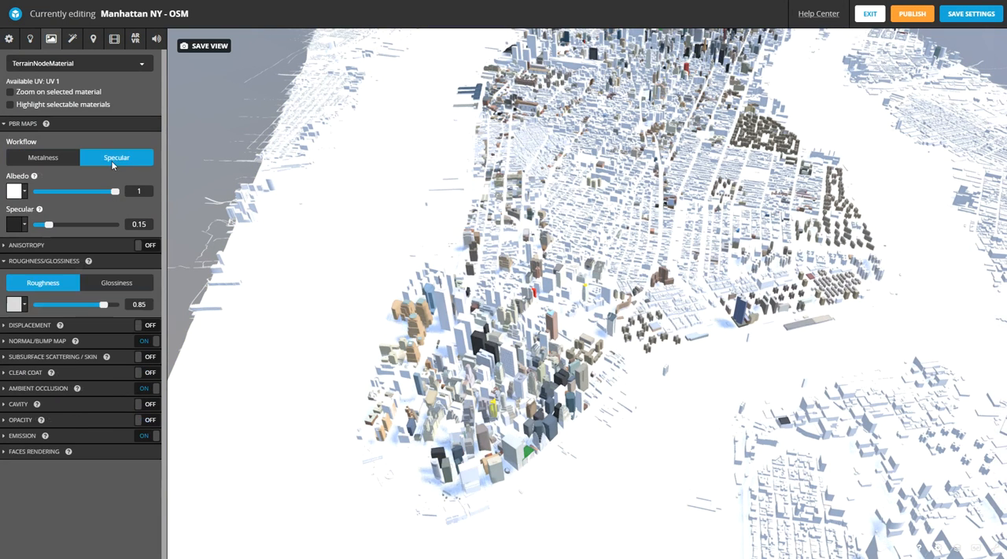
{"action": "left_click", "coordinate": [36, 159]}
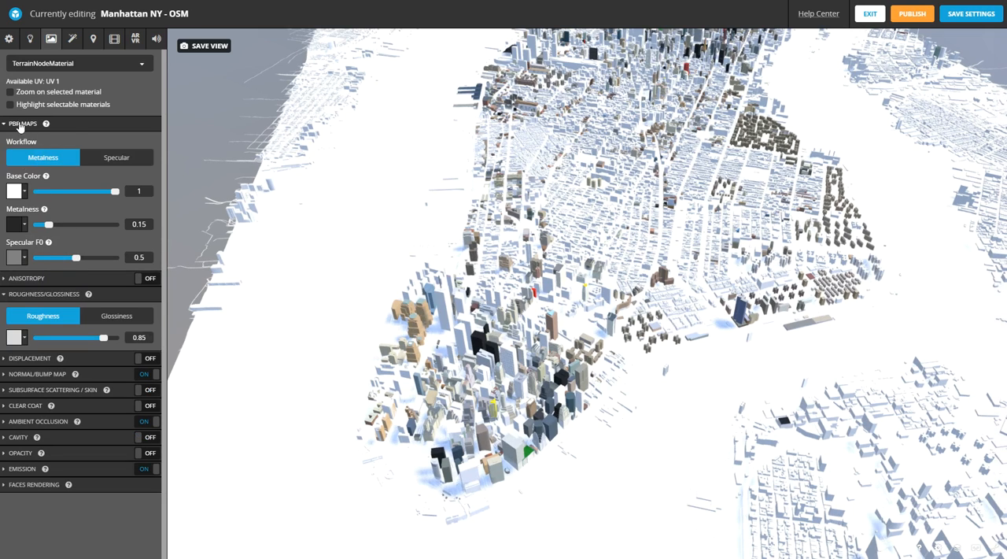
{"action": "mouse_move", "coordinate": [45, 124]}
{"action": "mouse_move", "coordinate": [48, 243]}
{"action": "left_click_drag", "start_coordinate": [76, 258], "coordinate": [17, 266]}
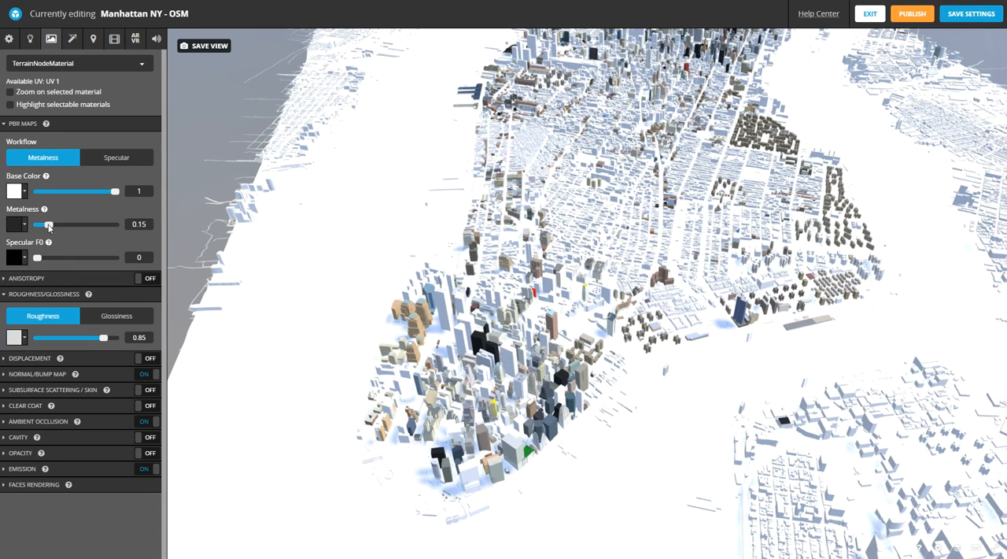
{"action": "left_click_drag", "start_coordinate": [49, 226], "coordinate": [43, 228]}
- Try the base colors #C47676 and #361414 on the terrain material
{"action": "left_click", "coordinate": [24, 192]}
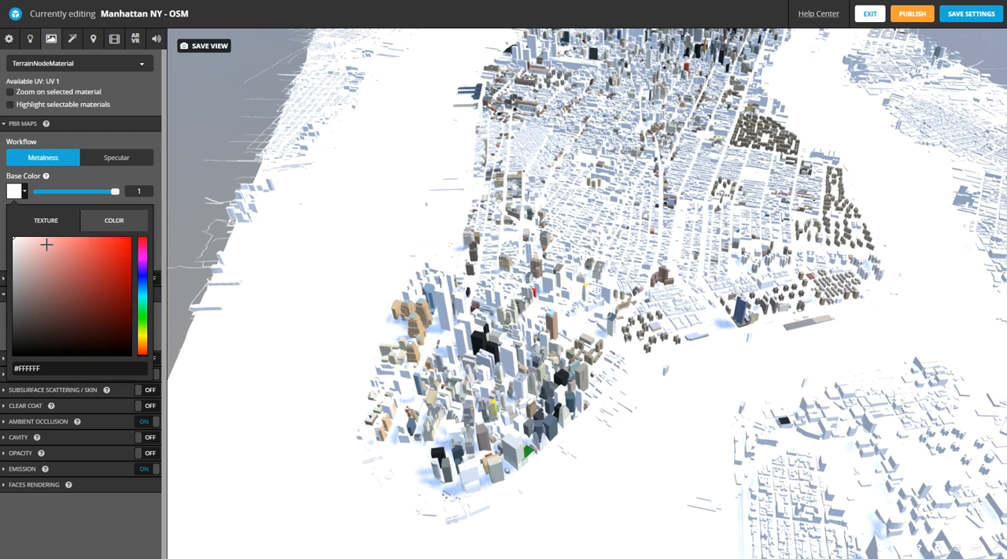
{"action": "left_click", "coordinate": [45, 242]}
{"action": "left_click", "coordinate": [59, 263]}
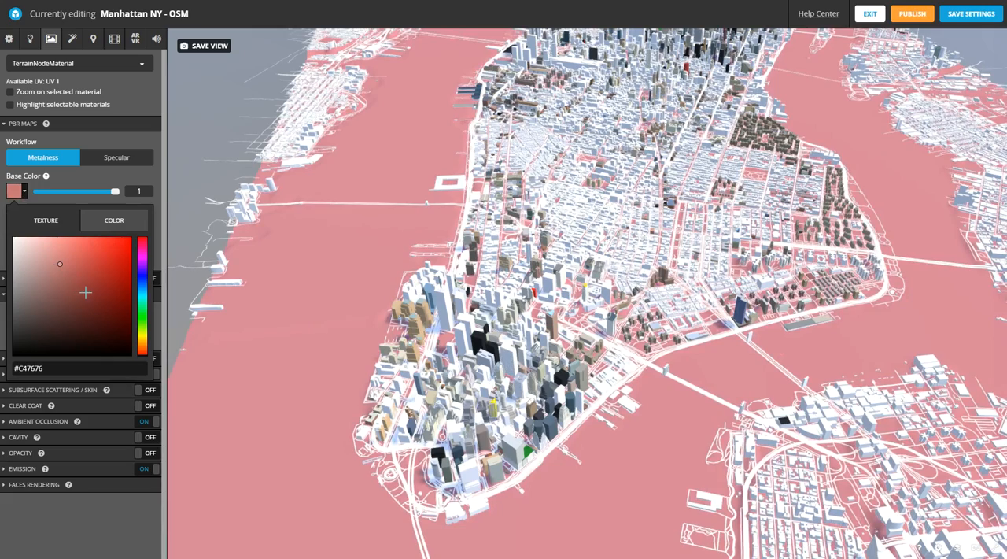
{"action": "left_click", "coordinate": [88, 335]}
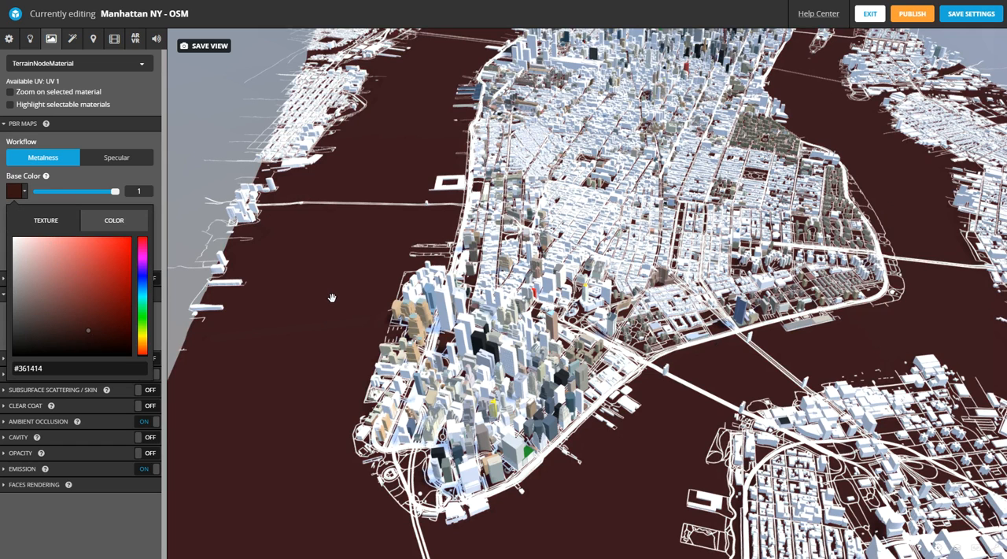
{"action": "left_click", "coordinate": [46, 221]}
{"action": "left_click", "coordinate": [100, 257]}
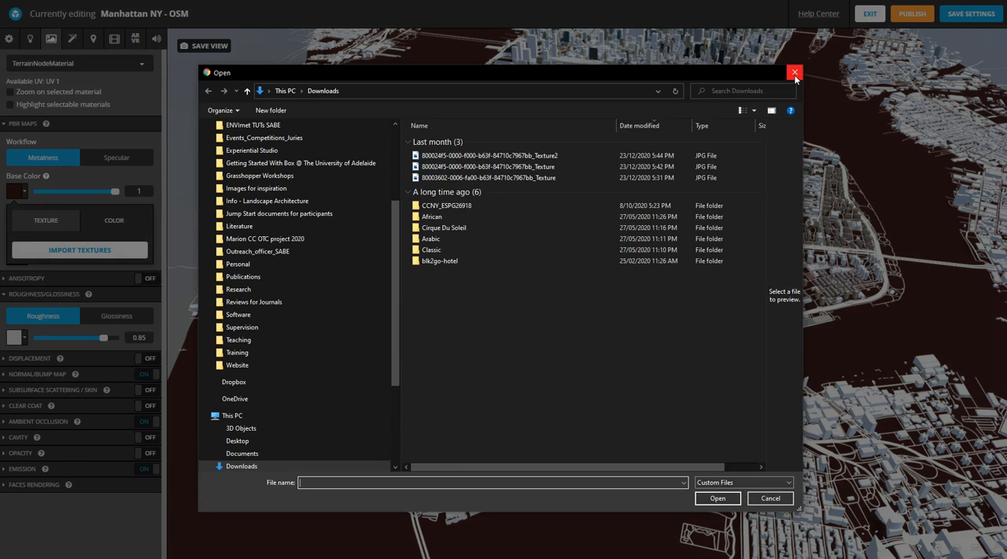
{"action": "left_click_drag", "start_coordinate": [513, 71], "coordinate": [674, 88]}
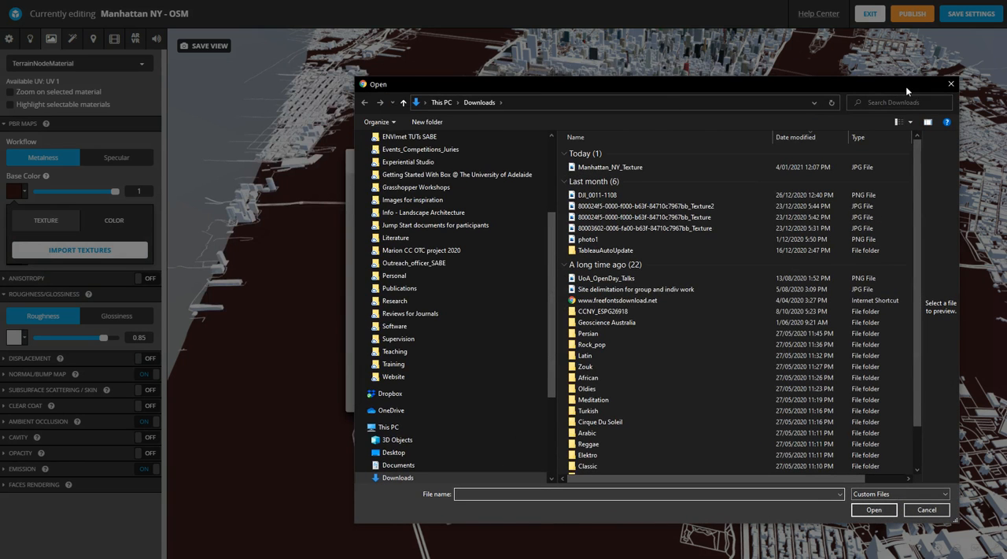
{"action": "left_click", "coordinate": [950, 84]}
{"action": "left_click", "coordinate": [656, 165]}
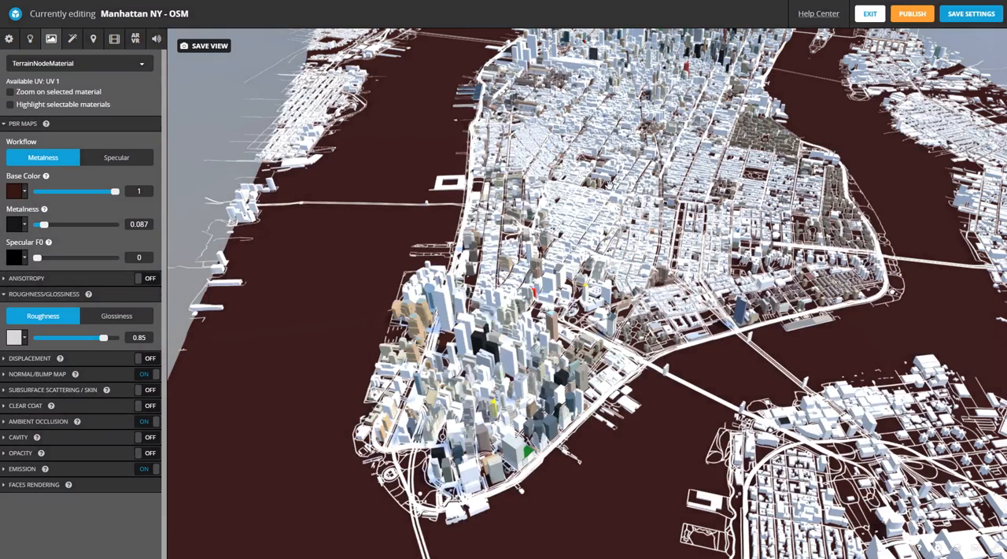
{"action": "mouse_move", "coordinate": [108, 0]}
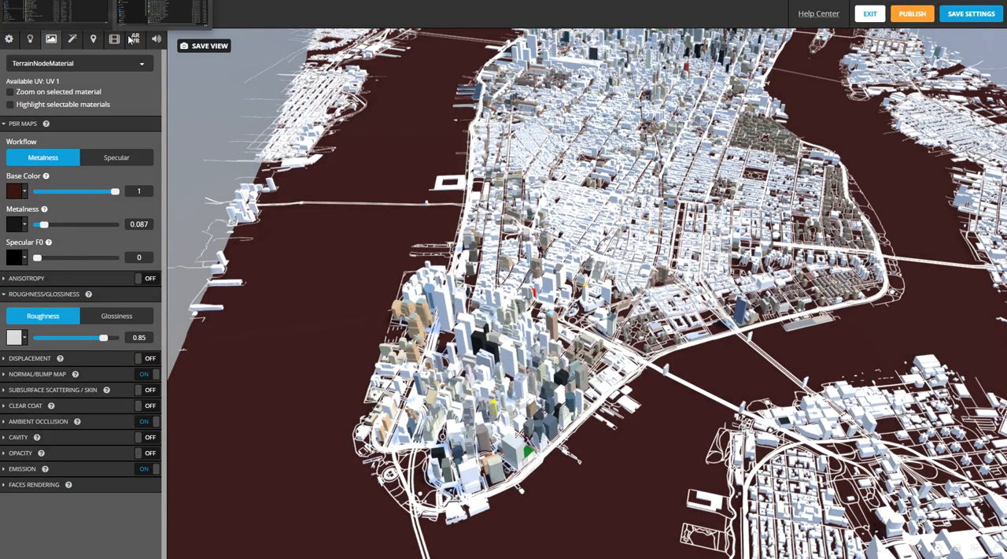
- Set the terrain's base color back to #FFFFFF and apply the Manhattan_NY_Texture image from the Downloads folder as its base color texture
{"action": "left_click", "coordinate": [23, 191]}
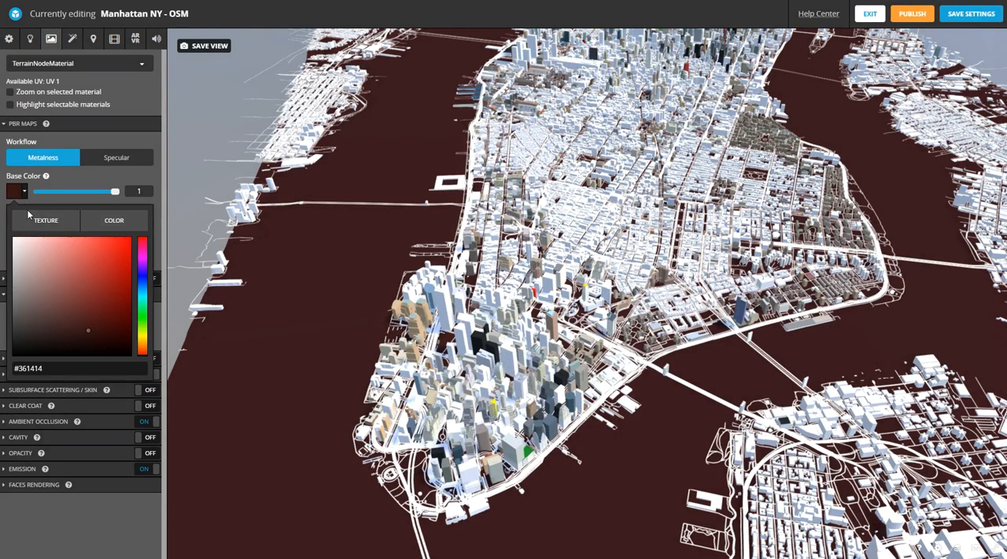
{"action": "left_click_drag", "start_coordinate": [24, 242], "coordinate": [6, 234]}
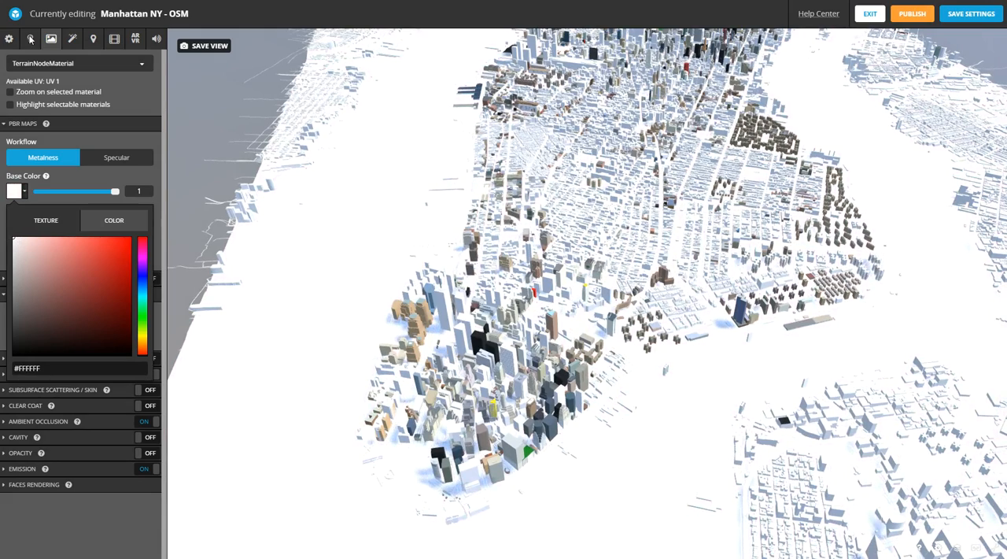
{"action": "mouse_move", "coordinate": [108, 1]}
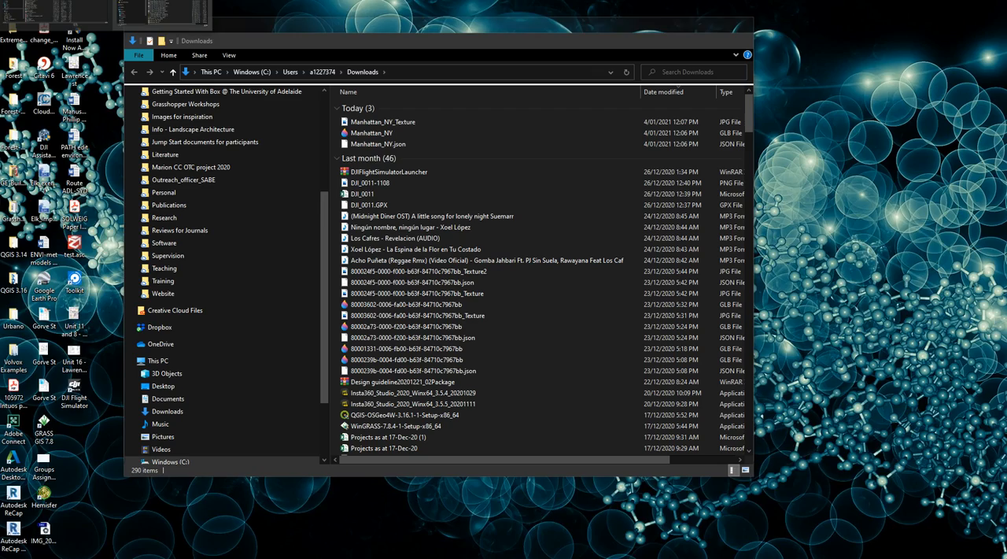
{"action": "left_click", "coordinate": [163, 12]}
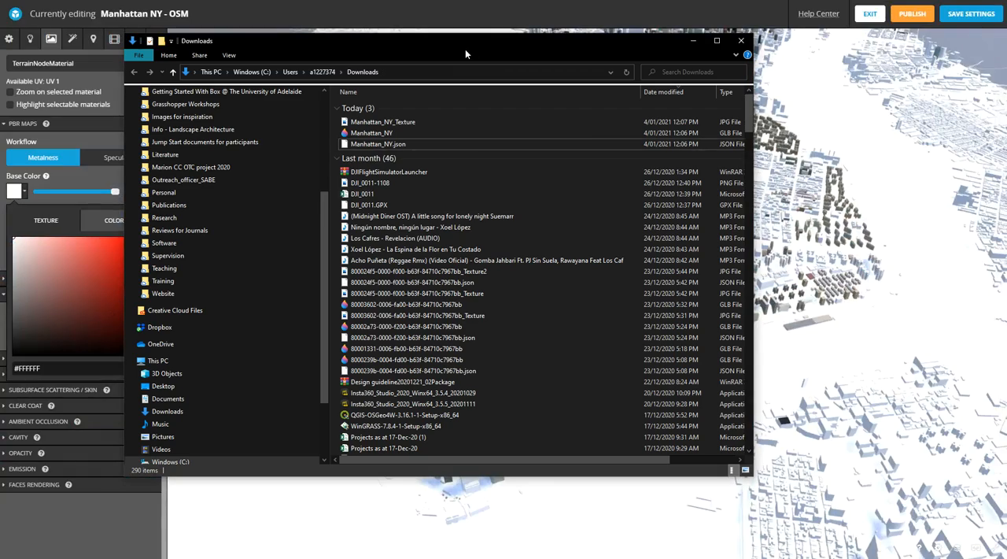
{"action": "left_click_drag", "start_coordinate": [460, 33], "coordinate": [657, 87]}
{"action": "left_click_drag", "start_coordinate": [589, 169], "coordinate": [17, 194]}
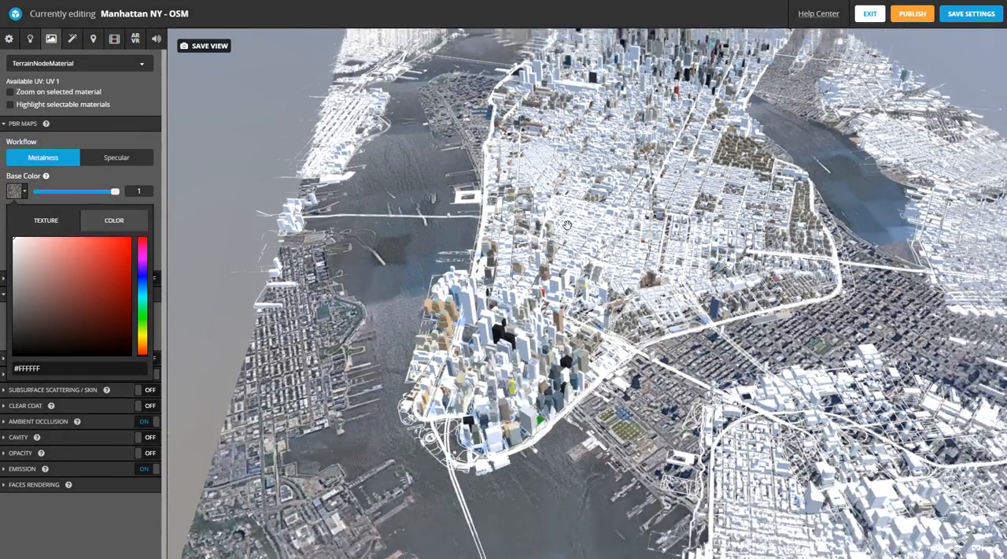
{"action": "scroll", "coordinate": [566, 225], "scroll_direction": "down", "scroll_amount": 3}
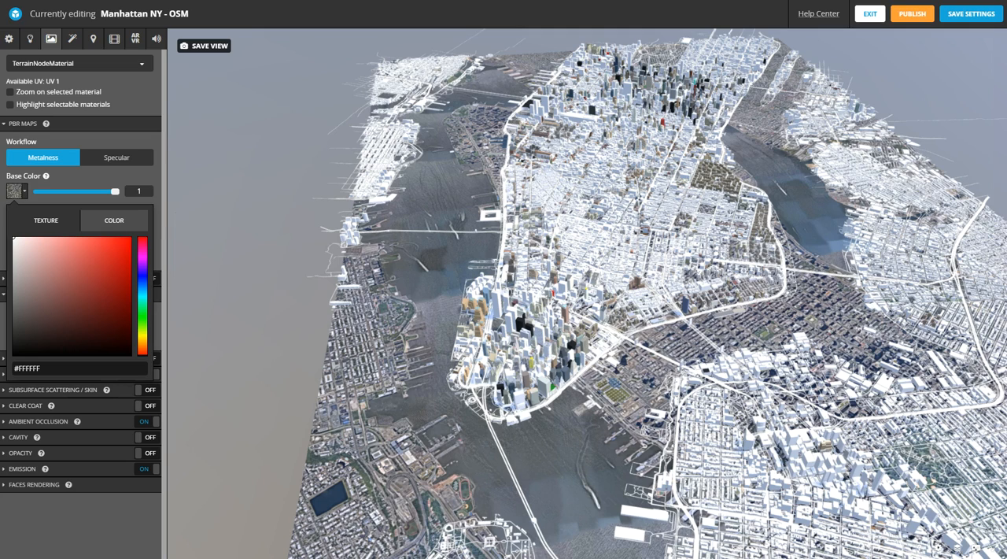
- Open the Manhattan_NY_Texture image from the Downloads folder in Photos and start editing it with Crop & rotate
{"action": "mouse_move", "coordinate": [110, 2]}
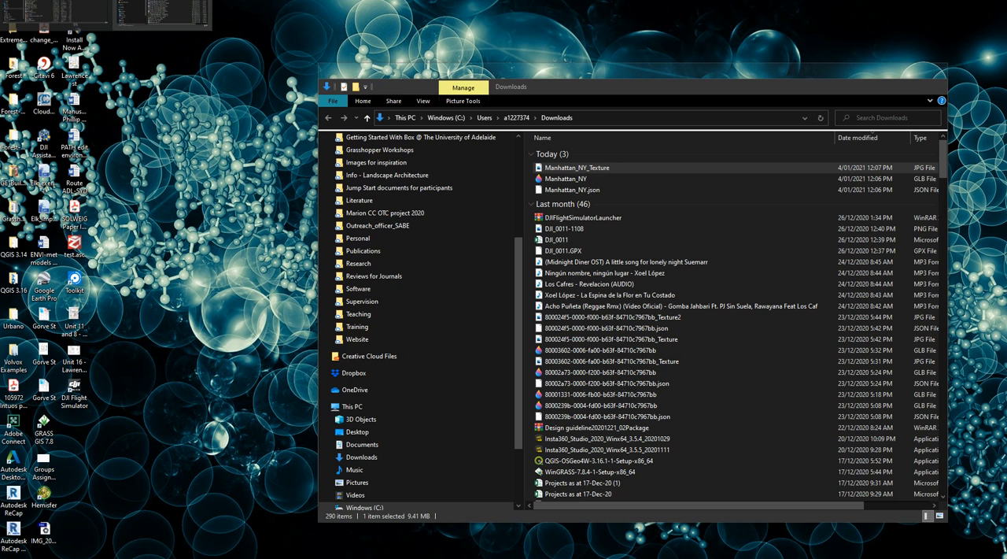
{"action": "left_click", "coordinate": [162, 12]}
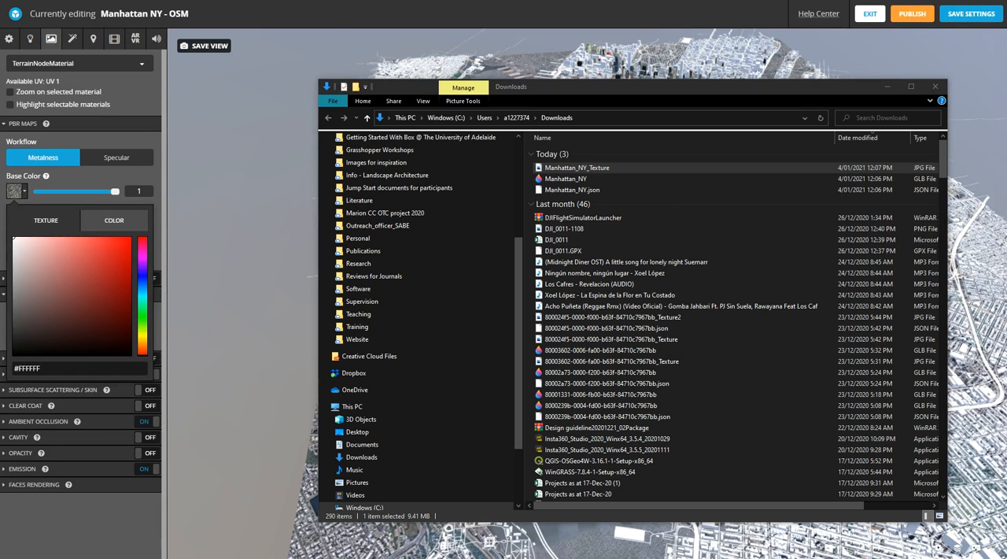
{"action": "left_click_drag", "start_coordinate": [0, 48], "coordinate": [378, 58]}
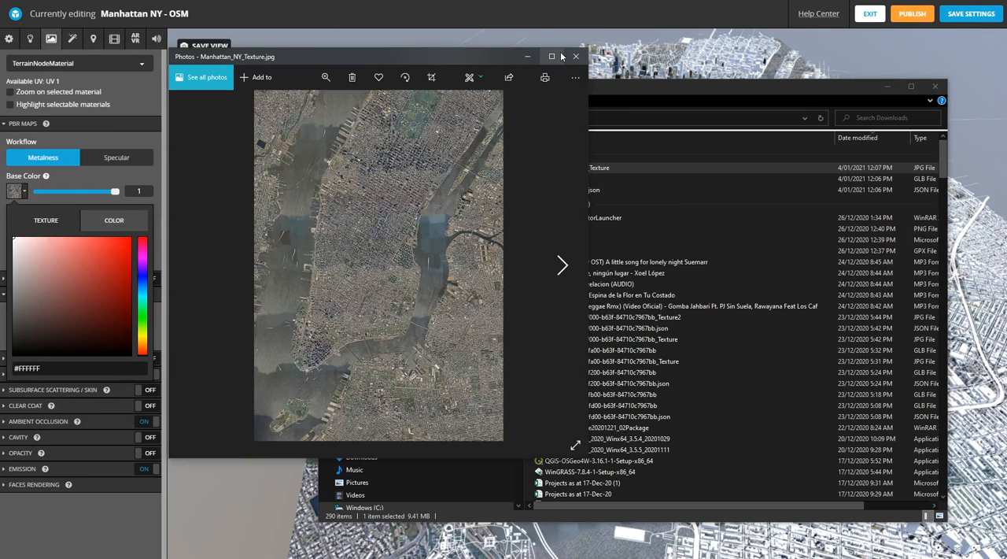
{"action": "left_click", "coordinate": [561, 56]}
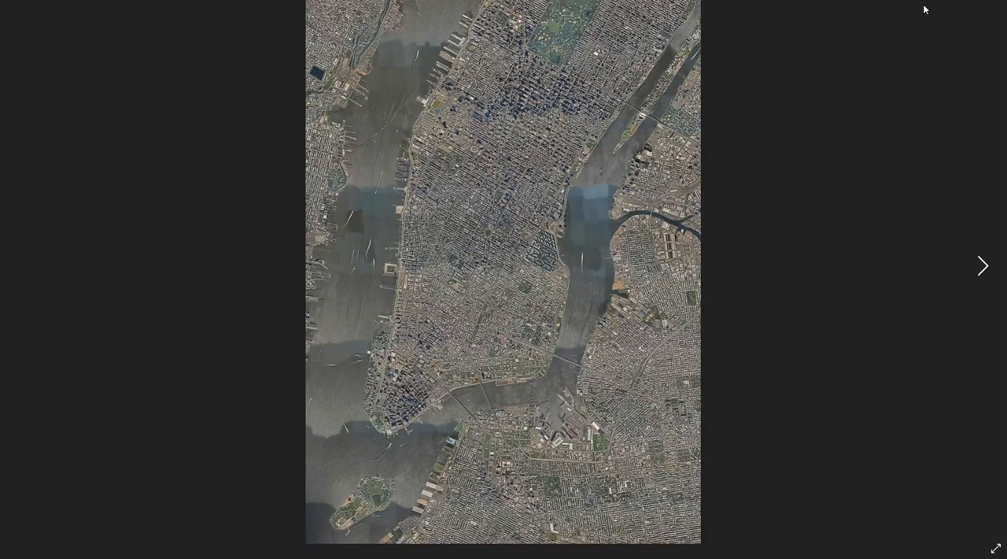
{"action": "key", "text": "Escape"}
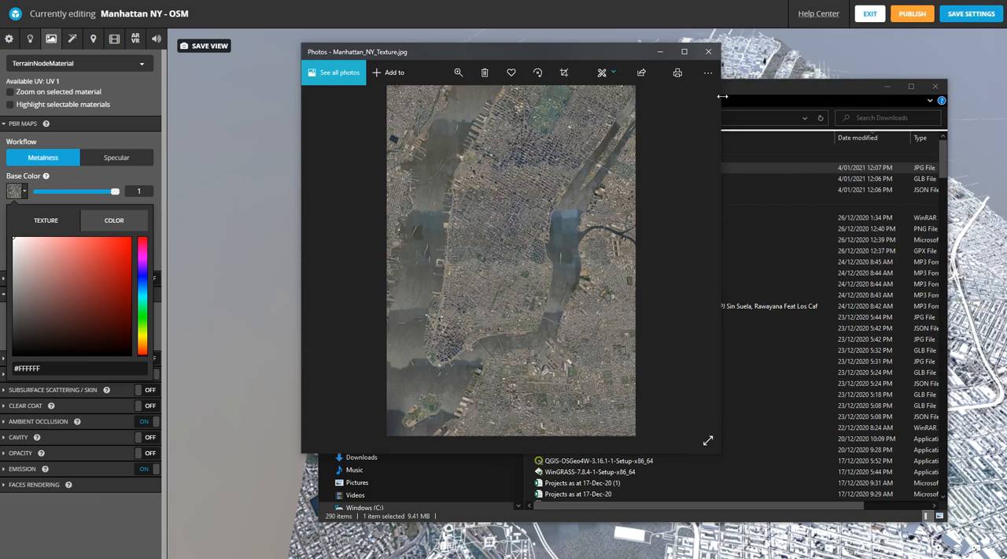
{"action": "left_click_drag", "start_coordinate": [721, 96], "coordinate": [930, 95]}
{"action": "left_click", "coordinate": [806, 72]}
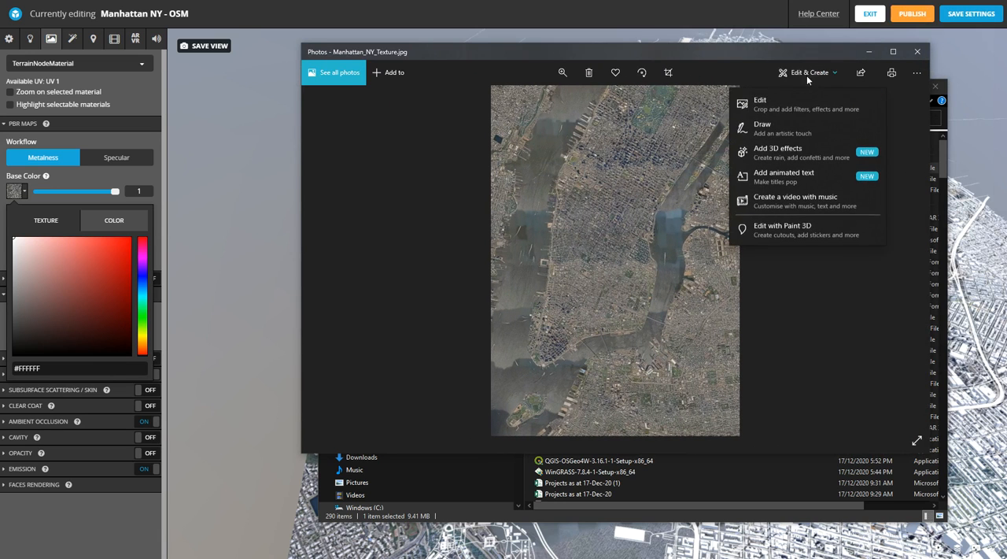
{"action": "left_click", "coordinate": [761, 105]}
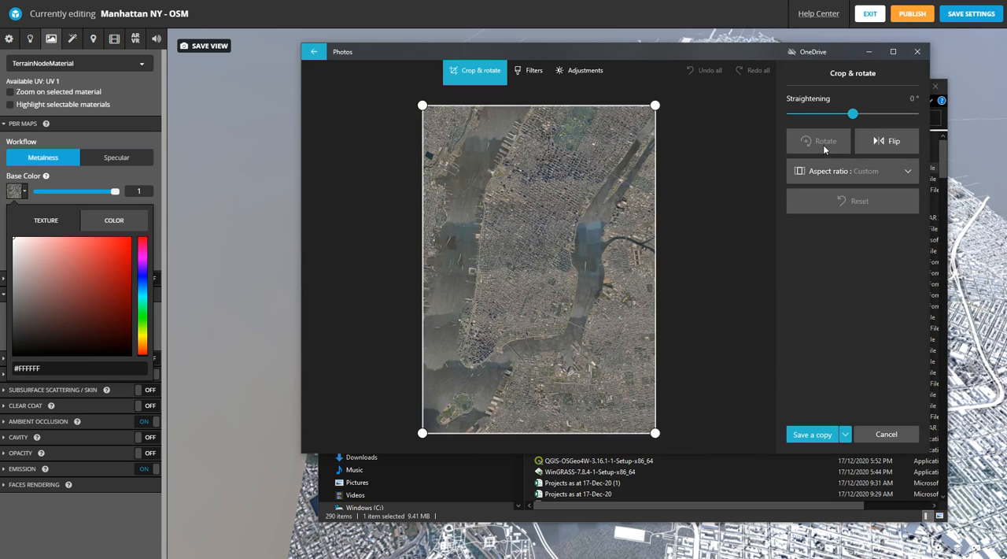
- Rotate the satellite image by 180 degrees, flip it, save over the original file and close the image
{"action": "left_click", "coordinate": [823, 144]}
{"action": "left_click", "coordinate": [823, 144]}
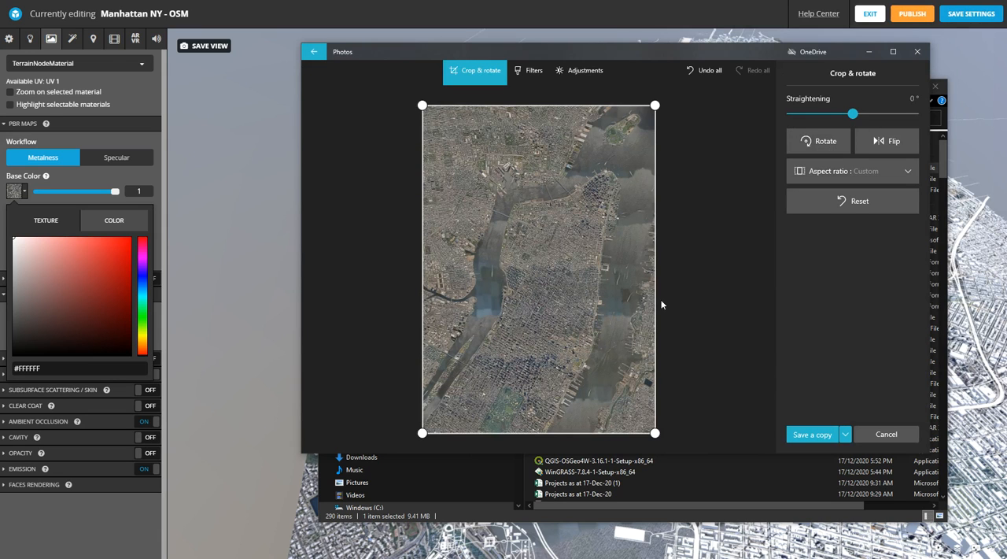
{"action": "left_click", "coordinate": [881, 144]}
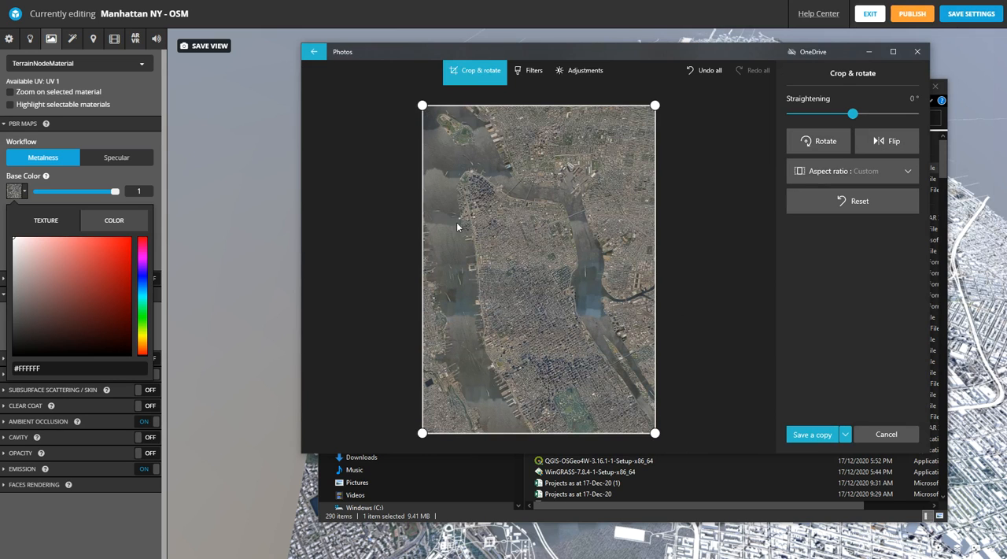
{"action": "left_click", "coordinate": [845, 433]}
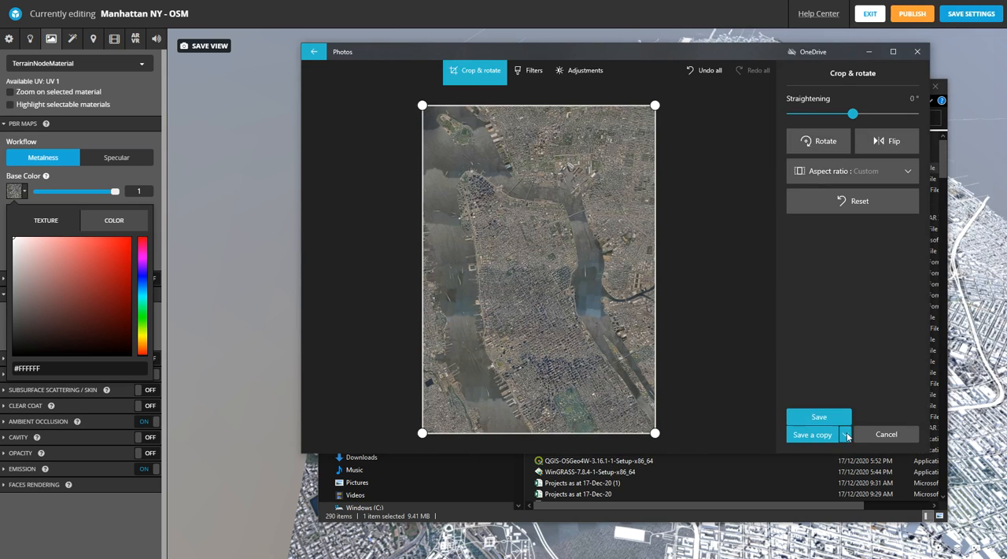
{"action": "left_click", "coordinate": [818, 414]}
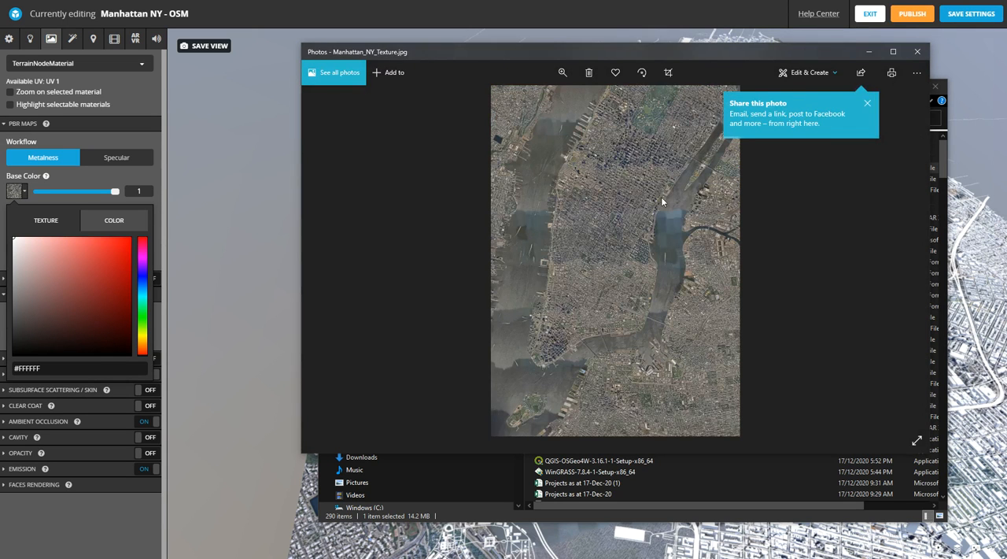
{"action": "left_click", "coordinate": [918, 51]}
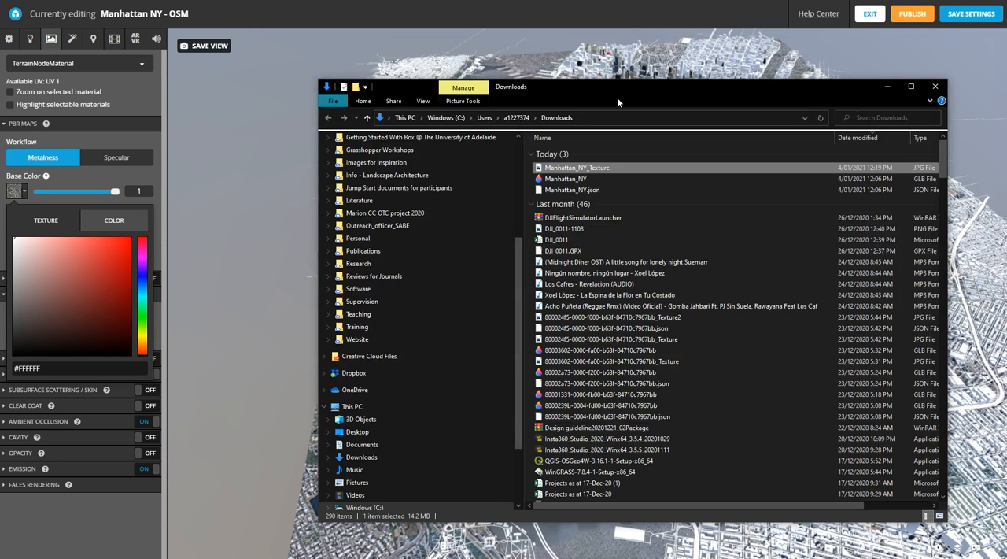
- Delete the old Manhattan_NY_Texture.jpg from the model's textures and apply the edited image from Downloads as the terrain's base color texture
{"action": "left_click", "coordinate": [70, 180]}
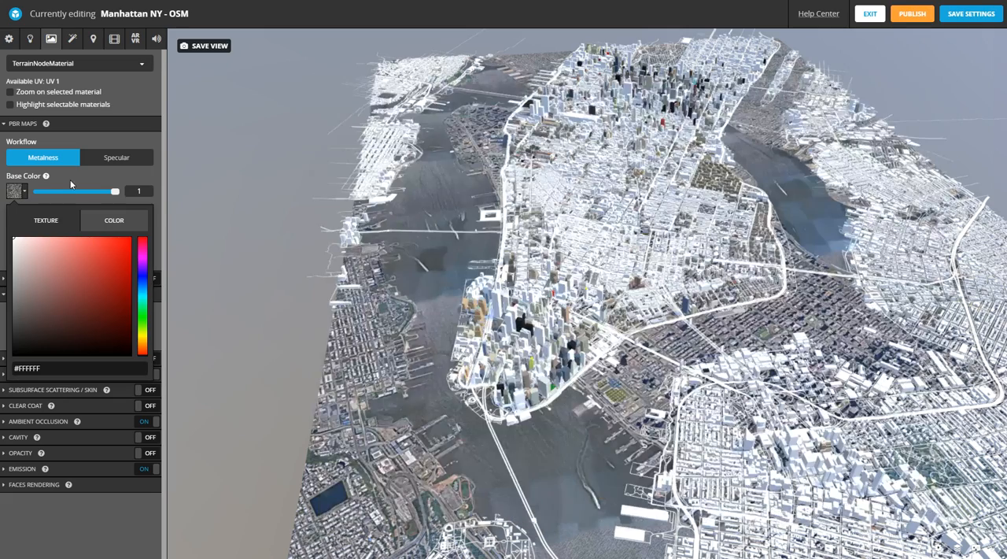
{"action": "left_click", "coordinate": [24, 195]}
{"action": "left_click", "coordinate": [88, 250]}
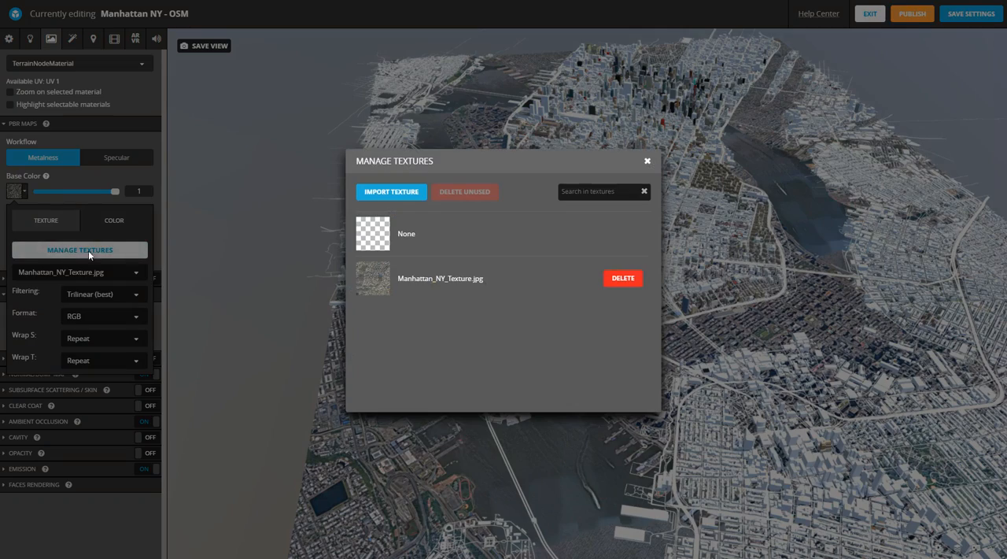
{"action": "left_click", "coordinate": [621, 278]}
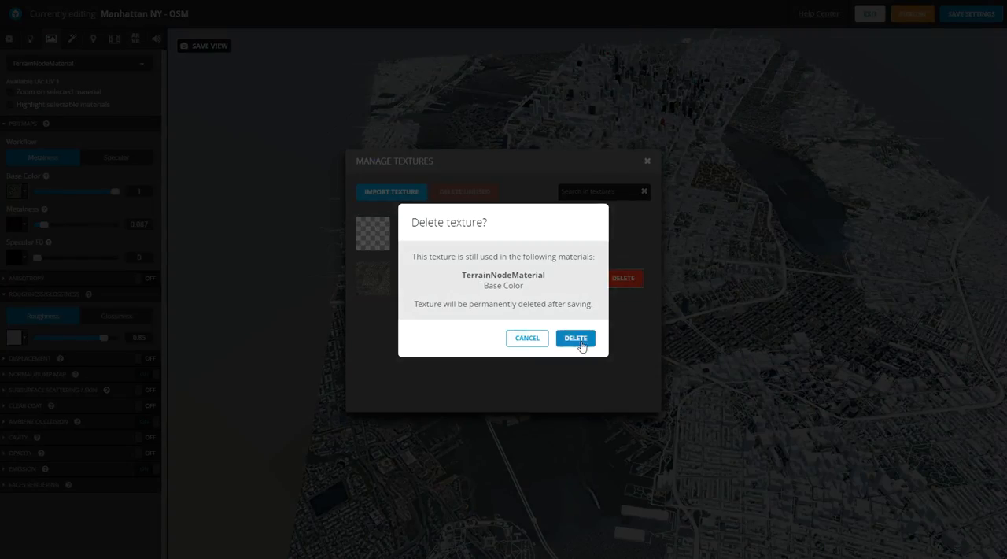
{"action": "left_click", "coordinate": [578, 339]}
{"action": "left_click", "coordinate": [647, 162]}
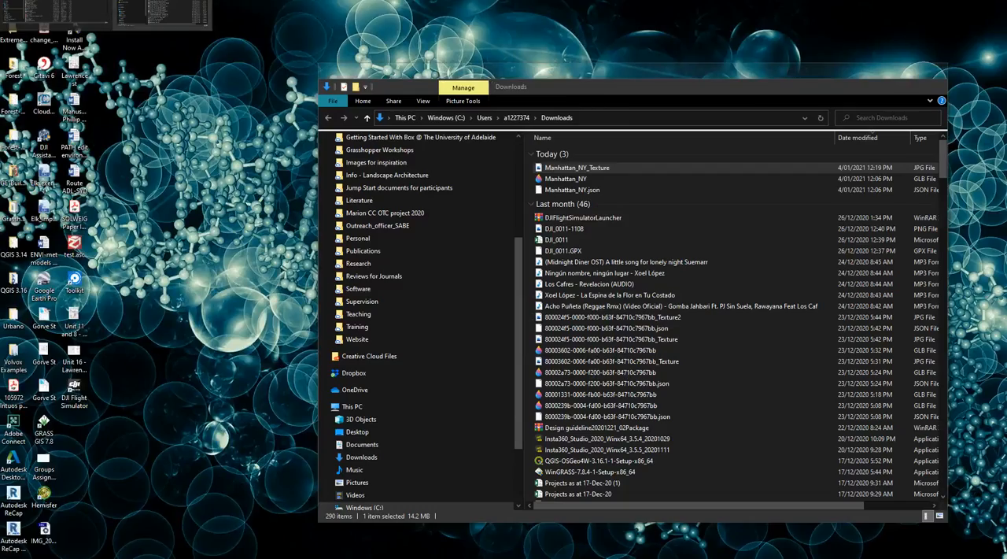
{"action": "left_click", "coordinate": [162, 11]}
{"action": "left_click_drag", "start_coordinate": [598, 172], "coordinate": [22, 193]}
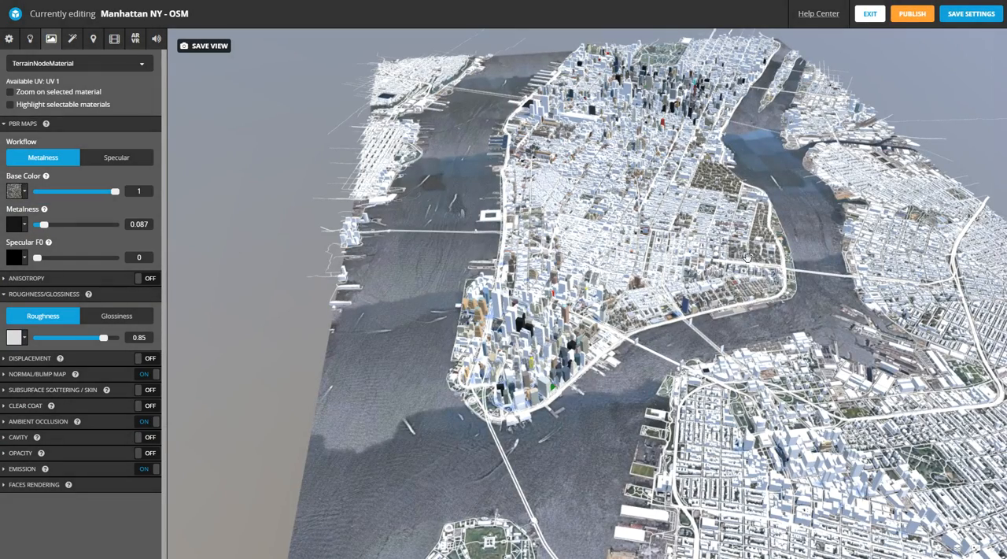
- Examine how the satellite texture aligns with the buildings, roads and waterfront around Lower Manhattan
{"action": "left_click_drag", "start_coordinate": [742, 272], "coordinate": [726, 301]}
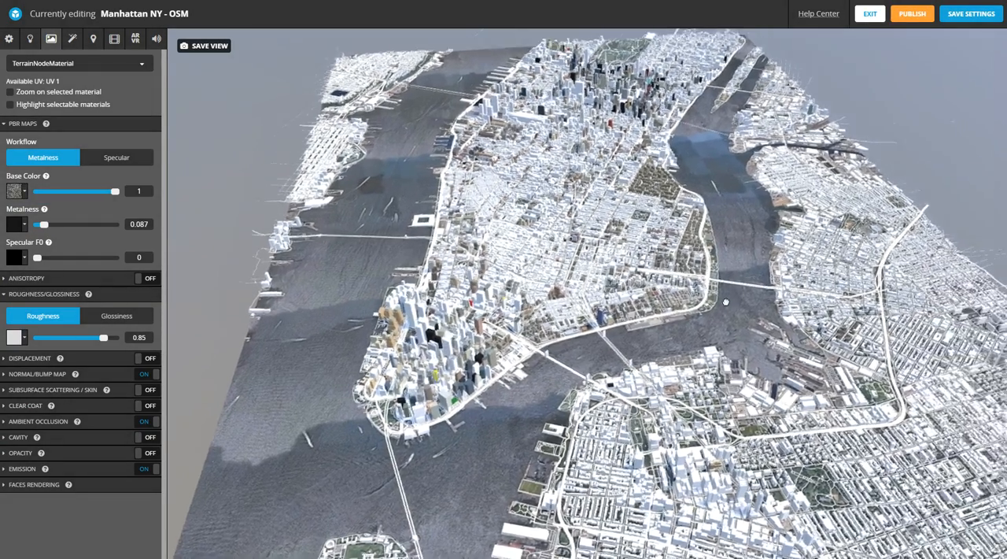
{"action": "scroll", "coordinate": [724, 298], "scroll_direction": "up", "scroll_amount": 2}
{"action": "scroll", "coordinate": [723, 297], "scroll_direction": "up", "scroll_amount": 5}
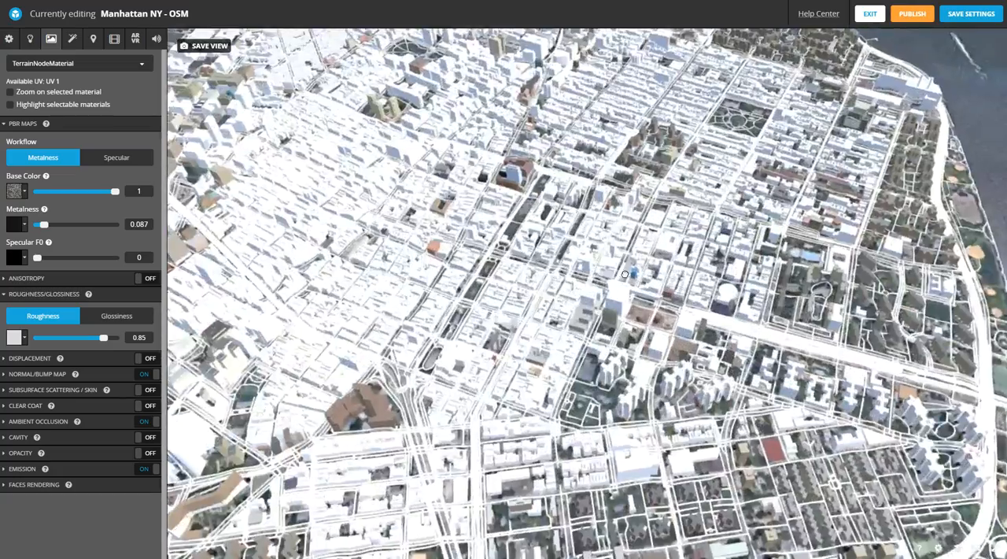
{"action": "right_click_drag", "start_coordinate": [625, 274], "coordinate": [705, 258]}
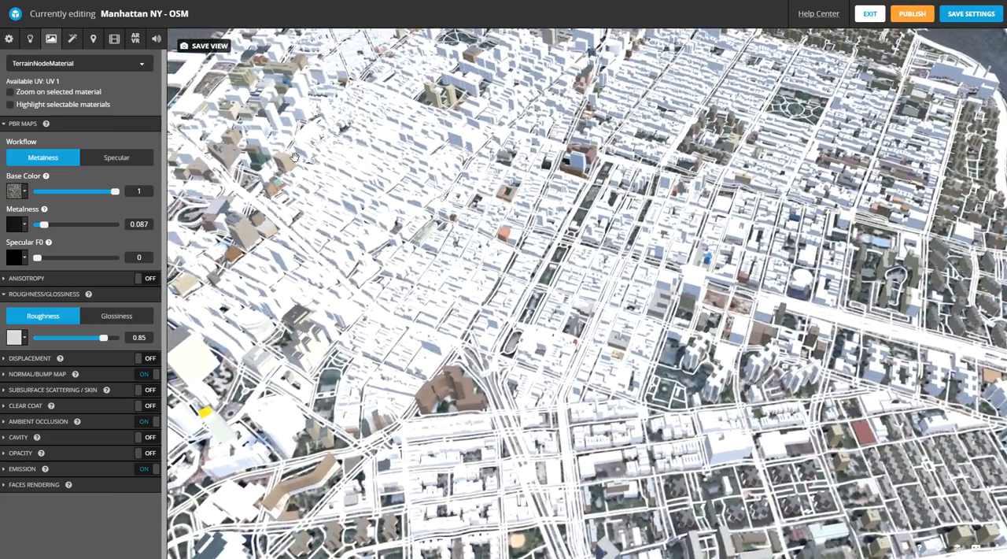
{"action": "scroll", "coordinate": [565, 234], "scroll_direction": "down", "scroll_amount": 8}
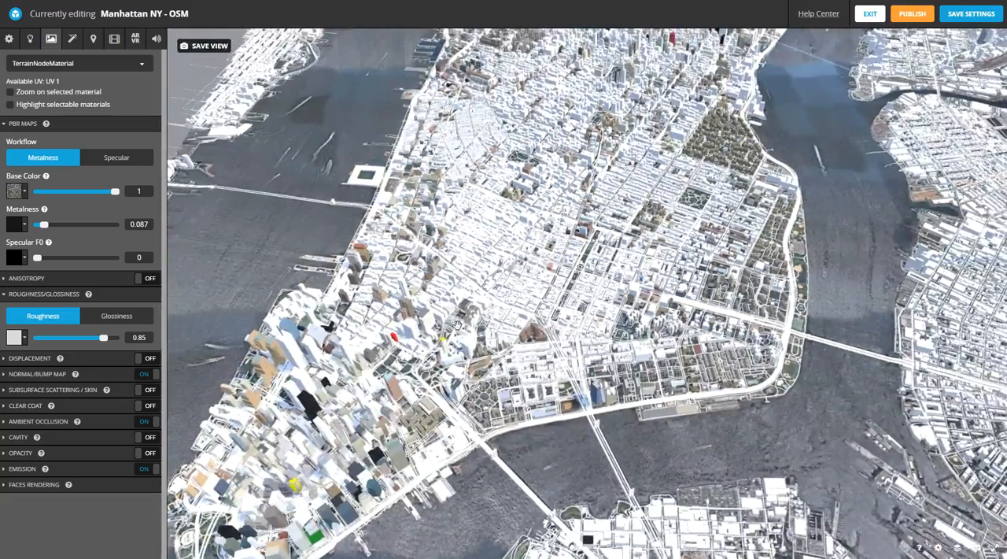
{"action": "left_click_drag", "start_coordinate": [457, 325], "coordinate": [520, 398]}
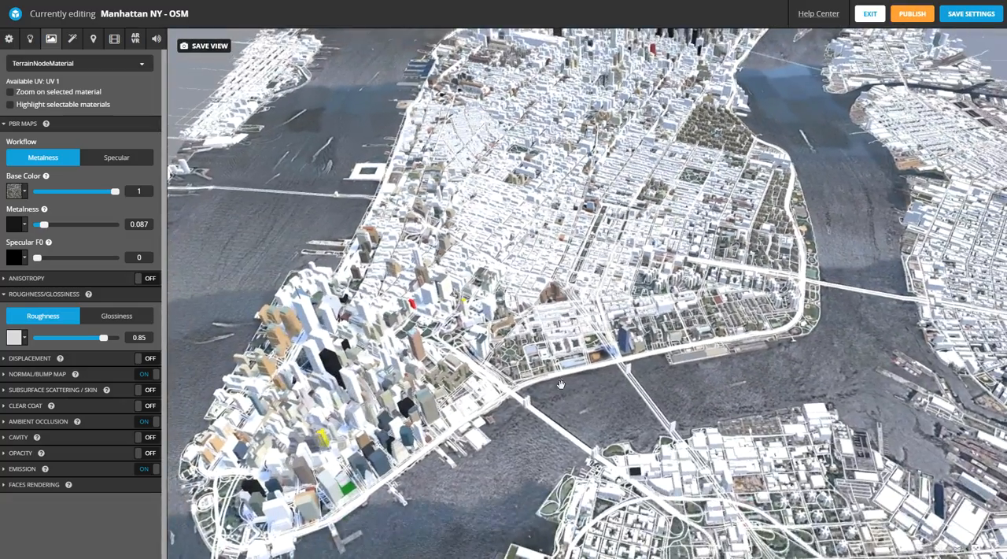
{"action": "scroll", "coordinate": [440, 357], "scroll_direction": "up", "scroll_amount": 5}
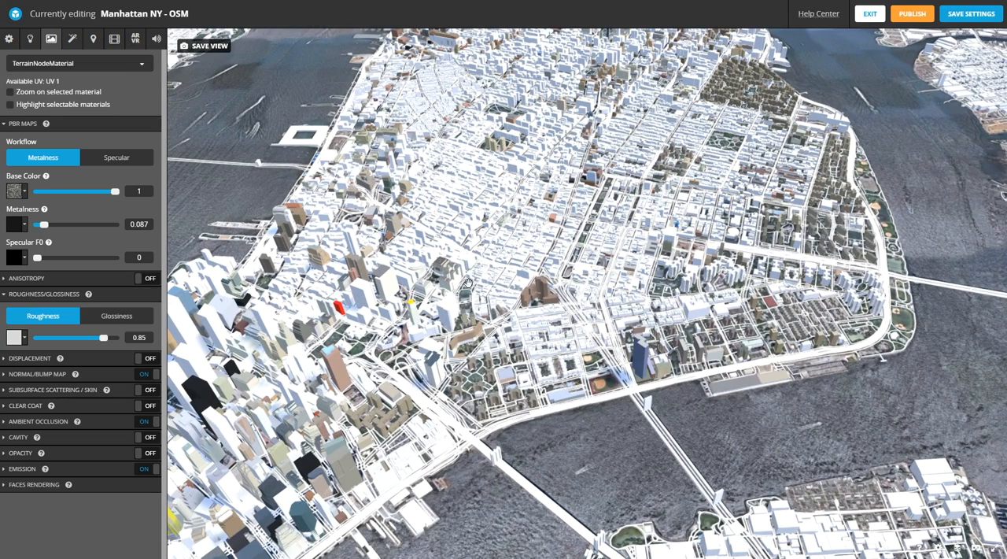
{"action": "double_click", "coordinate": [477, 283]}
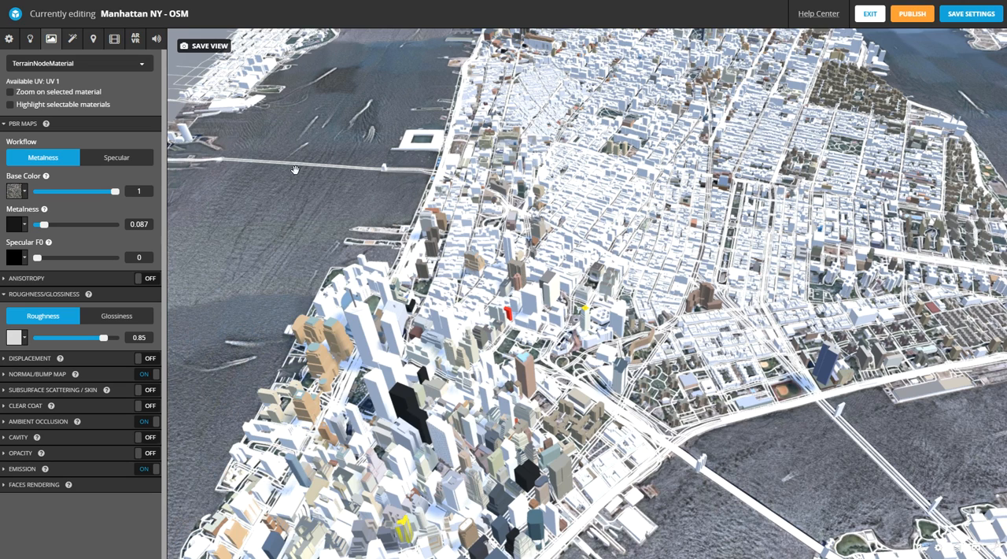
- Select RoadsMaterial, try the Manhattan_NY_Texture image as its base color texture, and check the managed textures
{"action": "left_click", "coordinate": [55, 65]}
{"action": "left_click", "coordinate": [45, 93]}
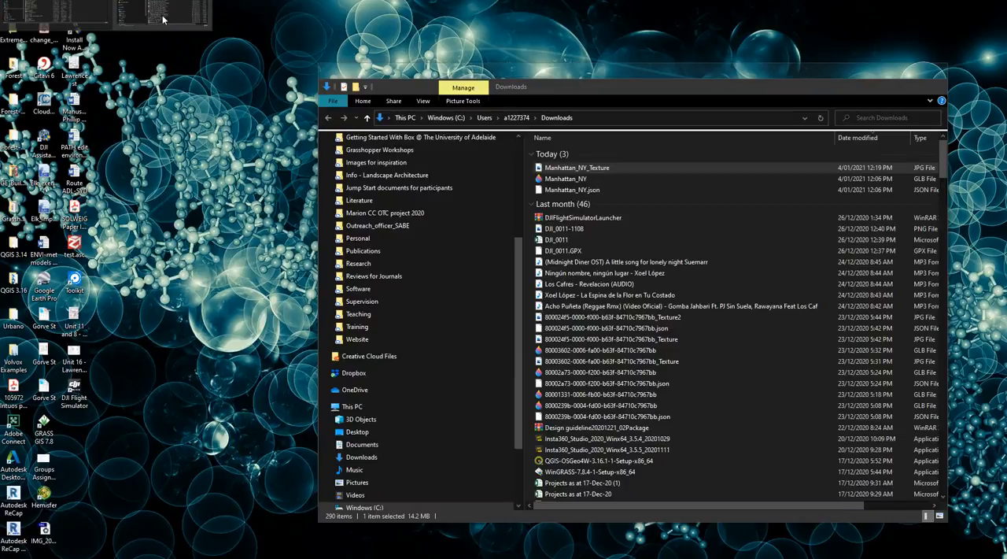
{"action": "left_click", "coordinate": [164, 20]}
{"action": "mouse_move", "coordinate": [575, 172]}
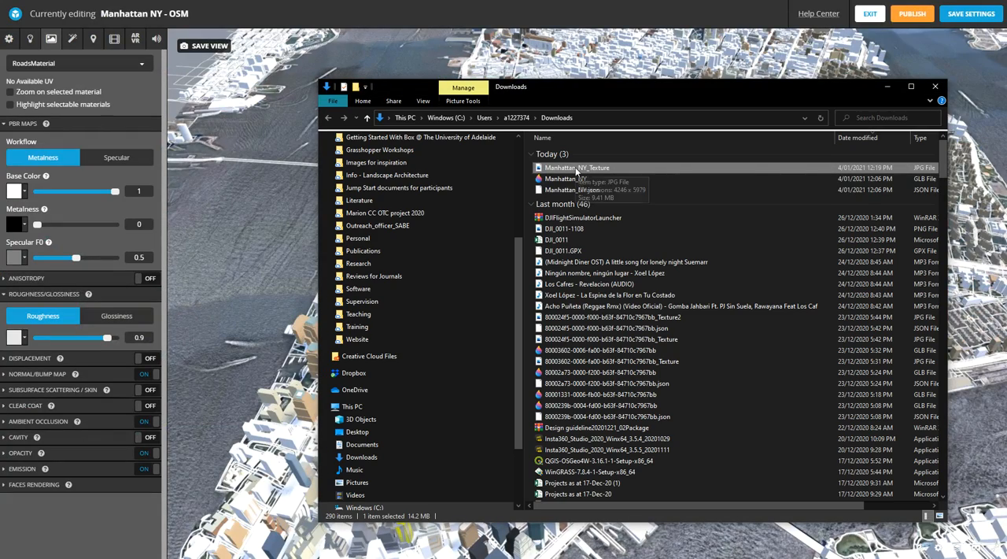
{"action": "left_click_drag", "start_coordinate": [576, 171], "coordinate": [17, 196]}
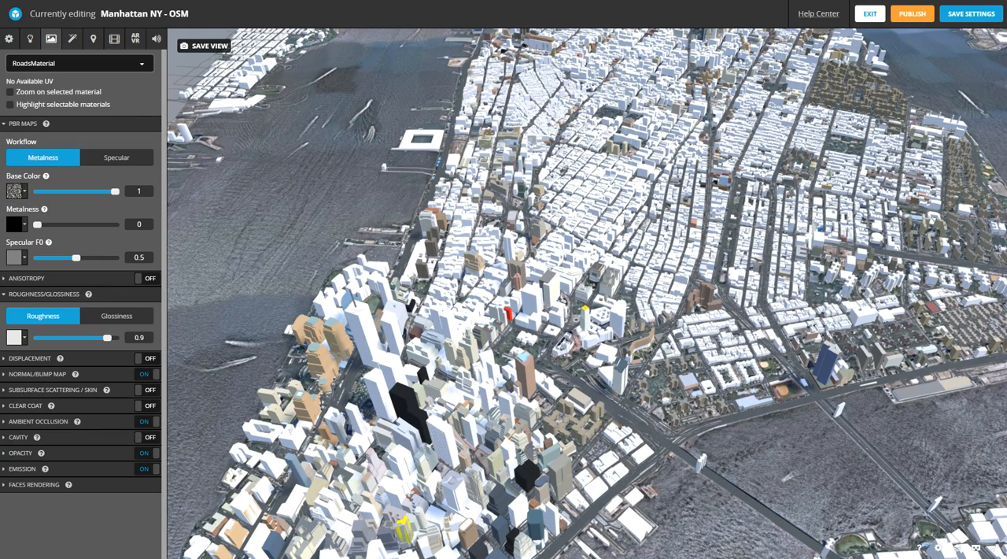
{"action": "left_click", "coordinate": [26, 196]}
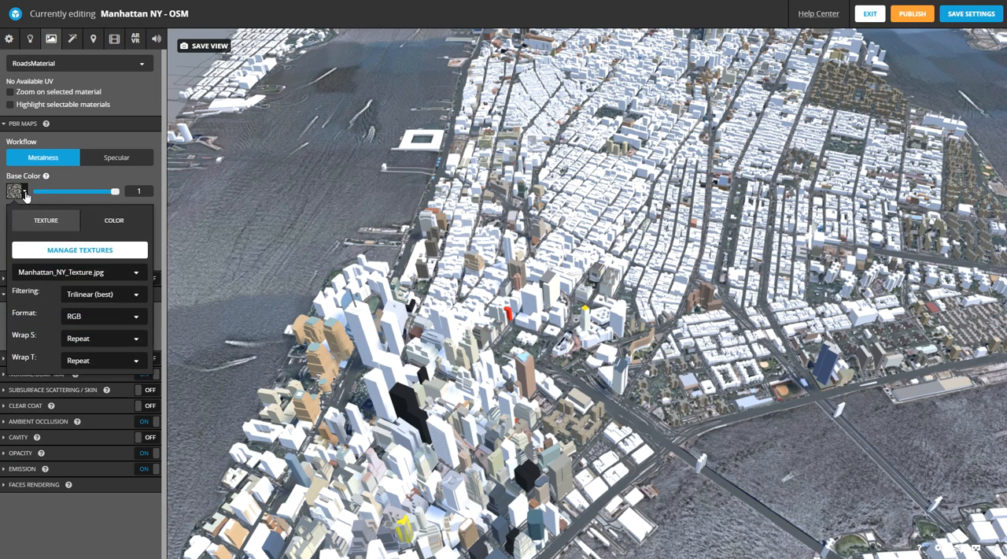
{"action": "left_click", "coordinate": [50, 248]}
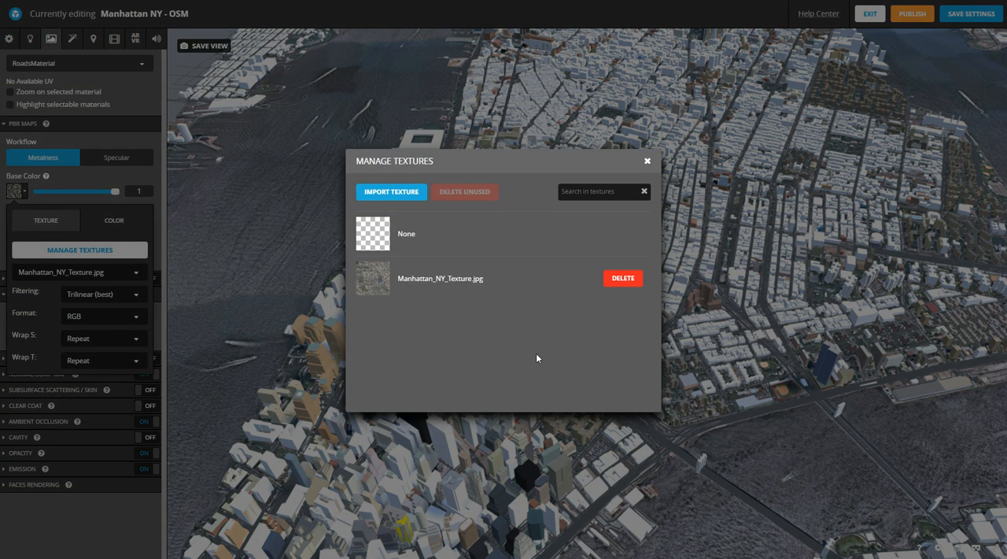
{"action": "left_click", "coordinate": [646, 160]}
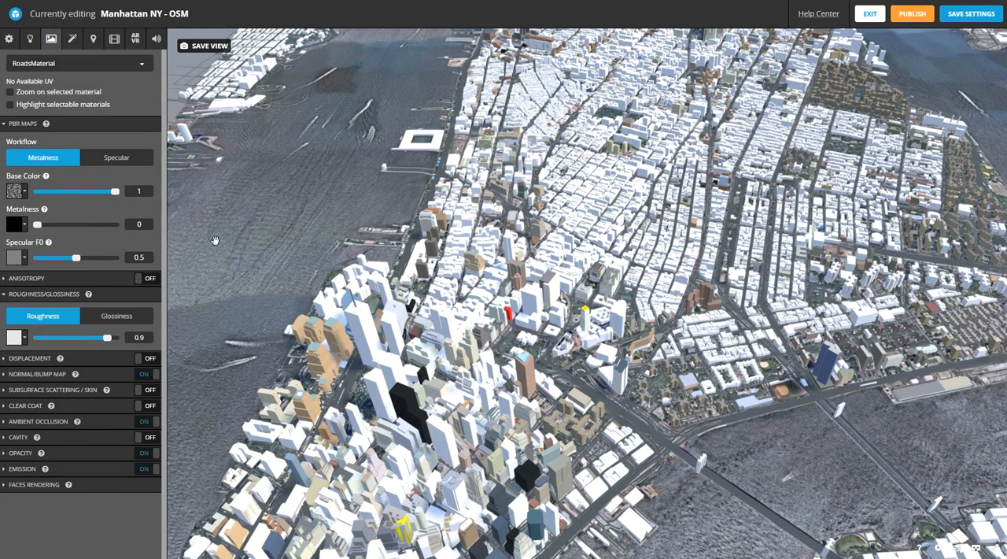
- Replace the roads material's base color texture with a plain dark grey color
{"action": "left_click", "coordinate": [26, 191]}
{"action": "left_click", "coordinate": [123, 220]}
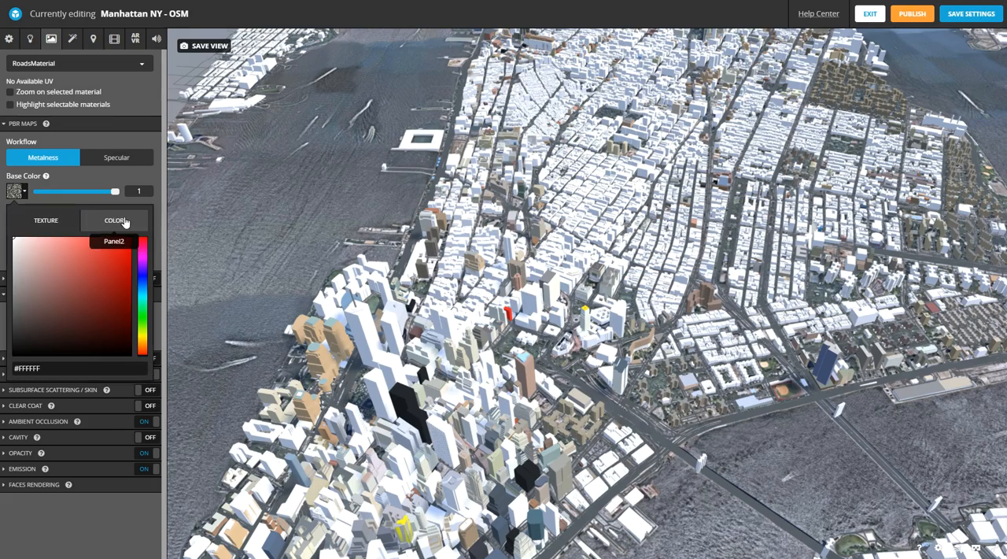
{"action": "left_click_drag", "start_coordinate": [13, 288], "coordinate": [14, 336]}
{"action": "left_click", "coordinate": [129, 178]}
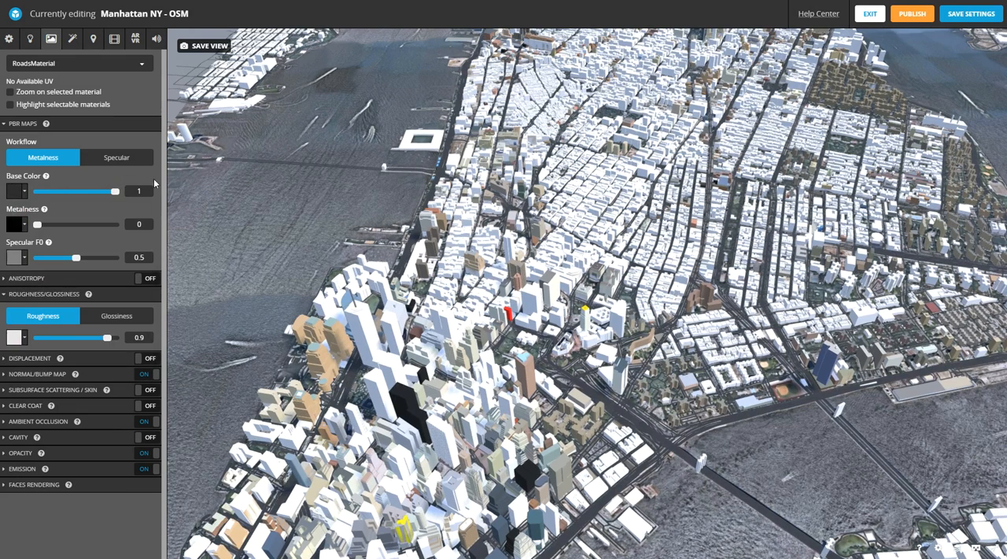
- Show the roads material's opacity settings and set the transparency type to Refraction
{"action": "left_click", "coordinate": [5, 453]}
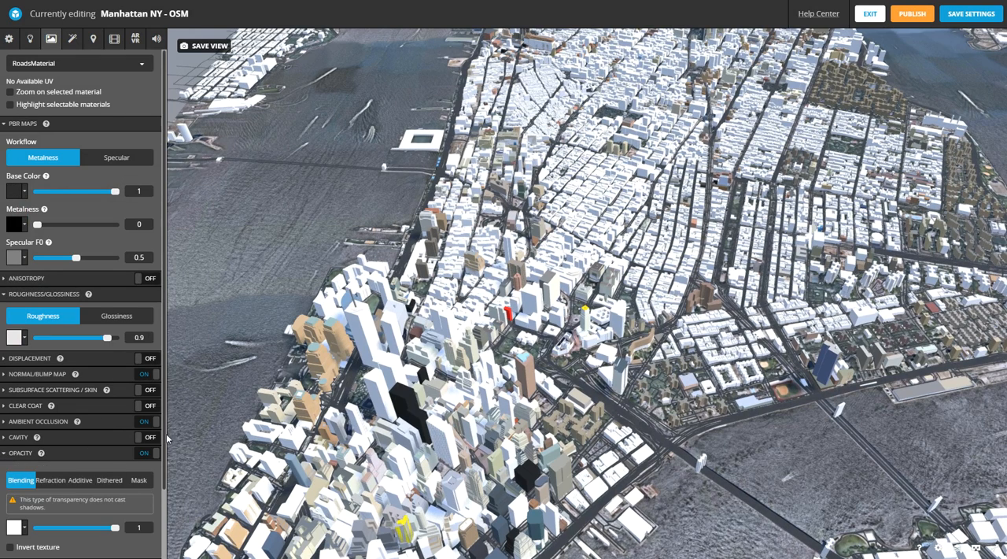
{"action": "scroll", "coordinate": [9, 425], "scroll_direction": "down", "scroll_amount": 2}
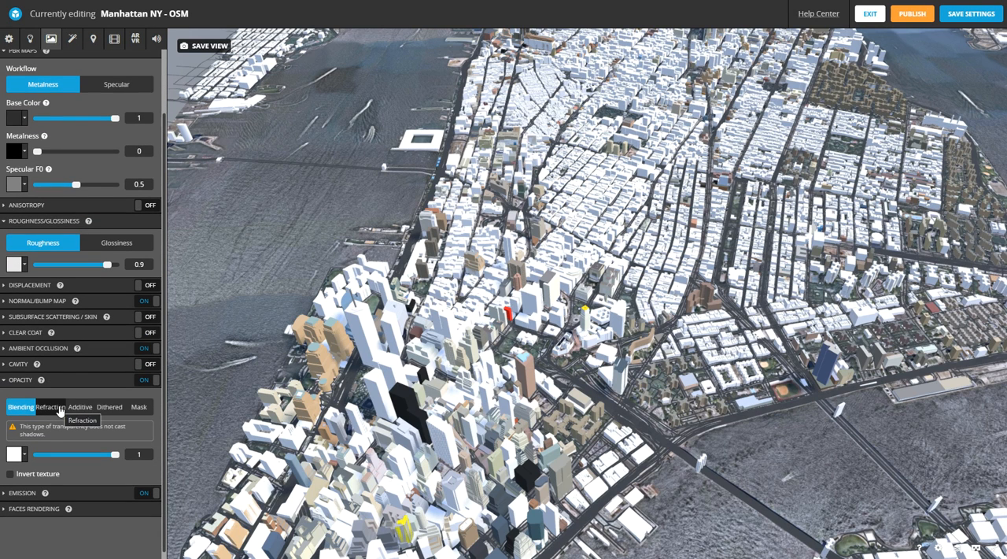
{"action": "left_click", "coordinate": [60, 410]}
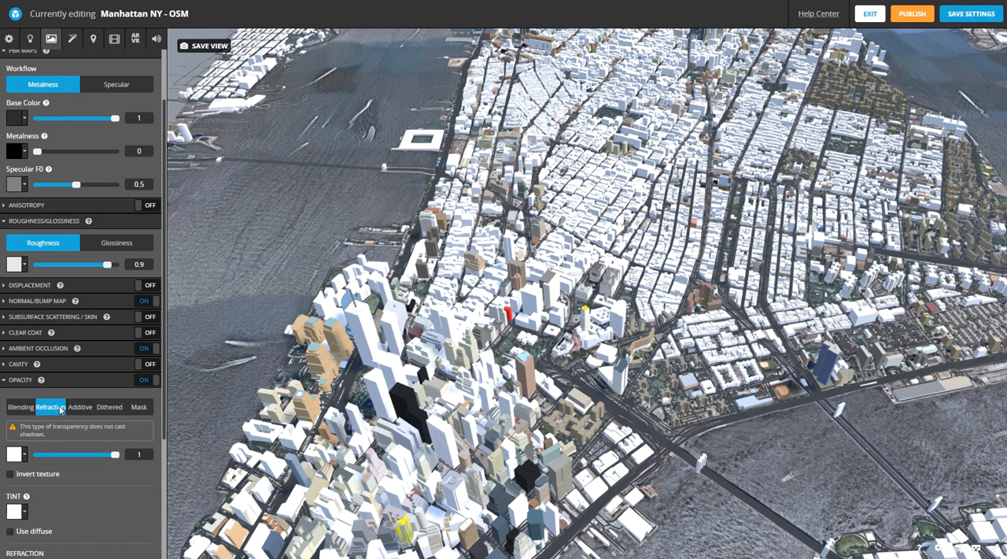
- Set the roads material's transparency type to Blending with an opacity of 0.245 and check the roads up close
{"action": "left_click", "coordinate": [19, 408]}
{"action": "left_click_drag", "start_coordinate": [116, 456], "coordinate": [56, 456]}
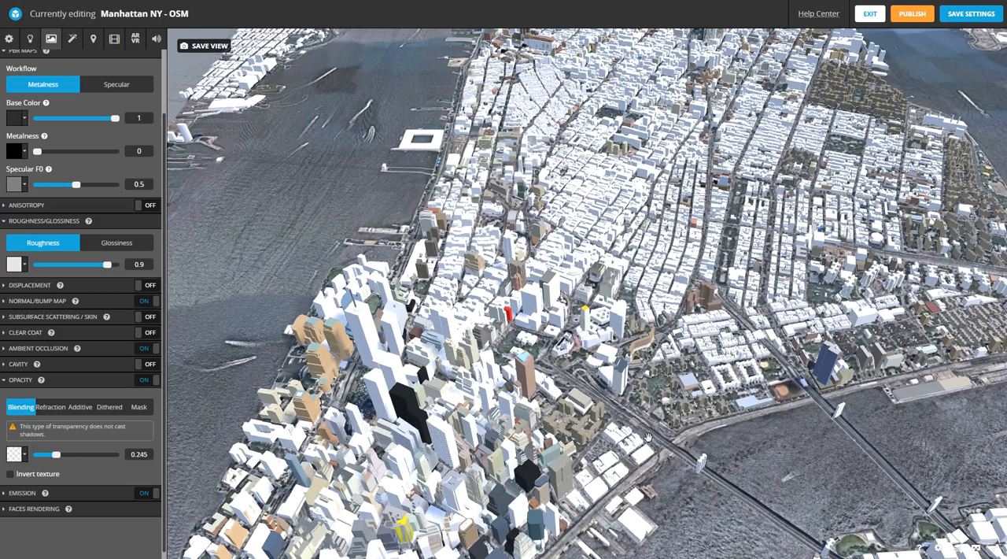
{"action": "scroll", "coordinate": [649, 437], "scroll_direction": "up", "scroll_amount": 10}
{"action": "left_click_drag", "start_coordinate": [647, 437], "coordinate": [616, 420]}
{"action": "scroll", "coordinate": [609, 392], "scroll_direction": "down", "scroll_amount": 10}
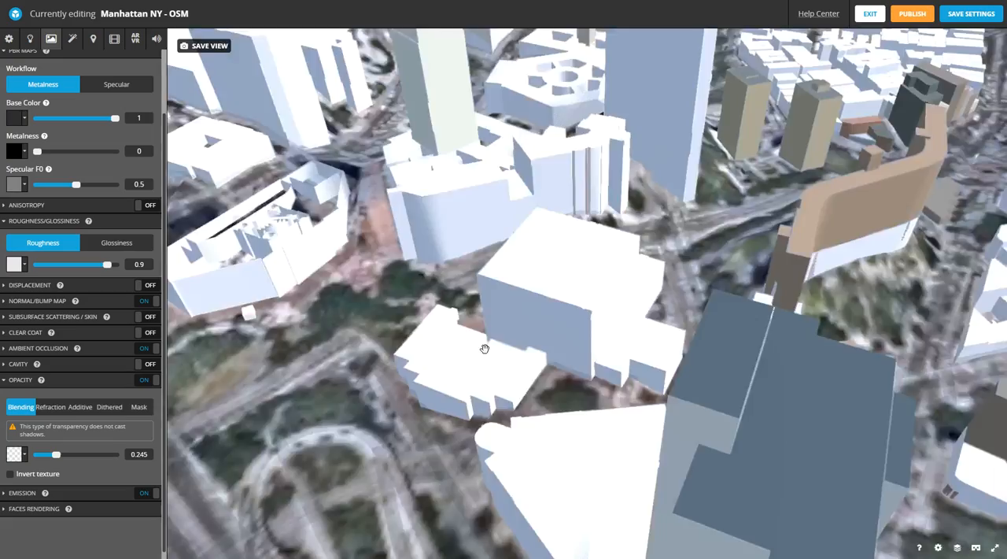
{"action": "scroll", "coordinate": [657, 402], "scroll_direction": "up", "scroll_amount": 5}
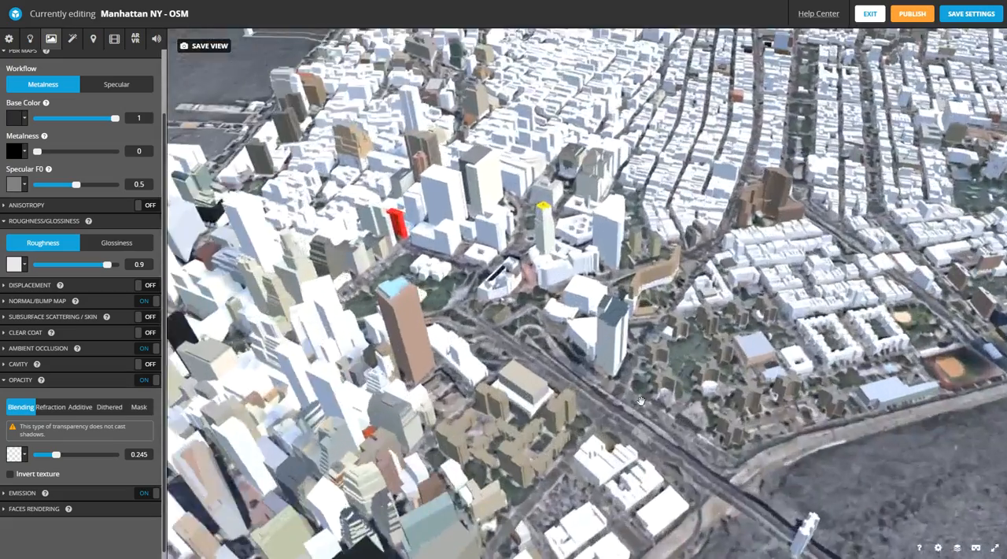
{"action": "scroll", "coordinate": [531, 403], "scroll_direction": "up", "scroll_amount": 3}
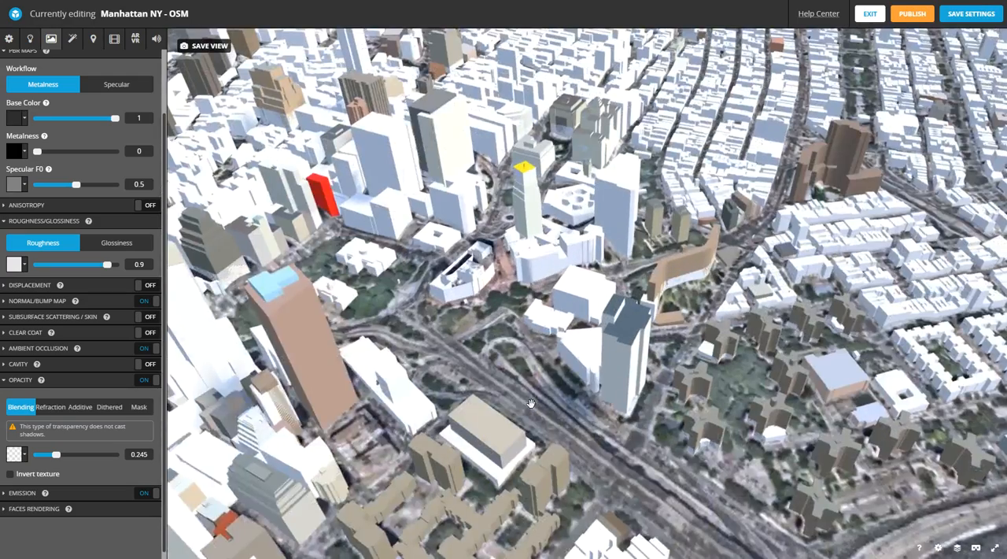
{"action": "scroll", "coordinate": [531, 402], "scroll_direction": "down", "scroll_amount": 3}
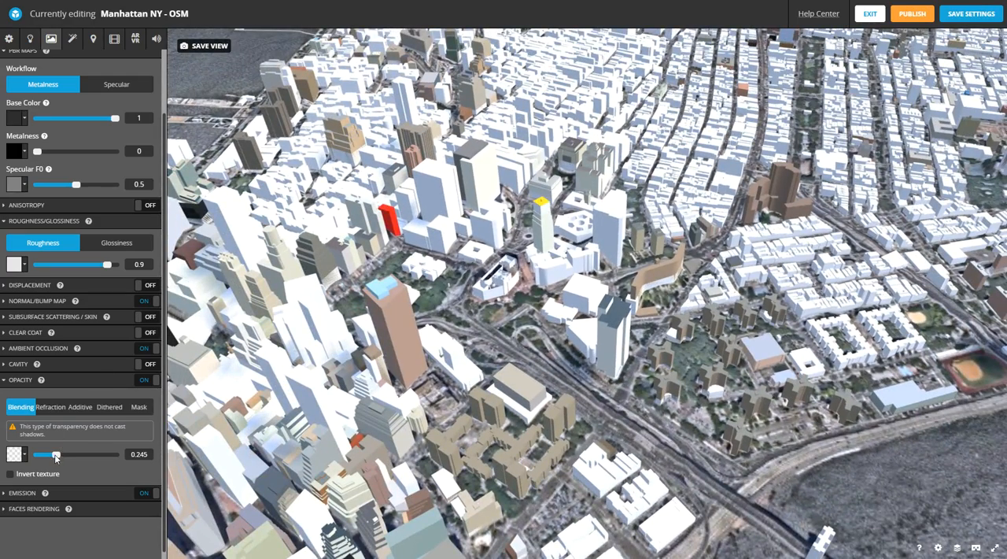
- Raise the roads material's opacity to 0.324 and check the road network from above
{"action": "mouse_move", "coordinate": [56, 457]}
{"action": "left_mouse_down"}
{"action": "mouse_move", "coordinate": [97, 458]}
{"action": "mouse_move", "coordinate": [62, 458]}
{"action": "left_mouse_up"}
{"action": "scroll", "coordinate": [684, 359], "scroll_direction": "down", "scroll_amount": 6}
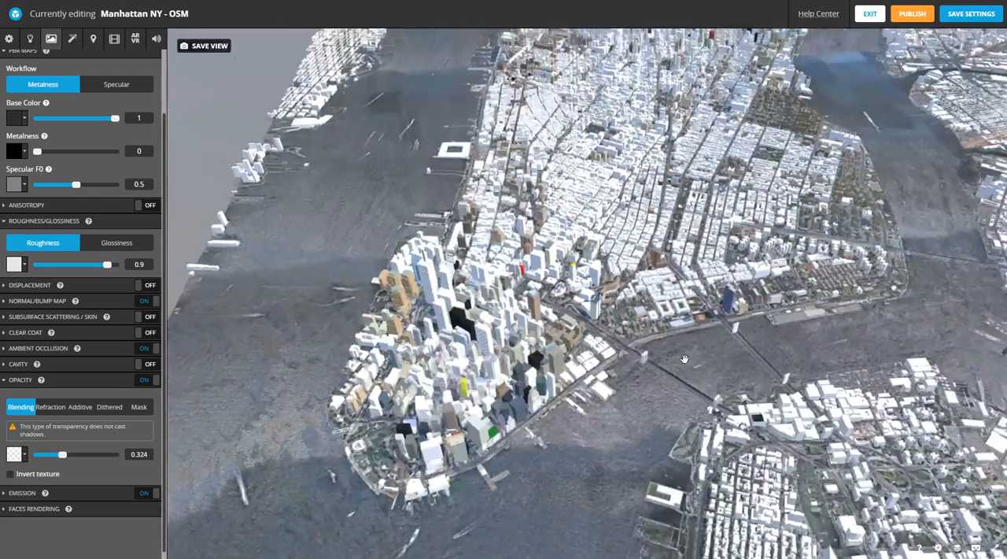
{"action": "right_click_drag", "start_coordinate": [684, 359], "coordinate": [615, 229]}
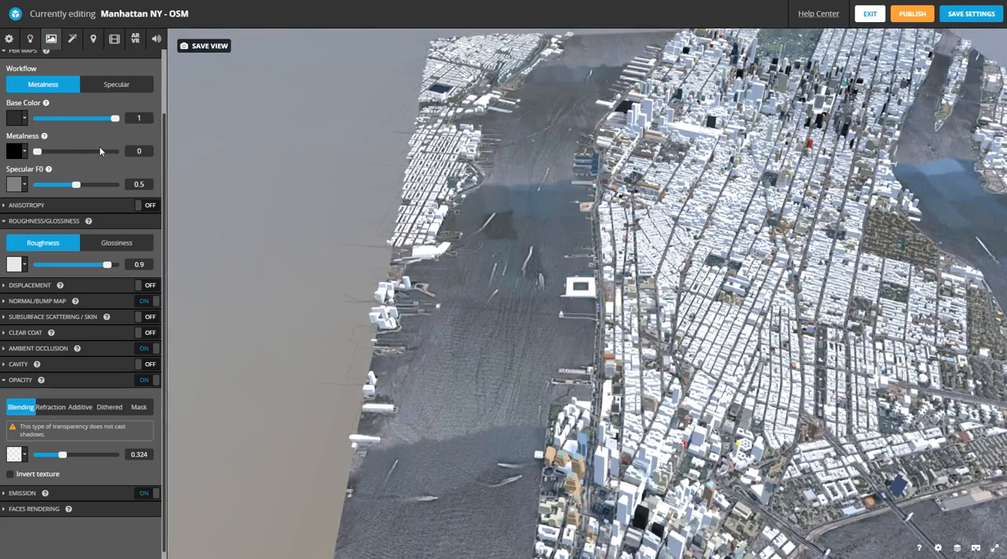
- Try red #FF0000 as the roads material's base color, settle on black #000000, and check the roads around the bridges
{"action": "left_click", "coordinate": [25, 118]}
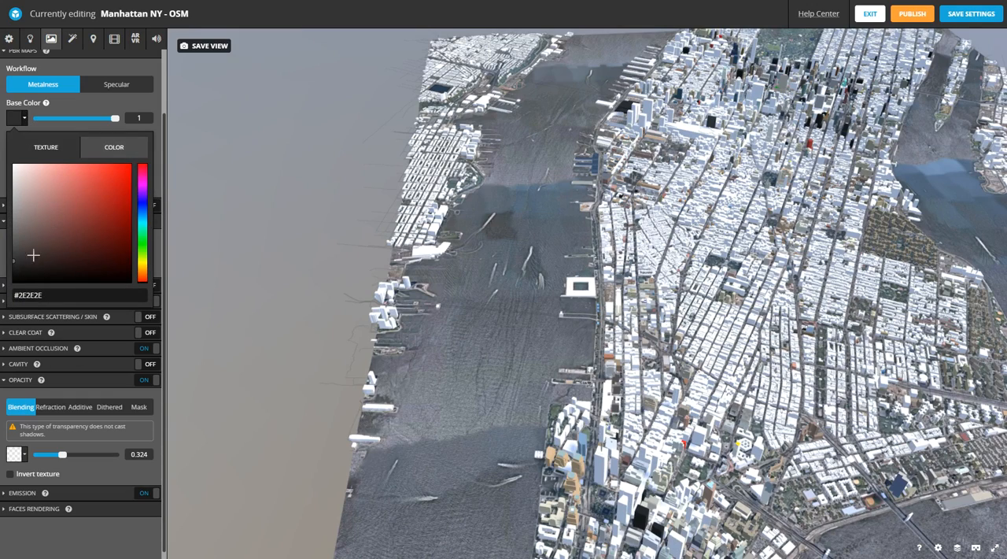
{"action": "left_click_drag", "start_coordinate": [18, 269], "coordinate": [2, 313]}
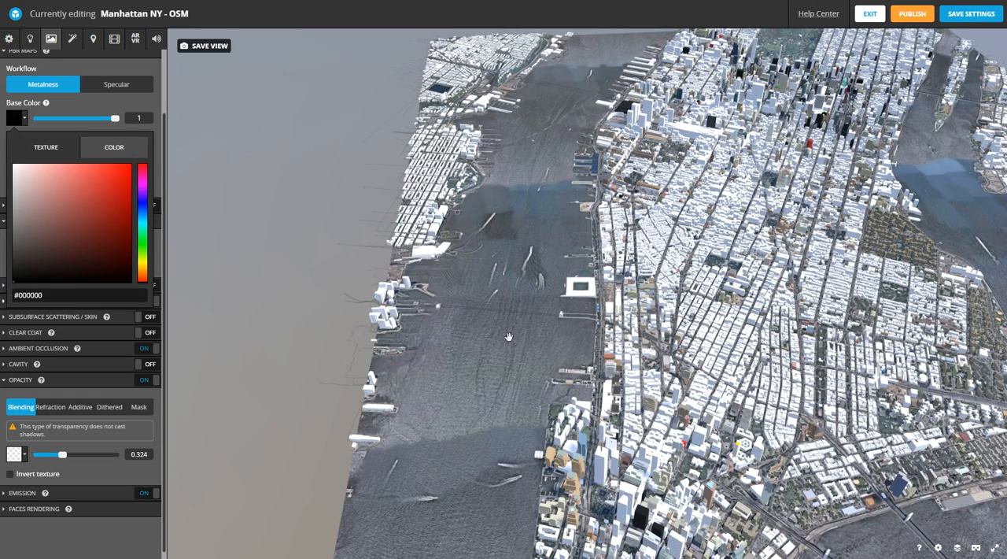
{"action": "left_click_drag", "start_coordinate": [85, 225], "coordinate": [225, 118]}
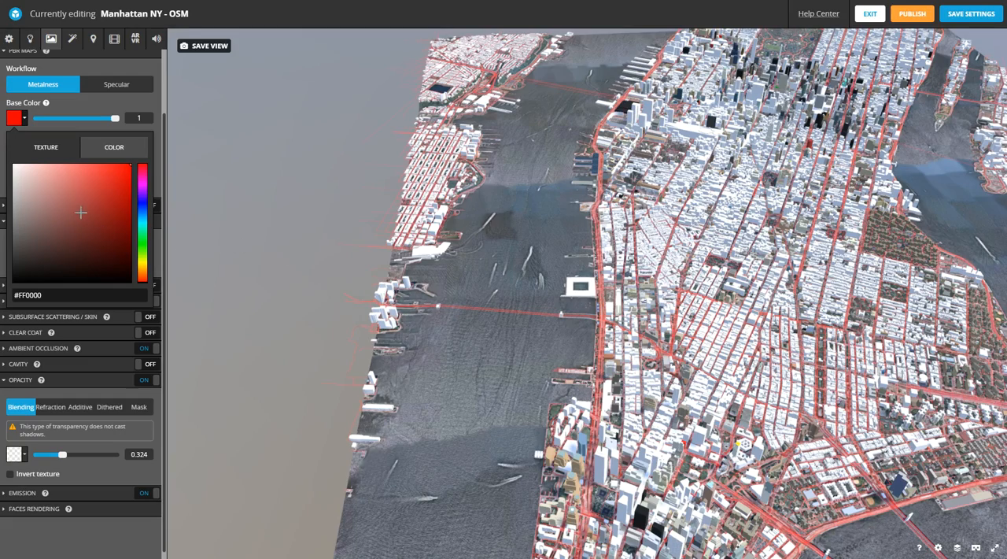
{"action": "left_click_drag", "start_coordinate": [80, 213], "coordinate": [181, 108]}
{"action": "left_click_drag", "start_coordinate": [133, 134], "coordinate": [1, 296]}
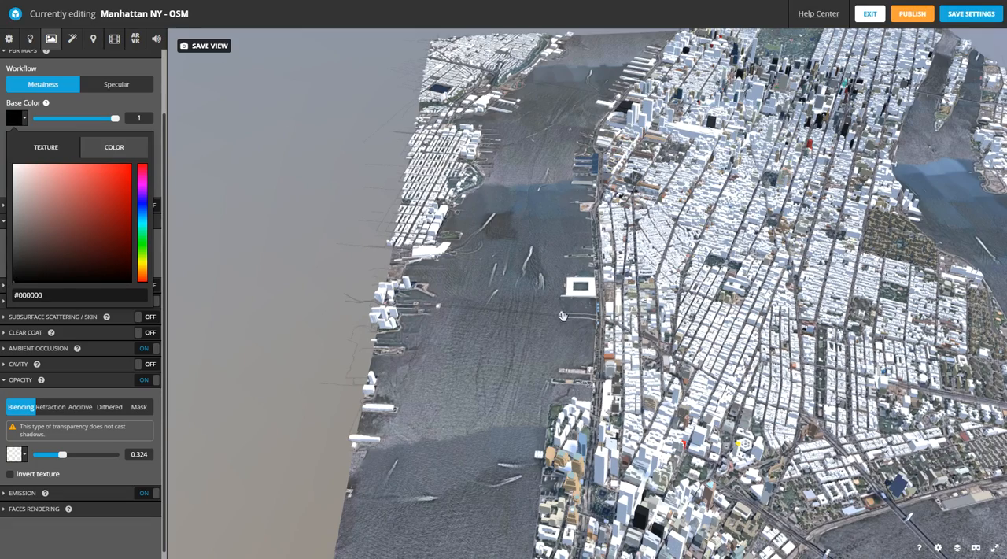
{"action": "left_click_drag", "start_coordinate": [564, 318], "coordinate": [559, 280]}
{"action": "right_click_drag", "start_coordinate": [558, 280], "coordinate": [330, 142]}
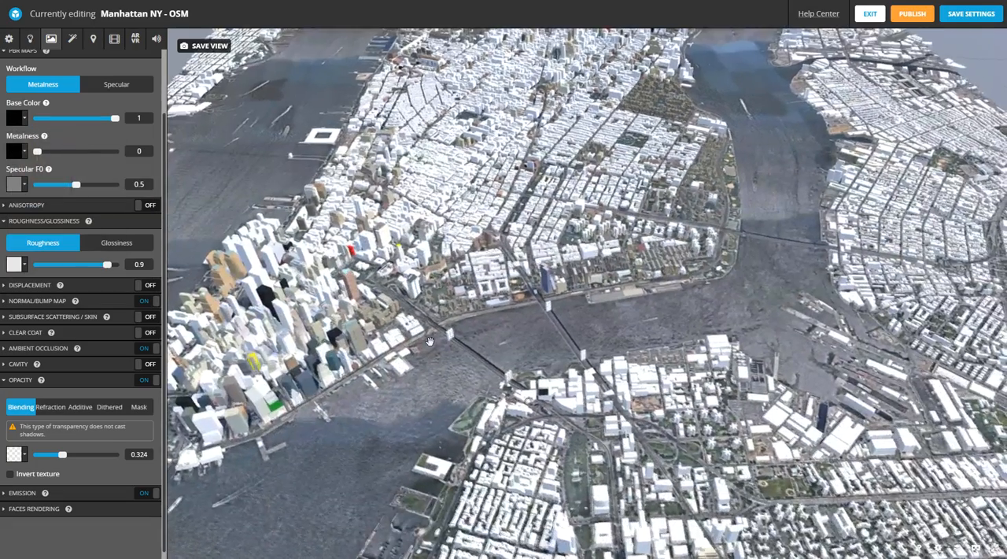
{"action": "scroll", "coordinate": [477, 334], "scroll_direction": "down", "scroll_amount": 5}
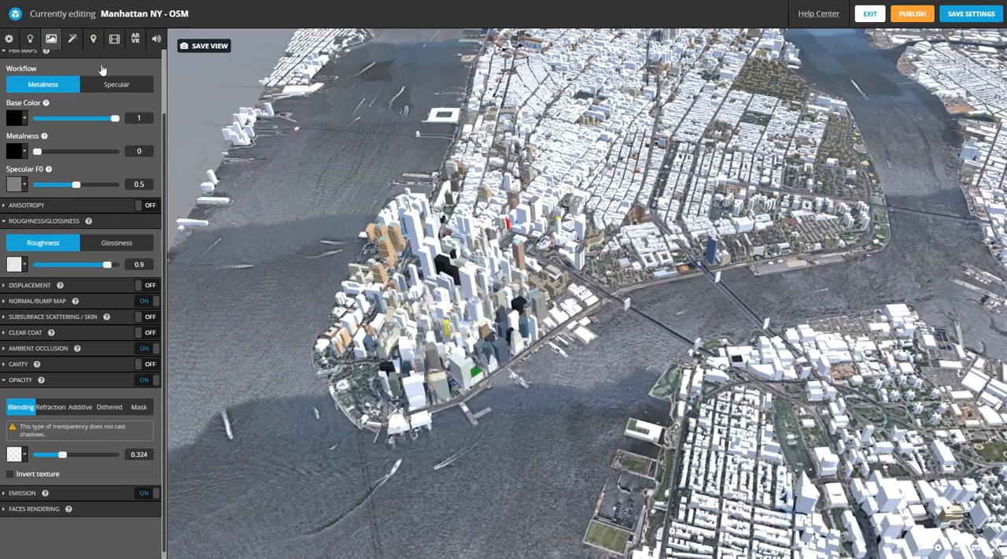
- Select BuildingsMaterial and set its Specular F0 to 0
{"action": "scroll", "coordinate": [165, 119], "scroll_direction": "up", "scroll_amount": 2}
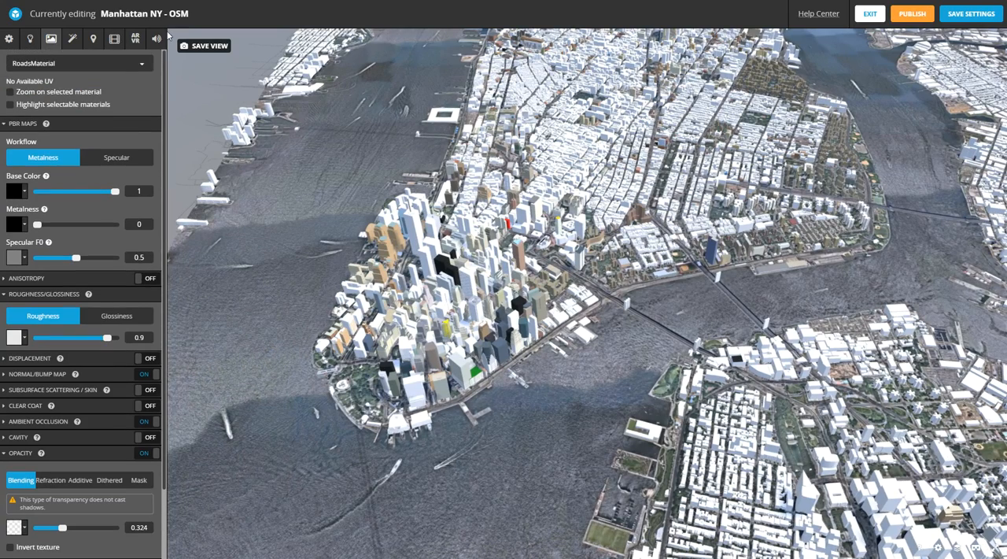
{"action": "left_click", "coordinate": [39, 65]}
{"action": "left_click", "coordinate": [40, 85]}
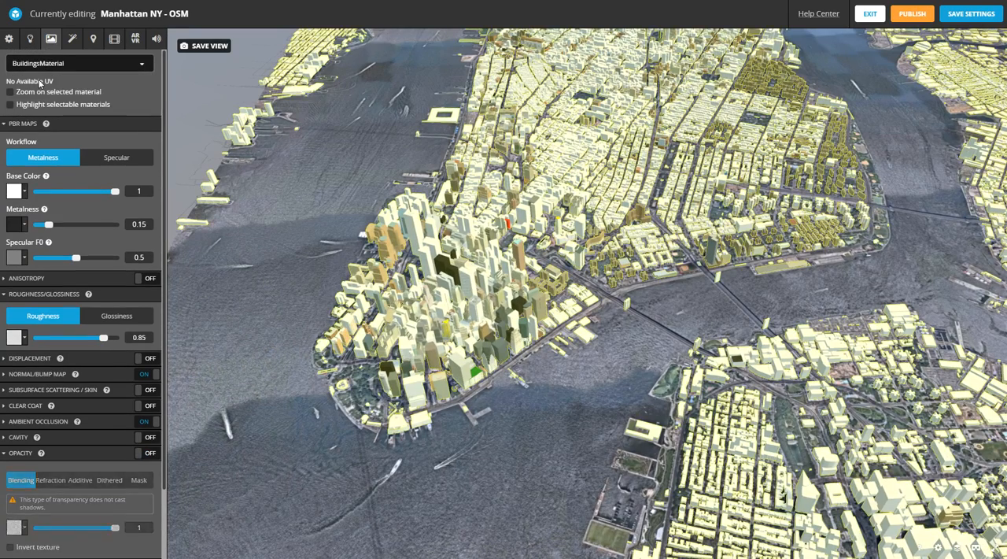
{"action": "left_click_drag", "start_coordinate": [477, 223], "coordinate": [781, 223]}
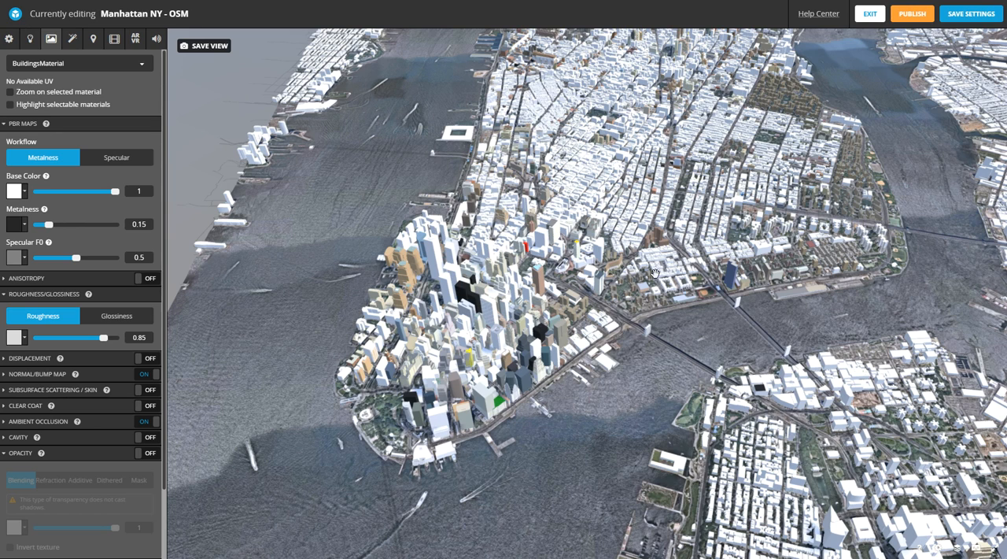
{"action": "scroll", "coordinate": [669, 268], "scroll_direction": "up", "scroll_amount": 2}
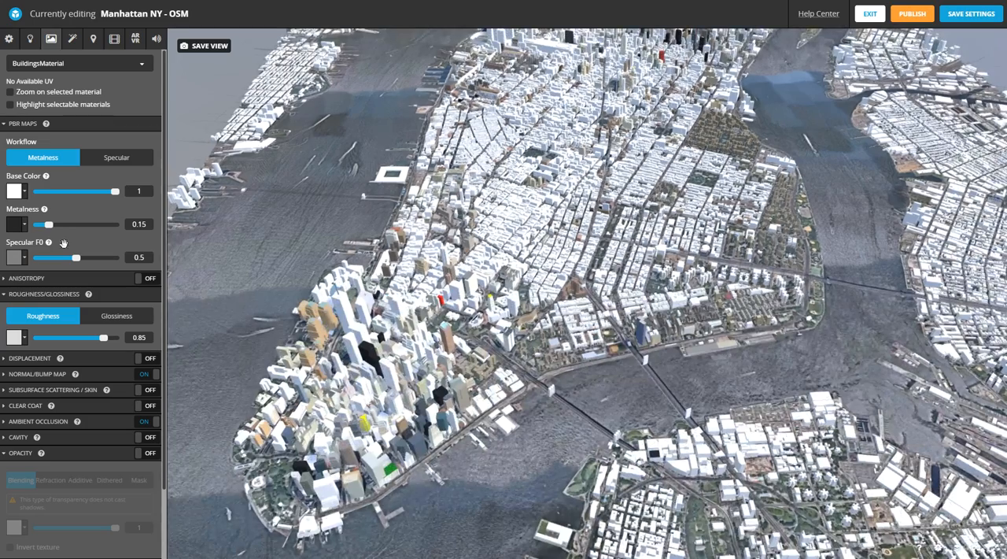
{"action": "left_click_drag", "start_coordinate": [76, 259], "coordinate": [3, 265]}
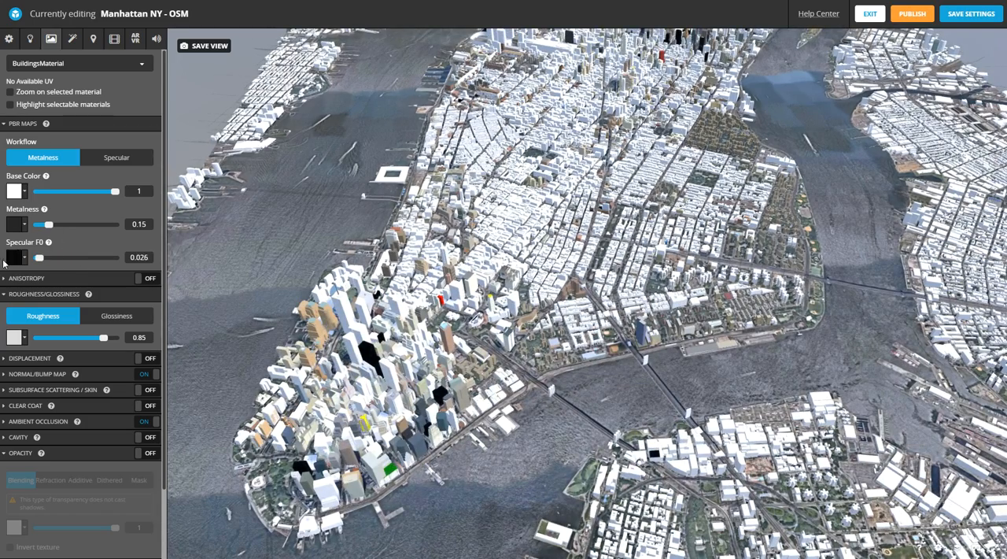
- Examine the buildings of Lower Manhattan, the island south of it and the Brooklyn waterfront out to the terrain's edge
{"action": "left_click_drag", "start_coordinate": [438, 312], "coordinate": [513, 258]}
{"action": "right_click_drag", "start_coordinate": [307, 387], "coordinate": [512, 233]}
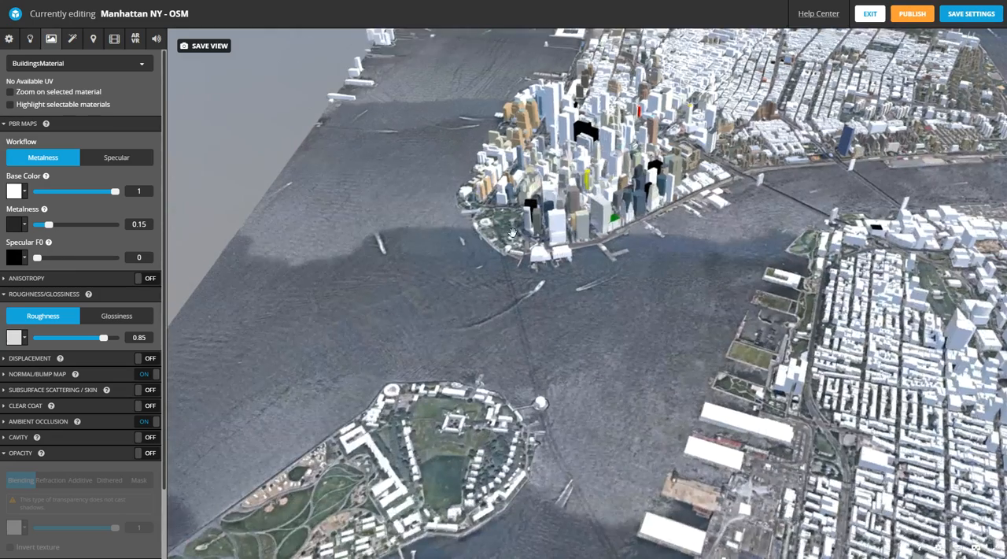
{"action": "right_click_drag", "start_coordinate": [448, 430], "coordinate": [468, 383]}
{"action": "left_click_drag", "start_coordinate": [720, 227], "coordinate": [397, 233]}
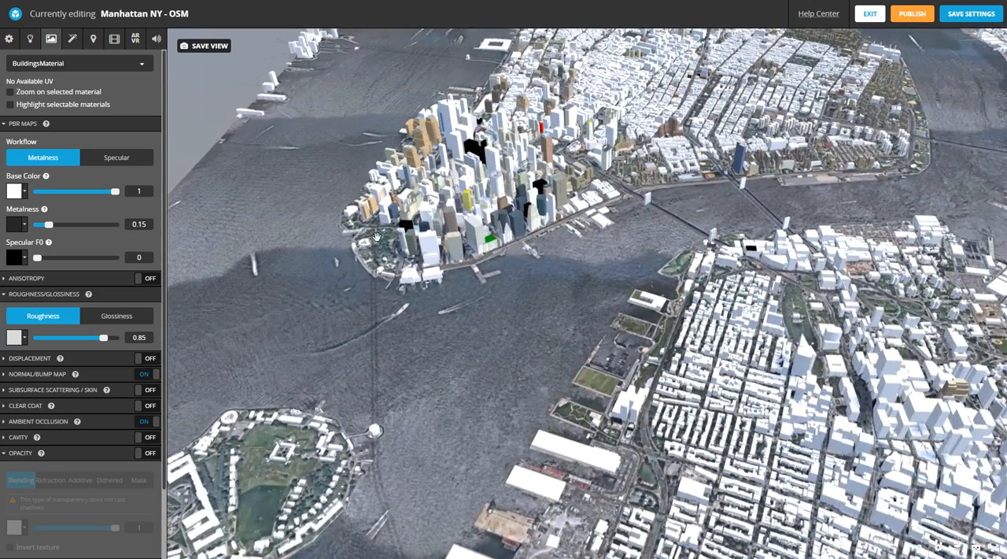
{"action": "right_click_drag", "start_coordinate": [382, 372], "coordinate": [383, 183]}
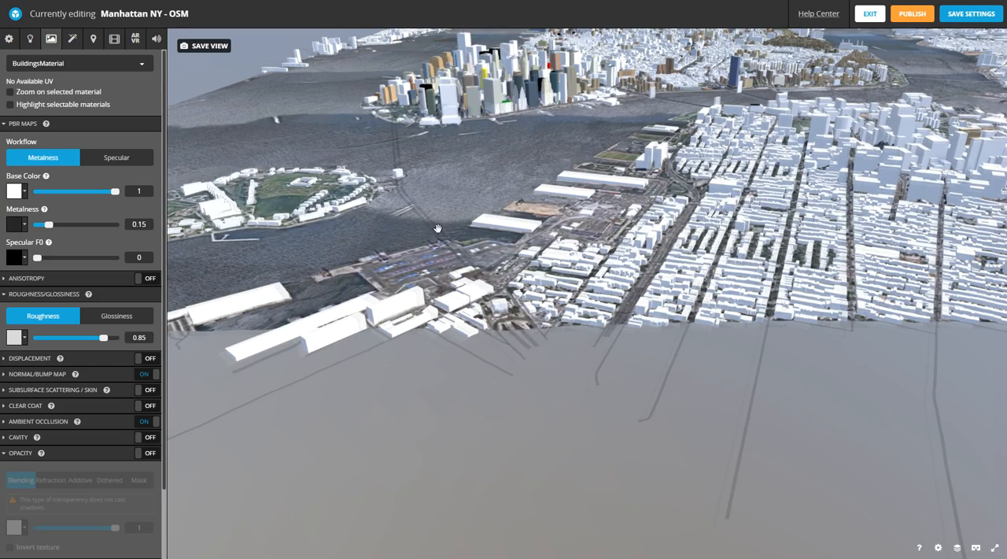
{"action": "left_click_drag", "start_coordinate": [579, 151], "coordinate": [427, 180]}
{"action": "right_click_drag", "start_coordinate": [477, 110], "coordinate": [482, 211]}
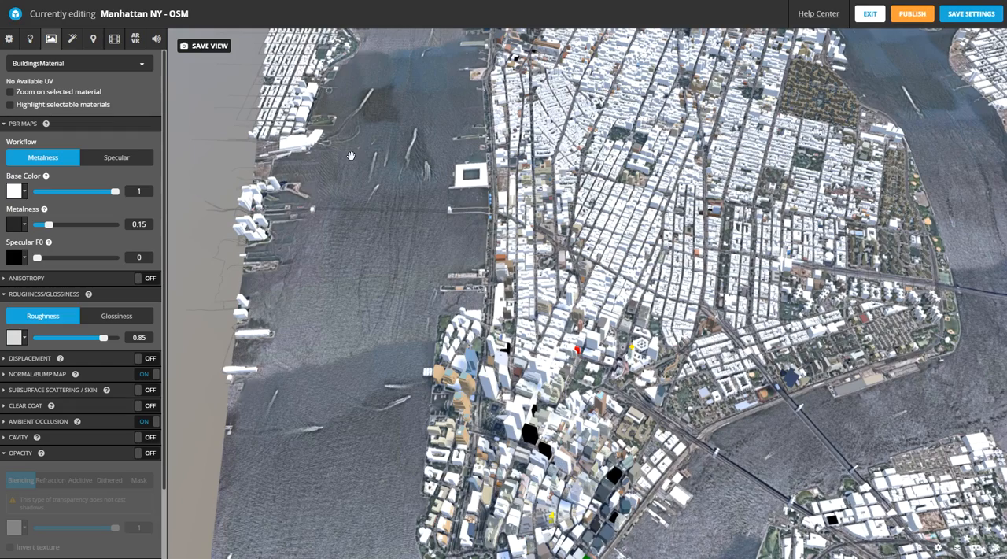
- Examine the building colors and shading across Manhattan, from the downtown towers and East River bridges towards Midtown
{"action": "scroll", "coordinate": [350, 155], "scroll_direction": "down", "scroll_amount": 2}
{"action": "right_click_drag", "start_coordinate": [698, 280], "coordinate": [597, 242]}
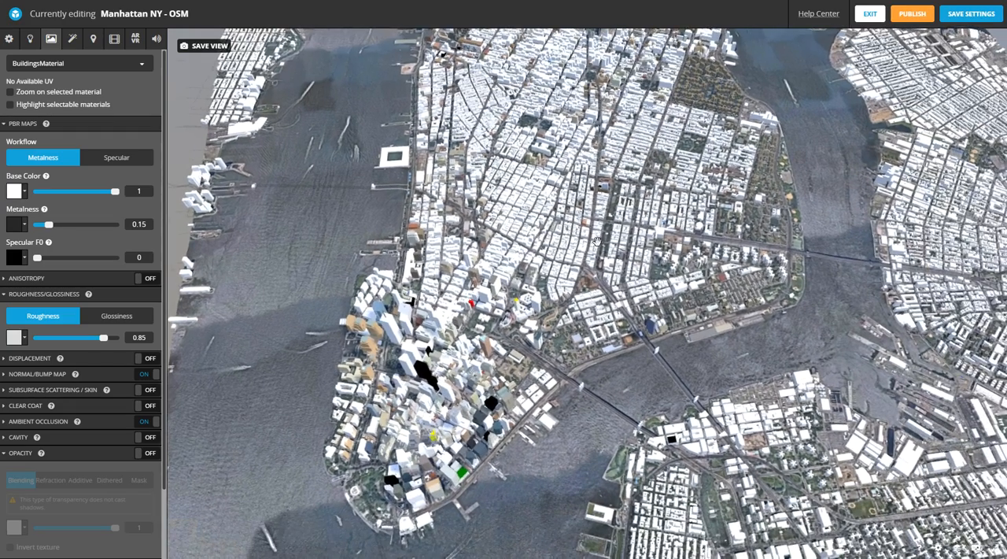
{"action": "left_click_drag", "start_coordinate": [513, 345], "coordinate": [485, 335]}
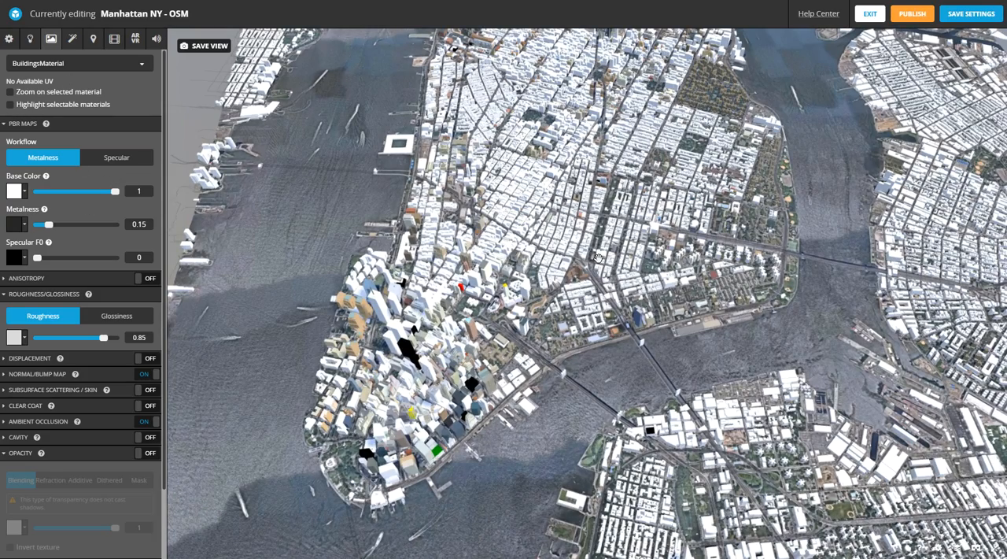
{"action": "right_click_drag", "start_coordinate": [611, 263], "coordinate": [588, 349]}
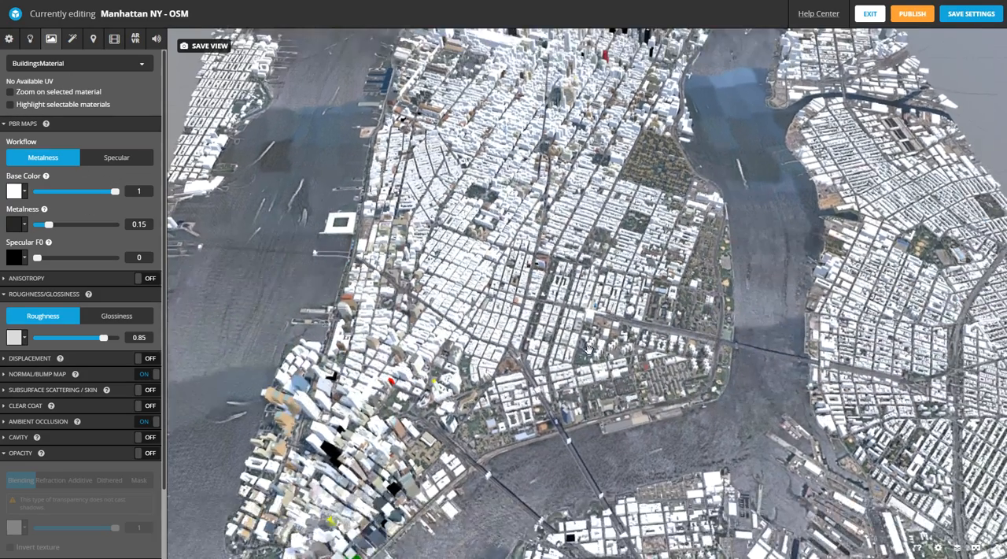
{"action": "left_click_drag", "start_coordinate": [389, 405], "coordinate": [398, 225]}
{"action": "scroll", "coordinate": [399, 225], "scroll_direction": "up", "scroll_amount": 8}
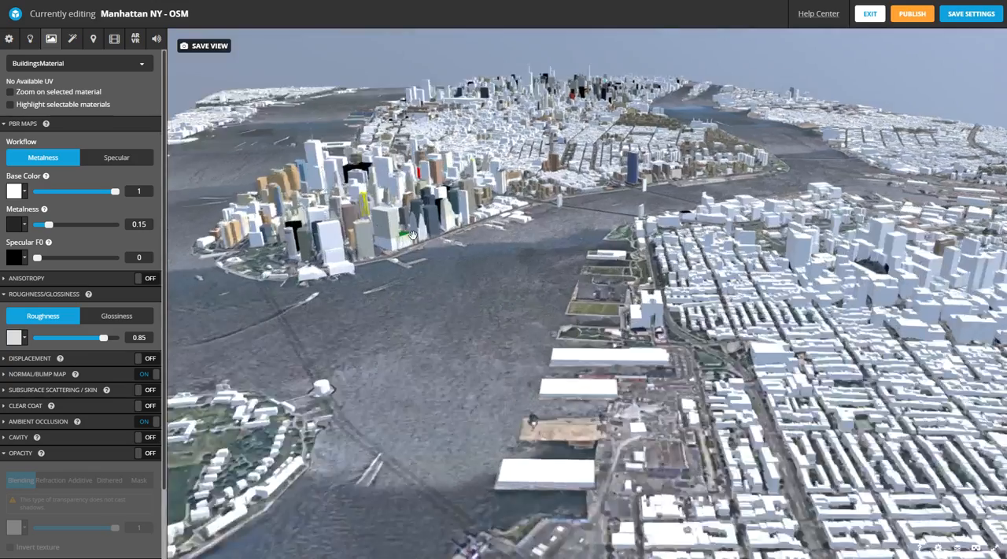
{"action": "scroll", "coordinate": [476, 265], "scroll_direction": "down", "scroll_amount": 10}
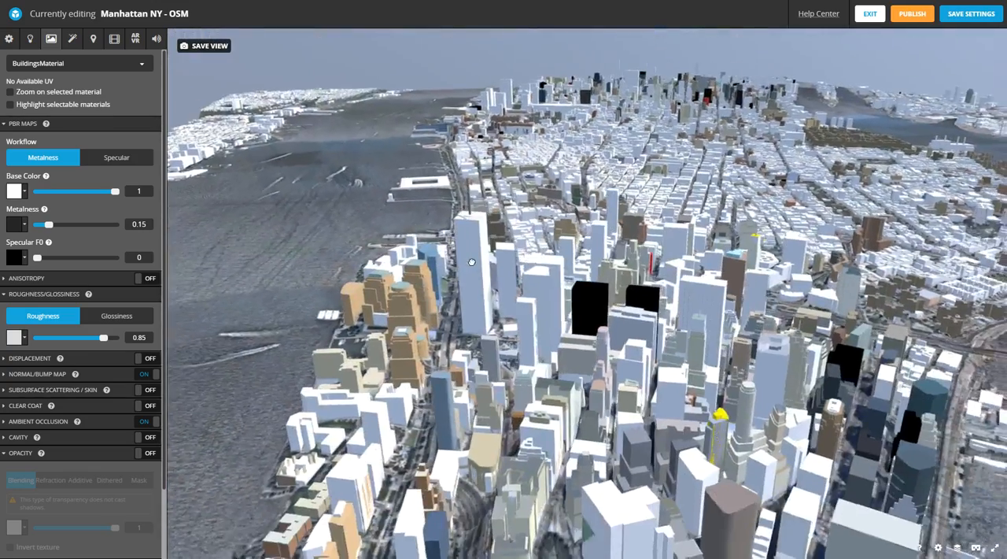
{"action": "left_click_drag", "start_coordinate": [471, 262], "coordinate": [557, 364]}
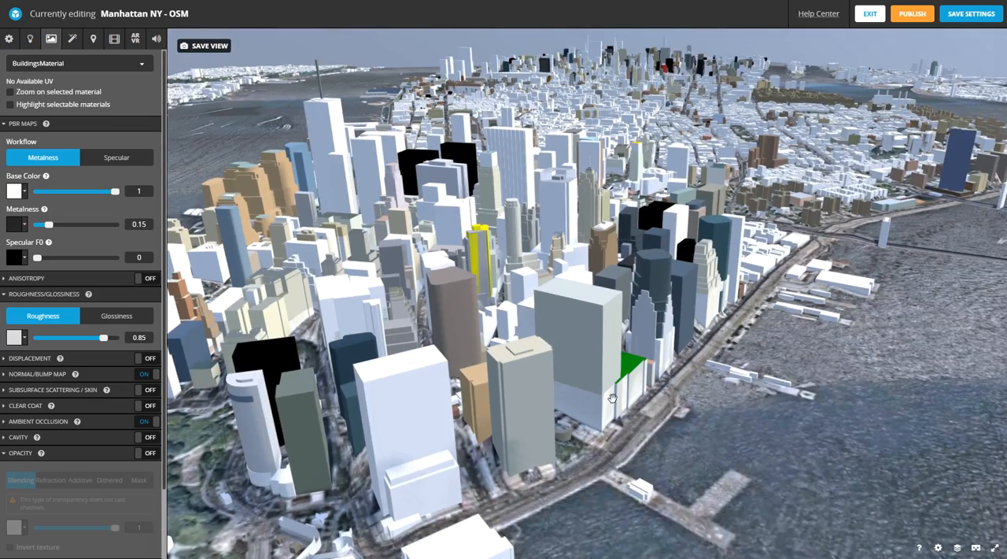
{"action": "left_click_drag", "start_coordinate": [612, 397], "coordinate": [424, 363]}
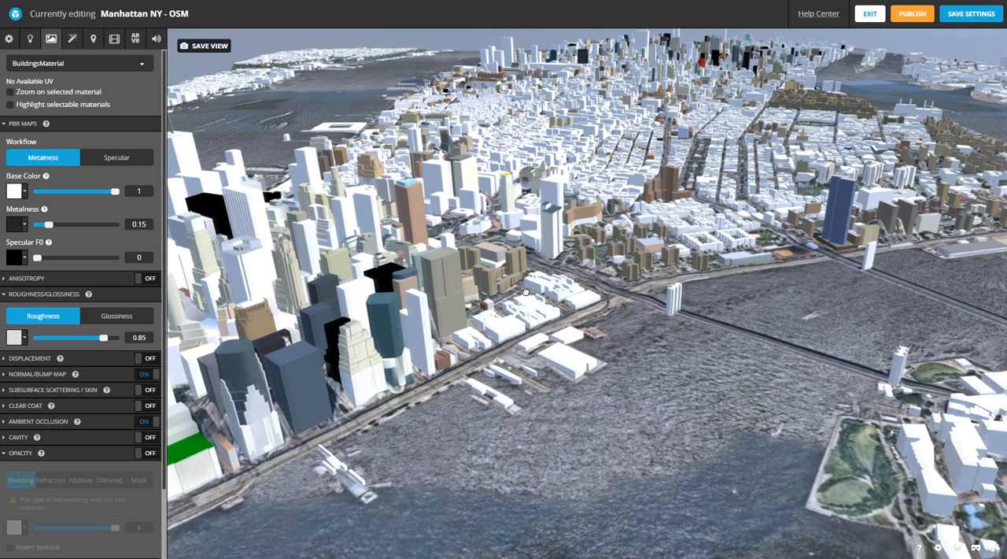
{"action": "left_click_drag", "start_coordinate": [526, 292], "coordinate": [516, 338]}
{"action": "right_click_drag", "start_coordinate": [529, 219], "coordinate": [521, 302]}
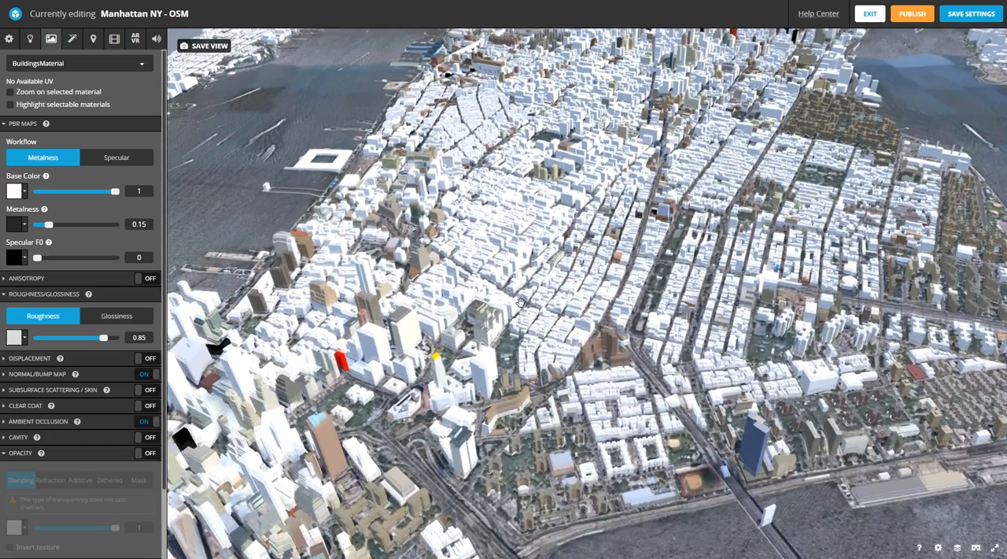
{"action": "left_click_drag", "start_coordinate": [524, 301], "coordinate": [425, 326]}
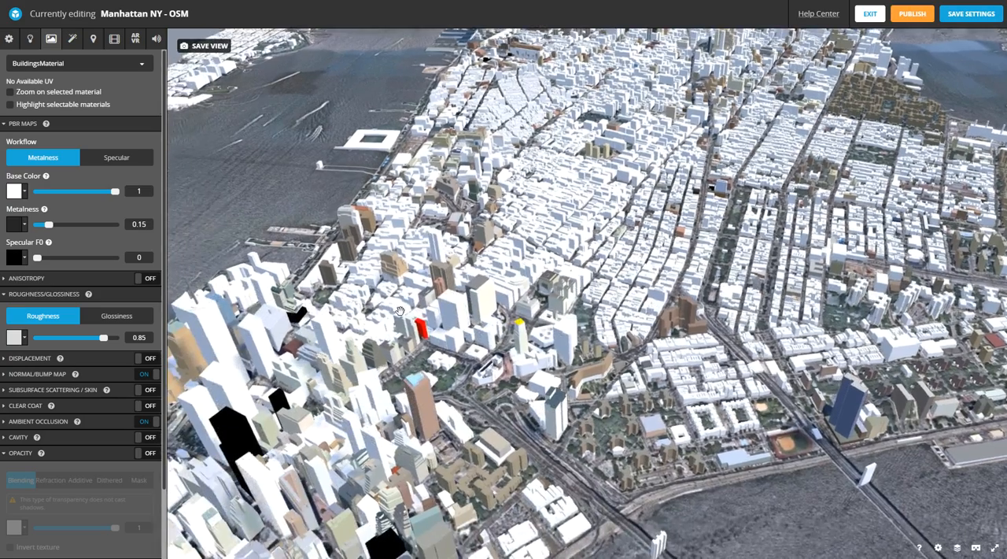
{"action": "left_click_drag", "start_coordinate": [508, 266], "coordinate": [397, 293]}
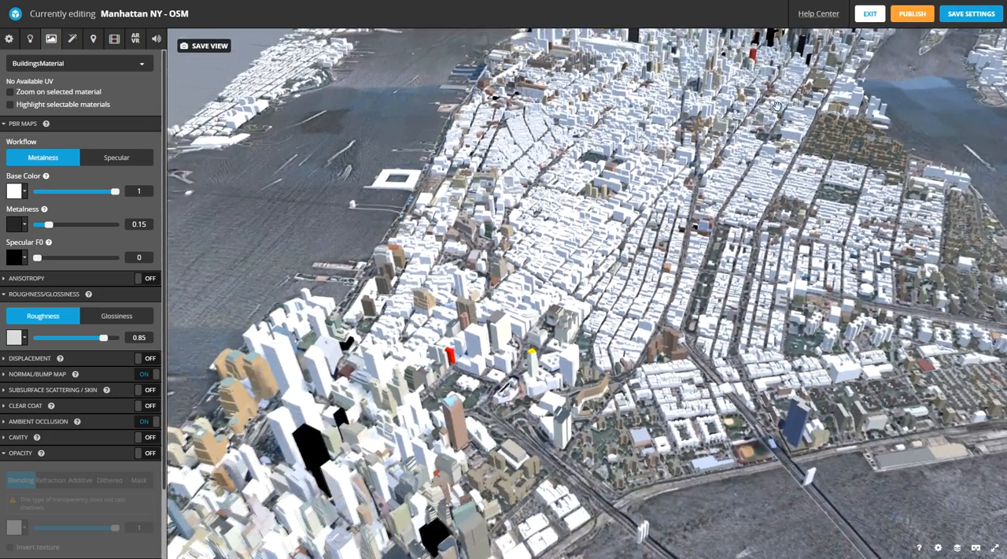
{"action": "scroll", "coordinate": [266, 331], "scroll_direction": "down", "scroll_amount": 3}
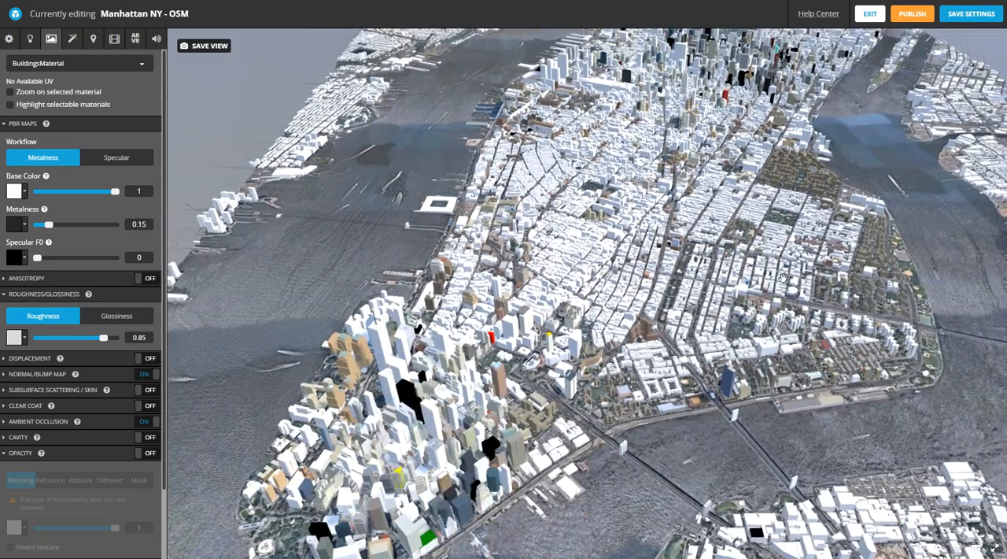
- Select BuildingsMaterial and open its base color for editing
{"action": "left_click", "coordinate": [59, 65]}
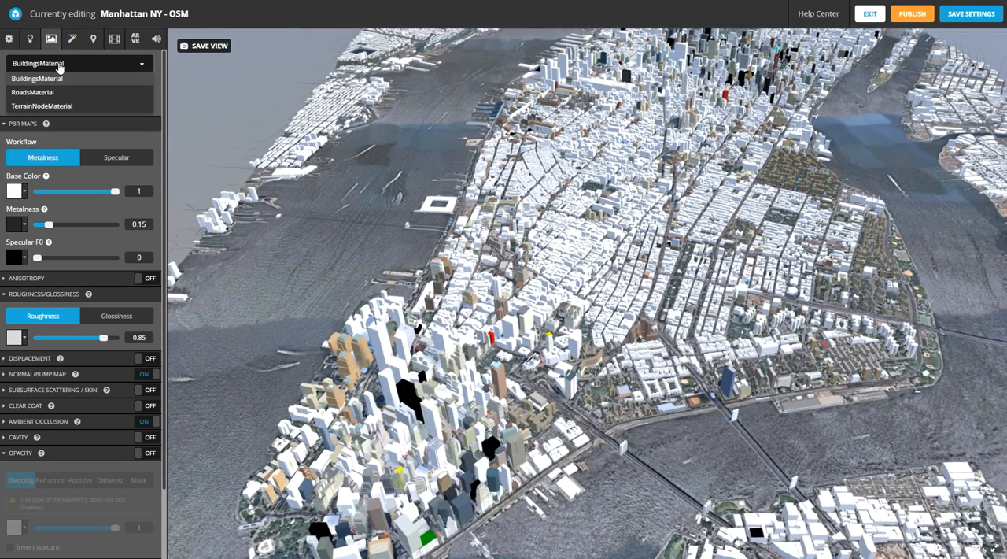
{"action": "left_click", "coordinate": [43, 80]}
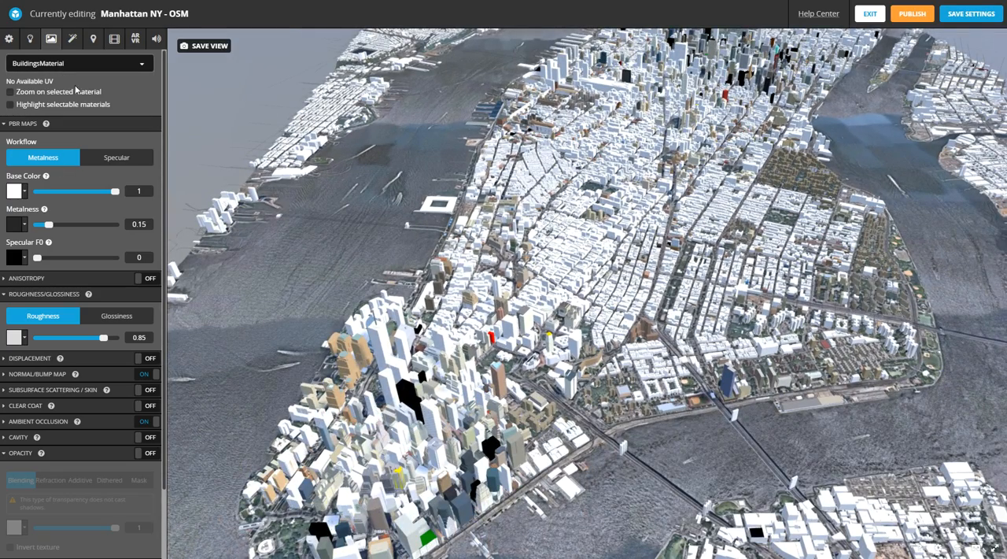
{"action": "left_click", "coordinate": [14, 190]}
{"action": "left_click", "coordinate": [17, 240]}
{"action": "left_click_drag", "start_coordinate": [3, 236], "coordinate": [1, 233]}
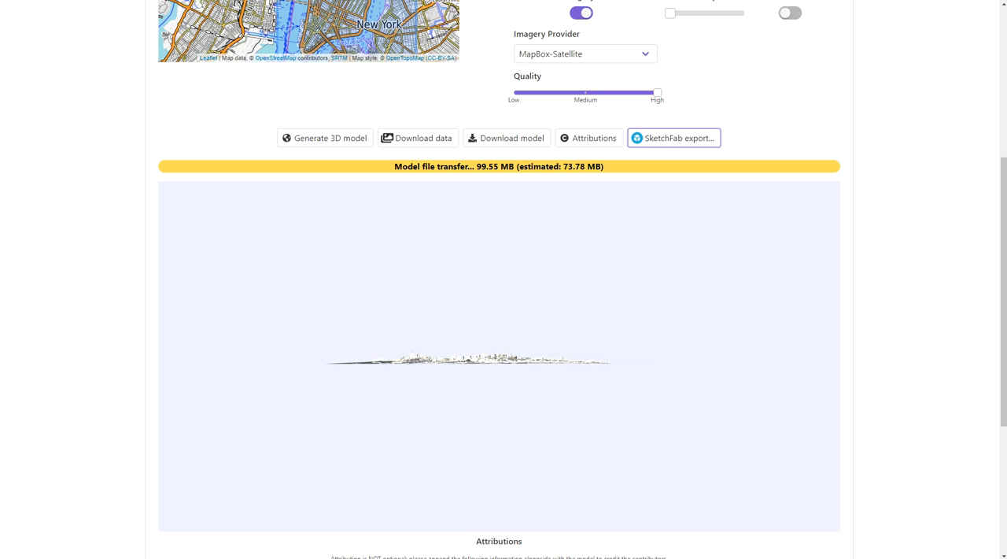
- Switch to the terrain generator page, disable OSM building colors and set the default building color to white
{"action": "scroll", "coordinate": [915, 116], "scroll_direction": "up", "scroll_amount": 2}
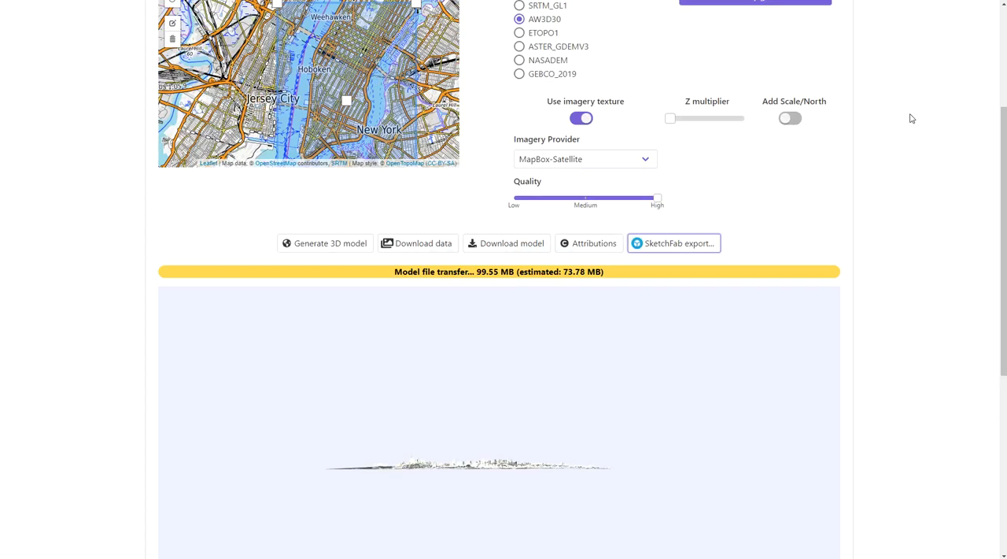
{"action": "scroll", "coordinate": [911, 118], "scroll_direction": "up", "scroll_amount": 2}
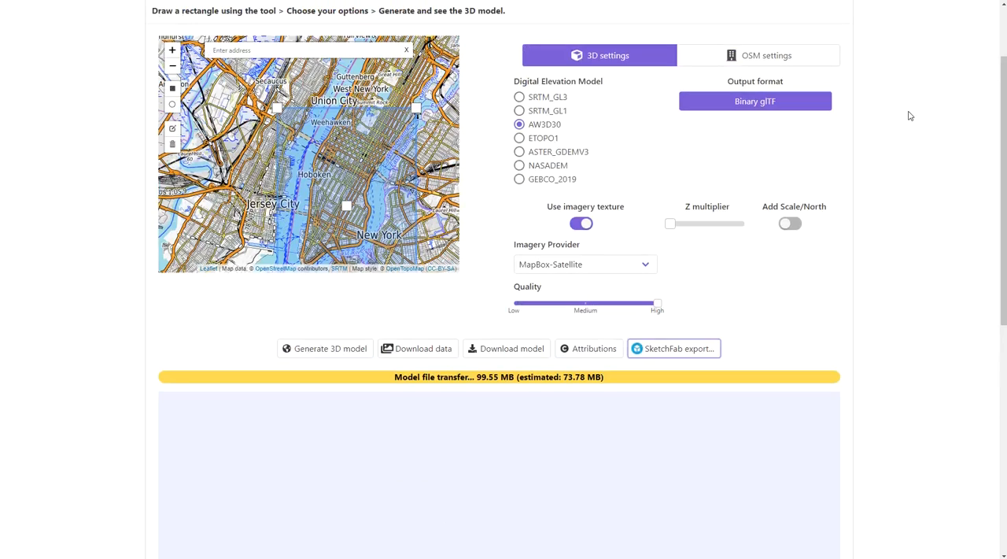
{"action": "left_click", "coordinate": [728, 56]}
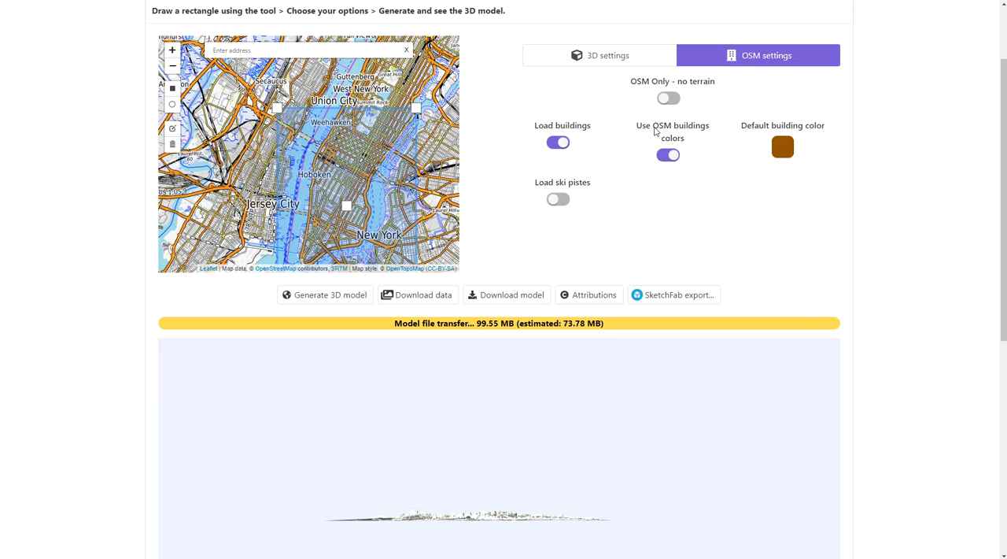
{"action": "left_click", "coordinate": [667, 155]}
{"action": "left_click", "coordinate": [785, 150]}
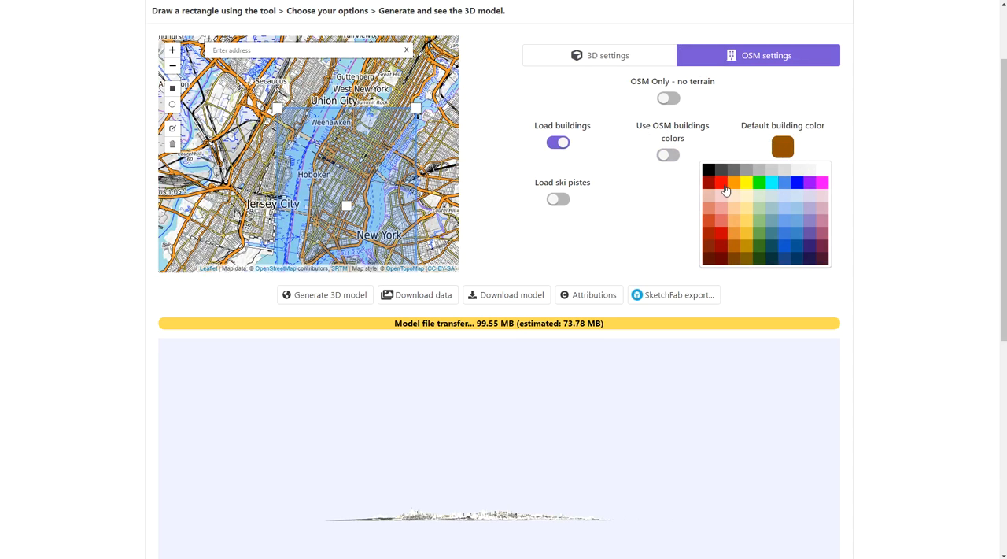
{"action": "left_click", "coordinate": [823, 170]}
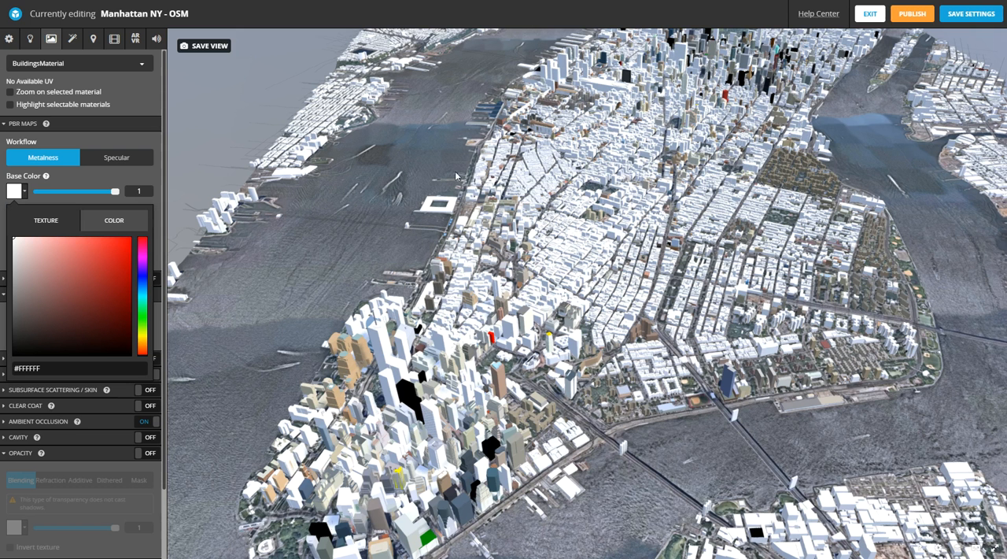
- Try red #753D3D, brown #75613D, blue #3F56A5, purple #993FA5 and yellow #A5983F as the base color of BuildingsMaterial in the Sketchfab editor
{"action": "mouse_move", "coordinate": [38, 271]}
{"action": "left_mouse_down"}
{"action": "mouse_move", "coordinate": [121, 253]}
{"action": "mouse_move", "coordinate": [122, 268]}
{"action": "mouse_move", "coordinate": [102, 281]}
{"action": "mouse_move", "coordinate": [47, 262]}
{"action": "mouse_move", "coordinate": [68, 281]}
{"action": "mouse_move", "coordinate": [69, 301]}
{"action": "left_mouse_up"}
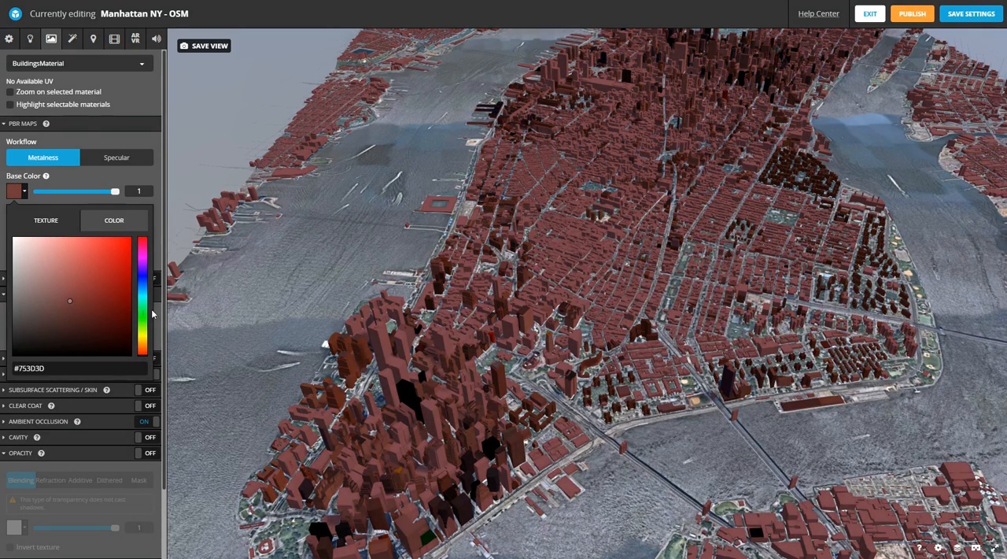
{"action": "left_click_drag", "start_coordinate": [142, 292], "coordinate": [141, 342]}
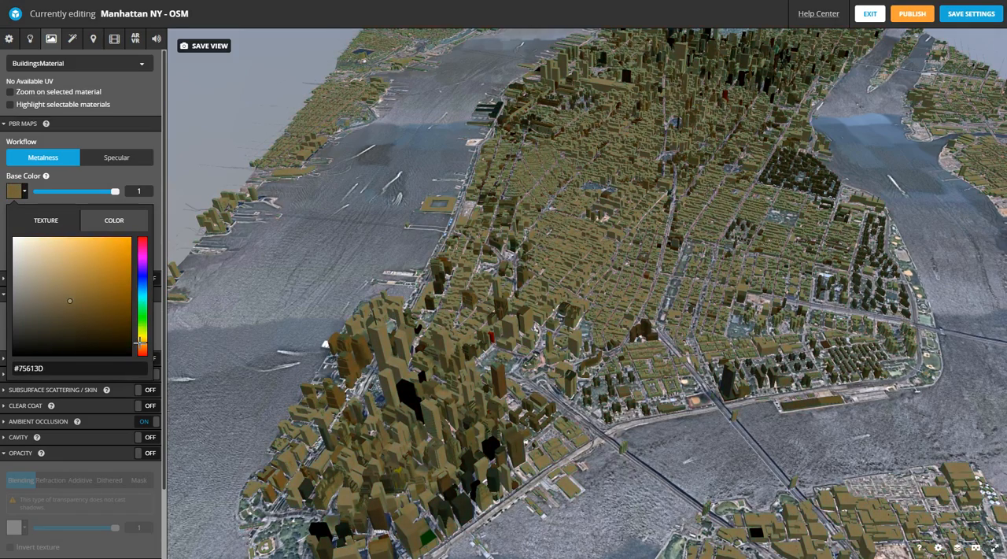
{"action": "mouse_move", "coordinate": [48, 308]}
{"action": "left_mouse_down"}
{"action": "mouse_move", "coordinate": [51, 288]}
{"action": "mouse_move", "coordinate": [86, 279]}
{"action": "left_mouse_up"}
{"action": "left_click", "coordinate": [144, 277]}
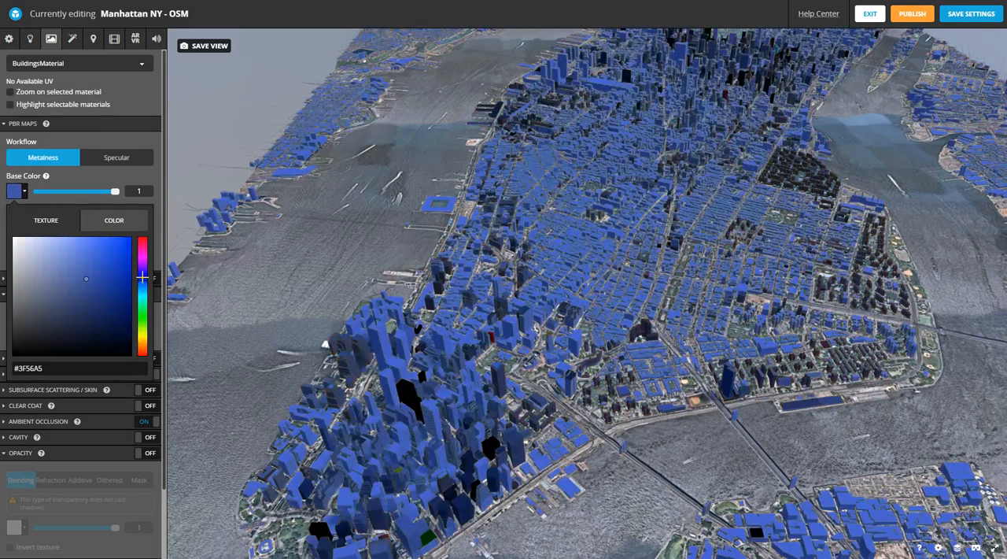
{"action": "left_click_drag", "start_coordinate": [583, 163], "coordinate": [529, 184]}
{"action": "left_click", "coordinate": [141, 257]}
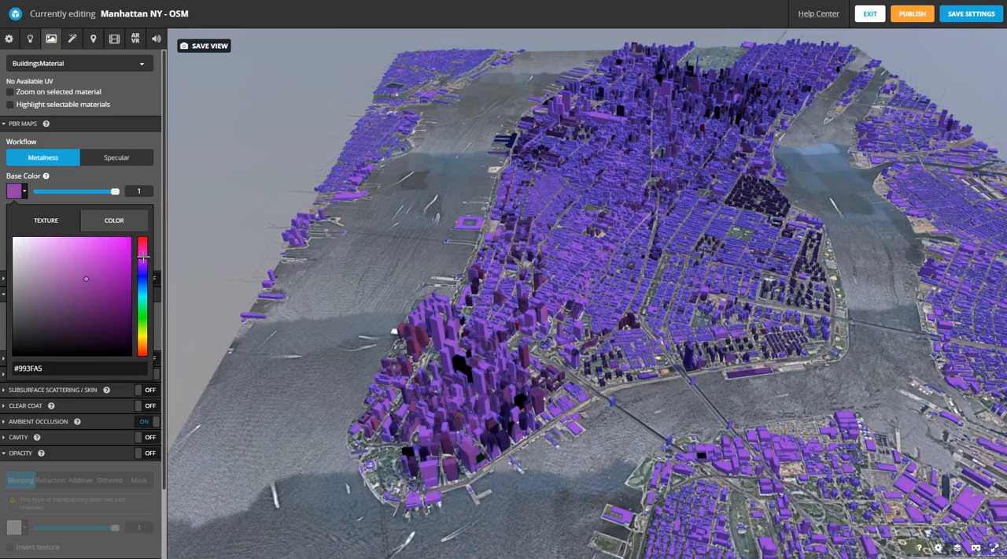
{"action": "left_click_drag", "start_coordinate": [145, 239], "coordinate": [145, 337]}
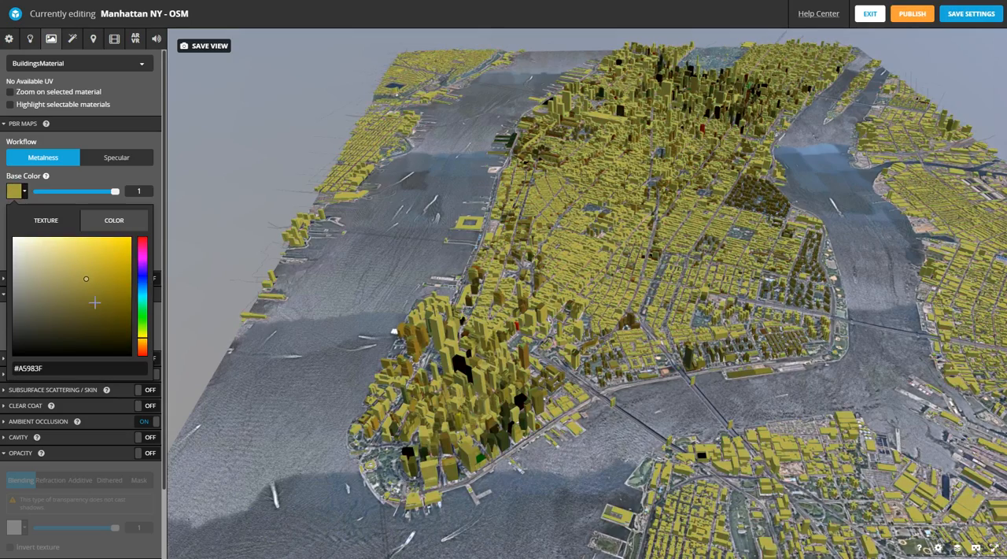
{"action": "left_click_drag", "start_coordinate": [95, 302], "coordinate": [111, 313]}
- Set the base color of BuildingsMaterial to light gray #CBCBC8 and check the buildings across the model
{"action": "left_click", "coordinate": [17, 273]}
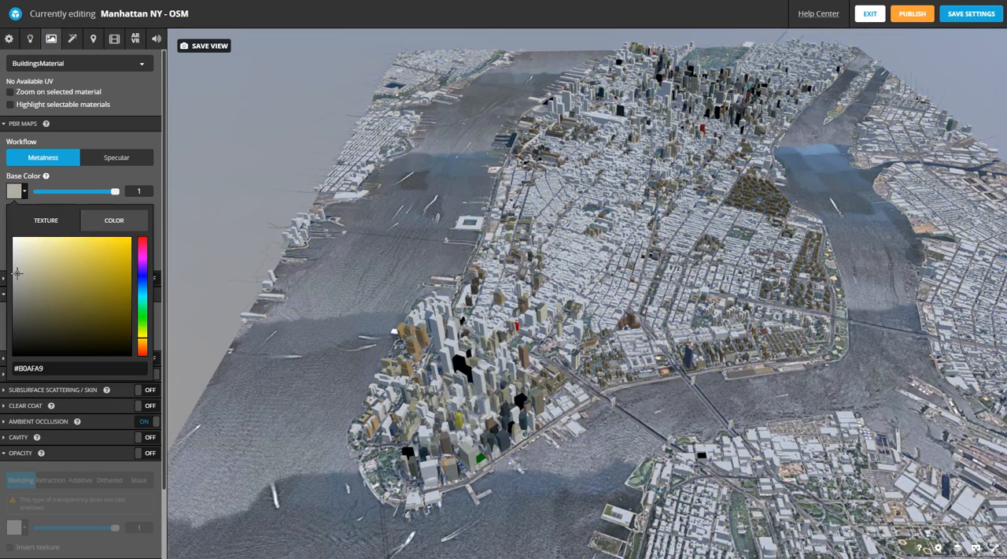
{"action": "mouse_move", "coordinate": [19, 258]}
{"action": "left_mouse_down"}
{"action": "mouse_move", "coordinate": [11, 238]}
{"action": "mouse_move", "coordinate": [13, 260]}
{"action": "left_mouse_up"}
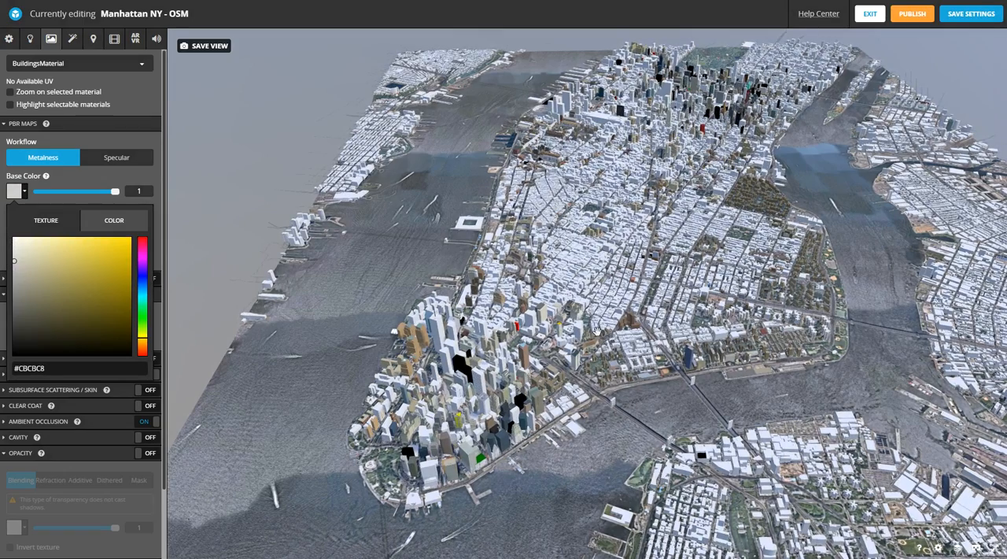
{"action": "left_click_drag", "start_coordinate": [605, 315], "coordinate": [671, 227]}
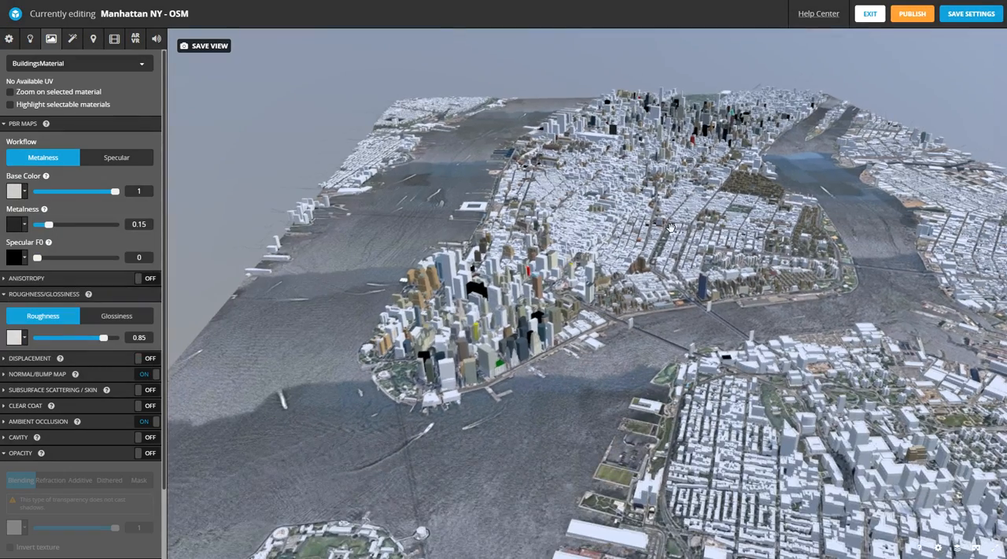
- Select TerrainNodeMaterial for editing and check the terrain around Lower Manhattan
{"action": "left_click", "coordinate": [57, 64]}
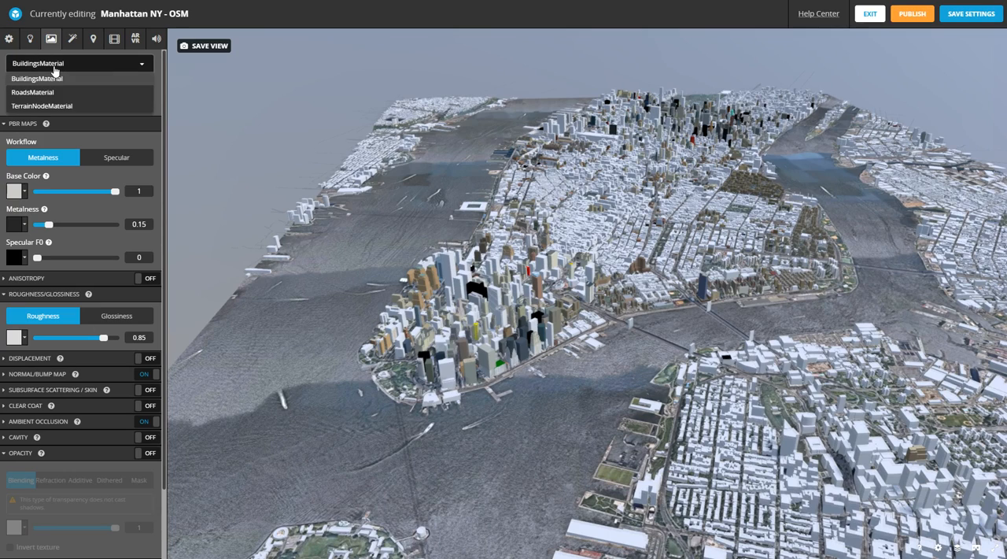
{"action": "left_click", "coordinate": [50, 106]}
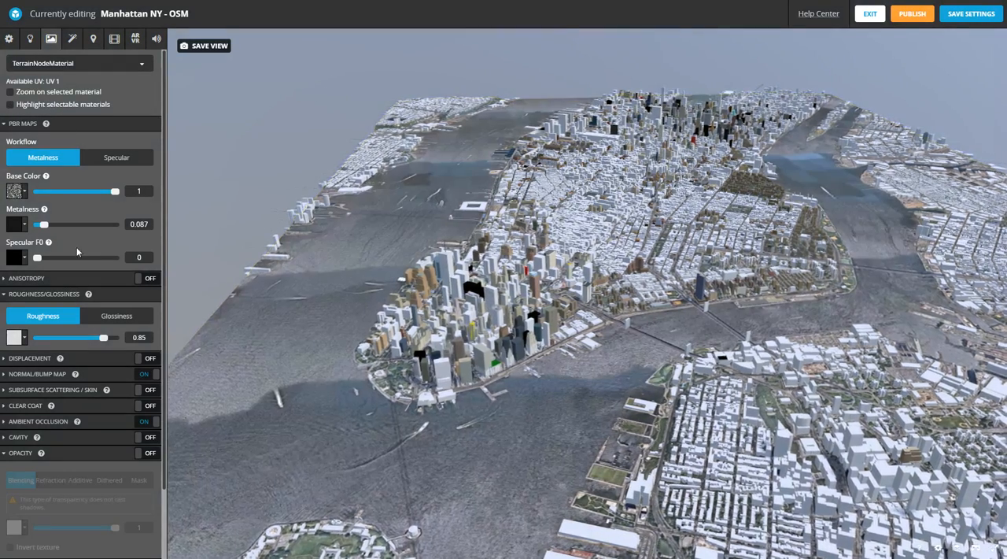
{"action": "left_click_drag", "start_coordinate": [394, 244], "coordinate": [605, 306]}
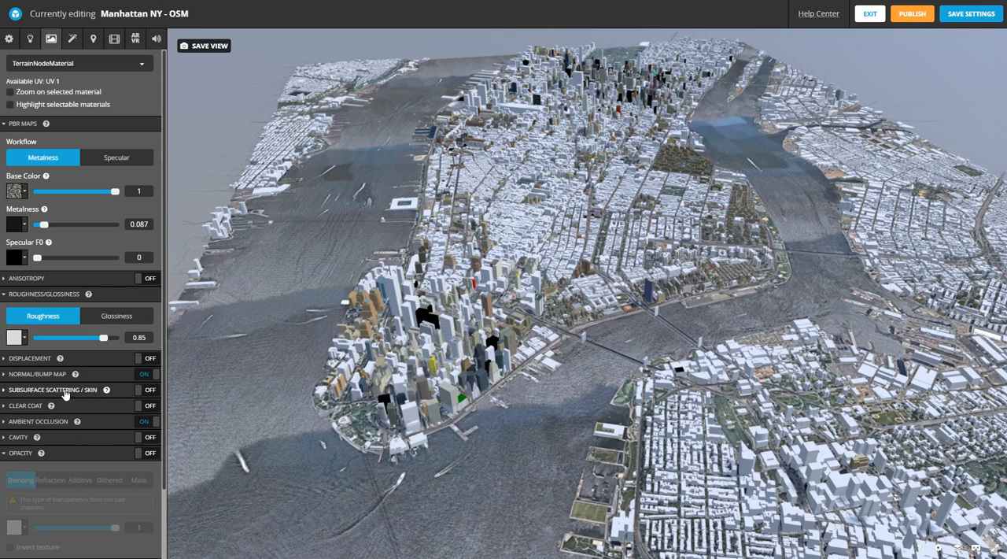
- Try subsurface scattering on TerrainNodeMaterial and turn it back off
{"action": "left_click", "coordinate": [4, 392]}
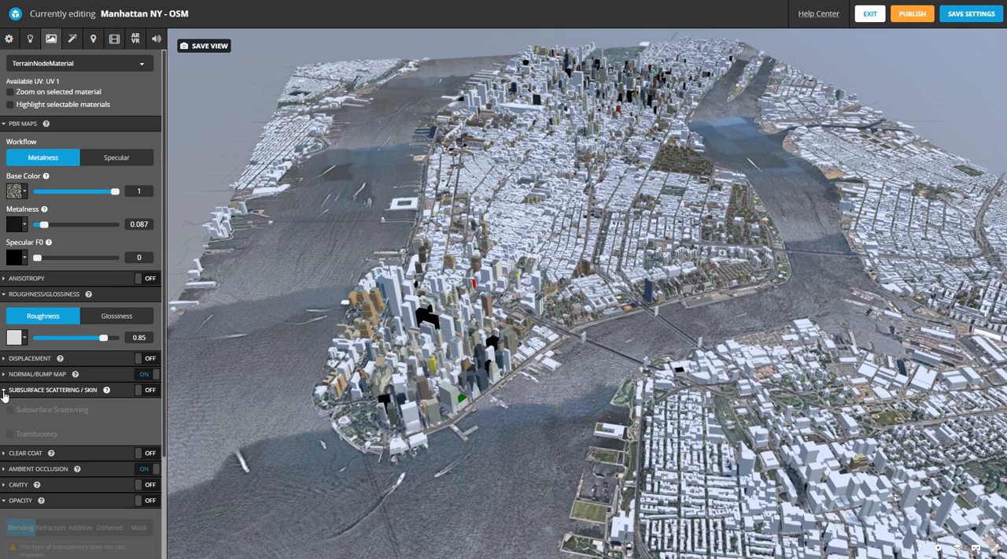
{"action": "left_click", "coordinate": [145, 391]}
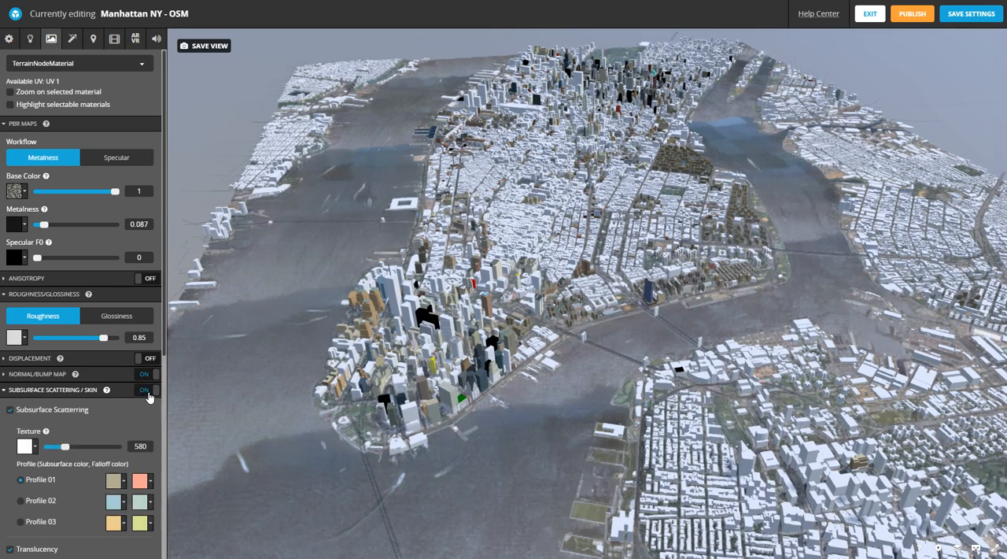
{"action": "left_click", "coordinate": [146, 391]}
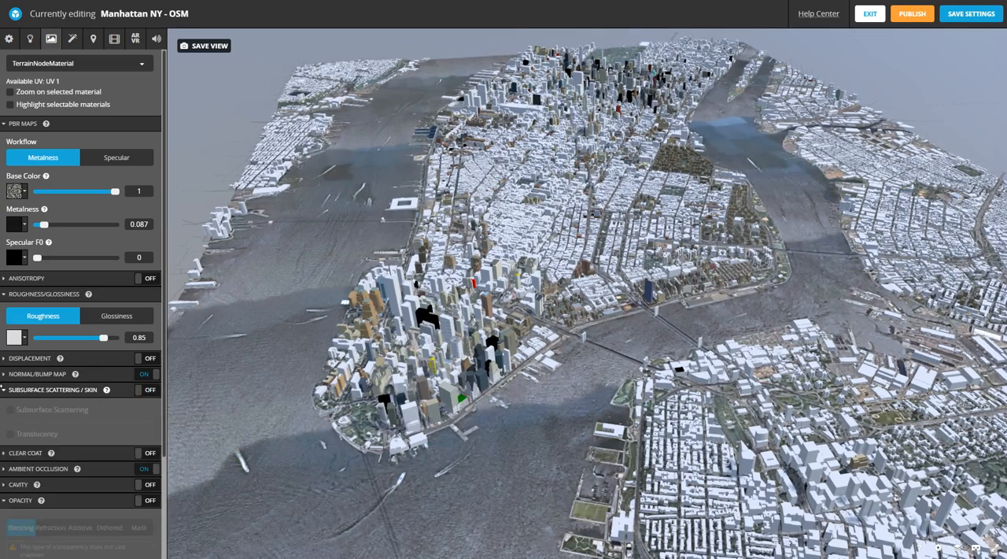
{"action": "left_click", "coordinate": [7, 392]}
- Try a clear coat on TerrainNodeMaterial with reflectivity 0 and surface roughness 0, and turn it back off
{"action": "left_click", "coordinate": [12, 408]}
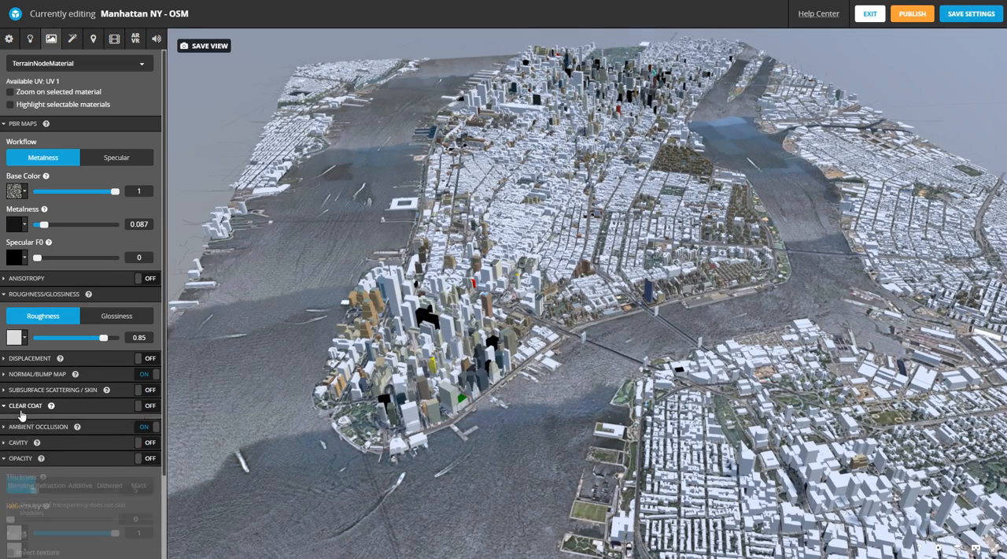
{"action": "left_click", "coordinate": [145, 407]}
{"action": "left_click", "coordinate": [26, 441]}
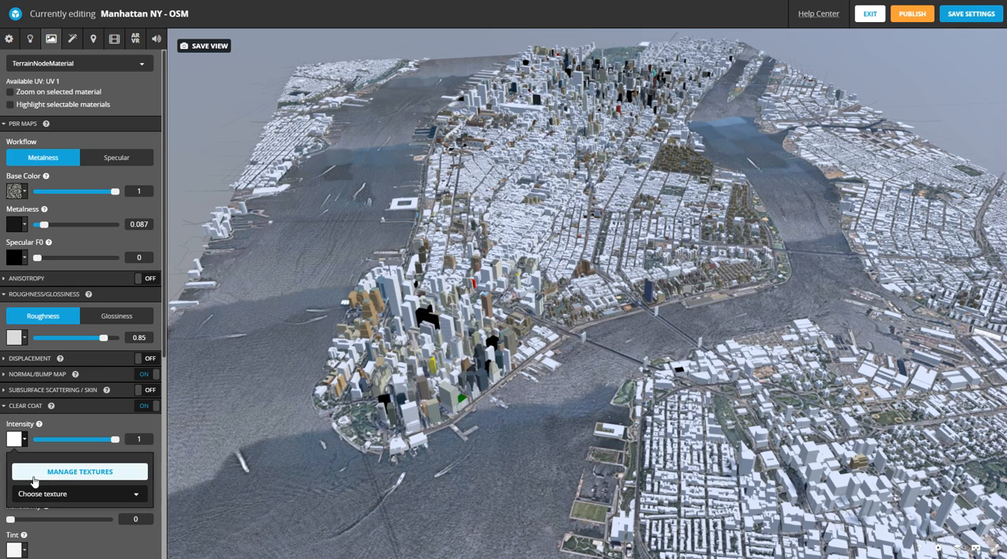
{"action": "left_click", "coordinate": [59, 429]}
{"action": "scroll", "coordinate": [45, 476], "scroll_direction": "down", "scroll_amount": 3}
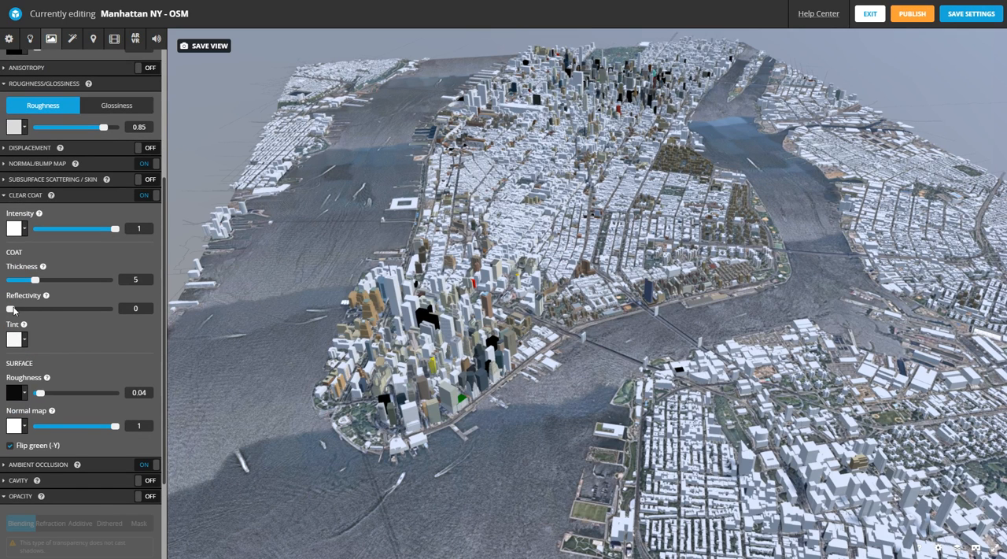
{"action": "mouse_move", "coordinate": [13, 310]}
{"action": "left_mouse_down"}
{"action": "mouse_move", "coordinate": [46, 309]}
{"action": "mouse_move", "coordinate": [9, 310]}
{"action": "left_mouse_up"}
{"action": "mouse_move", "coordinate": [37, 394]}
{"action": "left_mouse_down"}
{"action": "mouse_move", "coordinate": [89, 394]}
{"action": "mouse_move", "coordinate": [34, 394]}
{"action": "left_mouse_up"}
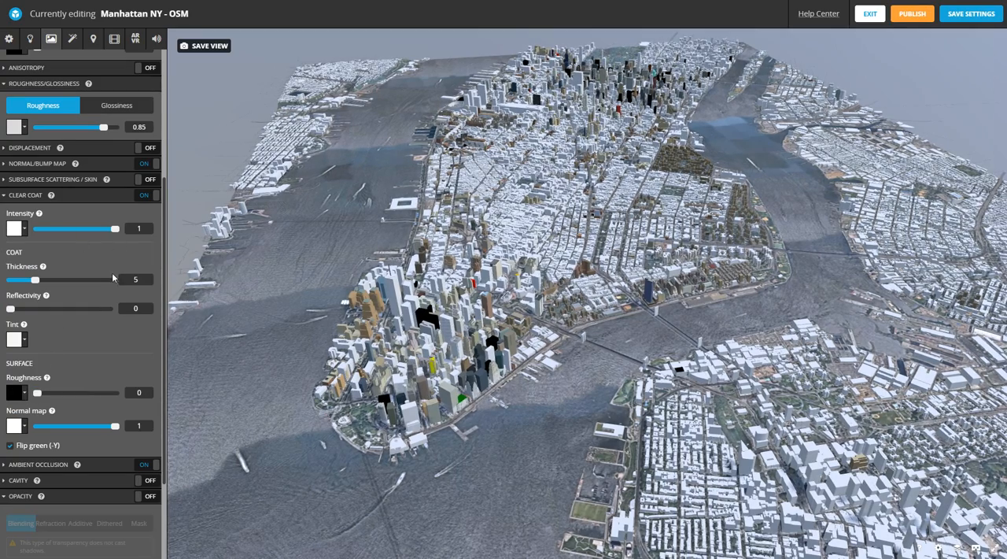
{"action": "left_click", "coordinate": [145, 196]}
{"action": "scroll", "coordinate": [106, 148], "scroll_direction": "up", "scroll_amount": 3}
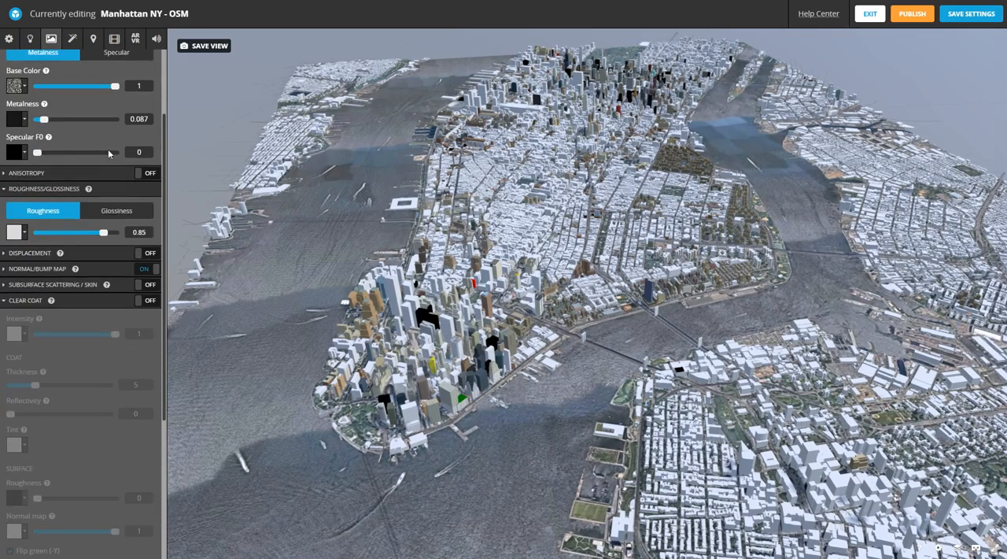
{"action": "scroll", "coordinate": [104, 146], "scroll_direction": "up", "scroll_amount": 3}
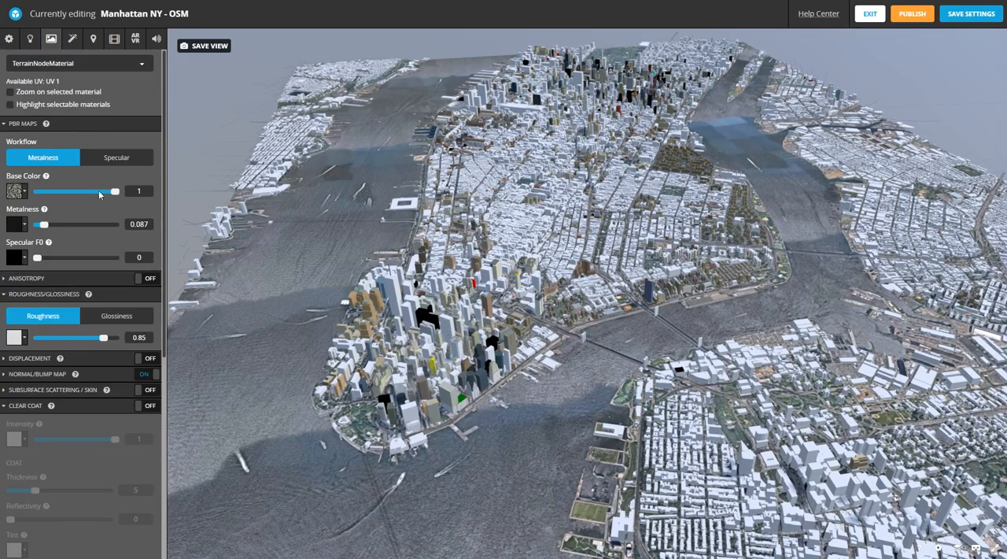
- Lower the terrain's base color intensity to 0.859 and try flat dark olive tones such as #34311F instead of the texture
{"action": "mouse_move", "coordinate": [115, 191]}
{"action": "left_mouse_down"}
{"action": "mouse_move", "coordinate": [23, 196]}
{"action": "mouse_move", "coordinate": [180, 198]}
{"action": "mouse_move", "coordinate": [76, 195]}
{"action": "mouse_move", "coordinate": [107, 200]}
{"action": "left_mouse_up"}
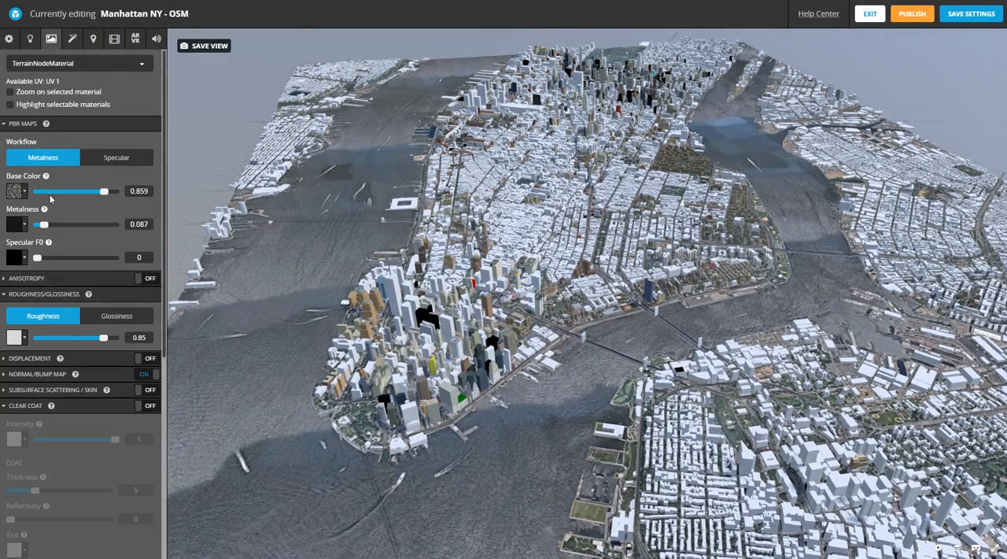
{"action": "left_click", "coordinate": [23, 193]}
{"action": "left_click", "coordinate": [115, 221]}
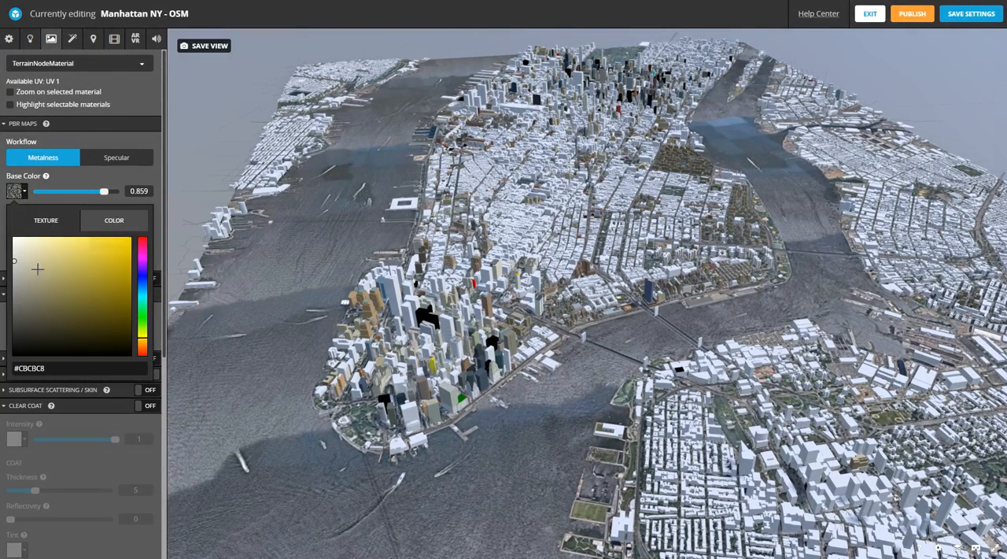
{"action": "left_click_drag", "start_coordinate": [68, 320], "coordinate": [61, 332]}
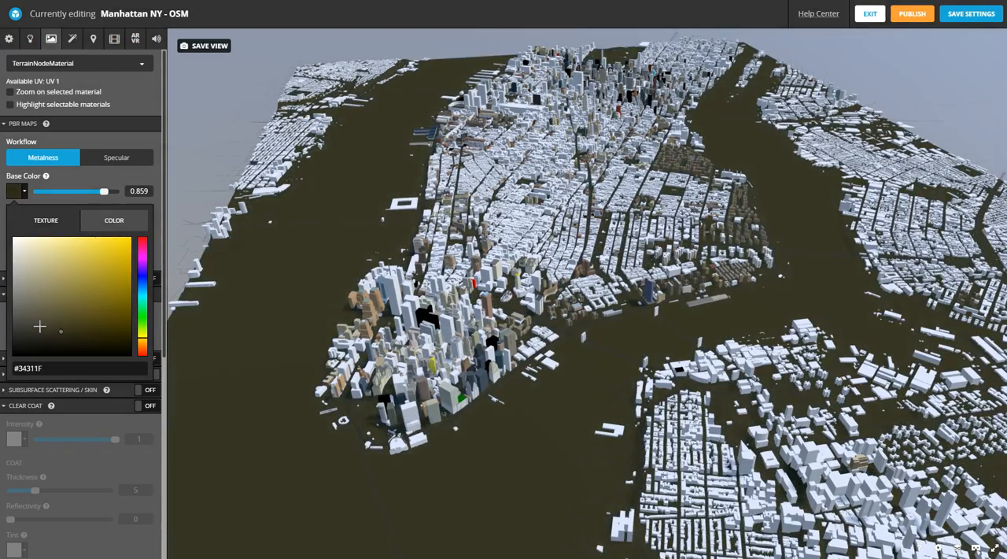
{"action": "left_click", "coordinate": [40, 326]}
{"action": "left_click", "coordinate": [45, 220]}
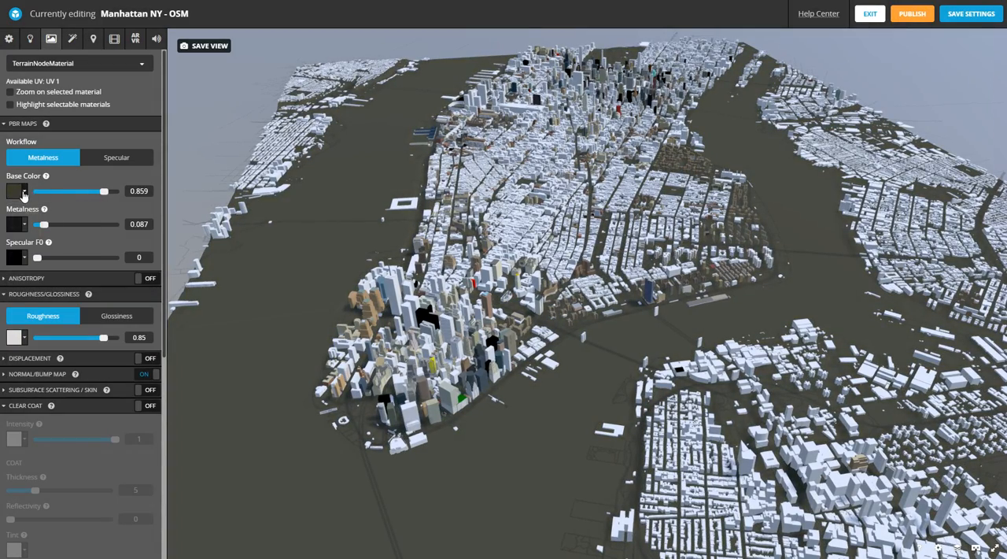
- Reapply Manhattan_NY_Texture.jpg as the terrain's base color texture and set its intensity to 0.768
{"action": "left_click", "coordinate": [22, 191]}
{"action": "left_click", "coordinate": [34, 224]}
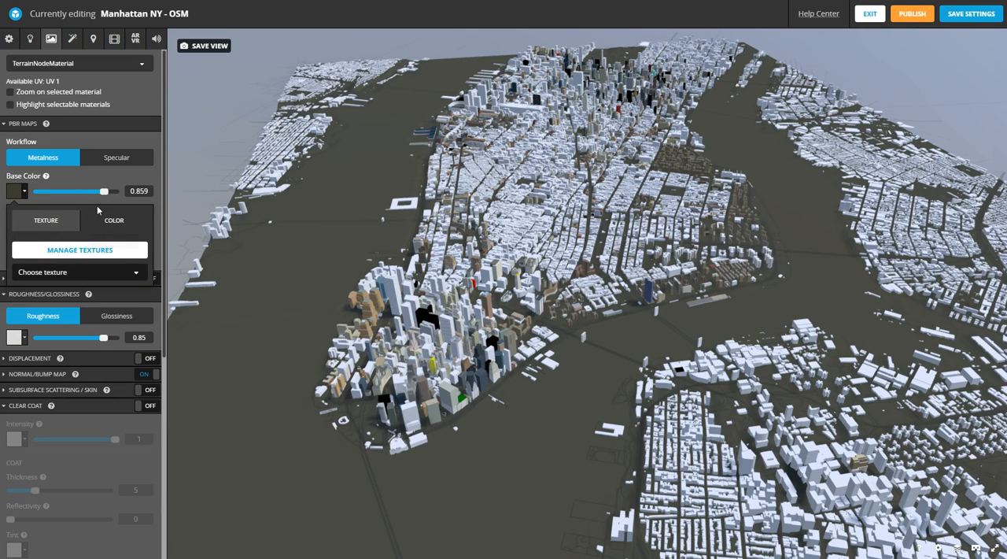
{"action": "left_click", "coordinate": [71, 272]}
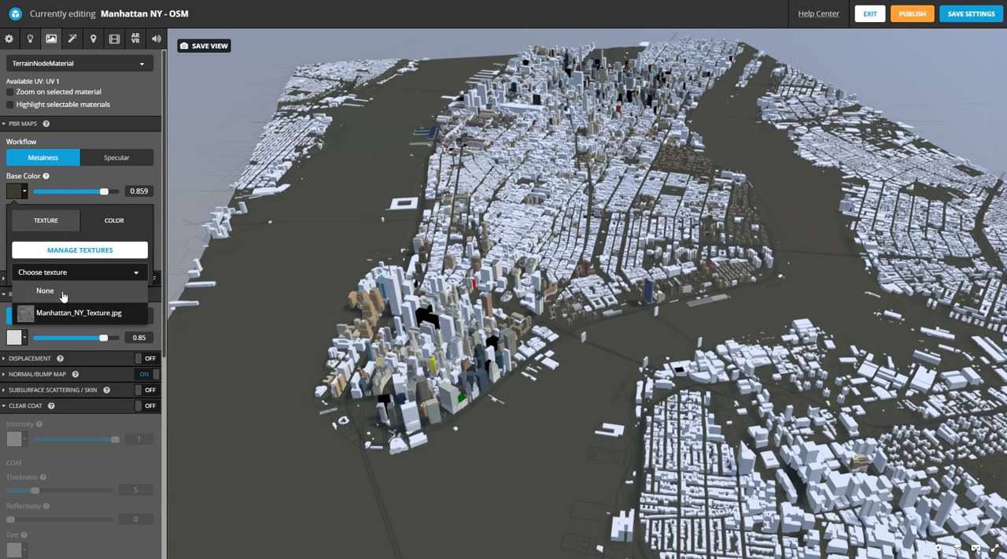
{"action": "left_click", "coordinate": [51, 315]}
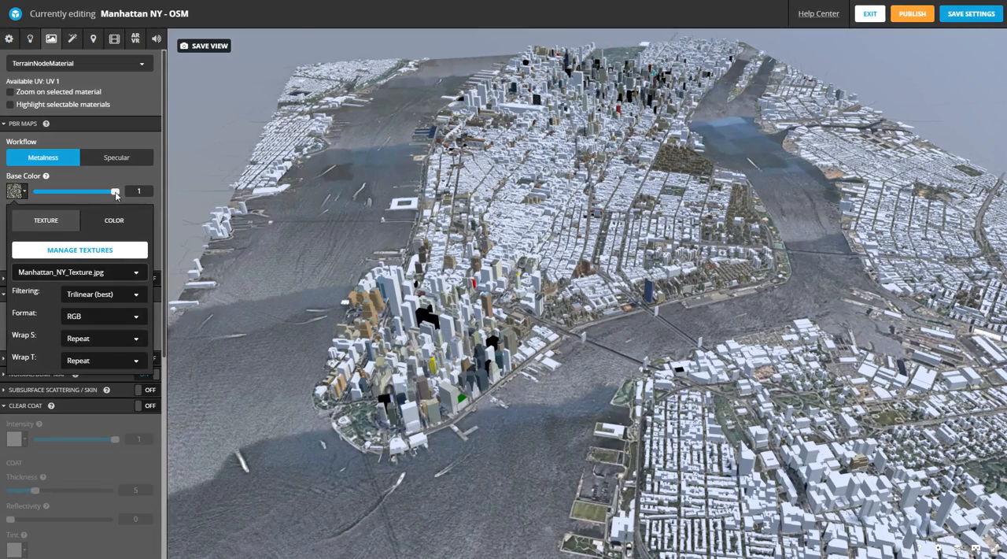
{"action": "left_click_drag", "start_coordinate": [115, 191], "coordinate": [151, 193]}
{"action": "left_click_drag", "start_coordinate": [113, 193], "coordinate": [97, 196]}
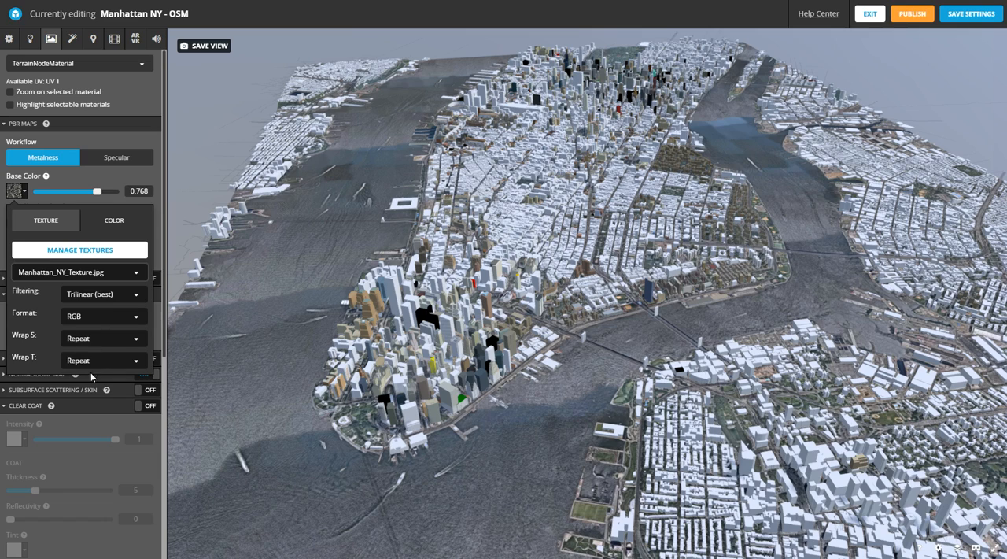
- Raise TerrainNodeMaterial's metalness to 0.269 with Specular F0 at 0, and save the model settings
{"action": "left_click", "coordinate": [82, 185]}
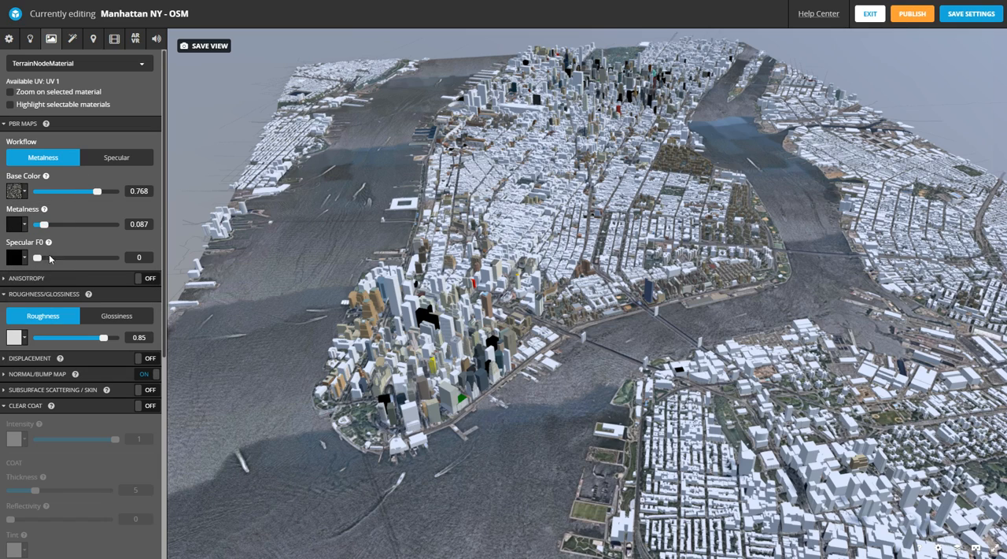
{"action": "mouse_move", "coordinate": [38, 259]}
{"action": "left_mouse_down"}
{"action": "mouse_move", "coordinate": [112, 259]}
{"action": "mouse_move", "coordinate": [36, 259]}
{"action": "left_mouse_up"}
{"action": "mouse_move", "coordinate": [44, 224]}
{"action": "left_mouse_down"}
{"action": "mouse_move", "coordinate": [105, 225]}
{"action": "mouse_move", "coordinate": [48, 228]}
{"action": "mouse_move", "coordinate": [56, 228]}
{"action": "left_mouse_up"}
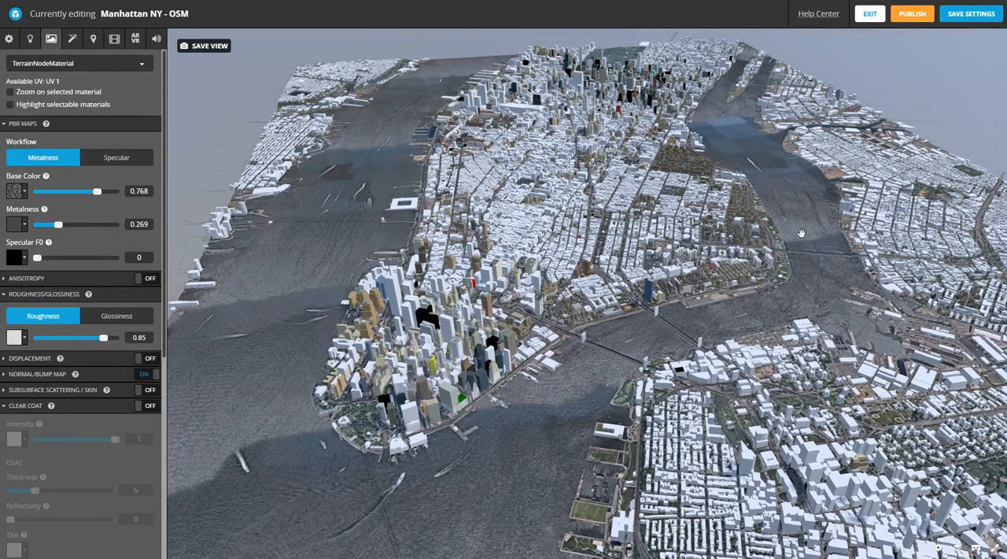
{"action": "left_click_drag", "start_coordinate": [682, 271], "coordinate": [449, 281]}
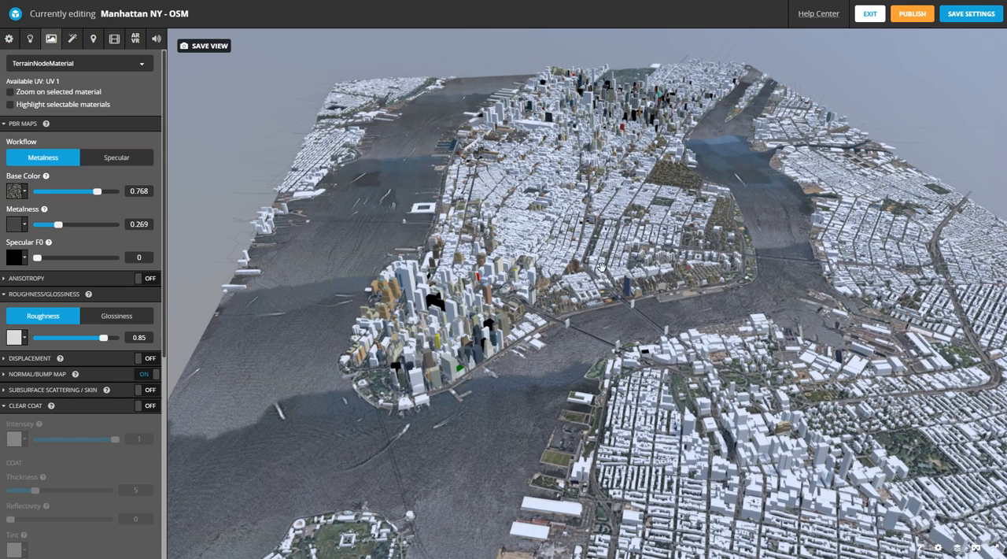
{"action": "left_click", "coordinate": [972, 13]}
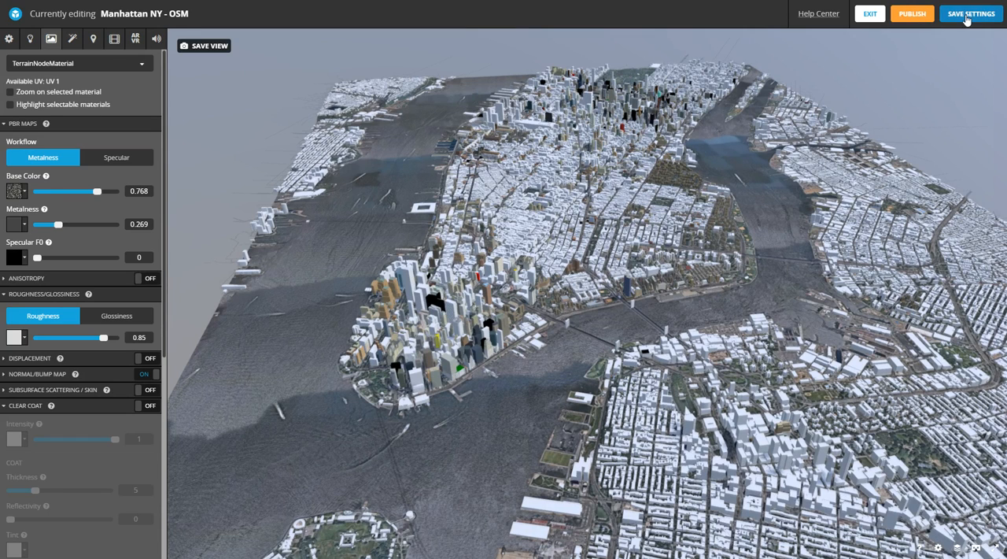
- Set the brightness of the Road in Dordogne lighting environment to 1.05
{"action": "left_click", "coordinate": [29, 38]}
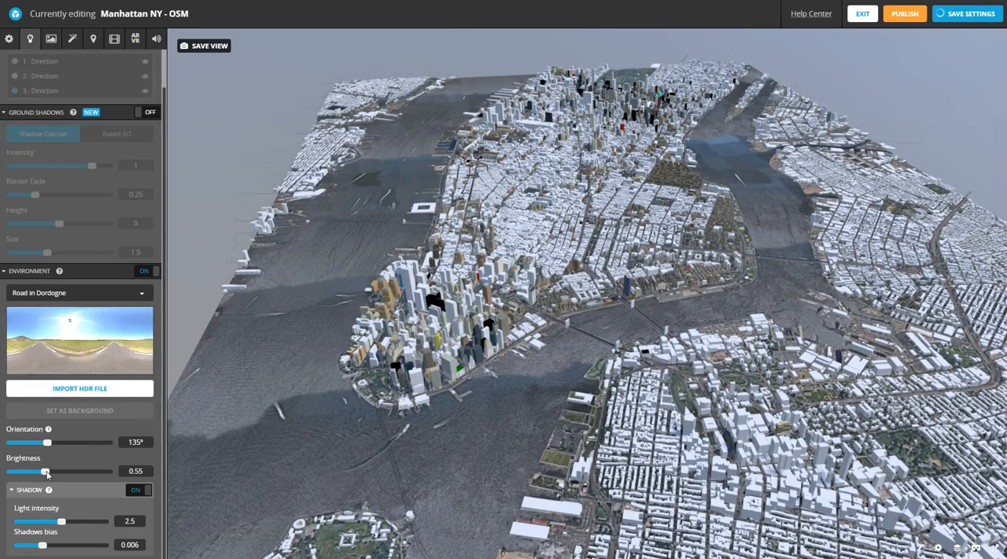
{"action": "left_click_drag", "start_coordinate": [46, 473], "coordinate": [101, 478]}
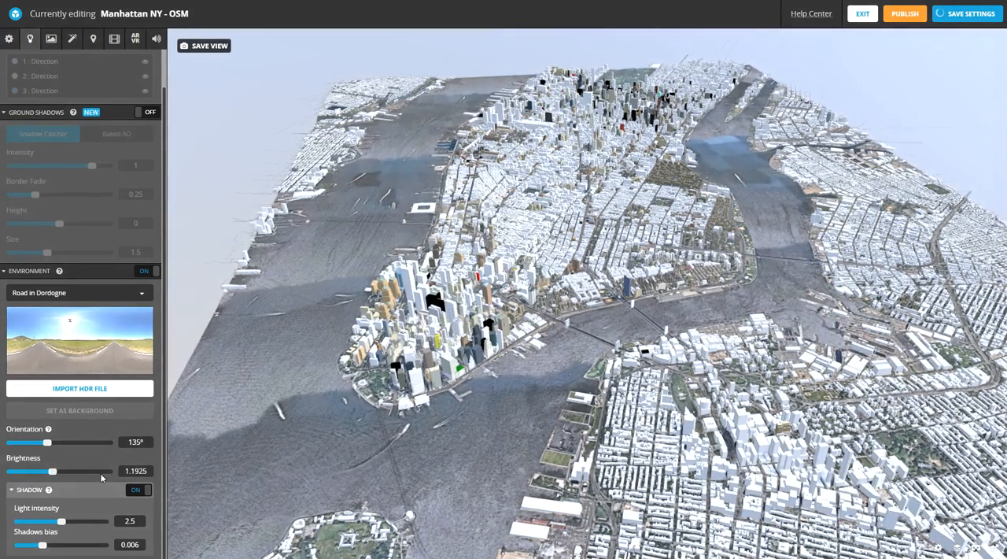
{"action": "left_click", "coordinate": [148, 470]}
{"action": "type", "text": "1"}
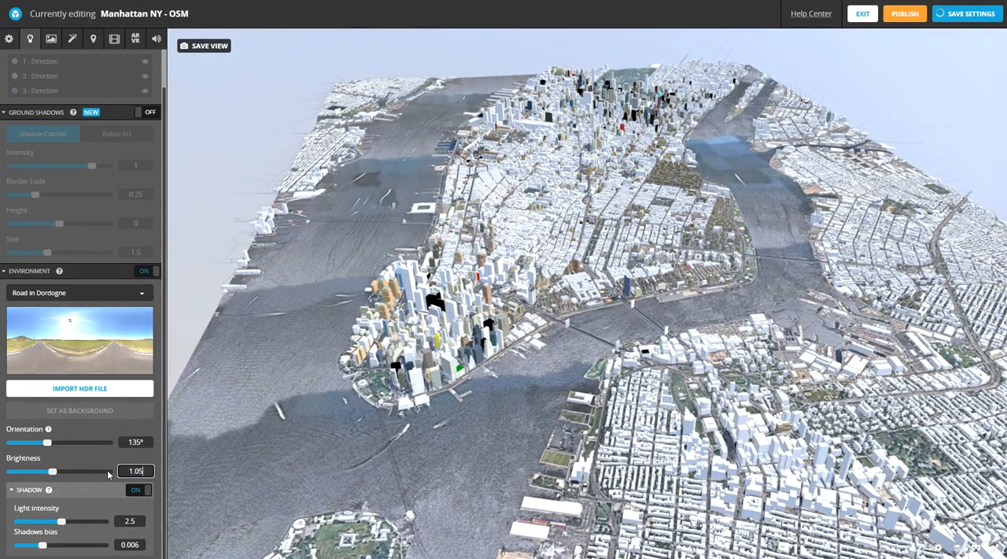
{"action": "left_click", "coordinate": [148, 441]}
- Frame Manhattan's southern tip from a low angle over the water and save it as the thumbnail and initial camera view
{"action": "scroll", "coordinate": [398, 321], "scroll_direction": "up", "scroll_amount": 3}
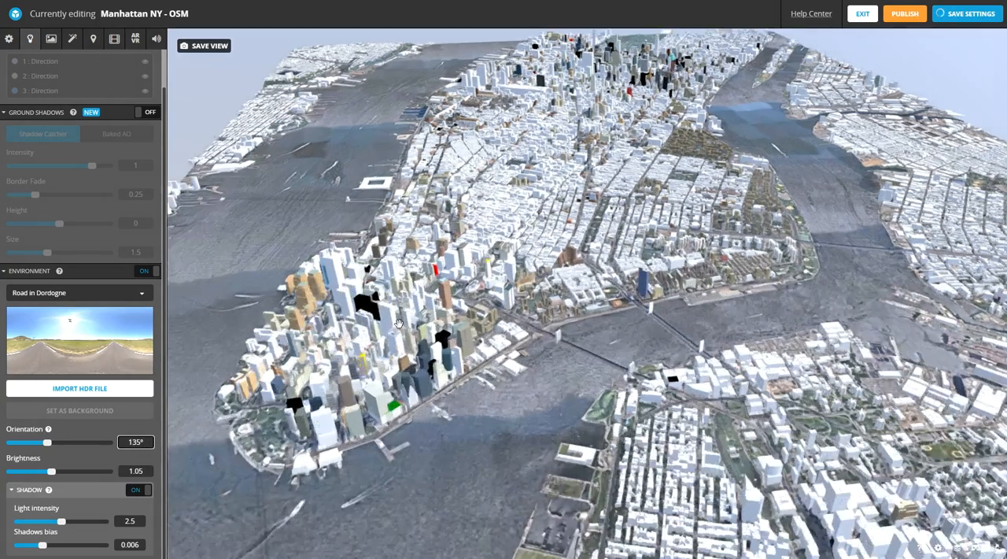
{"action": "left_click_drag", "start_coordinate": [404, 333], "coordinate": [412, 334]}
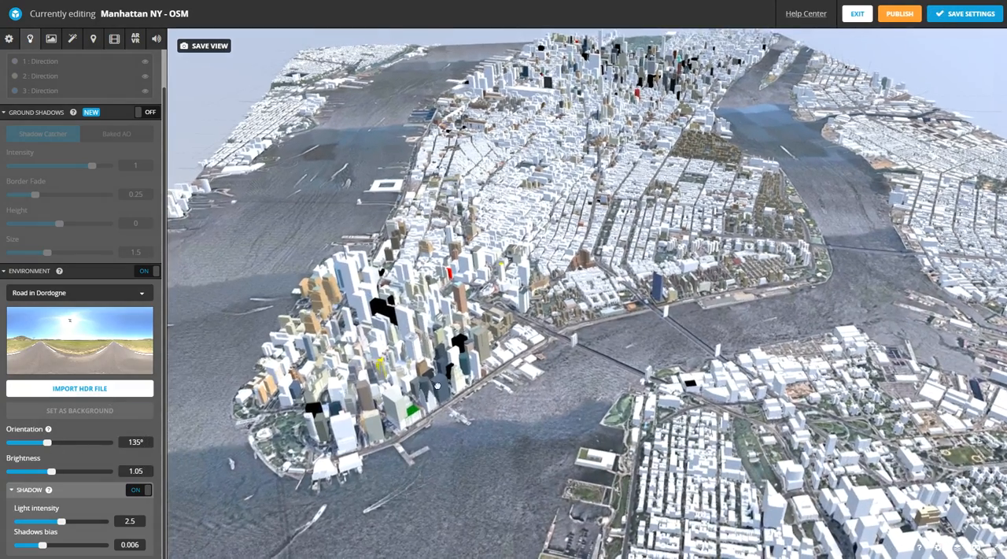
{"action": "left_click_drag", "start_coordinate": [409, 391], "coordinate": [509, 318]}
{"action": "right_click_drag", "start_coordinate": [513, 318], "coordinate": [521, 308]}
{"action": "left_click_drag", "start_coordinate": [521, 309], "coordinate": [526, 282]}
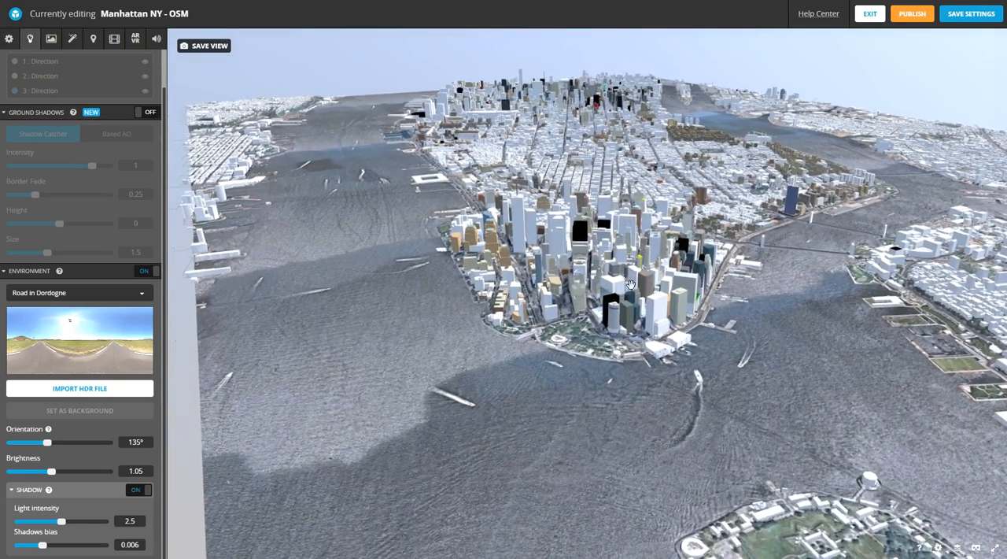
{"action": "scroll", "coordinate": [630, 284], "scroll_direction": "up", "scroll_amount": 5}
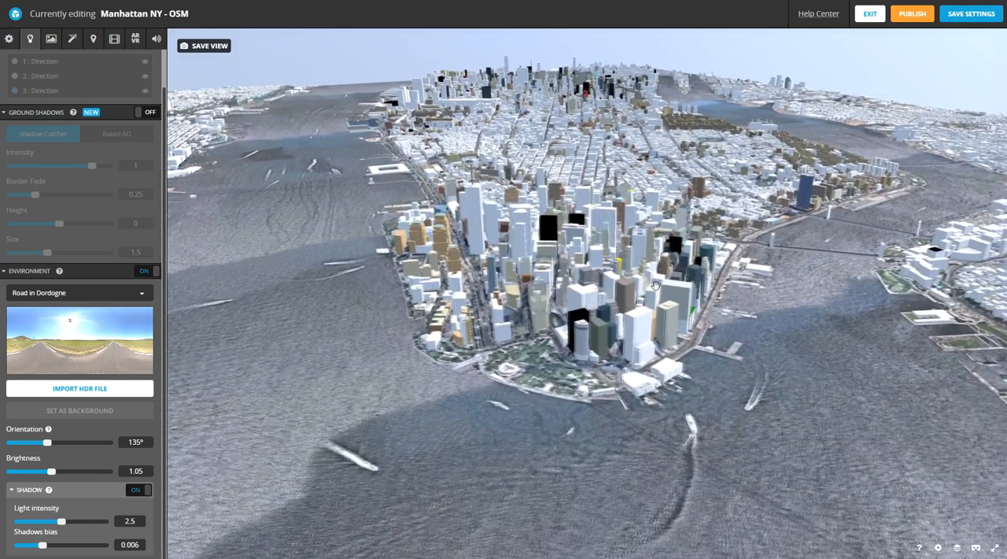
{"action": "scroll", "coordinate": [649, 290], "scroll_direction": "up", "scroll_amount": 2}
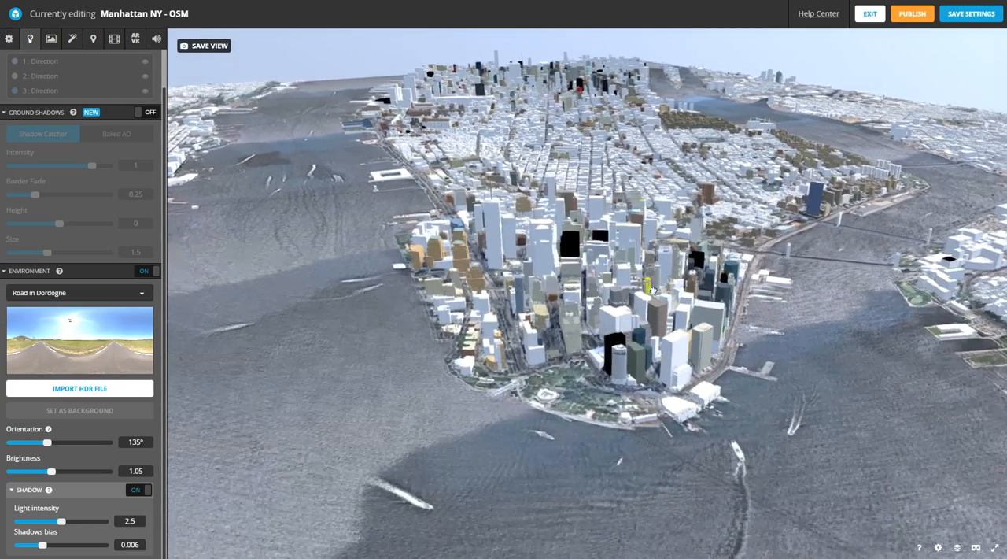
{"action": "scroll", "coordinate": [628, 284], "scroll_direction": "up", "scroll_amount": 3}
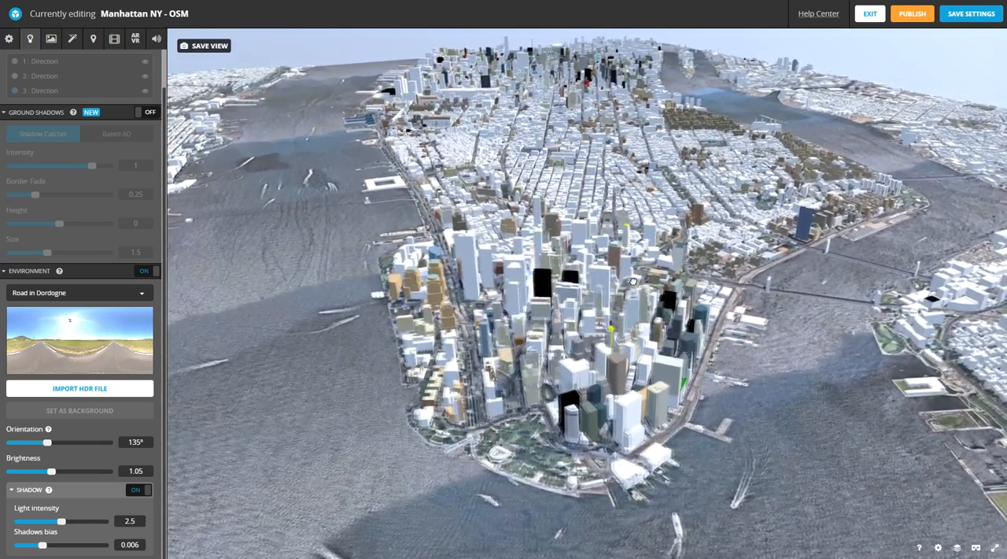
{"action": "left_click_drag", "start_coordinate": [613, 306], "coordinate": [629, 285]}
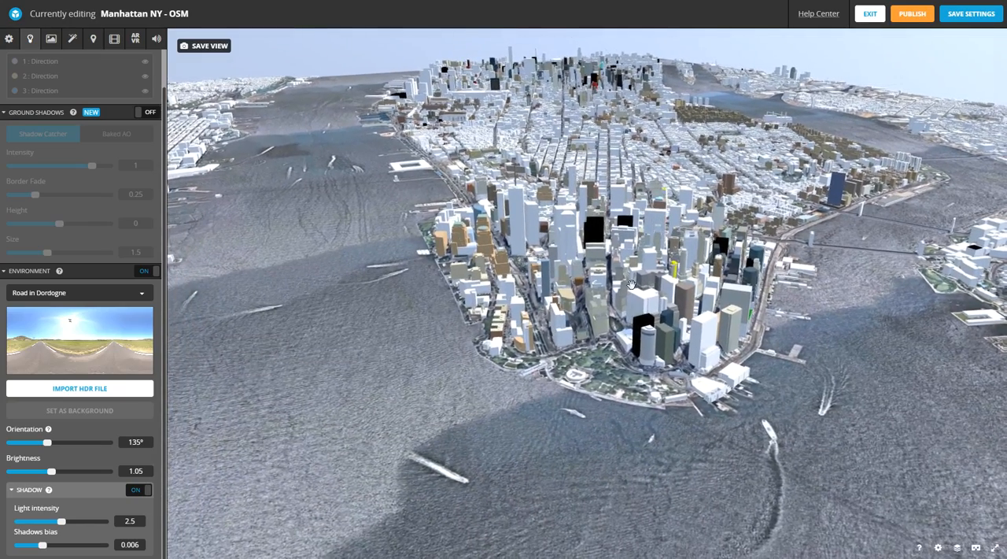
{"action": "left_click", "coordinate": [224, 48]}
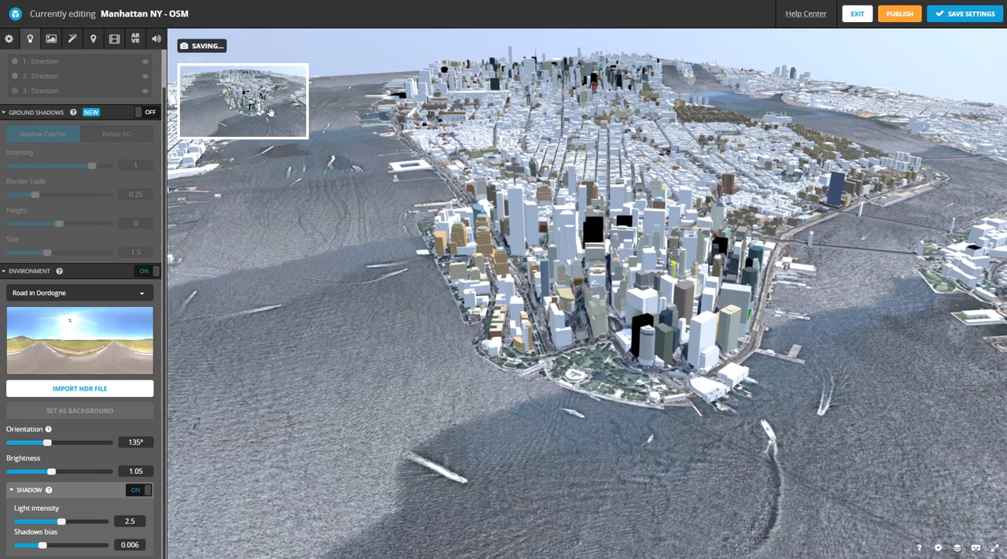
{"action": "left_click_drag", "start_coordinate": [739, 243], "coordinate": [715, 245]}
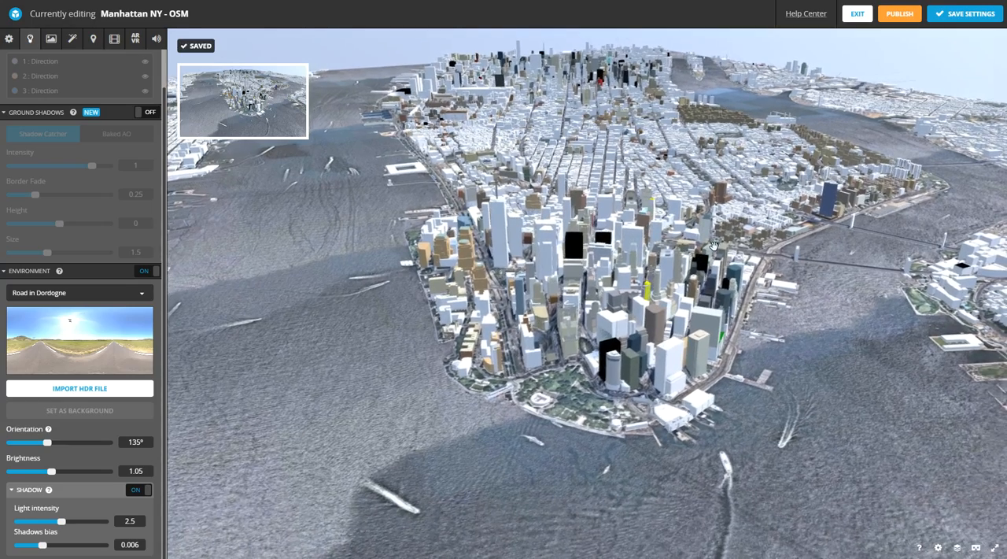
{"action": "left_click", "coordinate": [205, 48]}
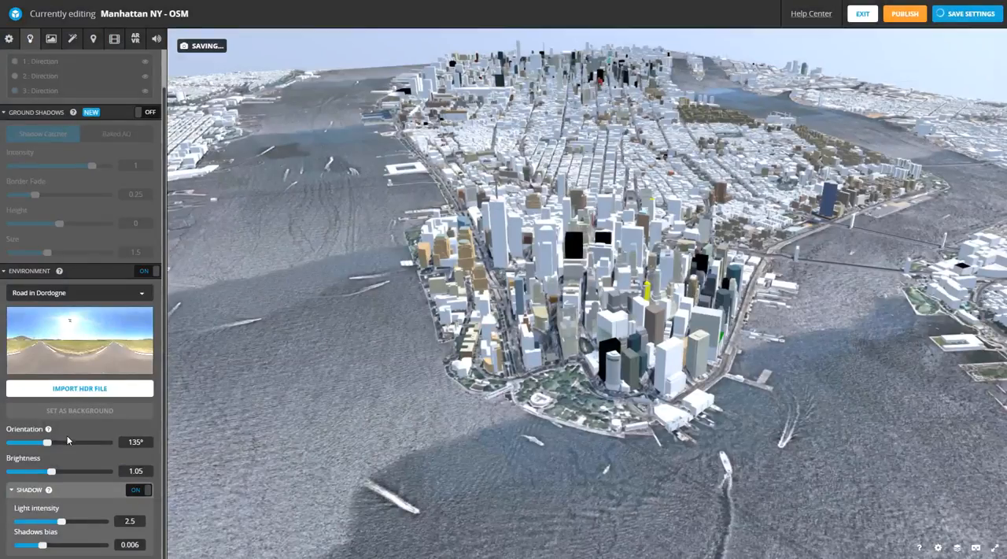
- Set the environment orientation to 145°
{"action": "mouse_move", "coordinate": [47, 442]}
{"action": "left_mouse_down"}
{"action": "mouse_move", "coordinate": [24, 446]}
{"action": "mouse_move", "coordinate": [103, 441]}
{"action": "mouse_move", "coordinate": [17, 445]}
{"action": "mouse_move", "coordinate": [60, 445]}
{"action": "mouse_move", "coordinate": [52, 445]}
{"action": "left_mouse_up"}
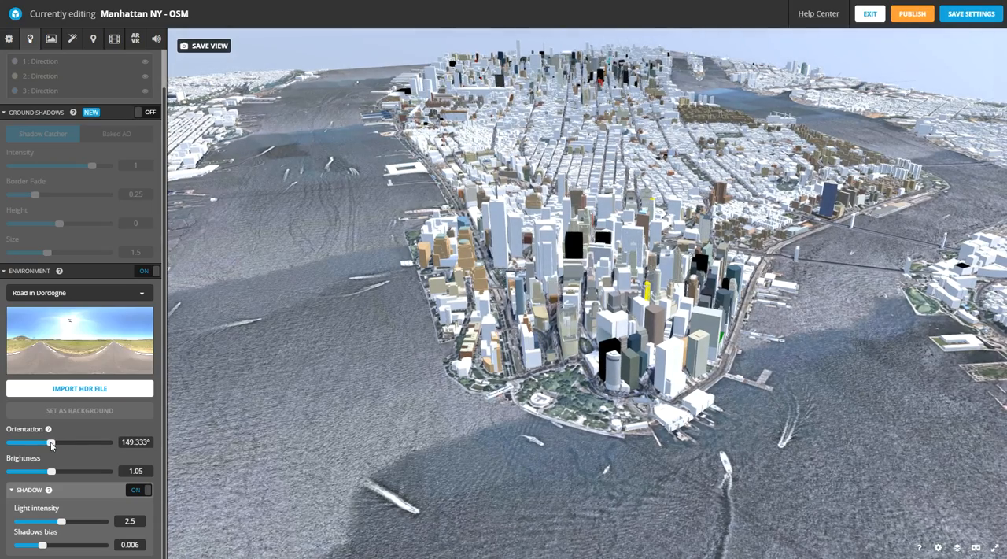
{"action": "left_click_drag", "start_coordinate": [131, 441], "coordinate": [188, 440]}
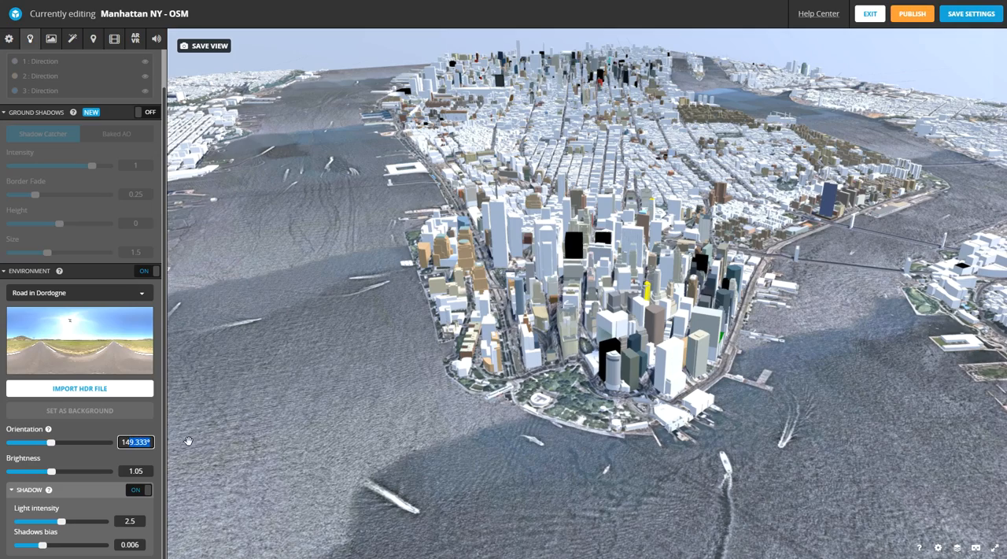
{"action": "type", "text": "5"}
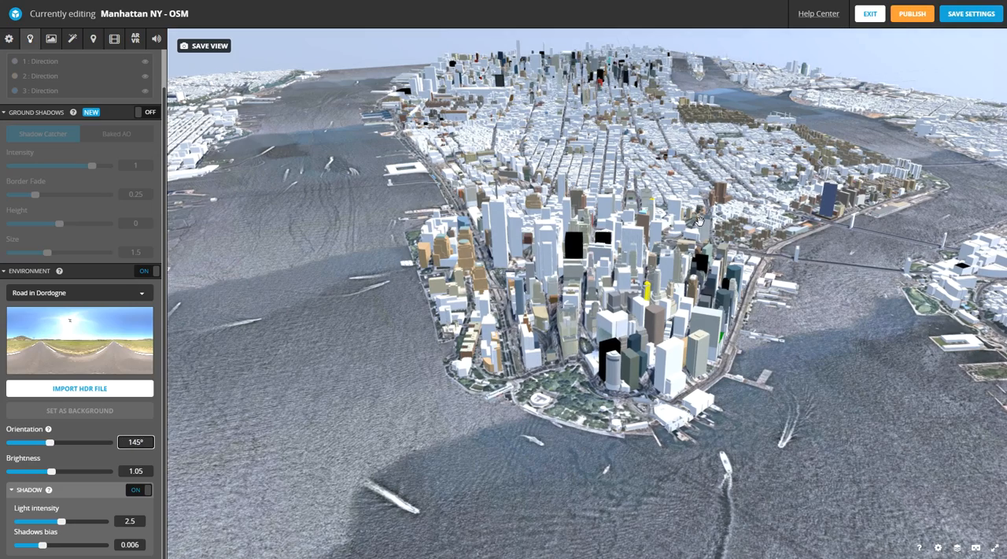
- Orbit to a steeper view of Lower Manhattan from the Hudson side and save it as the initial camera view
{"action": "left_click_drag", "start_coordinate": [699, 221], "coordinate": [669, 238]}
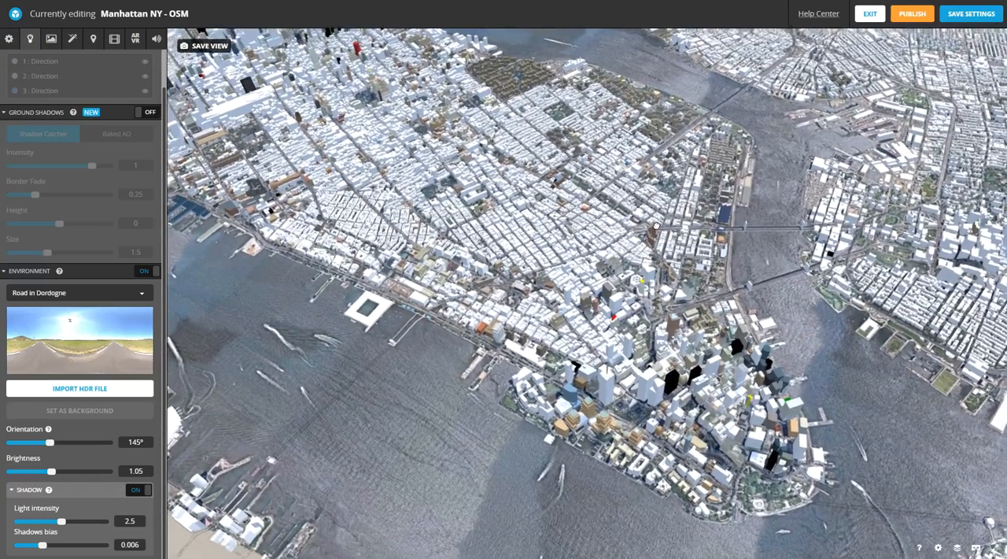
{"action": "right_click_drag", "start_coordinate": [657, 227], "coordinate": [643, 228]}
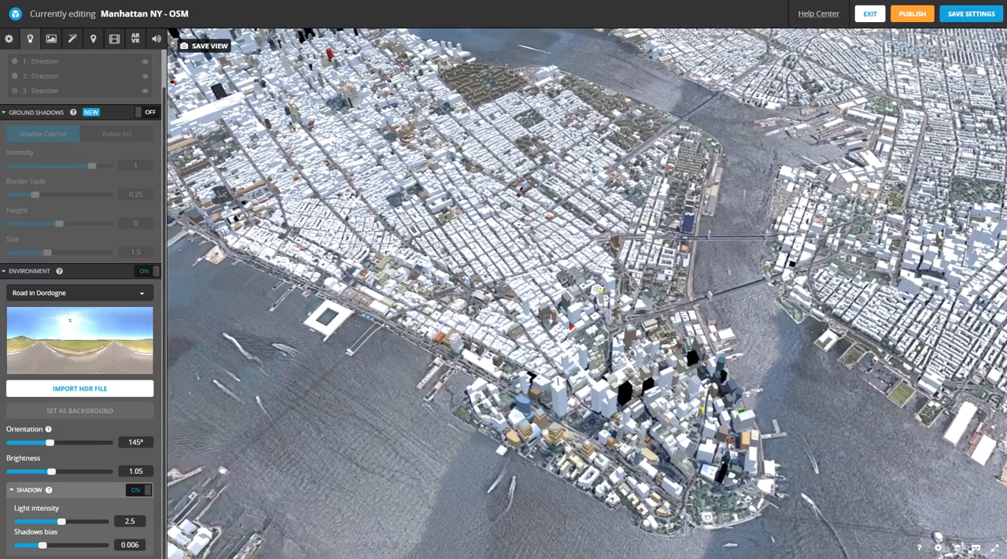
{"action": "left_click", "coordinate": [214, 51]}
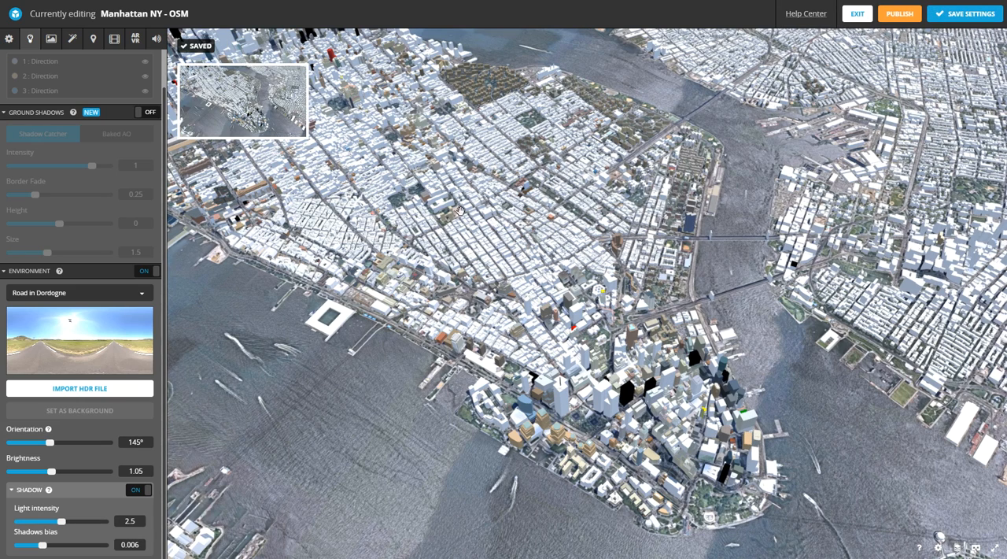
- Enable the depth of field filter with foreground blur 0.2 and background blur 0.3, and focus it on the Lower Manhattan towers
{"action": "left_click", "coordinate": [71, 40]}
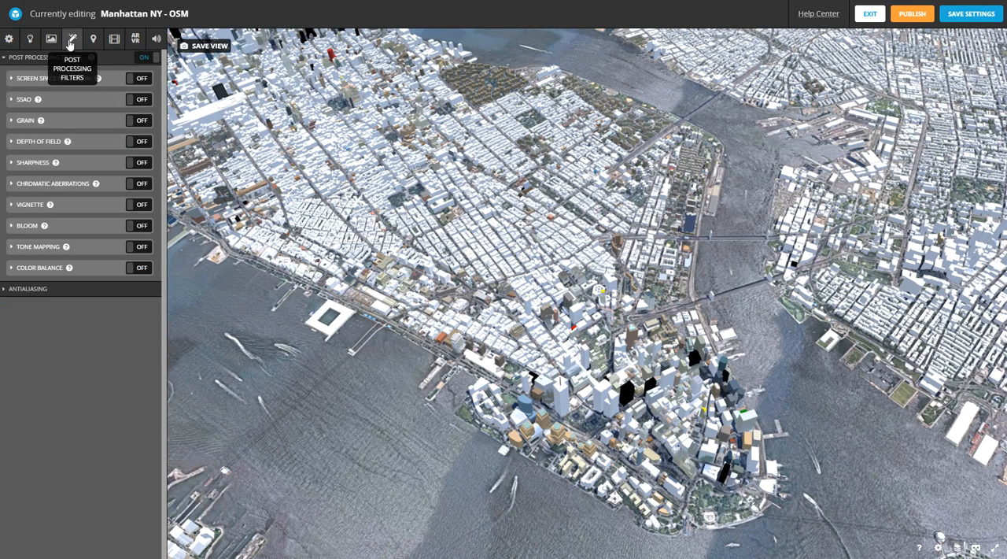
{"action": "left_click", "coordinate": [19, 142]}
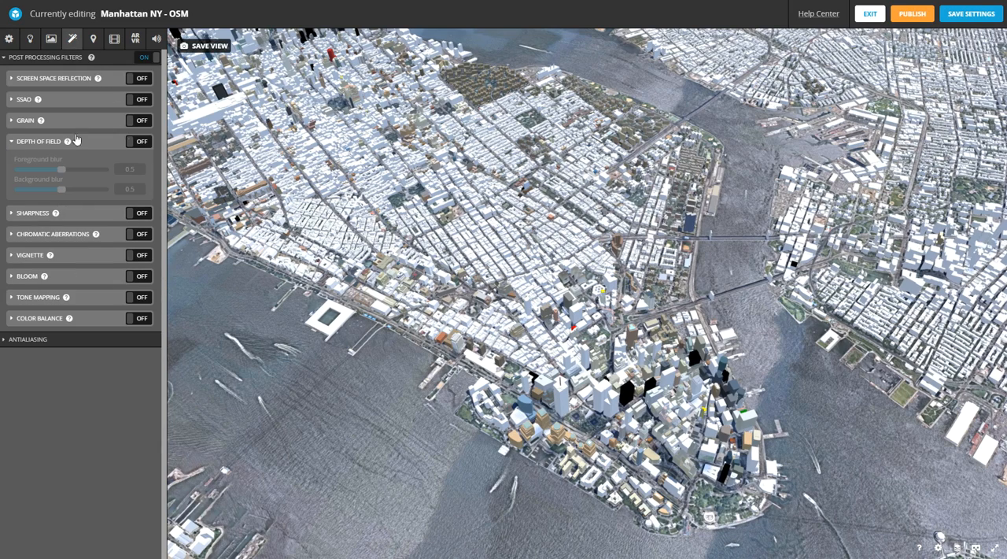
{"action": "left_click", "coordinate": [142, 141]}
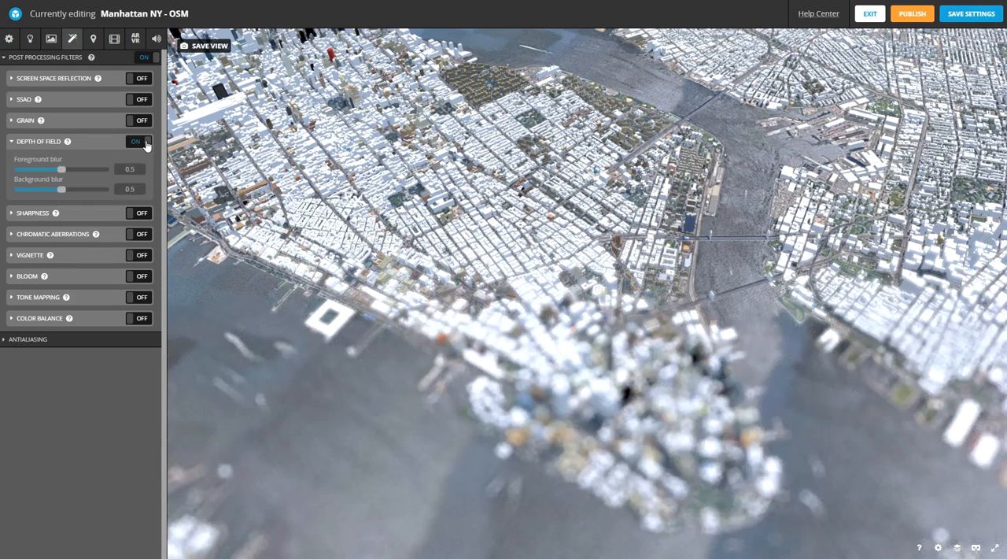
{"action": "left_click", "coordinate": [116, 169]}
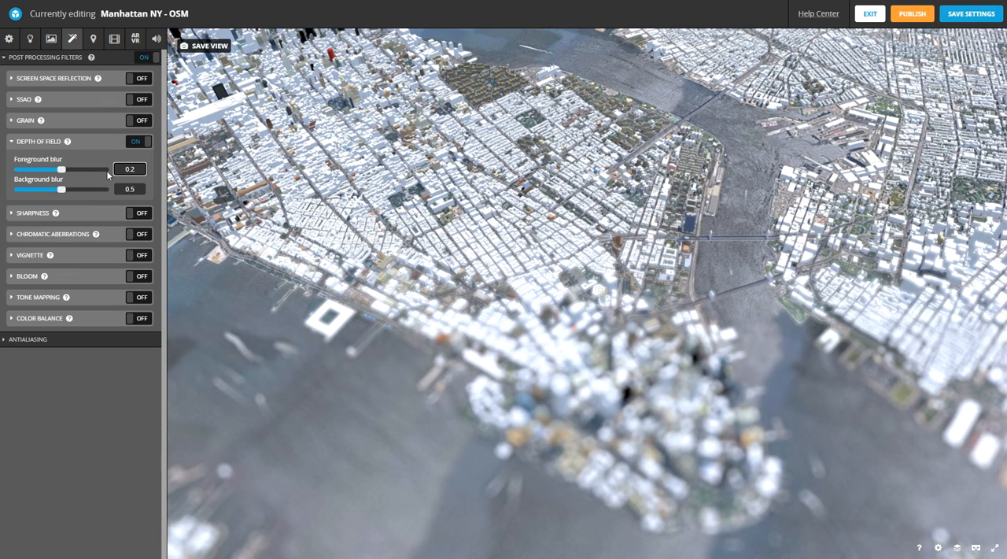
{"action": "left_click", "coordinate": [142, 188]}
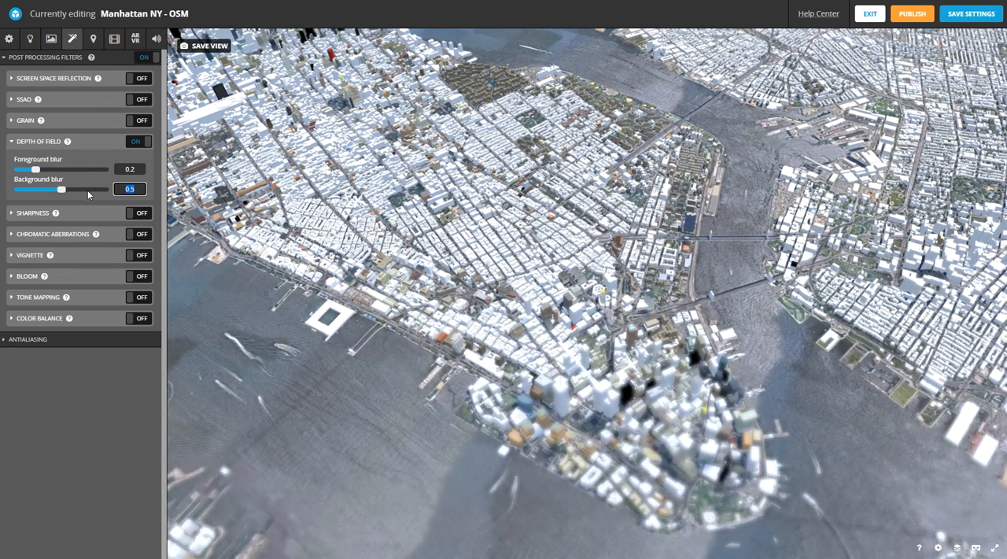
{"action": "type", "text": "0.3"}
{"action": "key", "text": "Return"}
{"action": "left_click", "coordinate": [631, 405]}
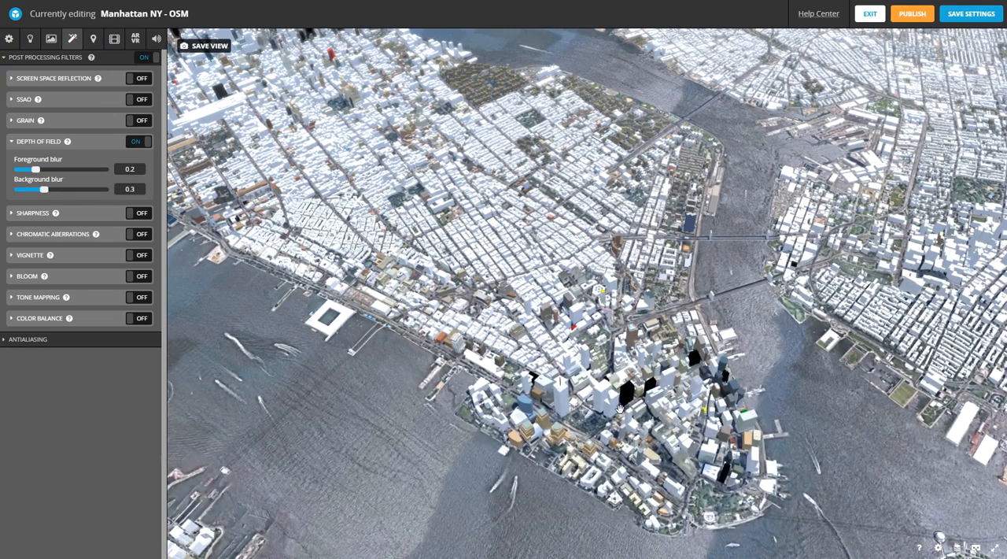
- Examine the depth of field effect on Lower Manhattan from different angles and distances
{"action": "left_click_drag", "start_coordinate": [616, 408], "coordinate": [589, 391]}
{"action": "scroll", "coordinate": [610, 399], "scroll_direction": "up", "scroll_amount": 2}
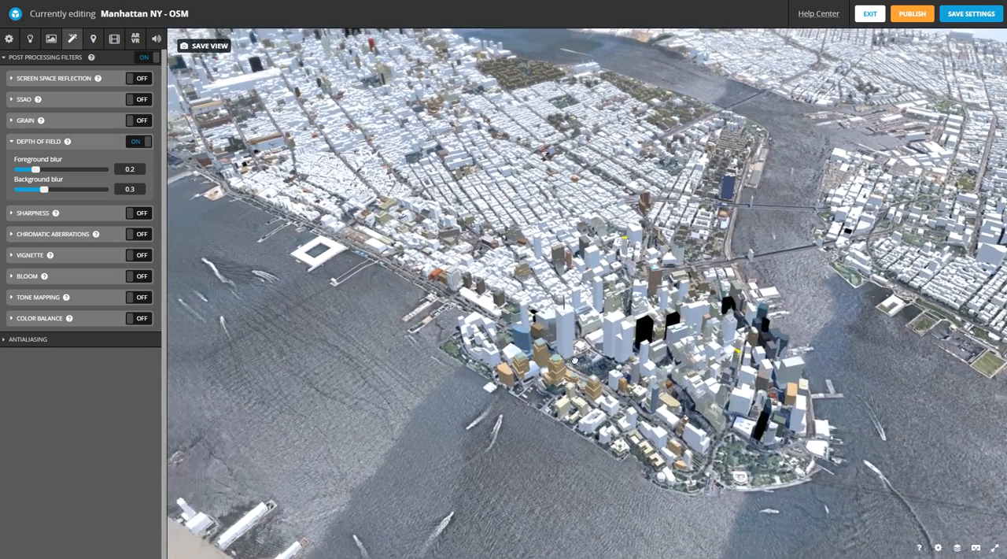
{"action": "scroll", "coordinate": [572, 362], "scroll_direction": "up", "scroll_amount": 2}
{"action": "mouse_move", "coordinate": [572, 363]}
{"action": "left_mouse_down"}
{"action": "mouse_move", "coordinate": [582, 356]}
{"action": "mouse_move", "coordinate": [563, 366]}
{"action": "left_mouse_up"}
{"action": "scroll", "coordinate": [562, 368], "scroll_direction": "down", "scroll_amount": 2}
{"action": "scroll", "coordinate": [563, 367], "scroll_direction": "up", "scroll_amount": 2}
{"action": "scroll", "coordinate": [563, 366], "scroll_direction": "down", "scroll_amount": 1}
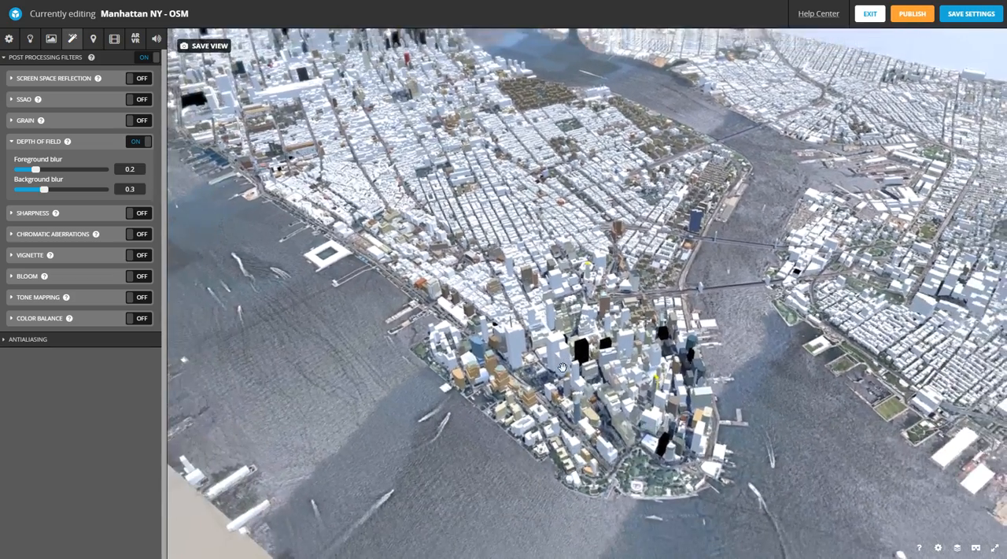
{"action": "scroll", "coordinate": [565, 372], "scroll_direction": "up", "scroll_amount": 1}
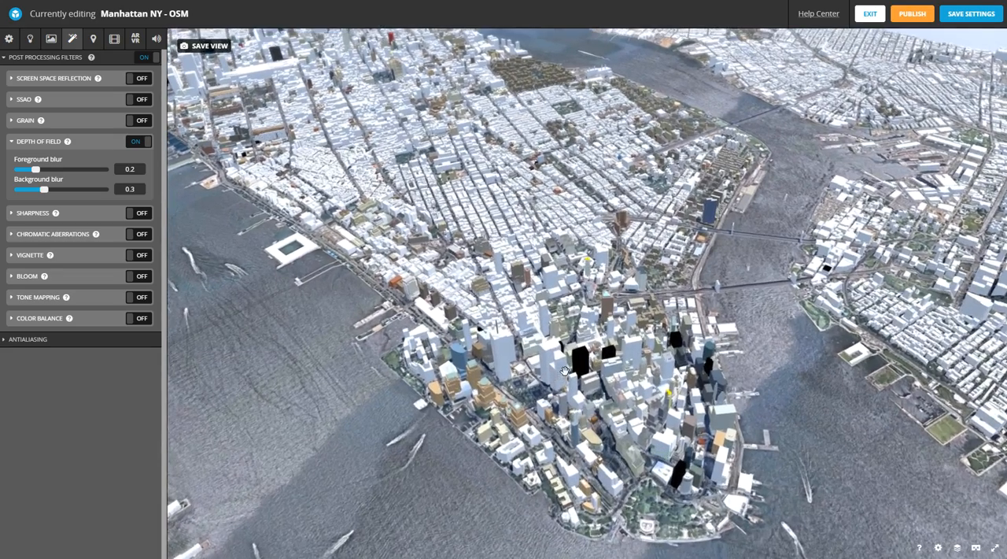
{"action": "left_click_drag", "start_coordinate": [571, 367], "coordinate": [575, 371]}
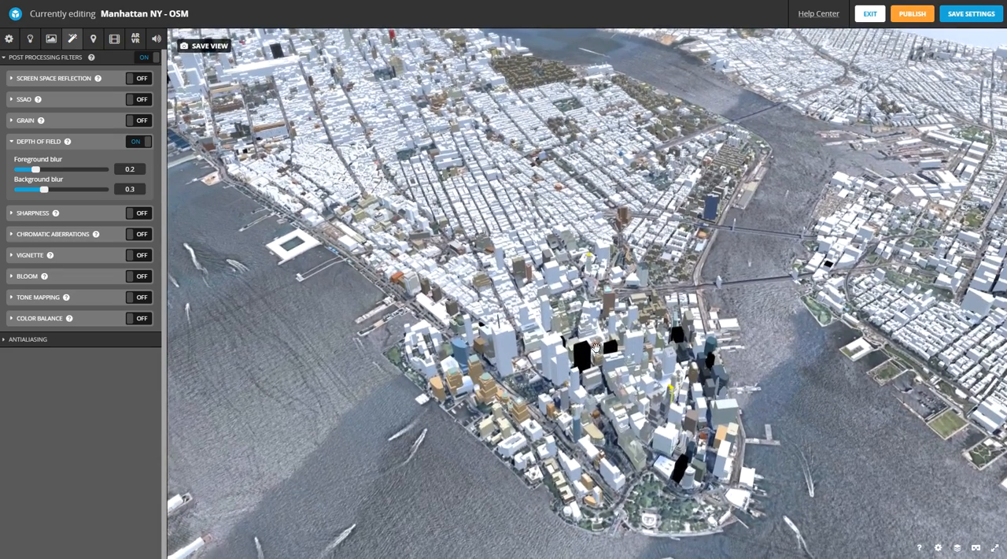
- Set the depth of field background blur to 0.35 and save the current framing as the thumbnail and initial camera view
{"action": "left_click", "coordinate": [139, 188]}
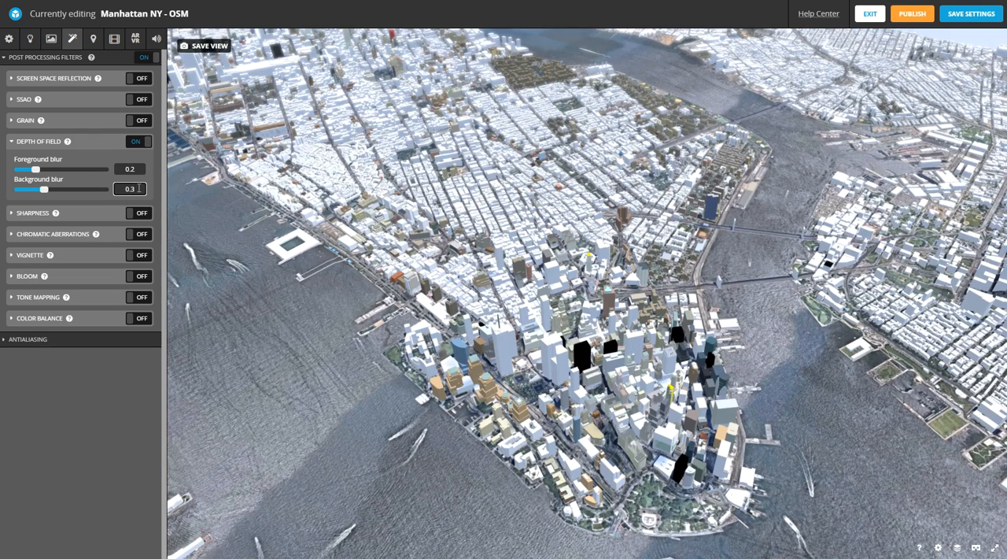
{"action": "key", "text": "Return"}
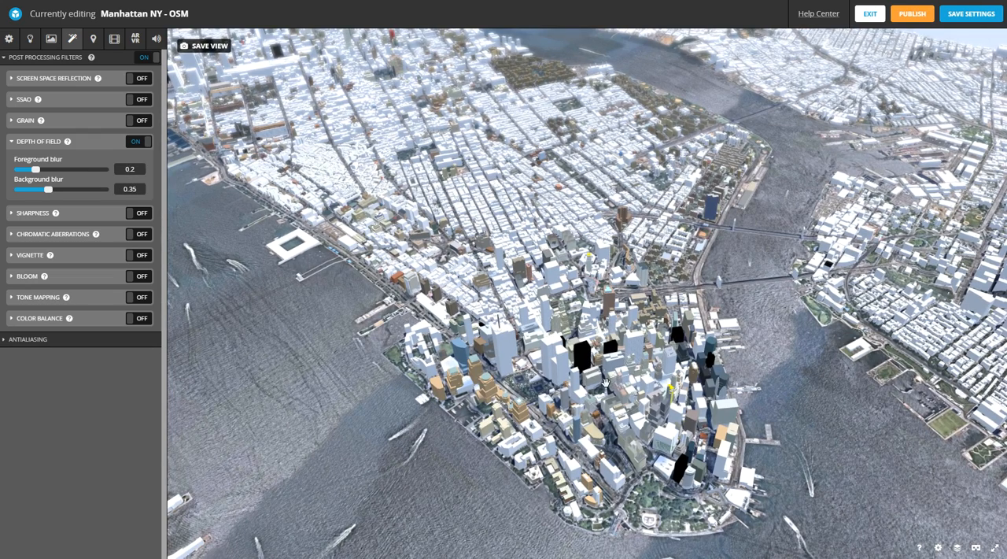
{"action": "left_click", "coordinate": [206, 46]}
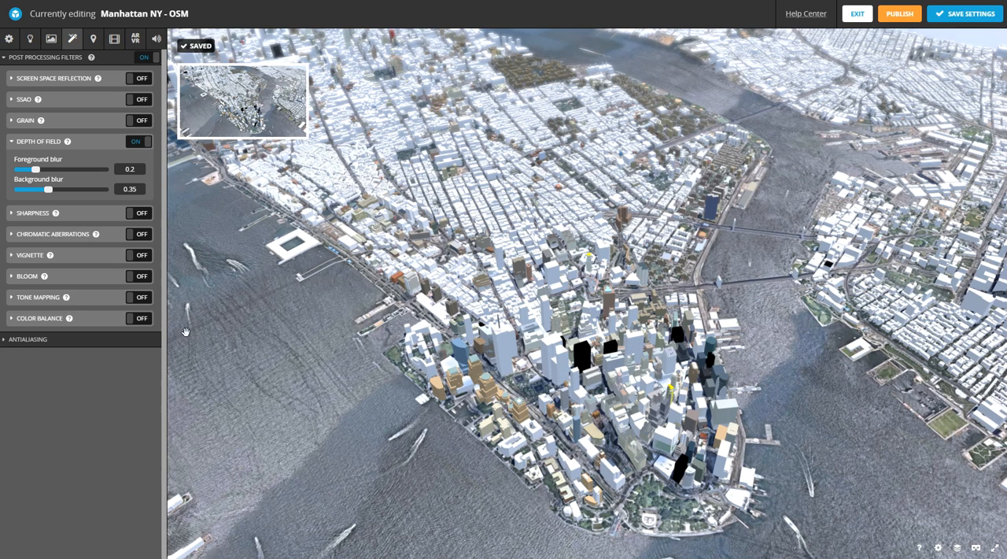
- Enable the vignette filter and set both its amount and hardness to 0.339
{"action": "left_click", "coordinate": [12, 258]}
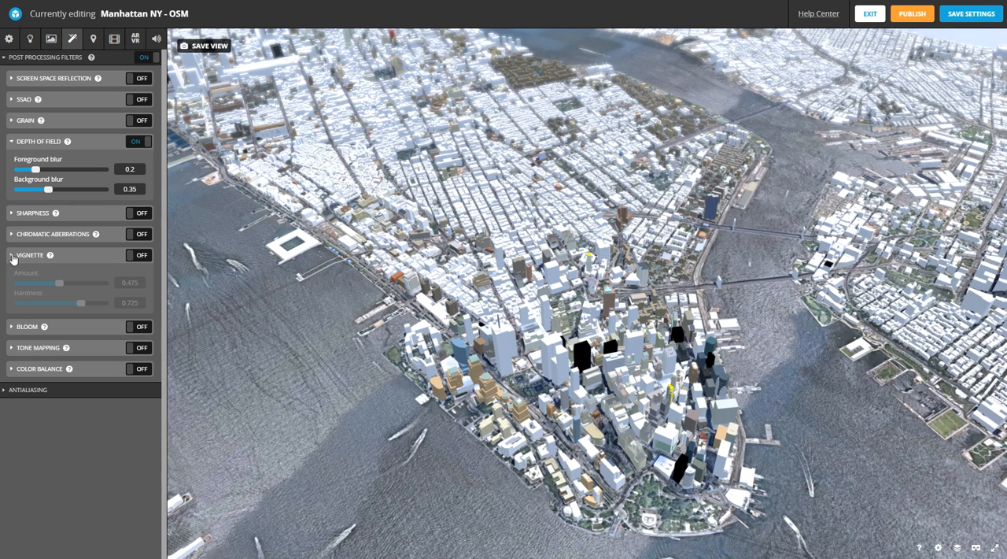
{"action": "mouse_move", "coordinate": [50, 257]}
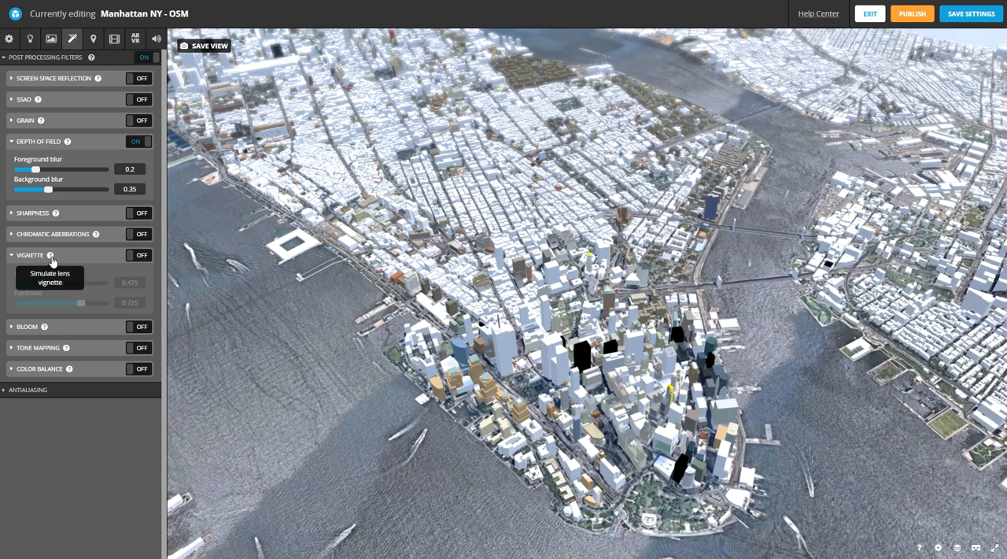
{"action": "left_click", "coordinate": [140, 256]}
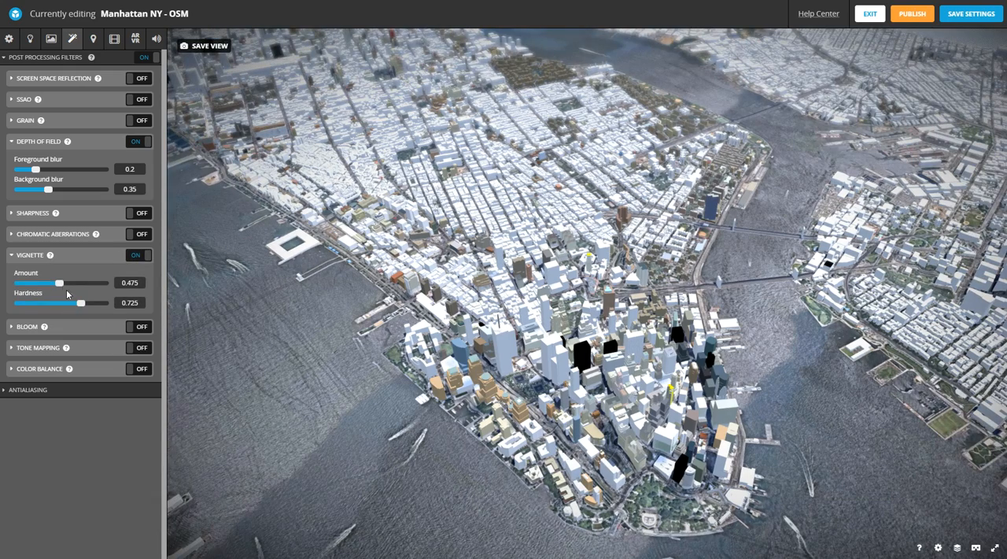
{"action": "left_click_drag", "start_coordinate": [62, 285], "coordinate": [109, 303]}
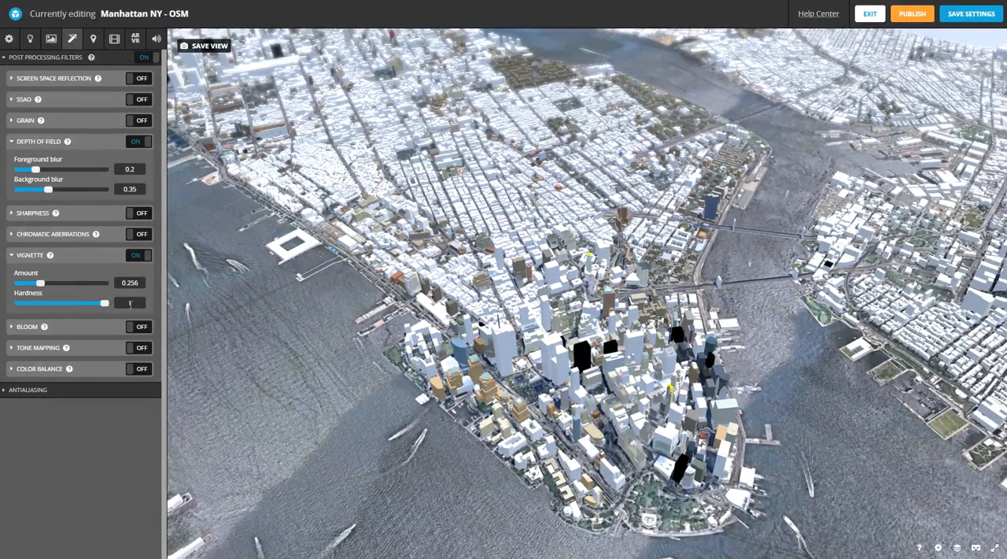
{"action": "left_click_drag", "start_coordinate": [45, 286], "coordinate": [76, 285]}
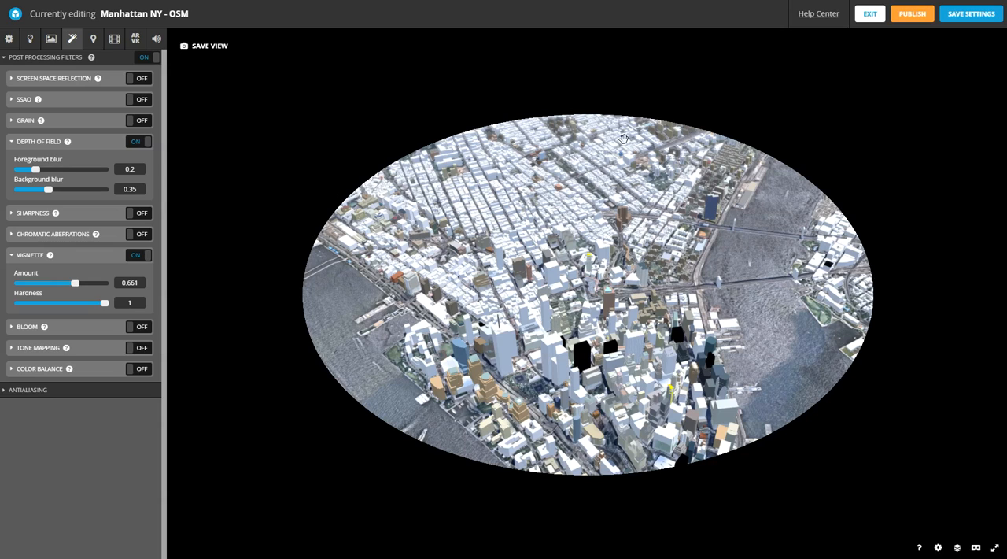
{"action": "mouse_move", "coordinate": [636, 348]}
{"action": "left_mouse_down"}
{"action": "mouse_move", "coordinate": [584, 351]}
{"action": "mouse_move", "coordinate": [633, 358]}
{"action": "left_mouse_up"}
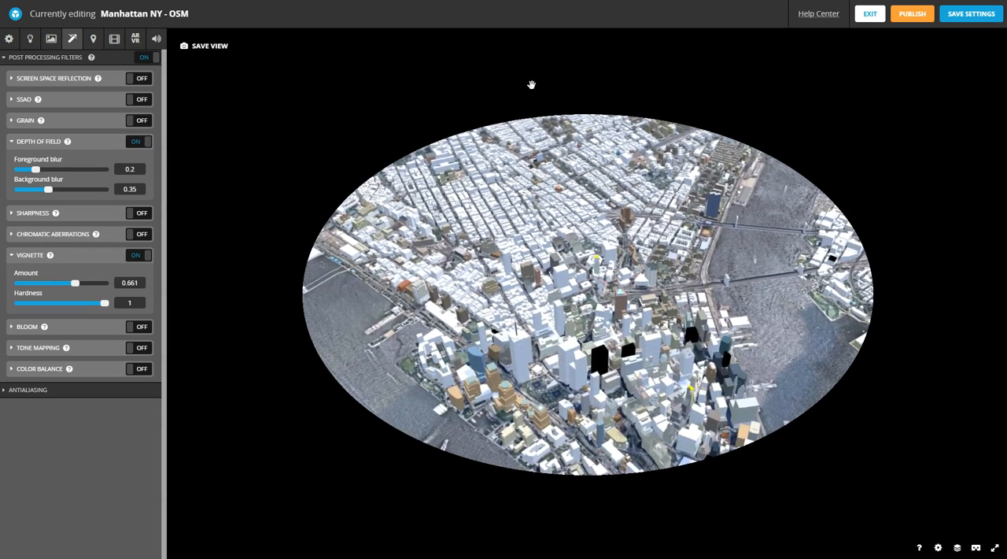
{"action": "mouse_move", "coordinate": [631, 235]}
{"action": "left_mouse_down"}
{"action": "mouse_move", "coordinate": [627, 270]}
{"action": "mouse_move", "coordinate": [628, 238]}
{"action": "left_mouse_up"}
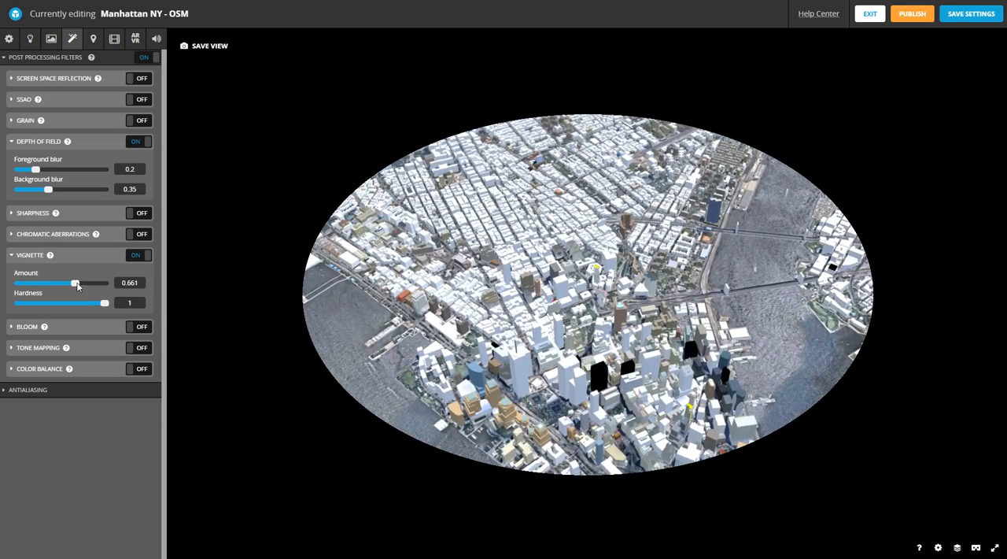
{"action": "left_click_drag", "start_coordinate": [105, 306], "coordinate": [47, 305]}
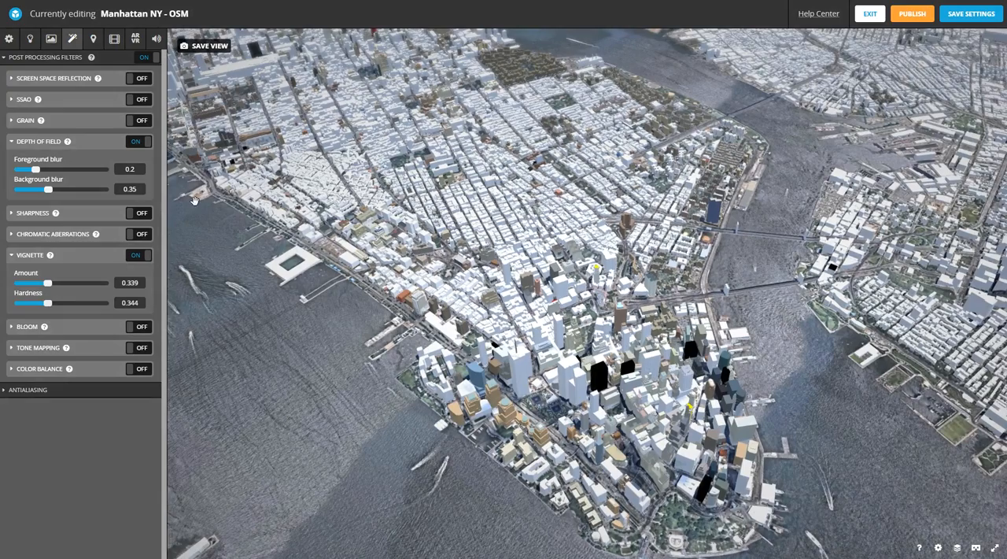
{"action": "left_click", "coordinate": [48, 304]}
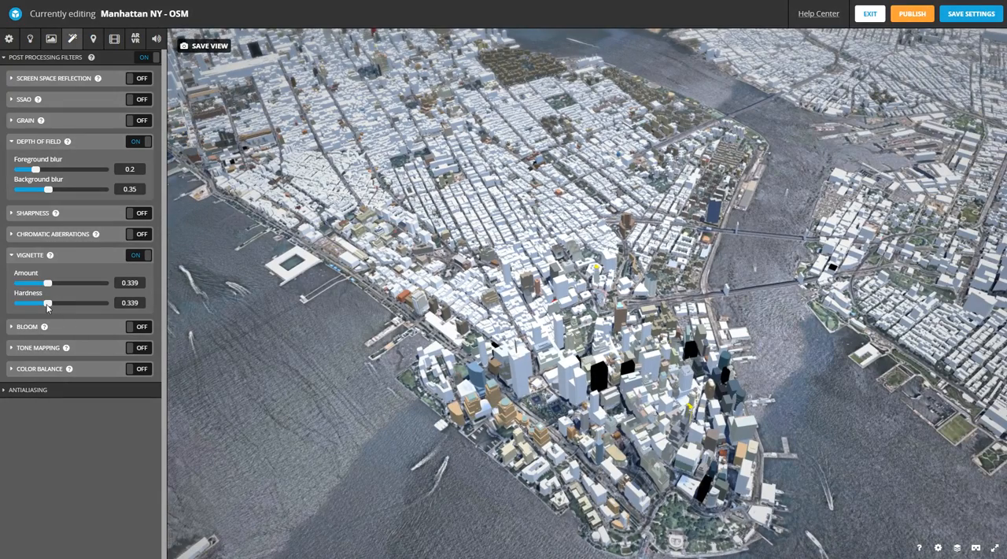
- Try the bloom filter on the city by comparing the scene with and without it, leaving it off
{"action": "left_click", "coordinate": [139, 329]}
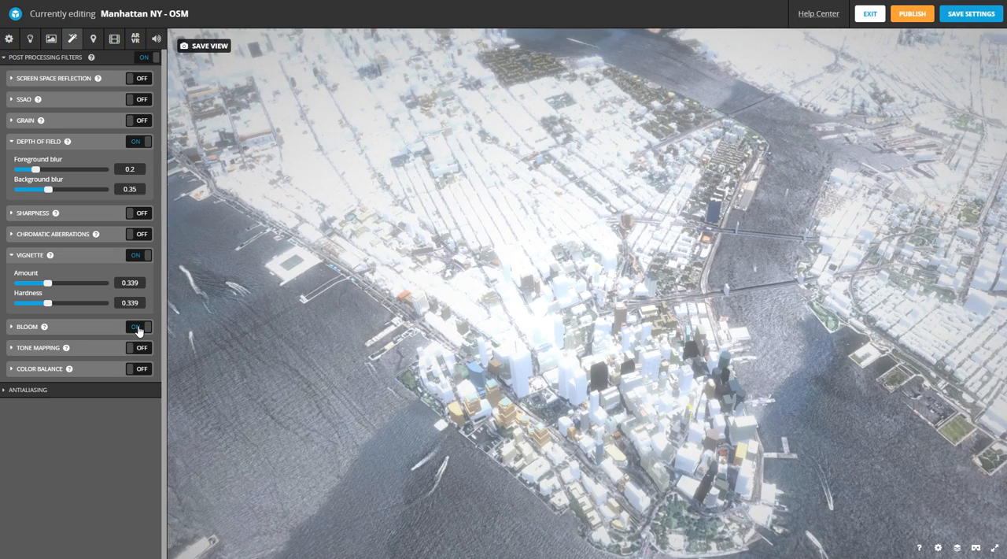
{"action": "left_click", "coordinate": [138, 330]}
{"action": "left_click", "coordinate": [139, 330]}
{"action": "left_click", "coordinate": [139, 330]}
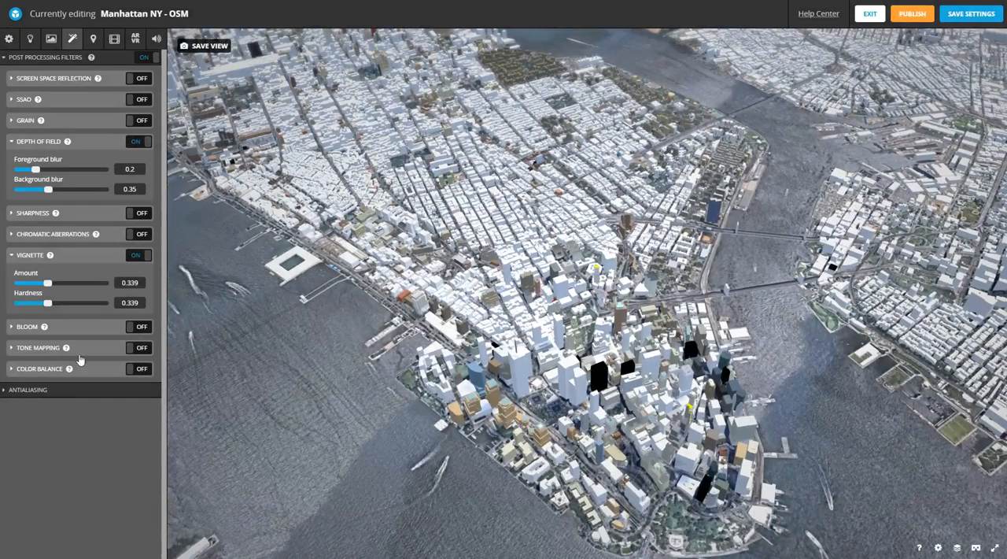
- Enable the sharpness filter with a value of 0.15 and save the settings
{"action": "left_click", "coordinate": [11, 214]}
{"action": "left_click", "coordinate": [139, 214]}
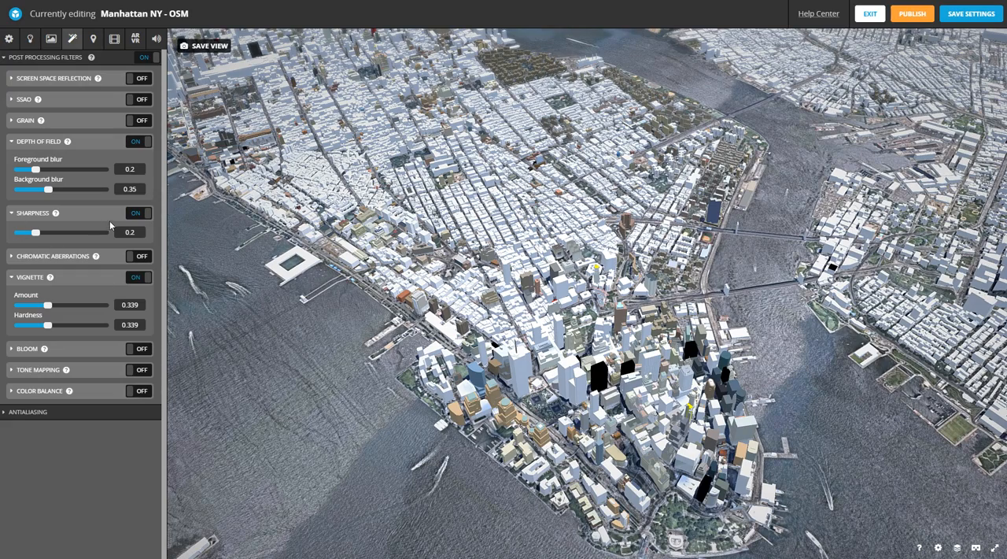
{"action": "left_click_drag", "start_coordinate": [34, 233], "coordinate": [37, 233]}
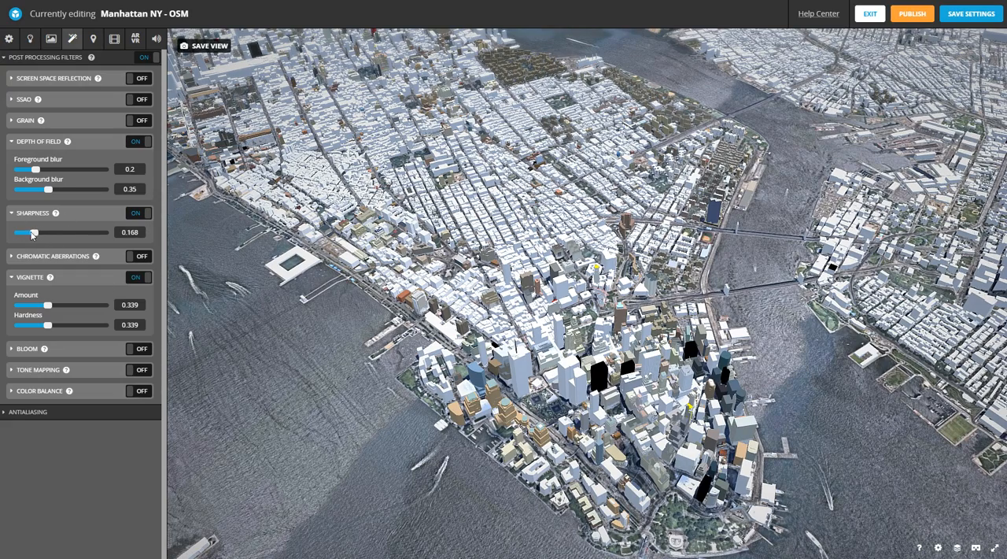
{"action": "left_click", "coordinate": [133, 233]}
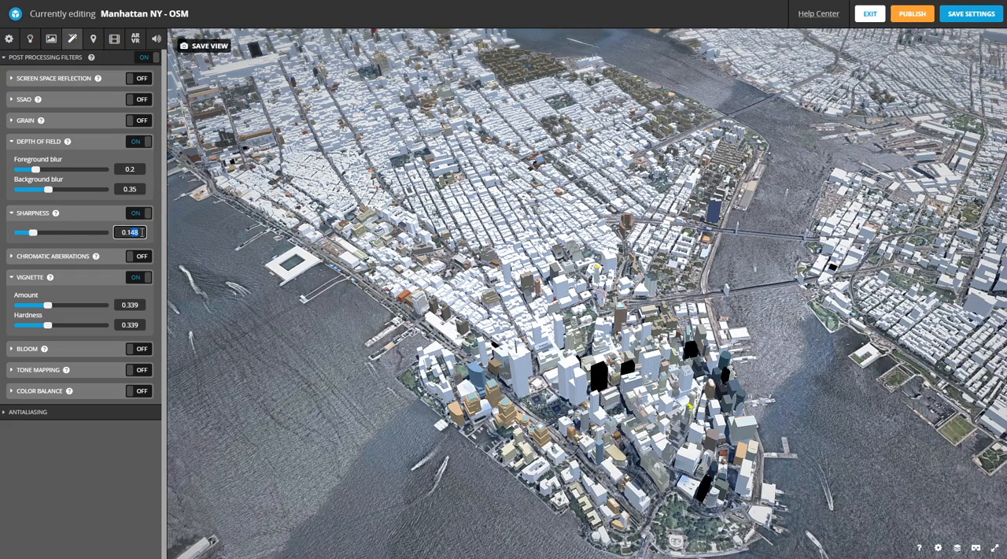
{"action": "type", "text": "5"}
{"action": "left_click", "coordinate": [147, 160]}
{"action": "left_click", "coordinate": [978, 15]}
- Compare the scene with and without SSAO ambient occlusion, leaving the filter off
{"action": "left_click", "coordinate": [12, 100]}
{"action": "mouse_move", "coordinate": [38, 101]}
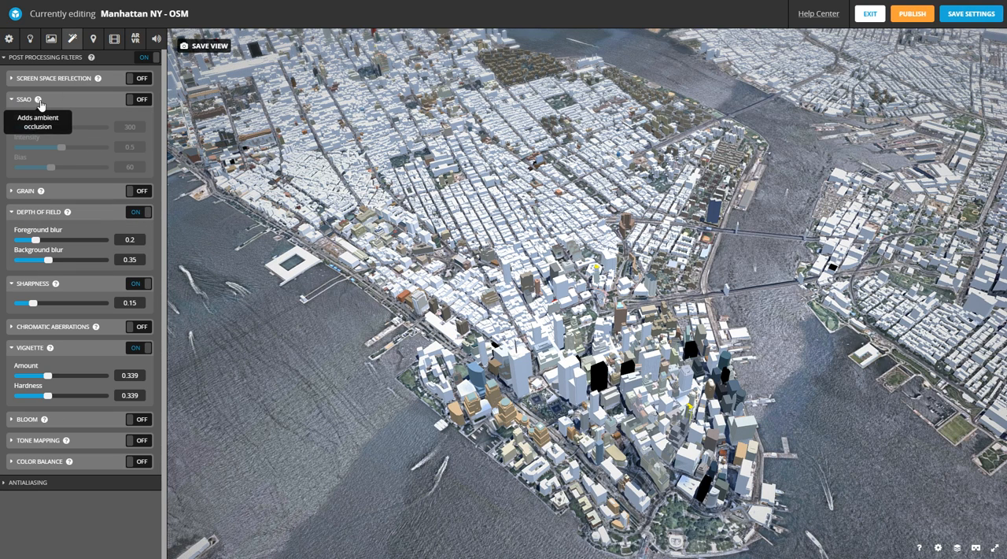
{"action": "left_click", "coordinate": [39, 102]}
{"action": "left_click", "coordinate": [140, 100]}
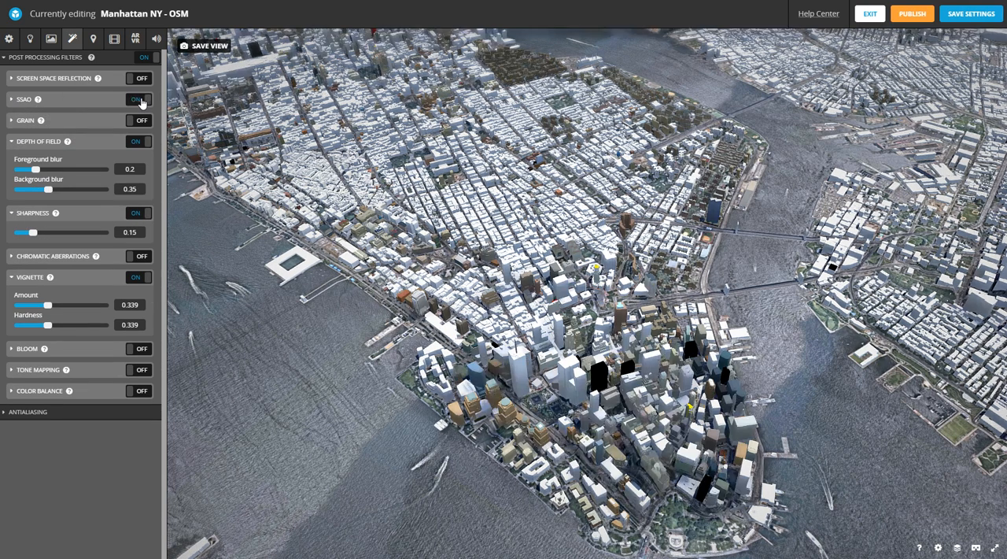
{"action": "left_click", "coordinate": [141, 100]}
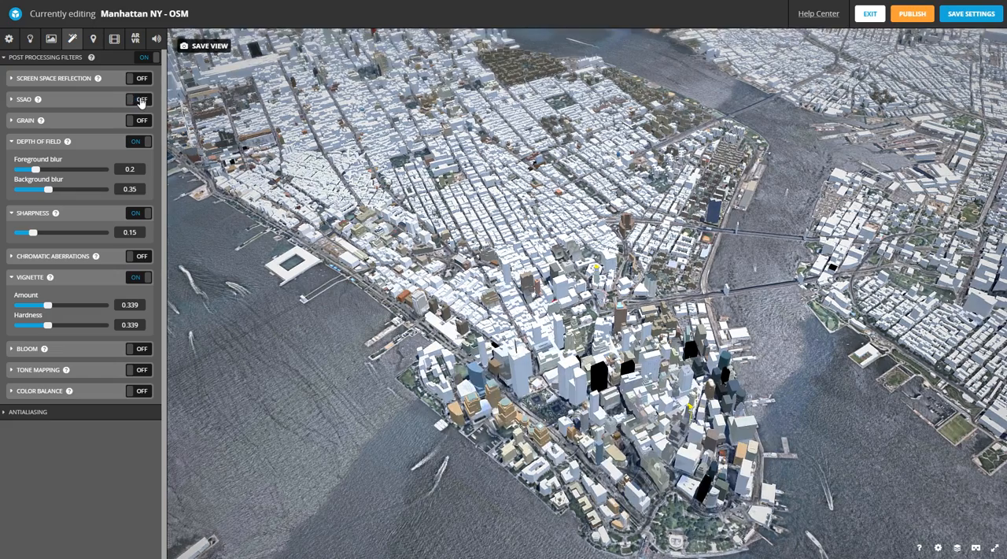
{"action": "left_click", "coordinate": [140, 100]}
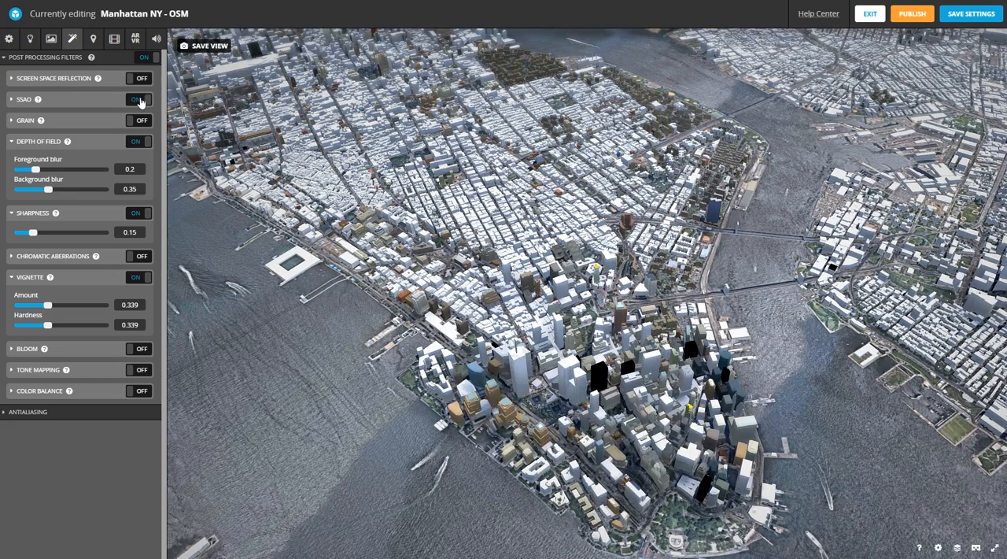
{"action": "left_click", "coordinate": [140, 100]}
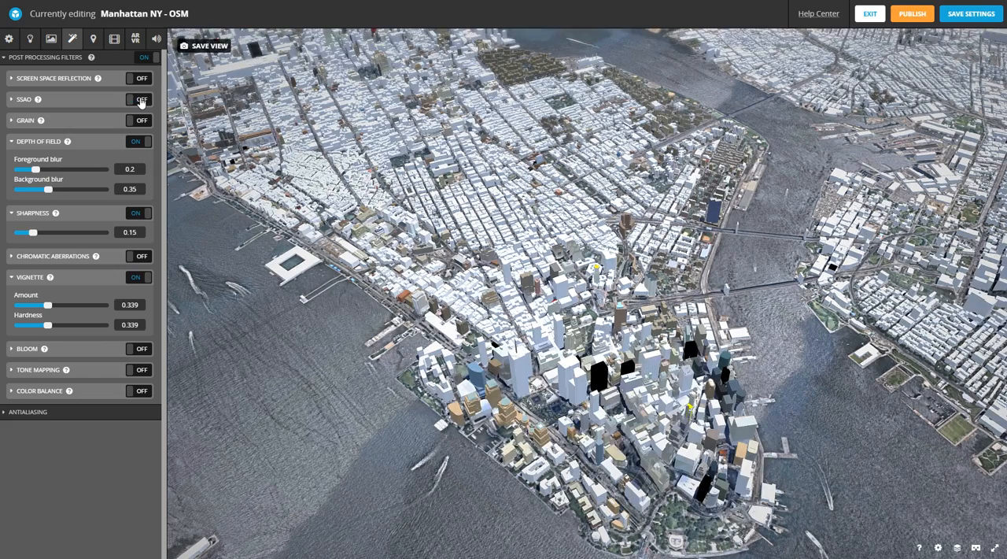
{"action": "left_click", "coordinate": [140, 100]}
{"action": "left_click", "coordinate": [140, 100]}
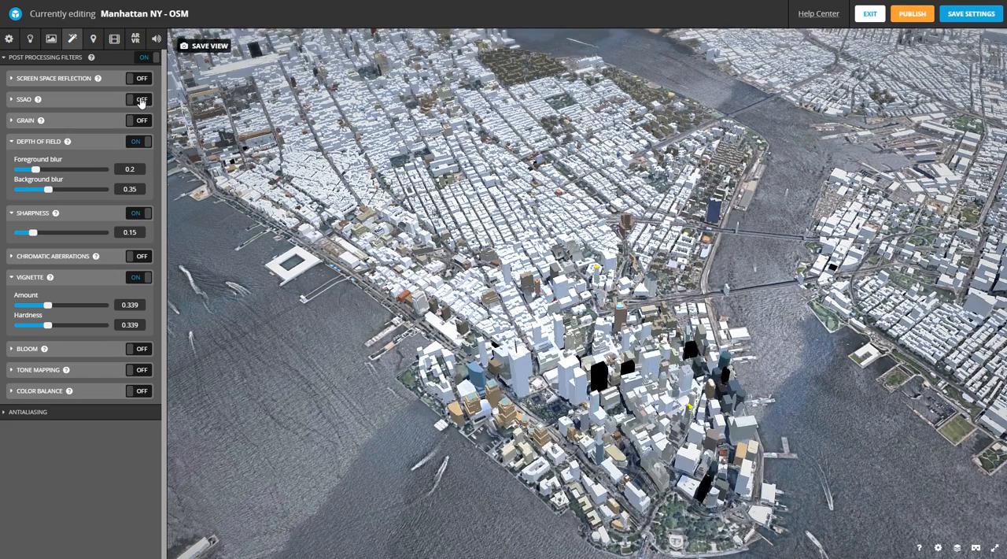
{"action": "left_click", "coordinate": [140, 100]}
{"action": "left_click", "coordinate": [140, 99]}
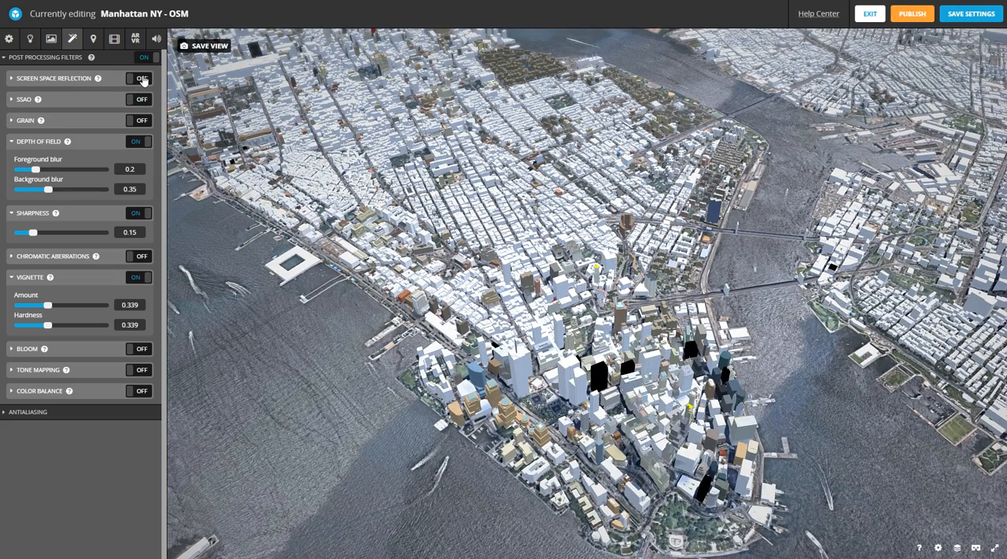
- Try the screen space reflection and grain filters on the scene, leaving both off
{"action": "left_click", "coordinate": [130, 80]}
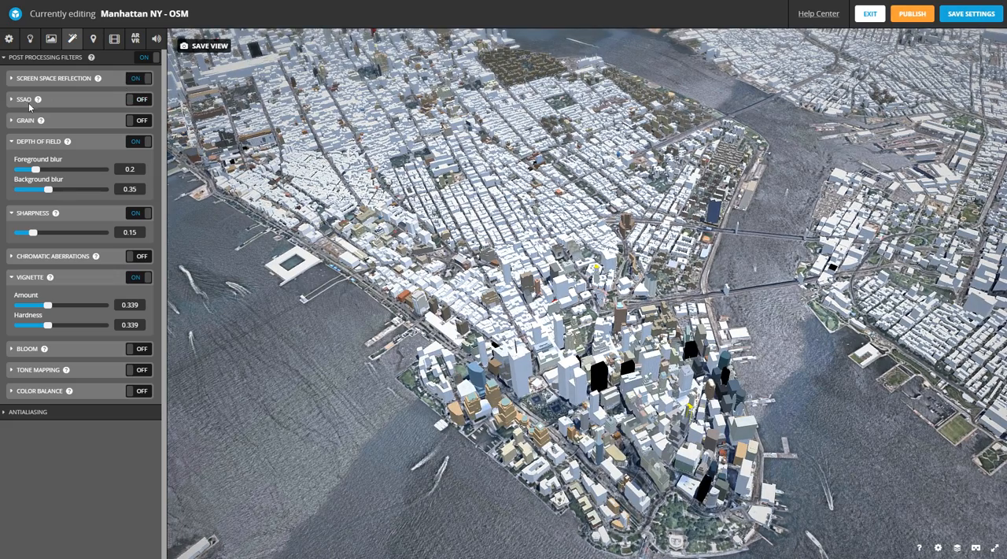
{"action": "left_click", "coordinate": [137, 80]}
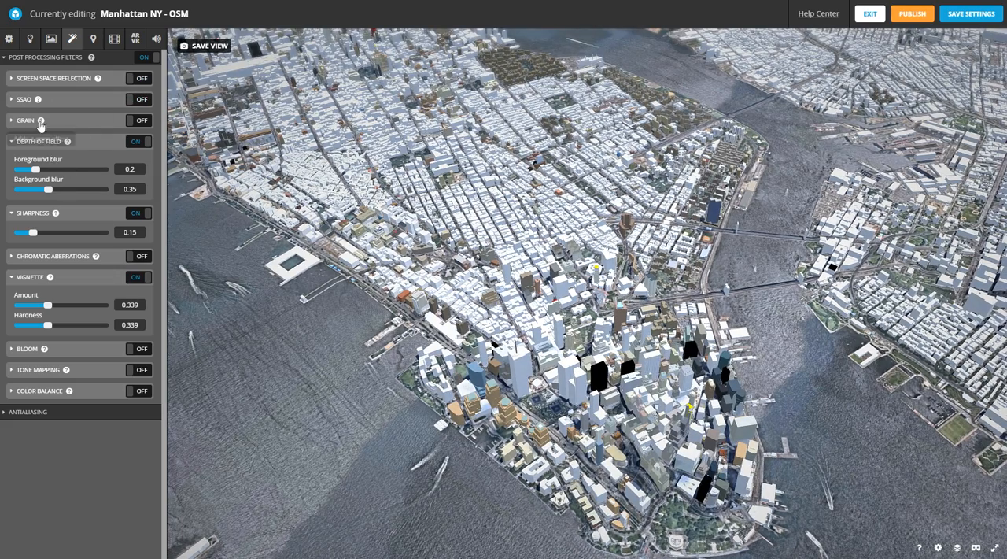
{"action": "left_click", "coordinate": [139, 122]}
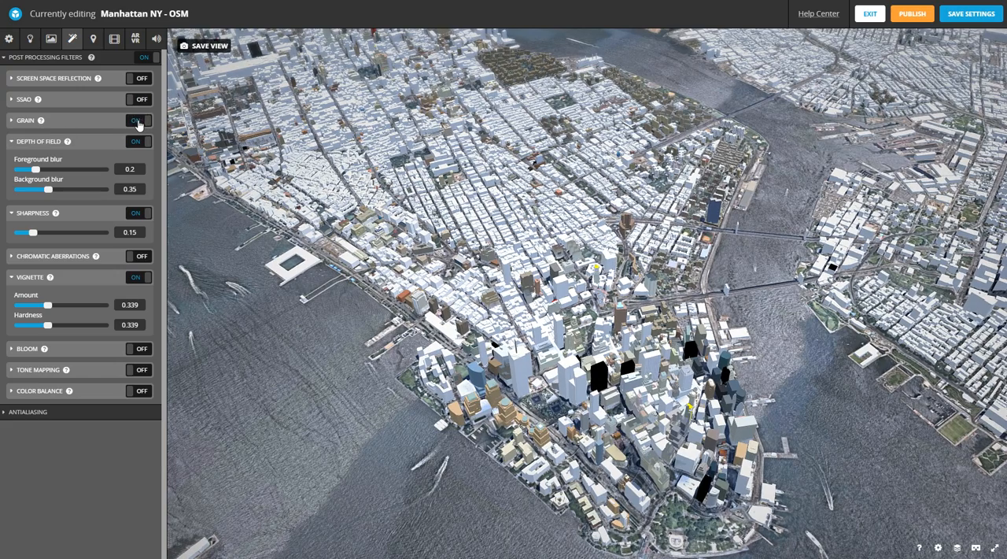
{"action": "left_click", "coordinate": [138, 123]}
{"action": "left_click", "coordinate": [139, 124]}
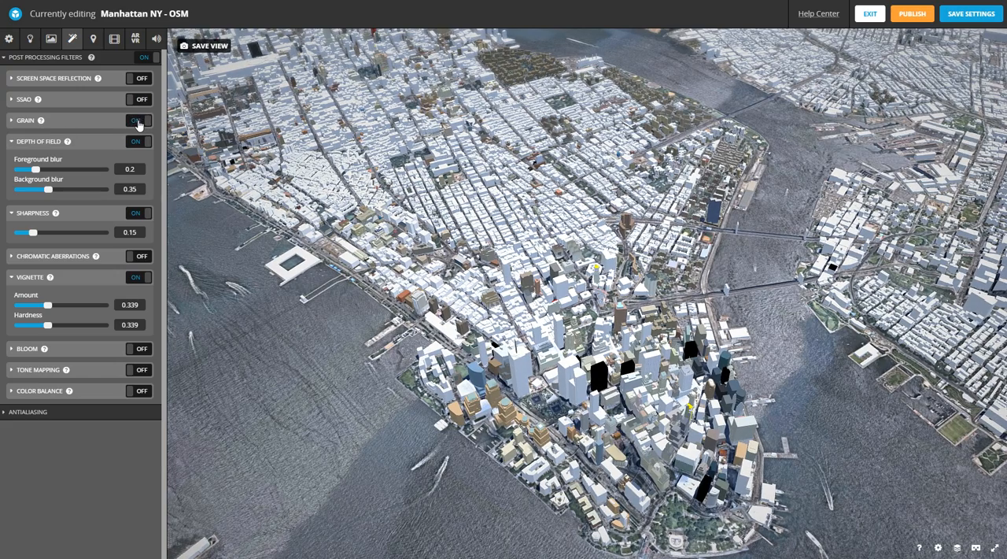
{"action": "left_click", "coordinate": [139, 124]}
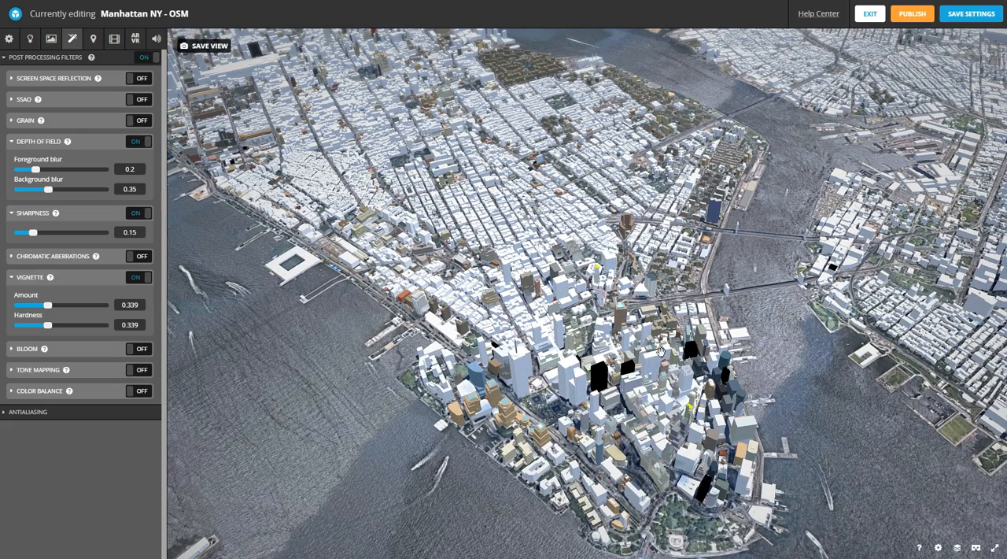
- Save the slightly adjusted Lower Manhattan framing as the thumbnail and initial camera view, and publish the model to its page
{"action": "left_click_drag", "start_coordinate": [660, 353], "coordinate": [657, 349]}
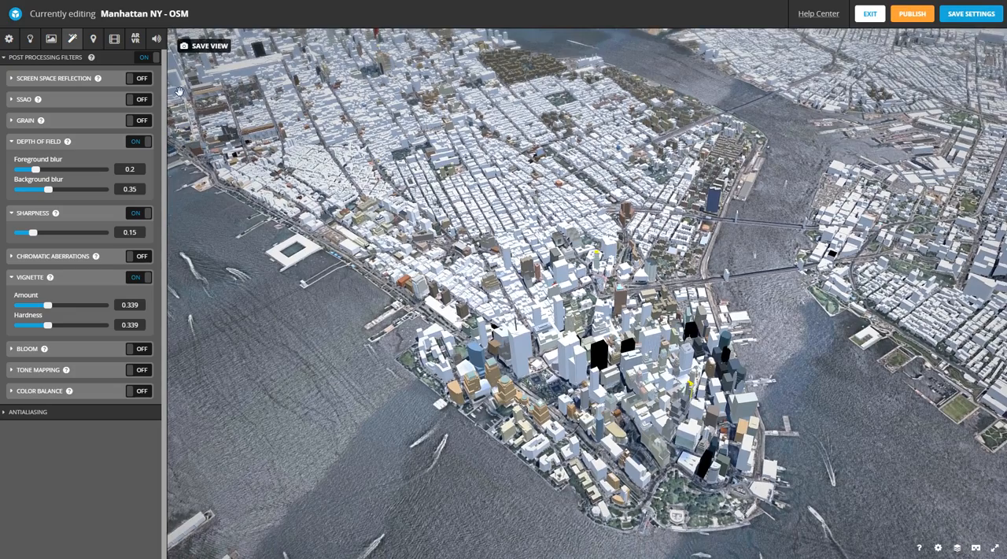
{"action": "left_click", "coordinate": [203, 45]}
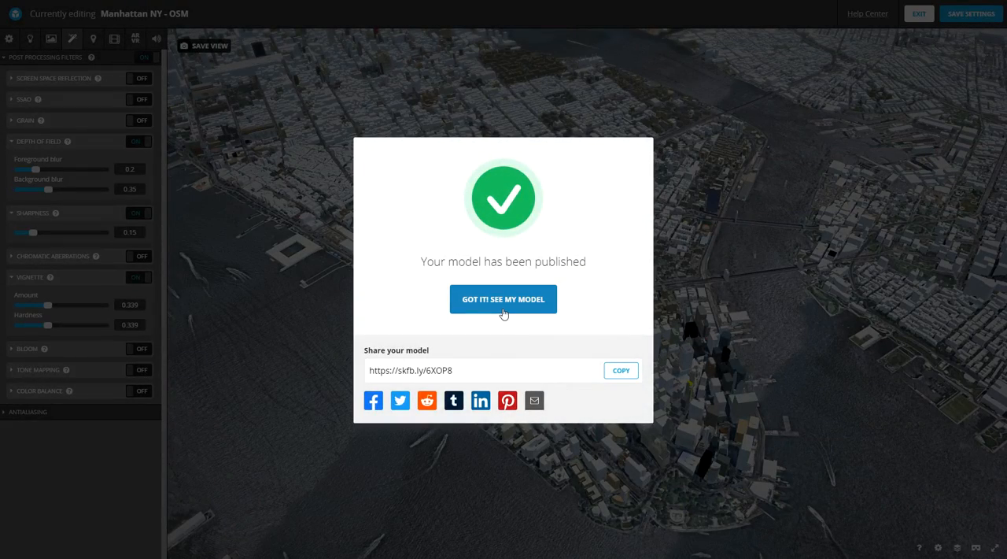
{"action": "left_click", "coordinate": [503, 307]}
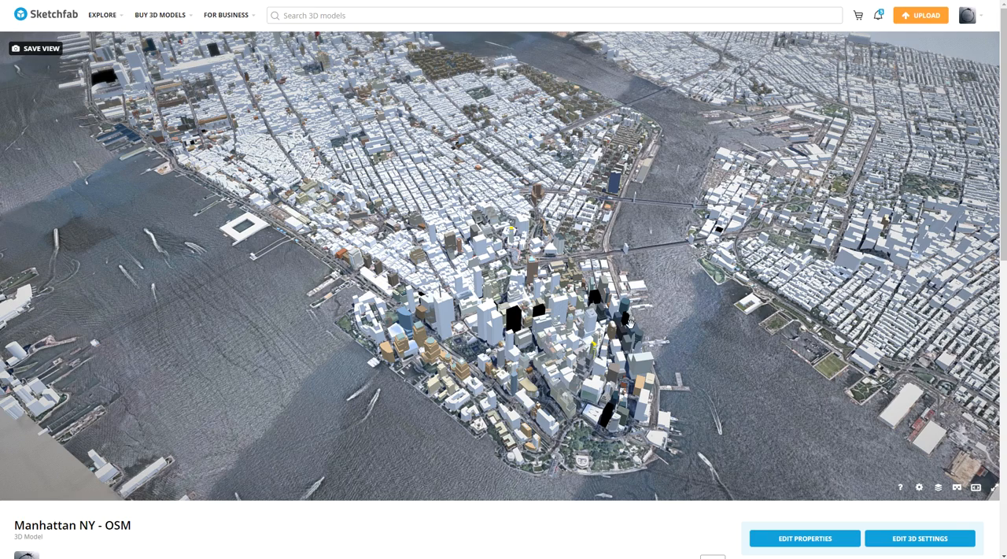
- Examine the published Manhattan model from close-up among the Lower Manhattan towers to wide views across the rivers and Brooklyn
{"action": "scroll", "coordinate": [476, 325], "scroll_direction": "up", "scroll_amount": 5}
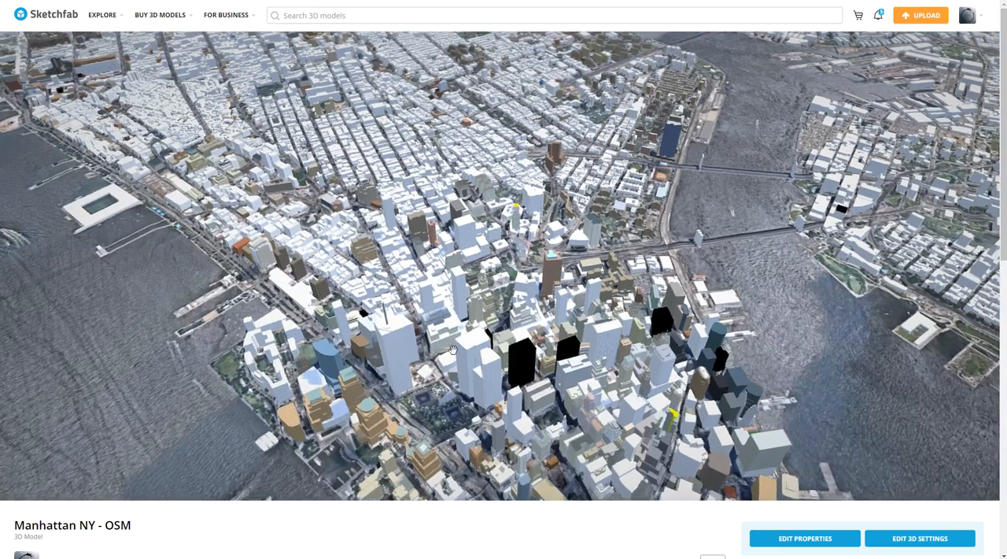
{"action": "scroll", "coordinate": [480, 318], "scroll_direction": "up", "scroll_amount": 8}
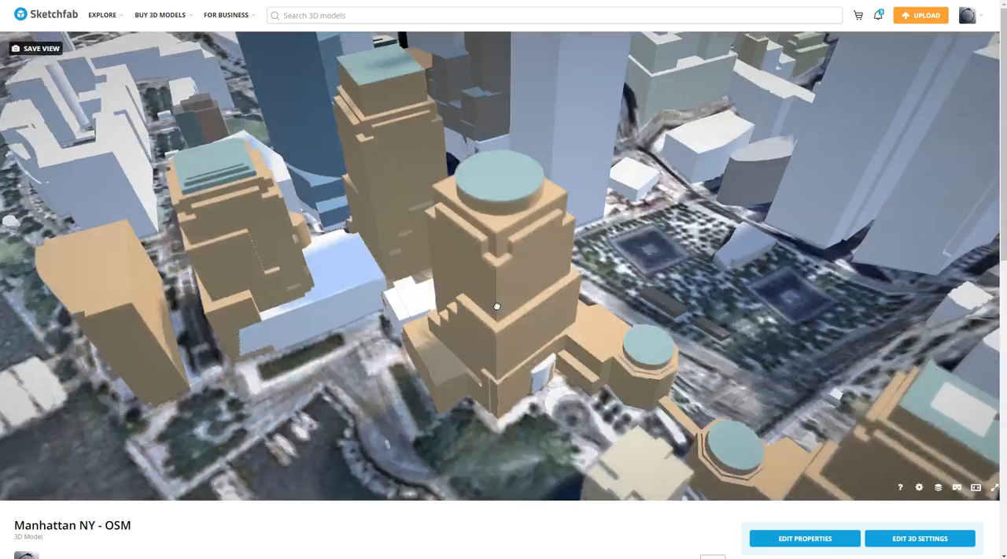
{"action": "right_click_drag", "start_coordinate": [497, 306], "coordinate": [513, 299]}
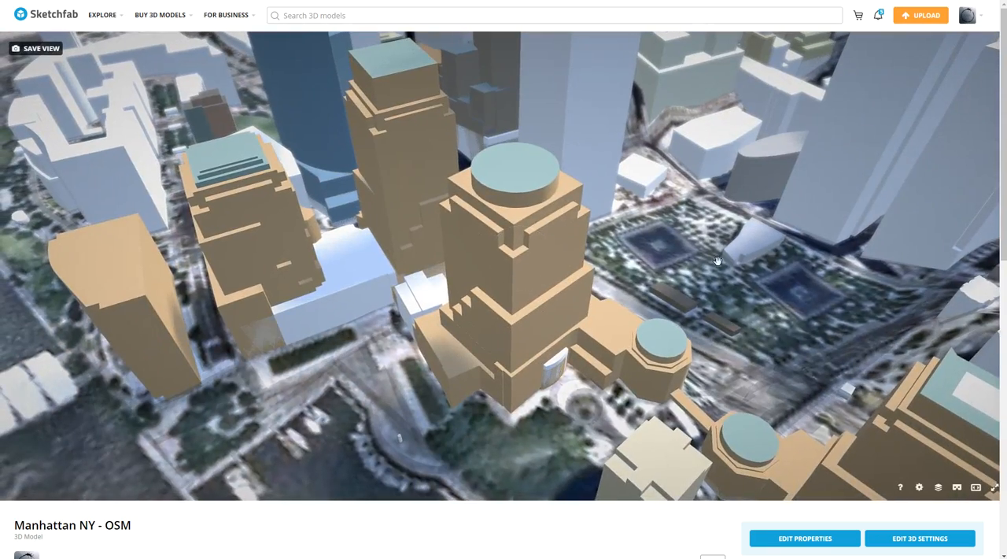
{"action": "scroll", "coordinate": [672, 263], "scroll_direction": "down", "scroll_amount": 10}
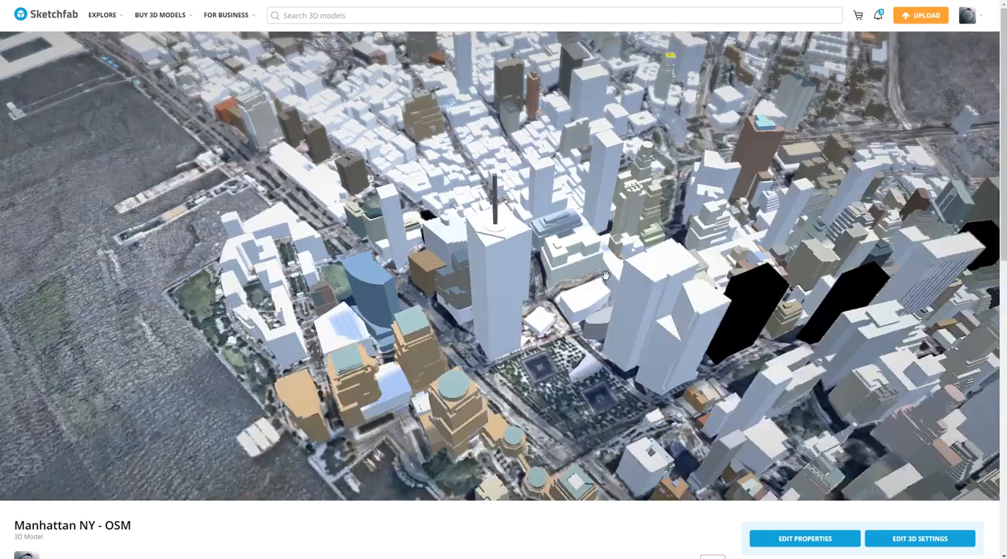
{"action": "scroll", "coordinate": [606, 275], "scroll_direction": "down", "scroll_amount": 4}
{"action": "left_click_drag", "start_coordinate": [606, 274], "coordinate": [354, 350]}
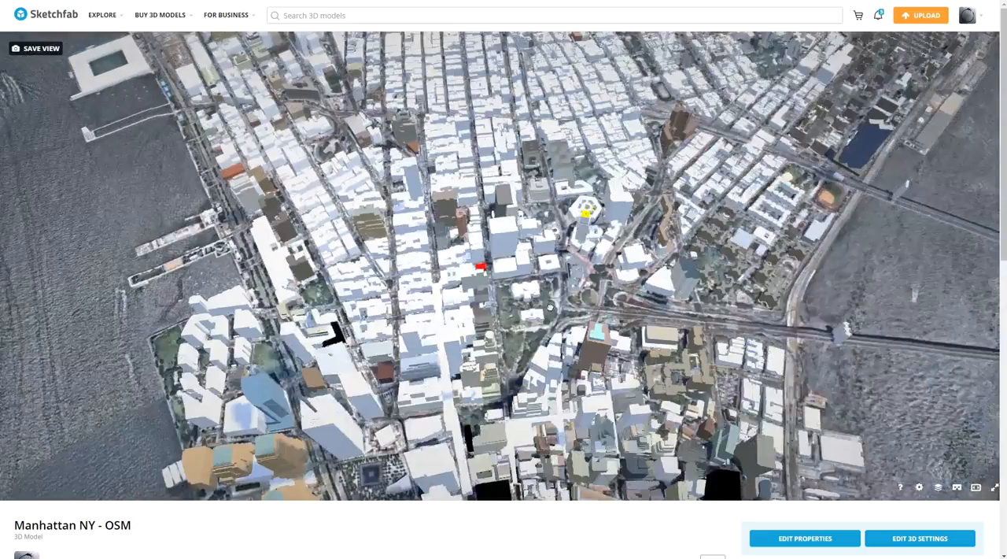
{"action": "right_click_drag", "start_coordinate": [354, 350], "coordinate": [448, 247]}
{"action": "right_click_drag", "start_coordinate": [409, 441], "coordinate": [450, 218]}
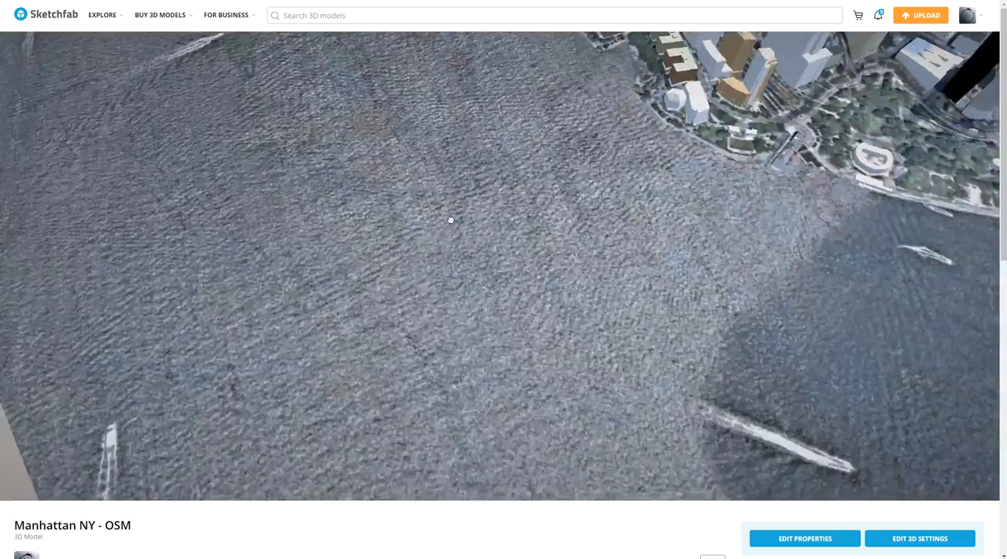
{"action": "right_click_drag", "start_coordinate": [789, 230], "coordinate": [726, 268]}
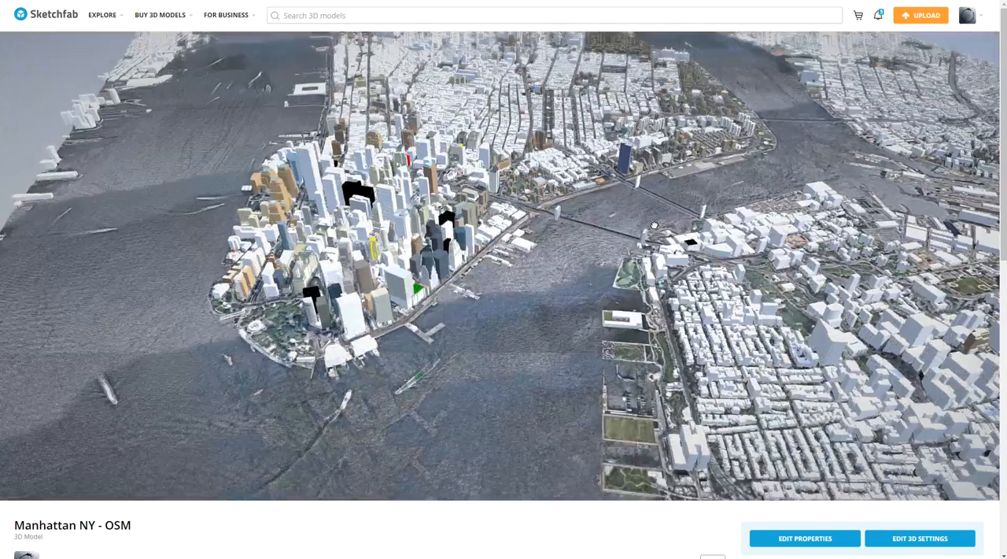
{"action": "right_click_drag", "start_coordinate": [592, 198], "coordinate": [603, 319]}
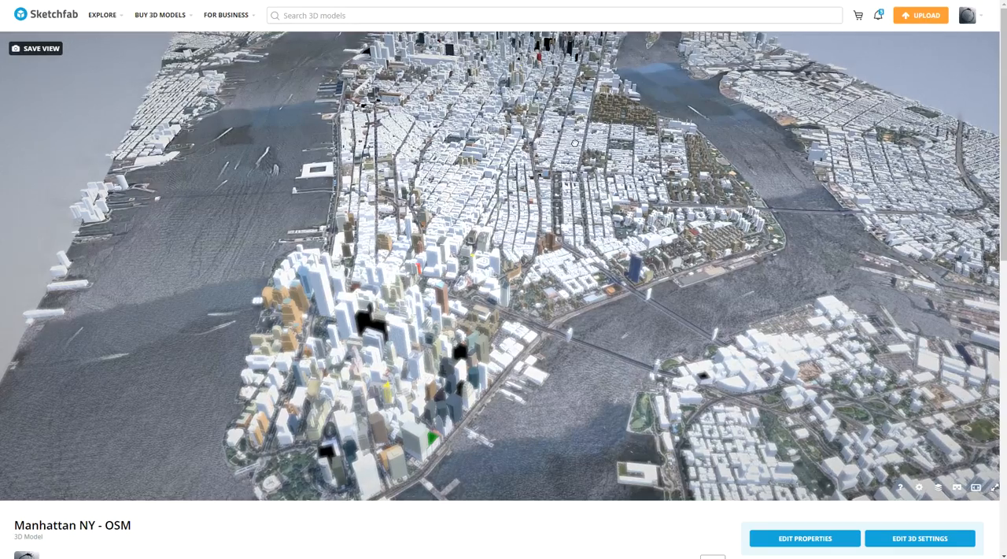
{"action": "left_click_drag", "start_coordinate": [574, 143], "coordinate": [572, 132]}
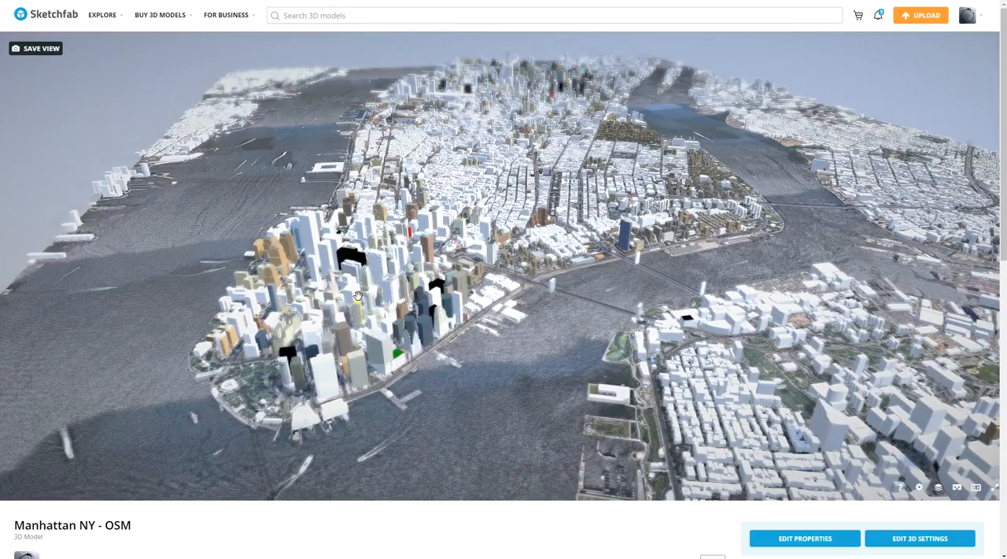
{"action": "left_click_drag", "start_coordinate": [565, 257], "coordinate": [625, 260]}
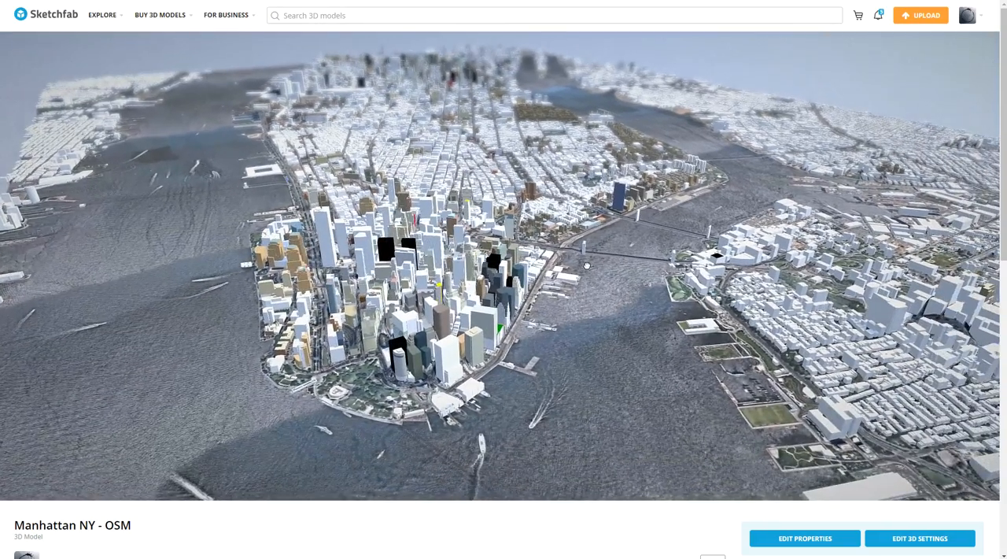